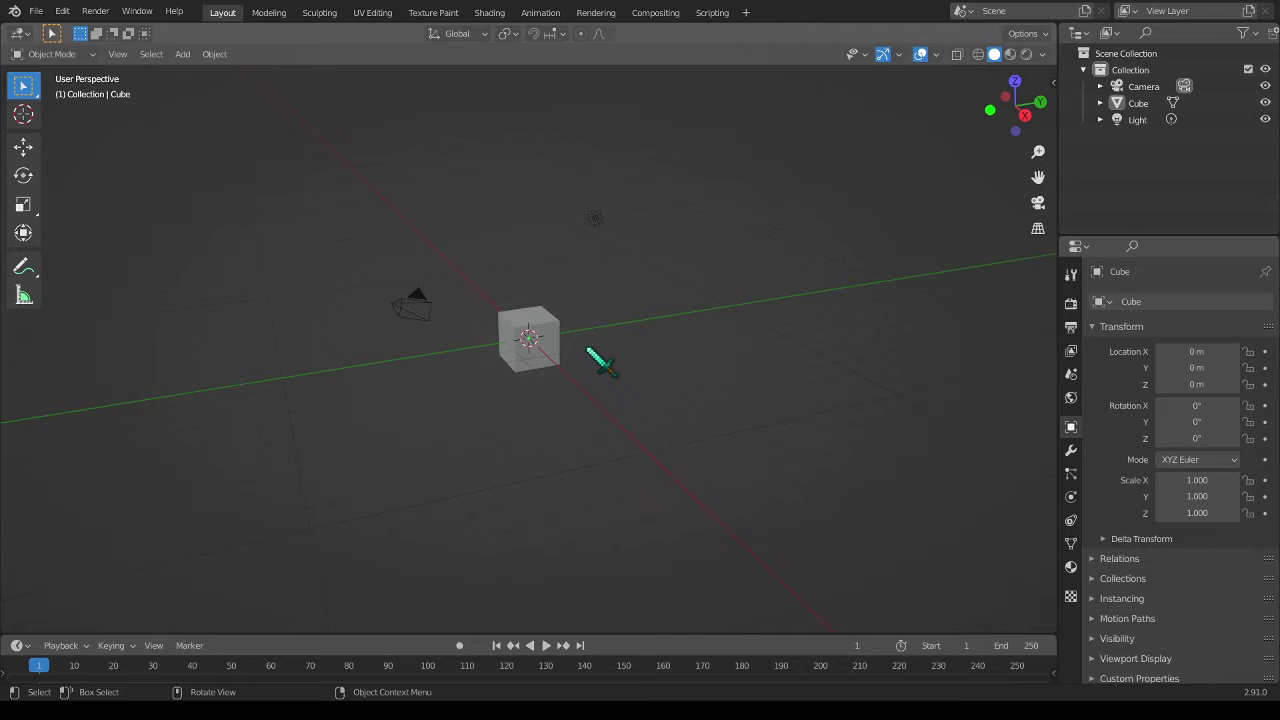
- Delete all the default objects from the scene: camera, cube and light
{"action": "scroll", "coordinate": [589, 351], "scroll_direction": "up", "scroll_amount": 2}
{"action": "key", "text": "a"}
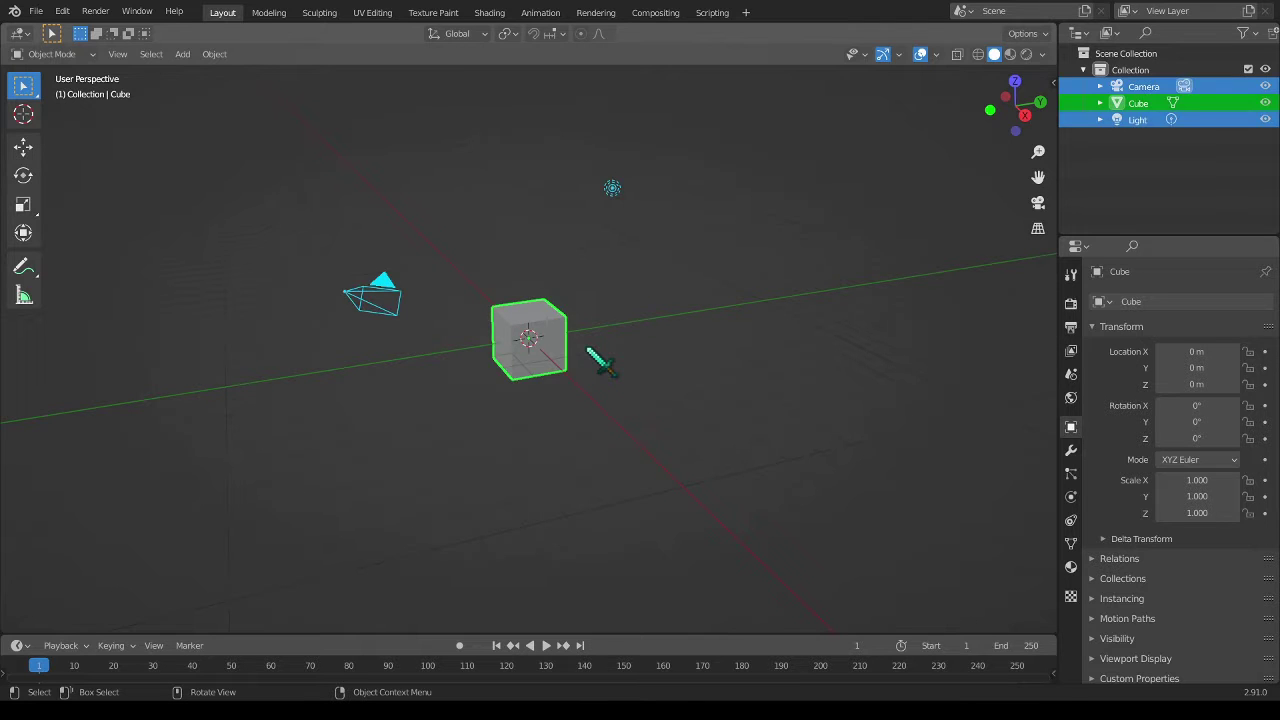
{"action": "key", "text": "Delete"}
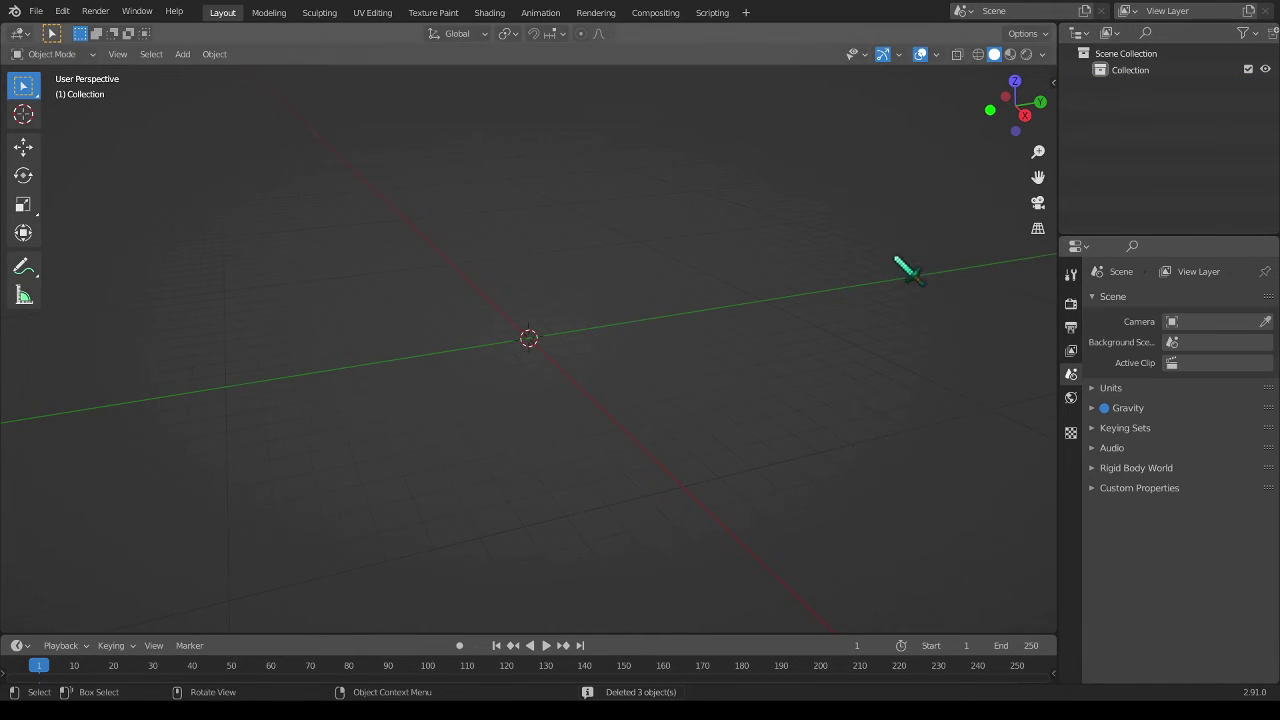
- Turn on the Screencast Keys overlay in the 3D viewport
{"action": "key", "text": "n"}
{"action": "left_click", "coordinate": [1046, 246]}
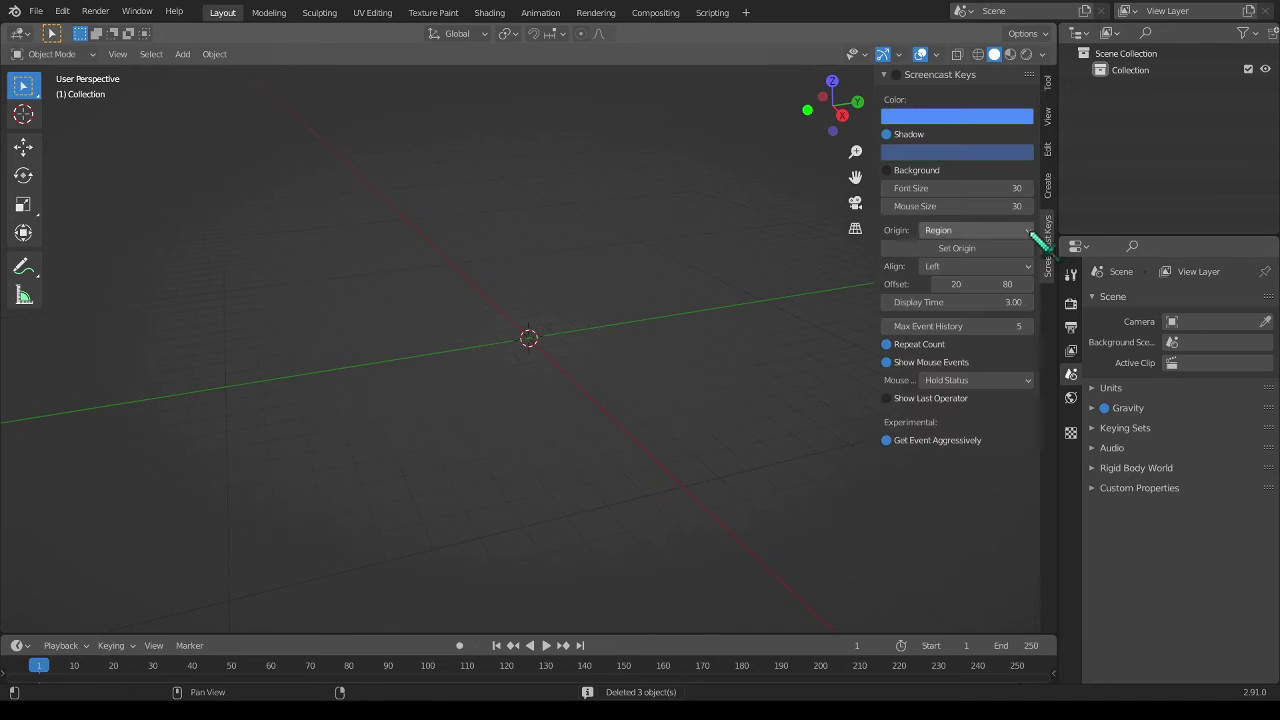
{"action": "key", "text": "n"}
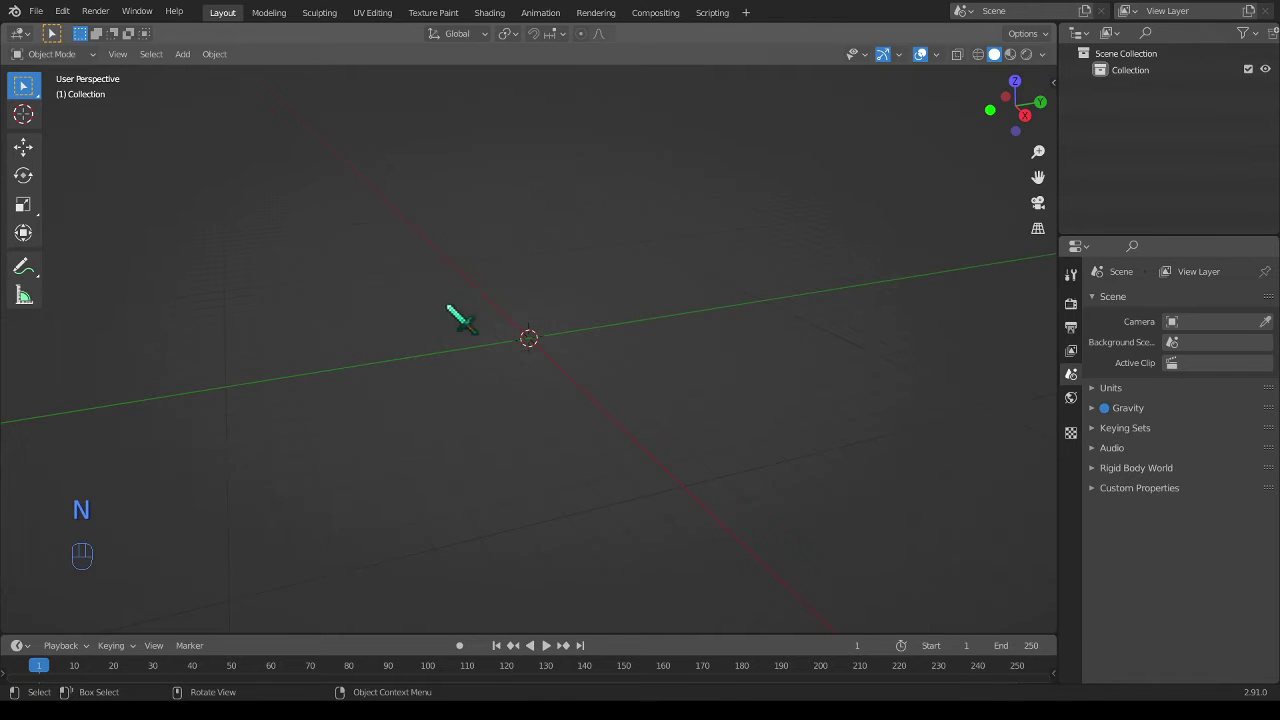
- Add a mesh plane at the world origin and scale it uniformly by 8
{"action": "key", "text": "shift+a"}
{"action": "mouse_move", "coordinate": [429, 305]}
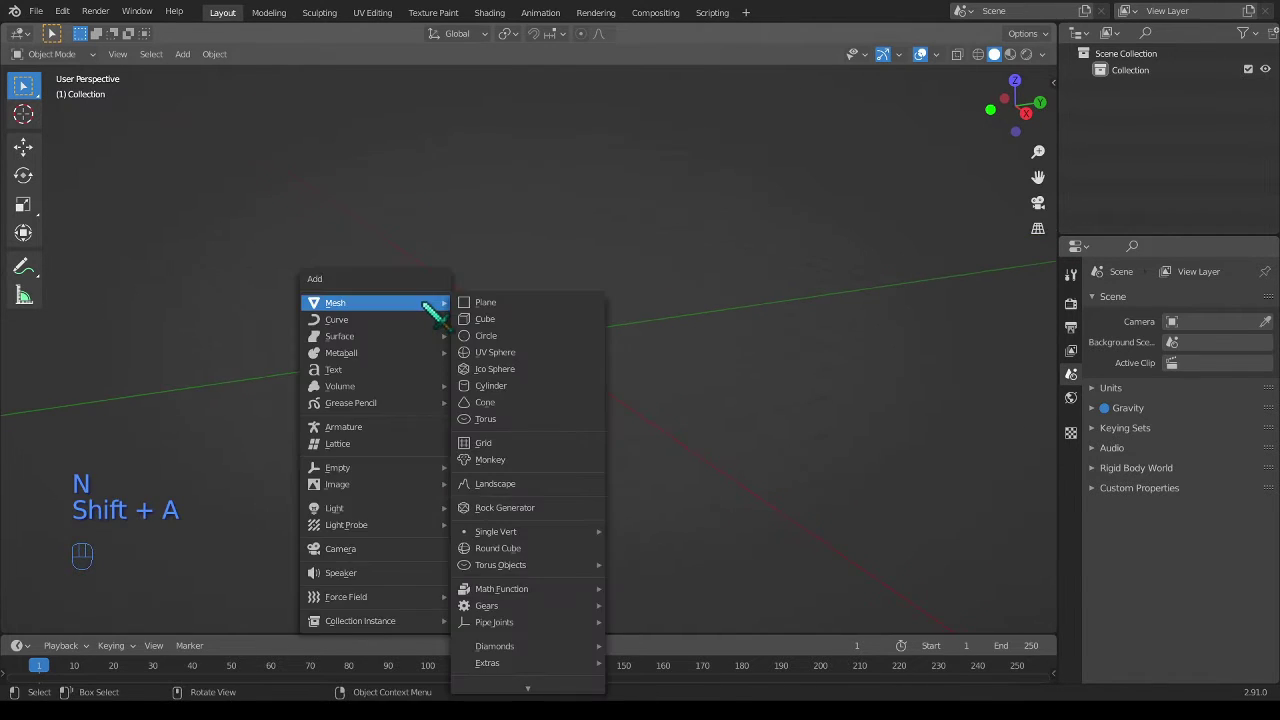
{"action": "left_click", "coordinate": [515, 309]}
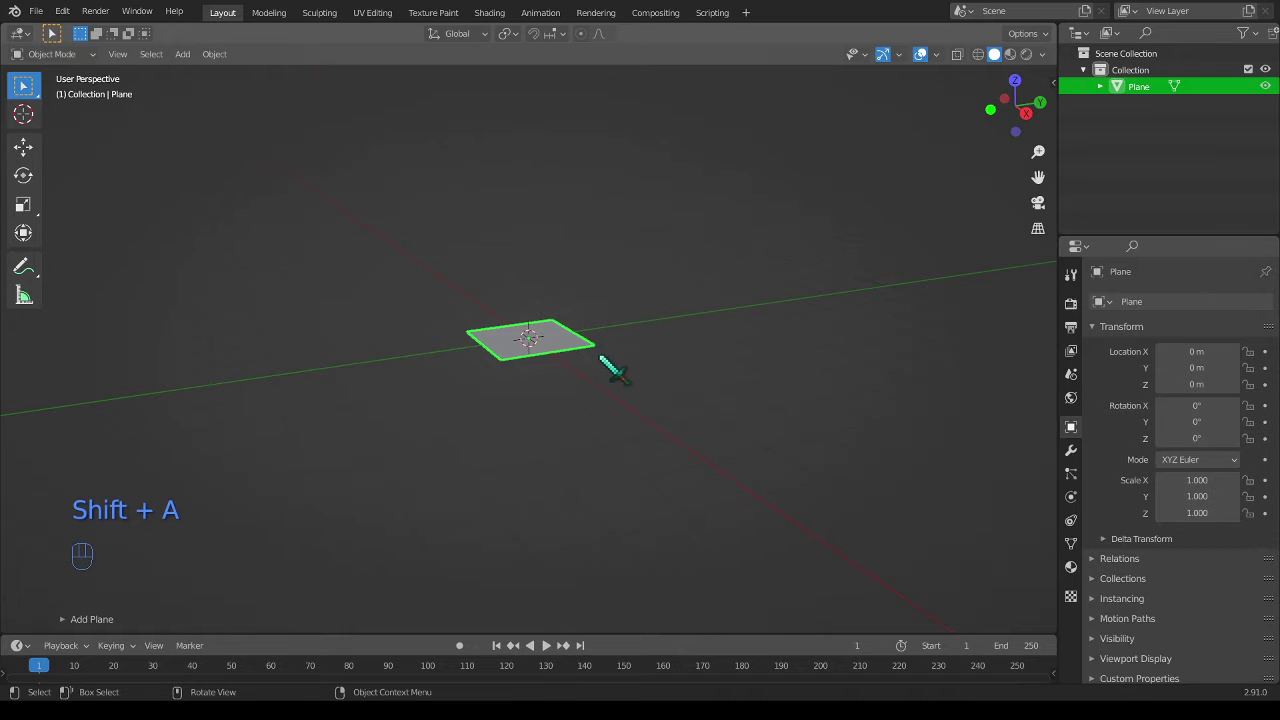
{"action": "middle_click_drag", "start_coordinate": [600, 357], "coordinate": [603, 405]}
{"action": "key", "text": "s"}
{"action": "key", "text": "8"}
{"action": "key", "text": "Return"}
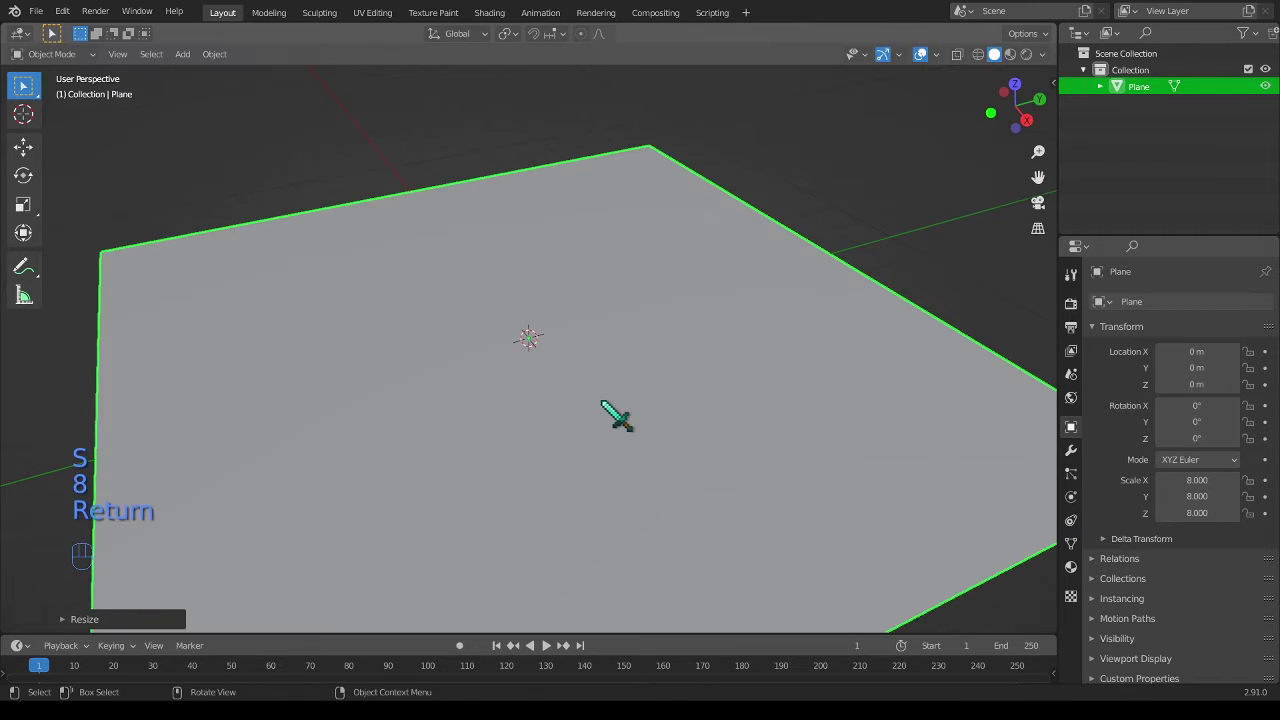
{"action": "scroll", "coordinate": [423, 409], "scroll_direction": "down", "scroll_amount": 5}
{"action": "middle_click_drag", "start_coordinate": [423, 409], "coordinate": [443, 383]}
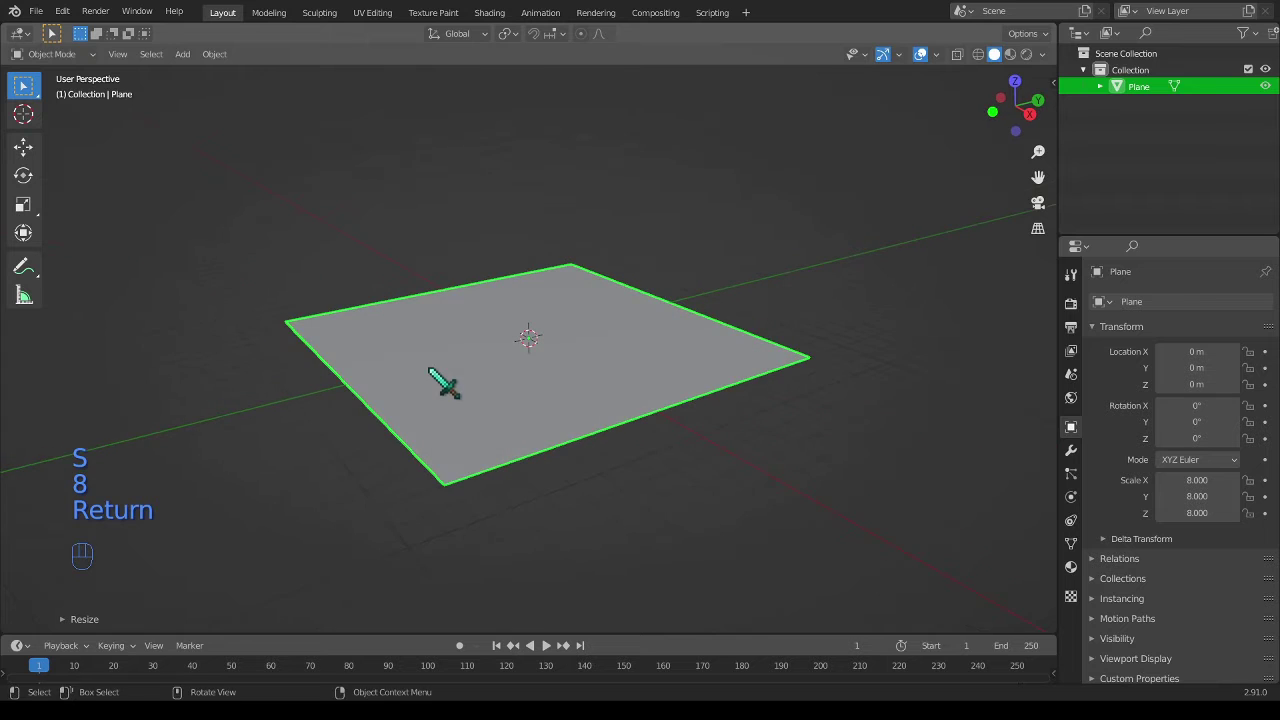
- Add a mesh cylinder and raise it clear of the plane along Z to about 1.42 m
{"action": "key", "text": "shift+a"}
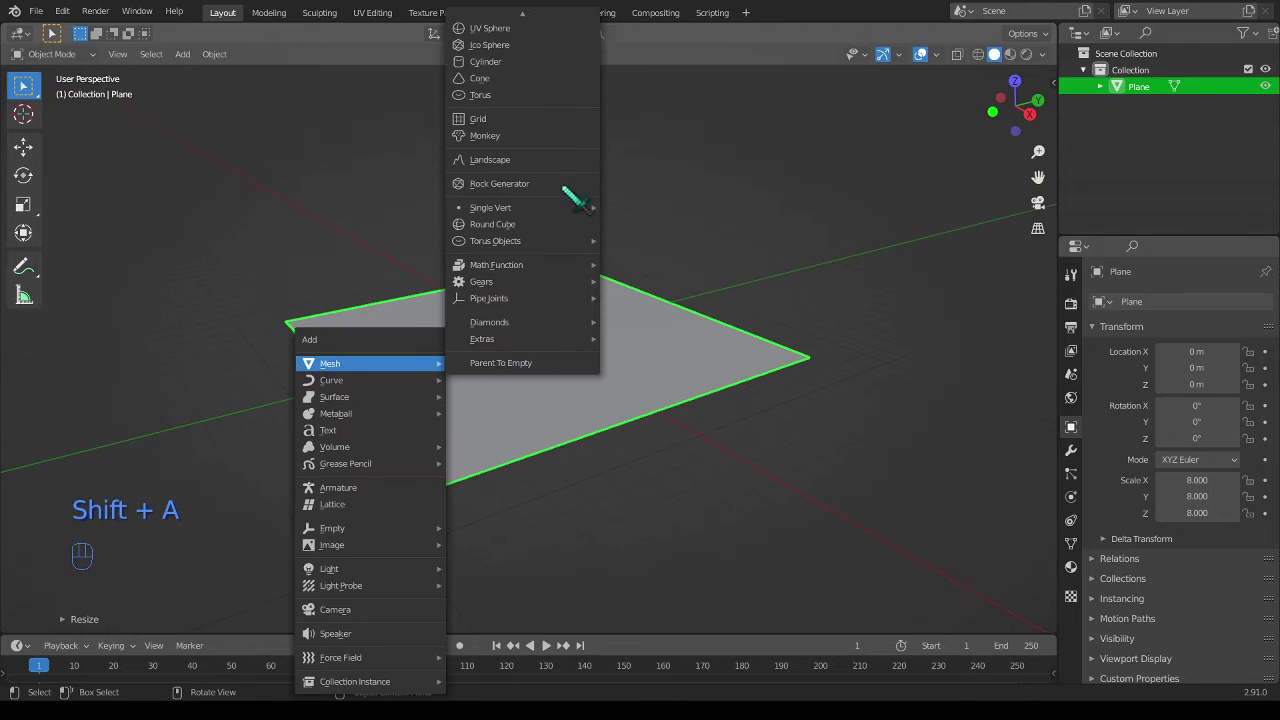
{"action": "left_click", "coordinate": [544, 61]}
{"action": "middle_click_drag", "start_coordinate": [700, 345], "coordinate": [612, 333]}
{"action": "scroll", "coordinate": [605, 334], "scroll_direction": "up", "scroll_amount": 4}
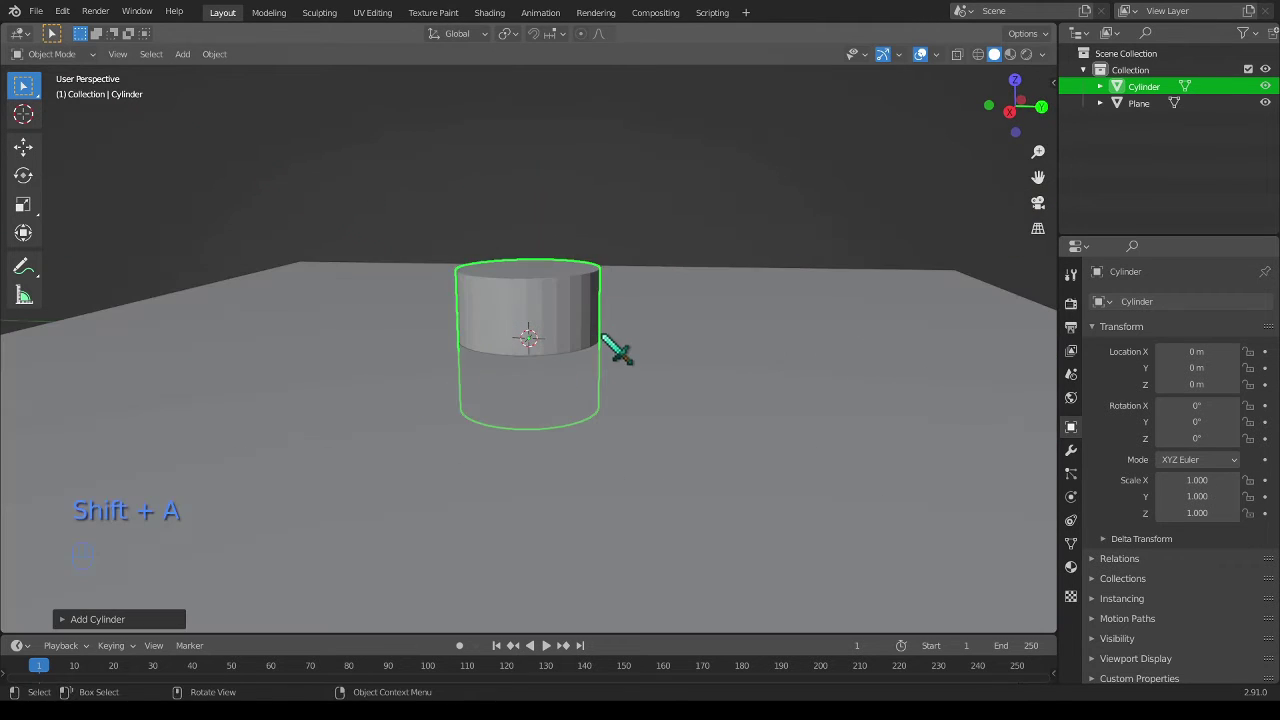
{"action": "key", "text": "g"}
{"action": "key", "text": "z"}
{"action": "left_click", "coordinate": [600, 331]}
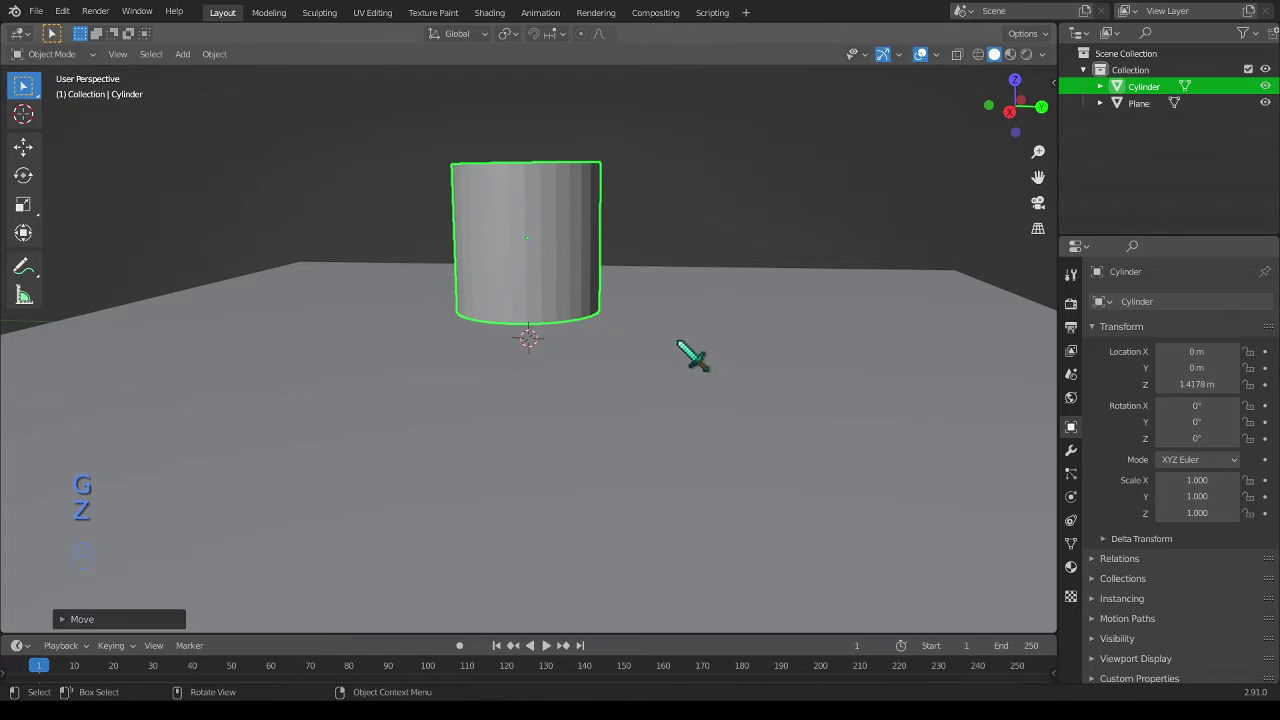
- Flatten the cylinder to a Z scale of about 0.38 and lower it onto the plane, at a Z location of about 0.39 m
{"action": "key", "text": "s"}
{"action": "key", "text": "z"}
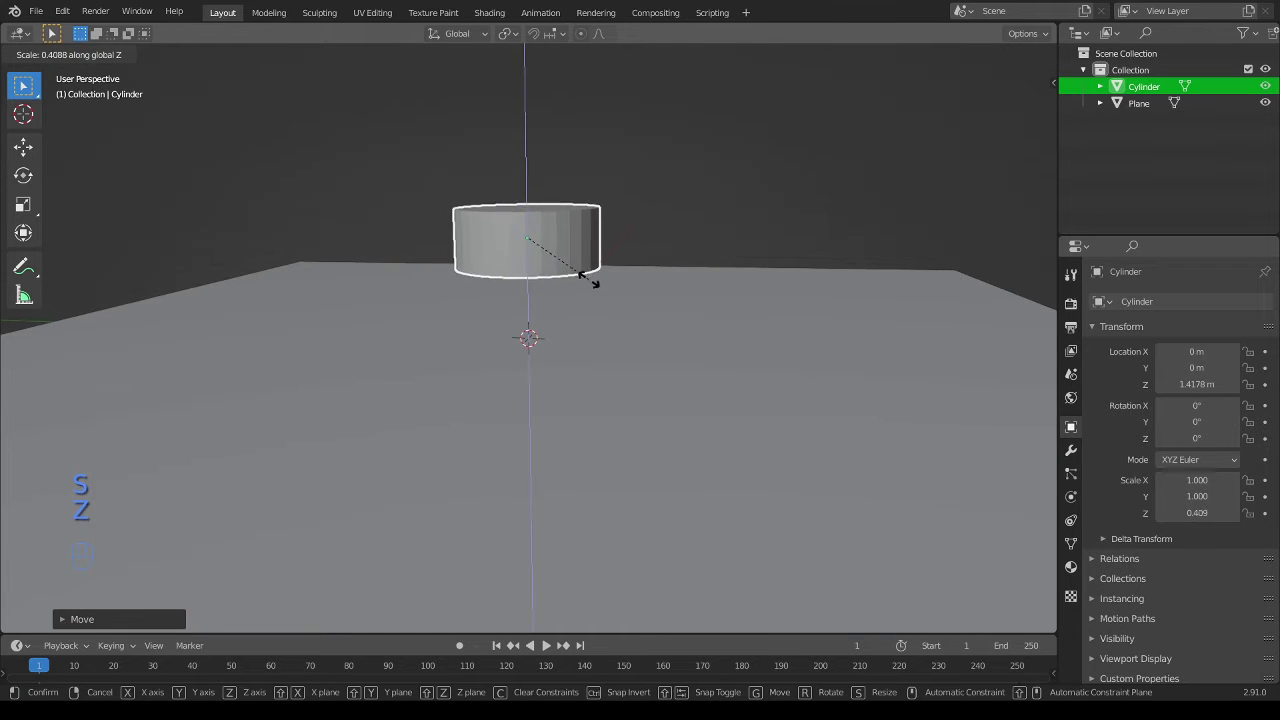
{"action": "left_click", "coordinate": [592, 280]}
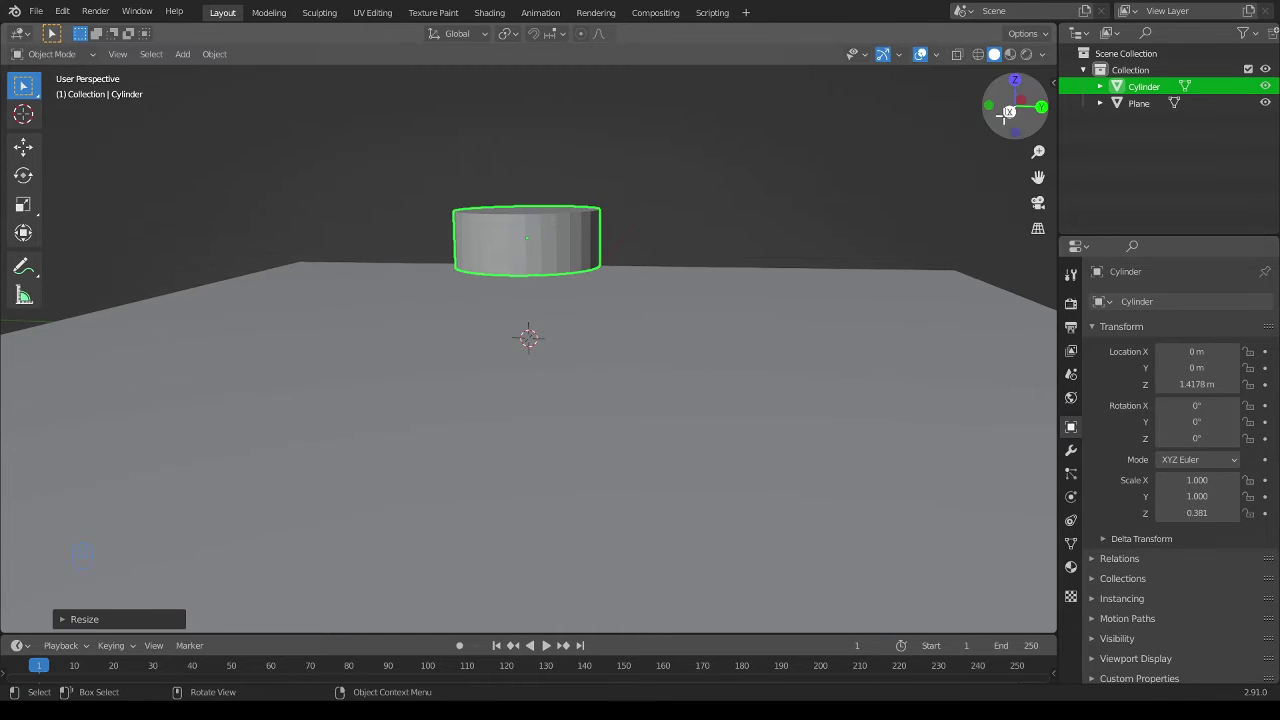
{"action": "left_click", "coordinate": [1003, 118]}
{"action": "key", "text": "g"}
{"action": "key", "text": "z"}
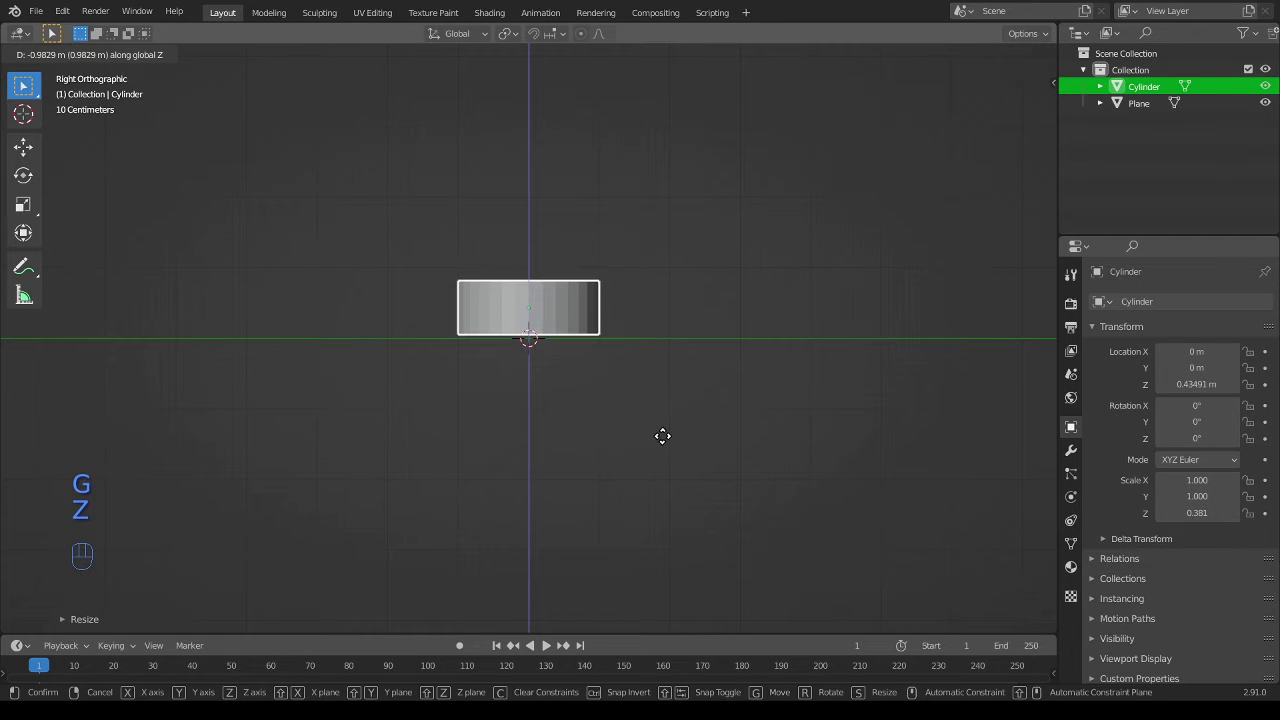
{"action": "left_click", "coordinate": [664, 438]}
- Widen the cylinder in X and Y only, to a scale of about 1.3, keeping its height
{"action": "middle_click_drag", "start_coordinate": [608, 434], "coordinate": [600, 480]}
{"action": "key", "text": "s"}
{"action": "key", "text": "shift+z"}
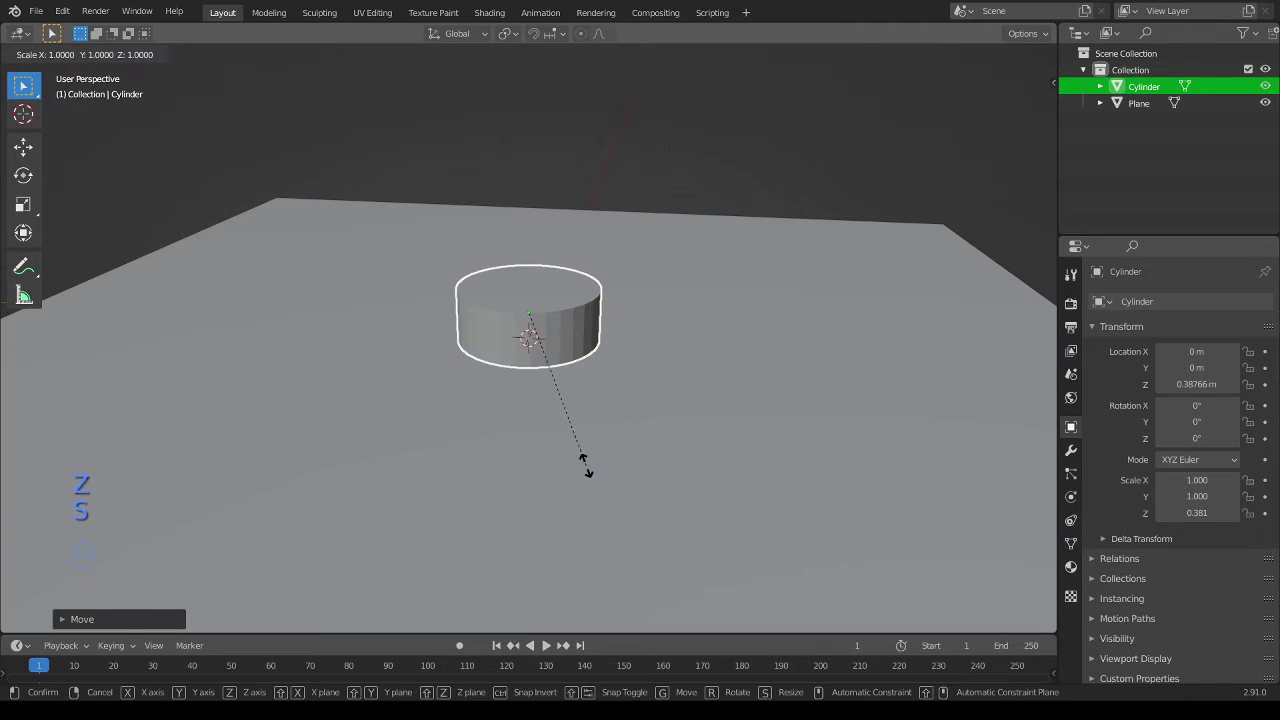
{"action": "left_click", "coordinate": [641, 472]}
{"action": "middle_click_drag", "start_coordinate": [663, 486], "coordinate": [683, 389]}
{"action": "scroll", "coordinate": [772, 357], "scroll_direction": "down", "scroll_amount": 3}
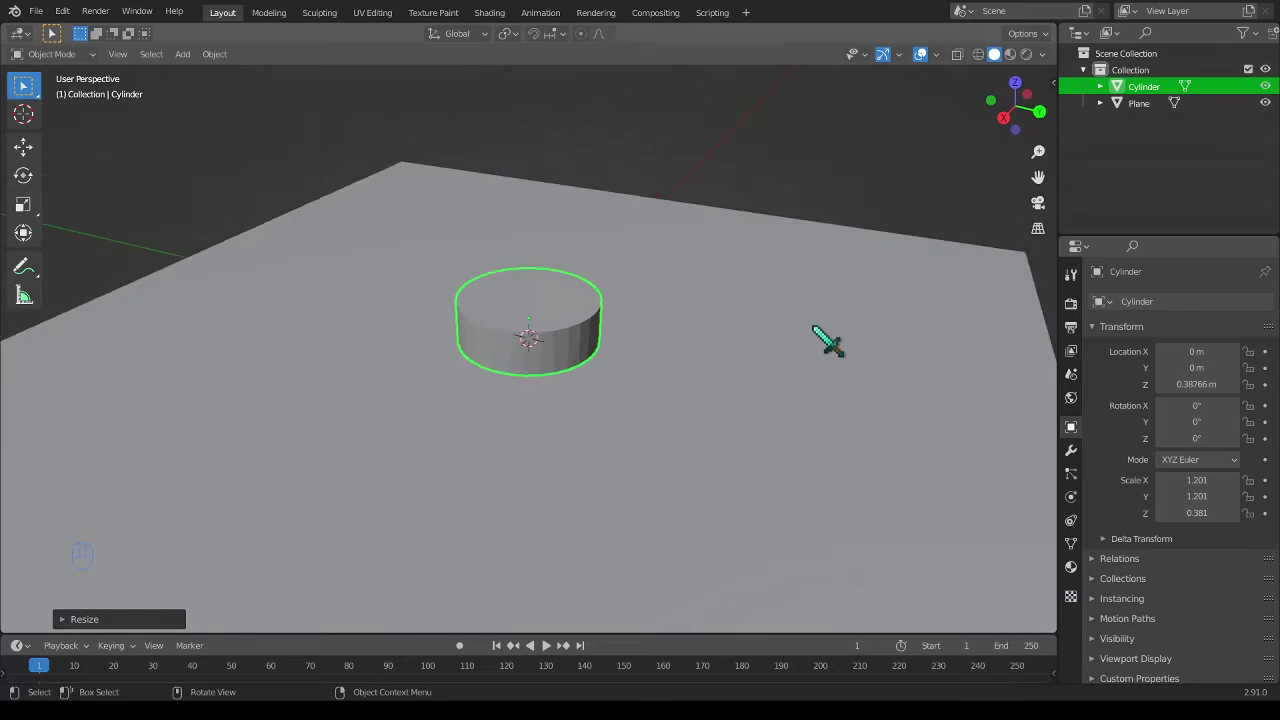
{"action": "middle_click_drag", "start_coordinate": [829, 337], "coordinate": [612, 375]}
{"action": "key", "text": "s"}
{"action": "key", "text": "shift+z"}
{"action": "left_click", "coordinate": [620, 360]}
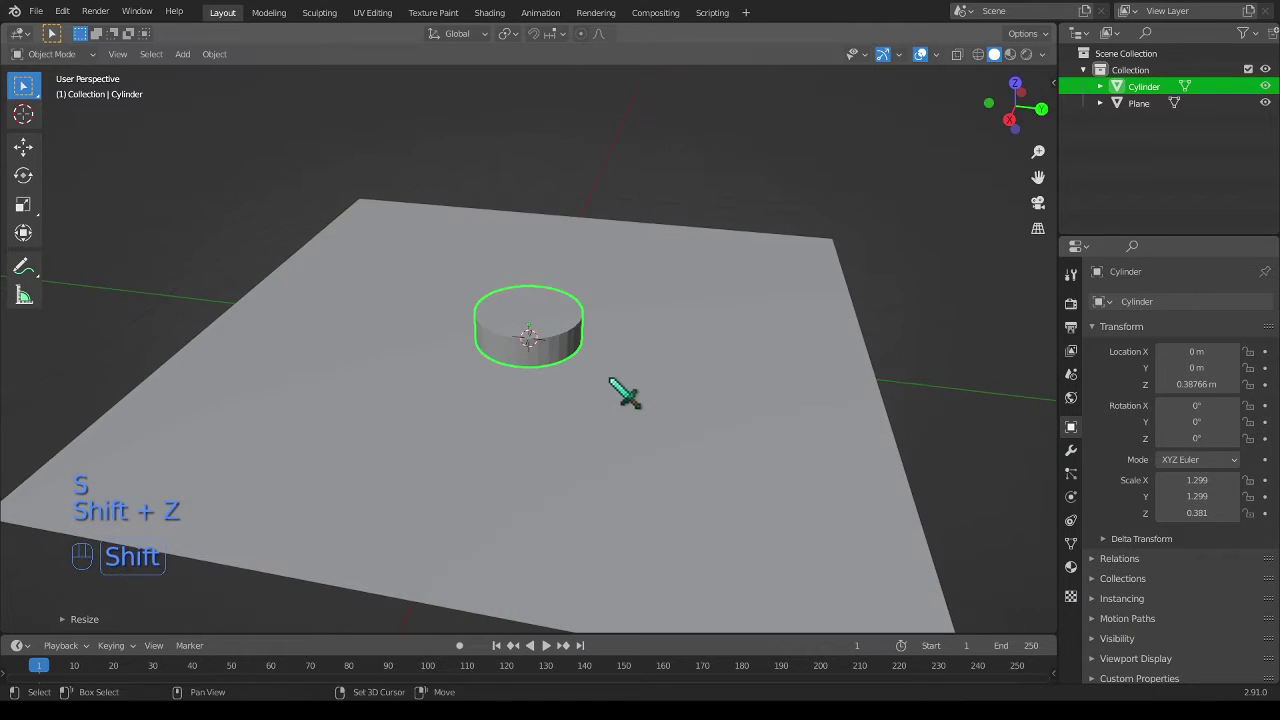
- Duplicate the cylinder in place and hide the copy
{"action": "key", "text": "shift+d"}
{"action": "key", "text": "Escape"}
{"action": "scroll", "coordinate": [596, 378], "scroll_direction": "up", "scroll_amount": 2}
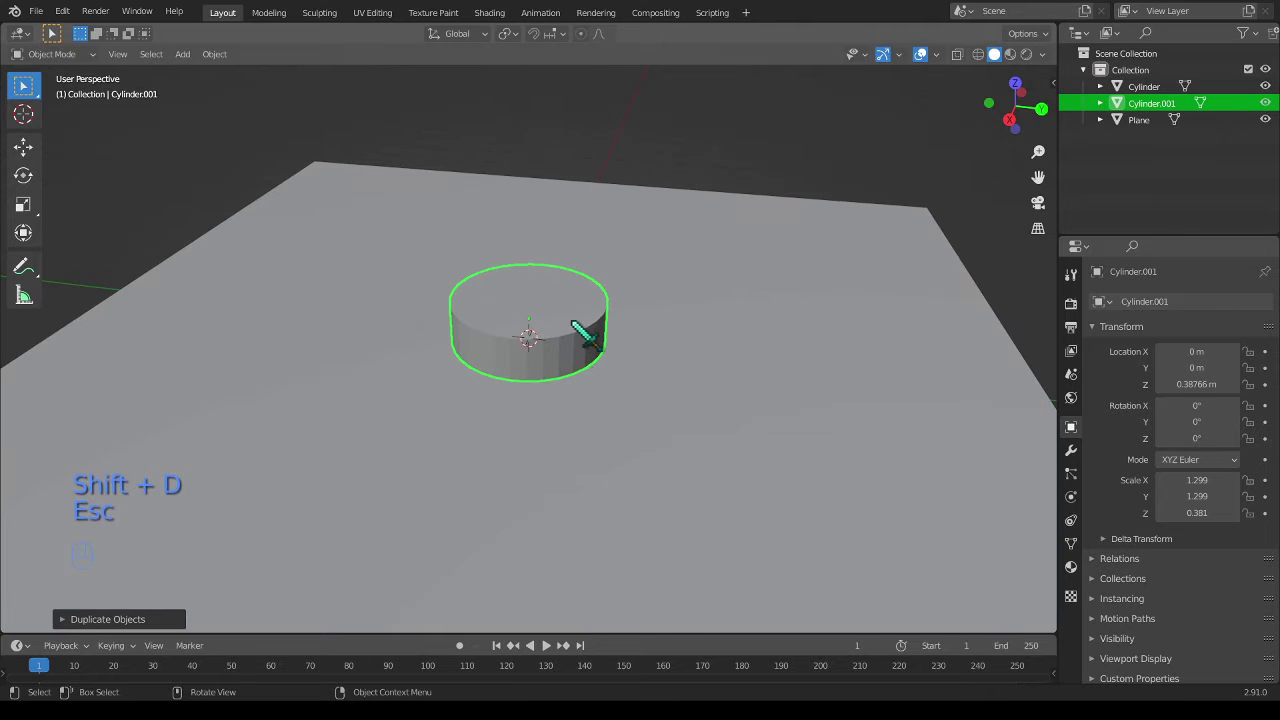
{"action": "middle_click_drag", "start_coordinate": [580, 334], "coordinate": [583, 360], "text": "shift"}
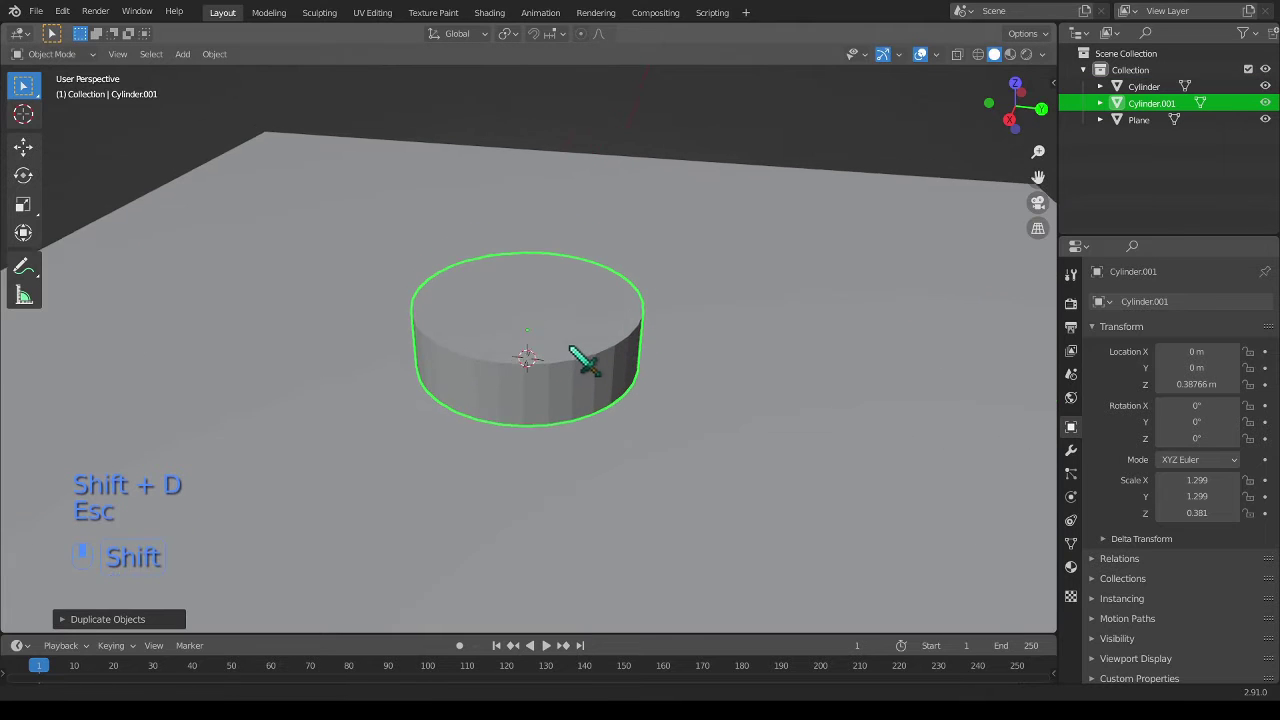
{"action": "left_click", "coordinate": [1265, 103]}
- Rename the original cylinder as glass_holder
{"action": "left_click", "coordinate": [1150, 86]}
{"action": "double_click", "coordinate": [1150, 86]}
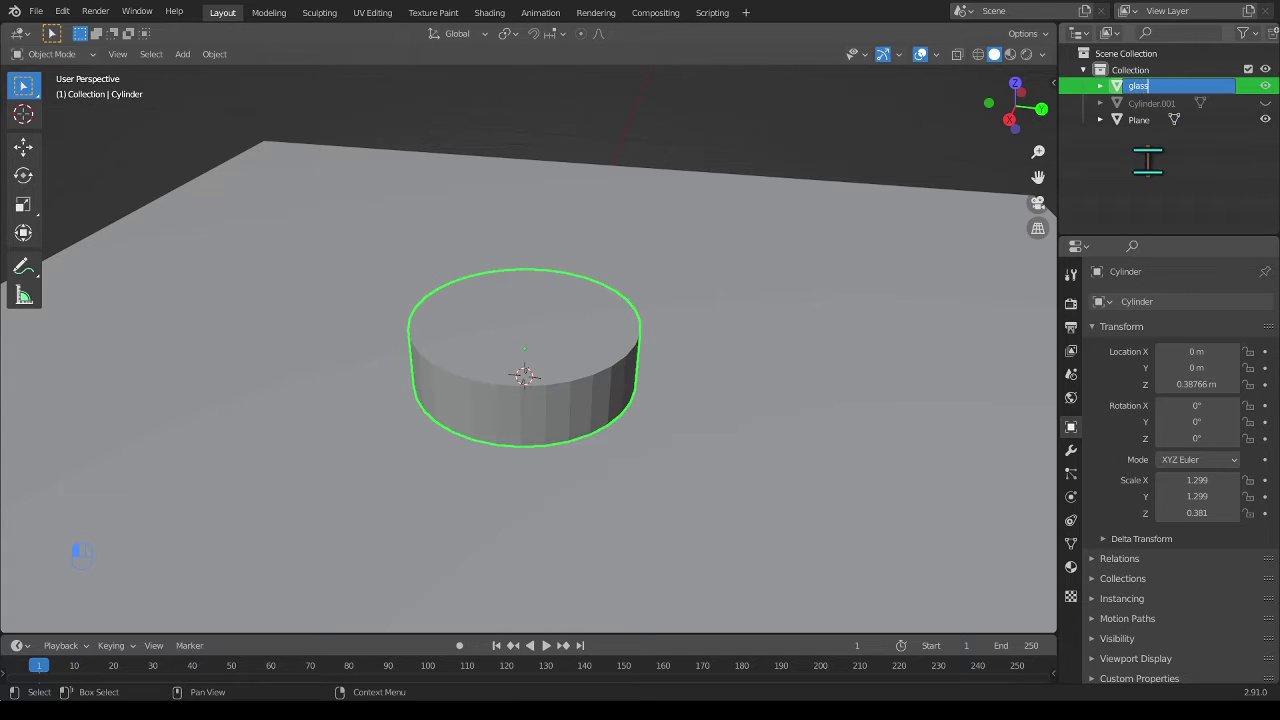
{"action": "key", "text": "BackSpace"}
{"action": "key", "text": "BackSpace"}
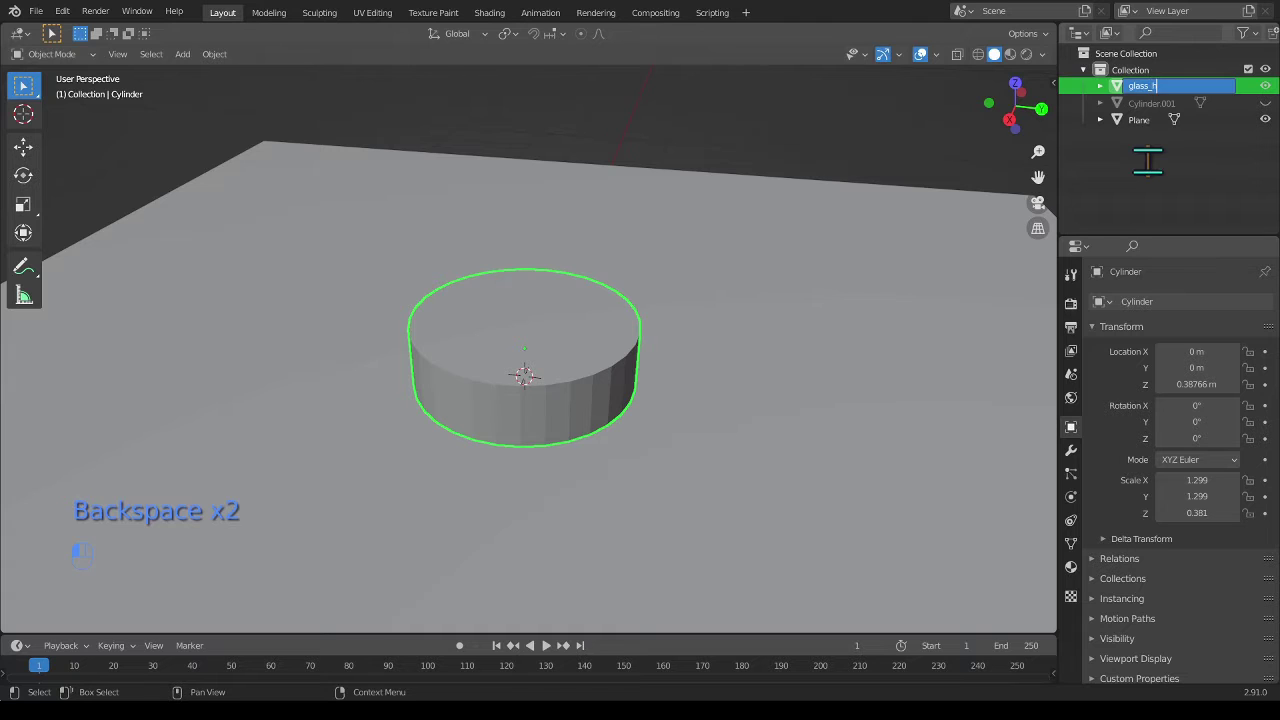
{"action": "type", "text": "holder"}
{"action": "key", "text": "Return"}
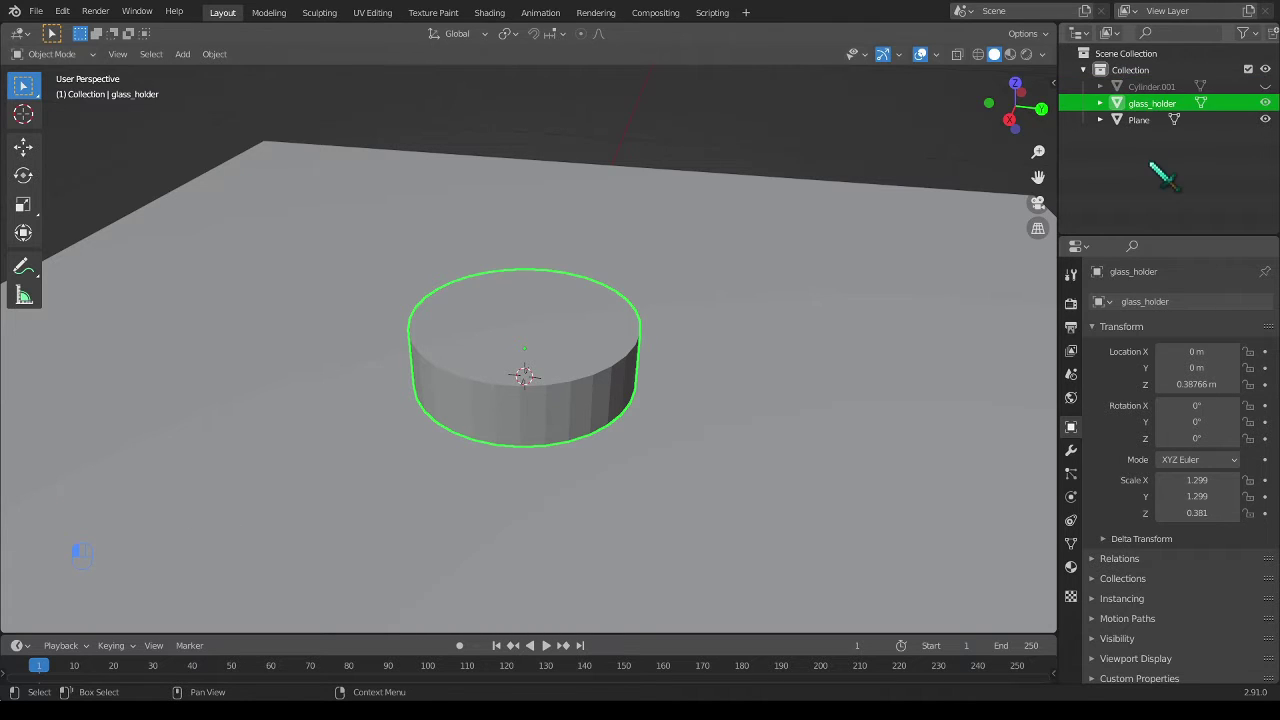
- Rename the plane as ground
{"action": "double_click", "coordinate": [1140, 120]}
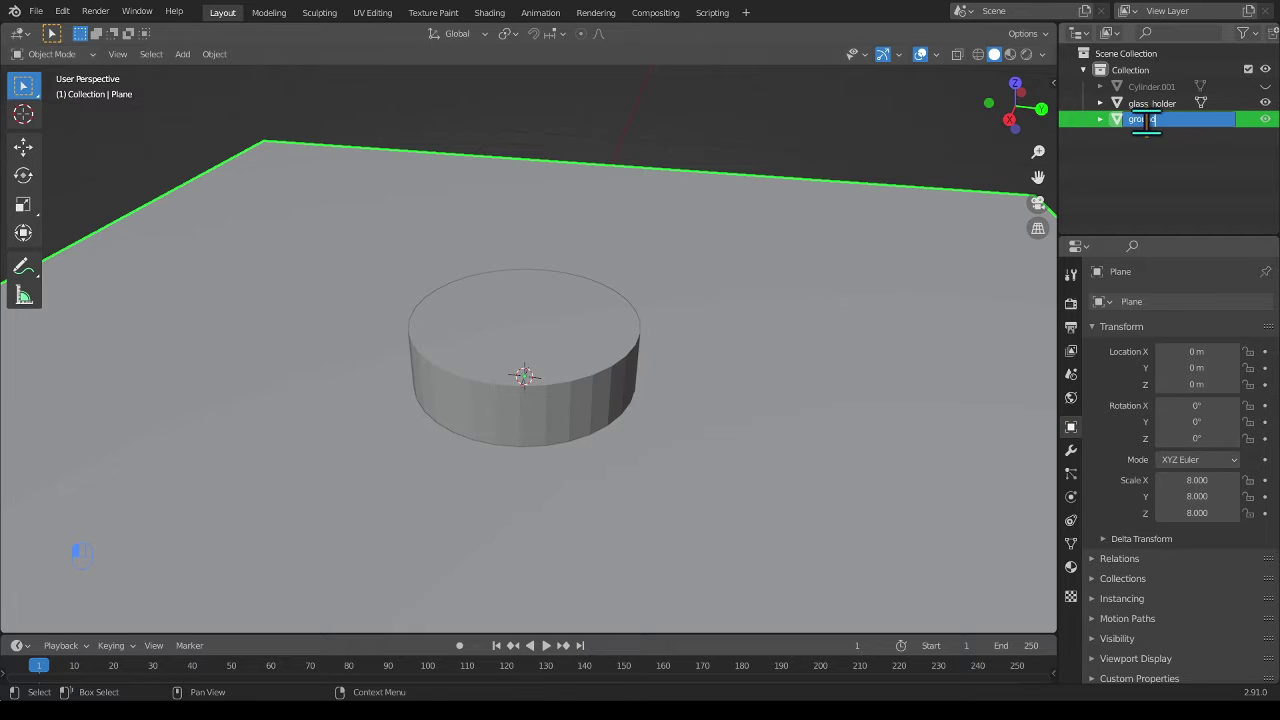
{"action": "type", "text": "ground"}
{"action": "key", "text": "Return"}
- Delete the top face of the glass_holder mesh to leave the cylinder open
{"action": "left_click", "coordinate": [610, 338]}
{"action": "middle_click_drag", "start_coordinate": [723, 343], "coordinate": [672, 377]}
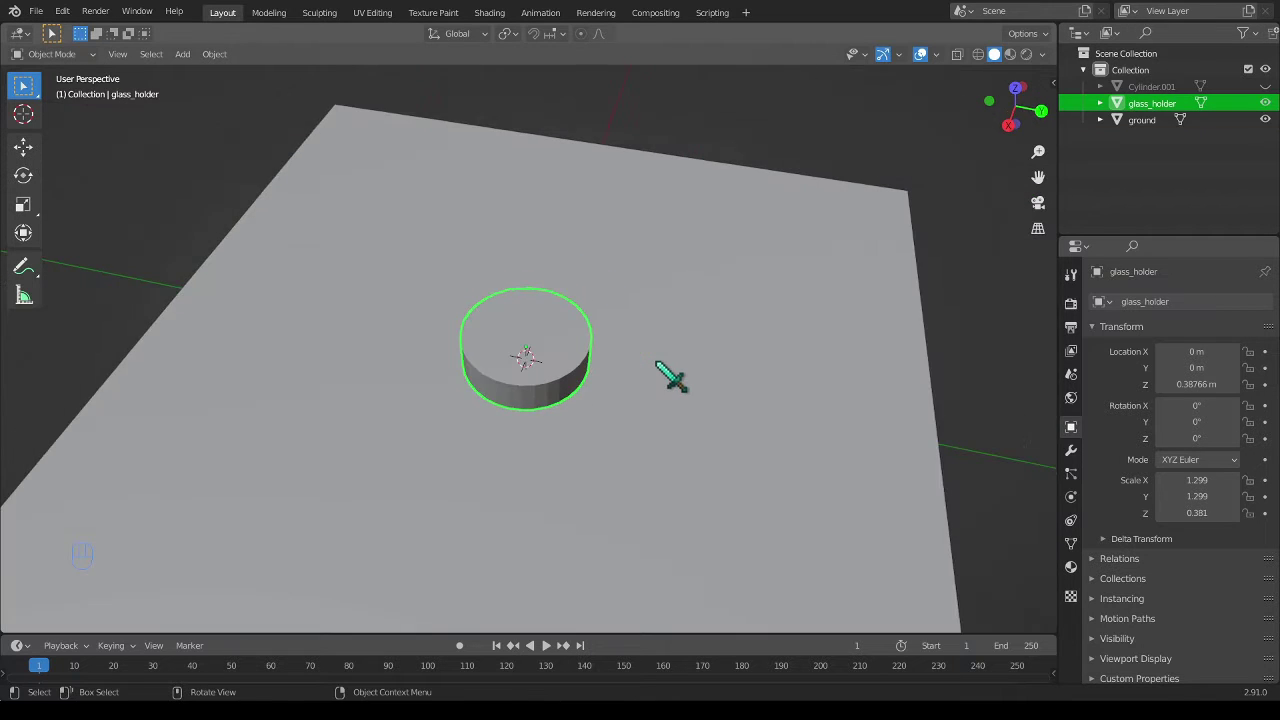
{"action": "key", "text": "Tab"}
{"action": "middle_click_drag", "start_coordinate": [600, 349], "coordinate": [537, 348]}
{"action": "scroll", "coordinate": [537, 348], "scroll_direction": "up", "scroll_amount": 2}
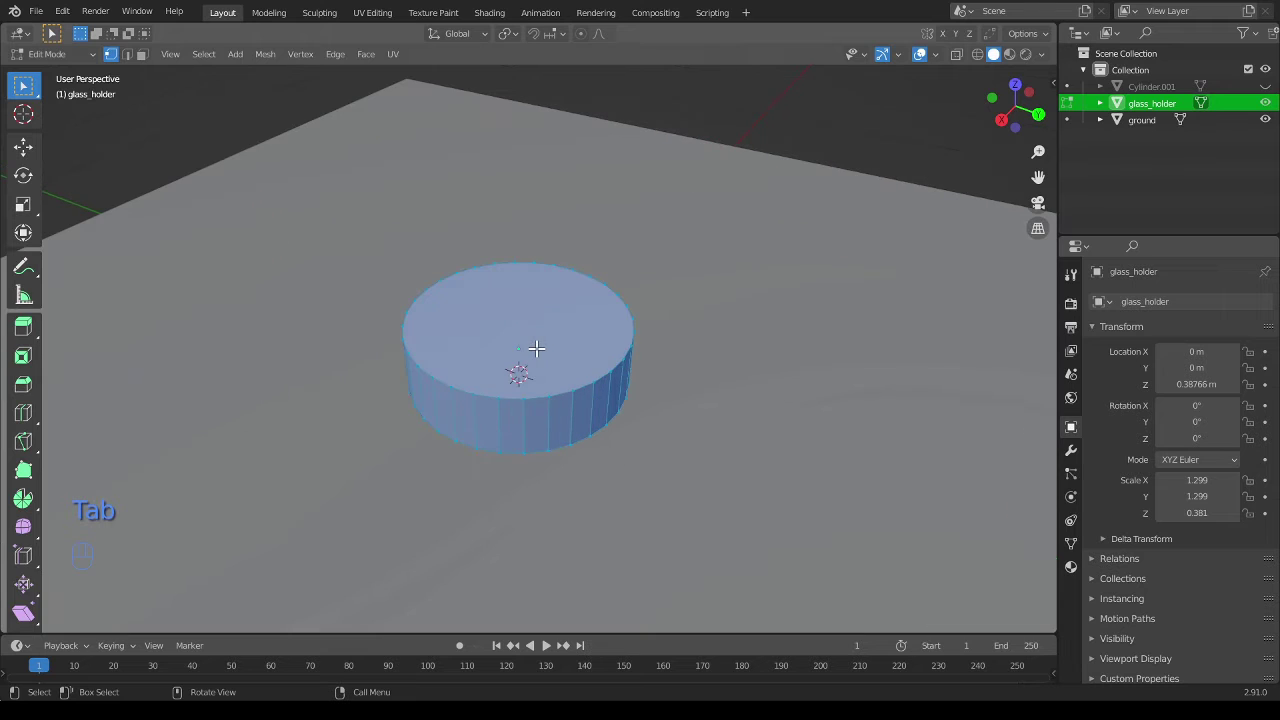
{"action": "key", "text": "3"}
{"action": "left_click", "coordinate": [561, 307]}
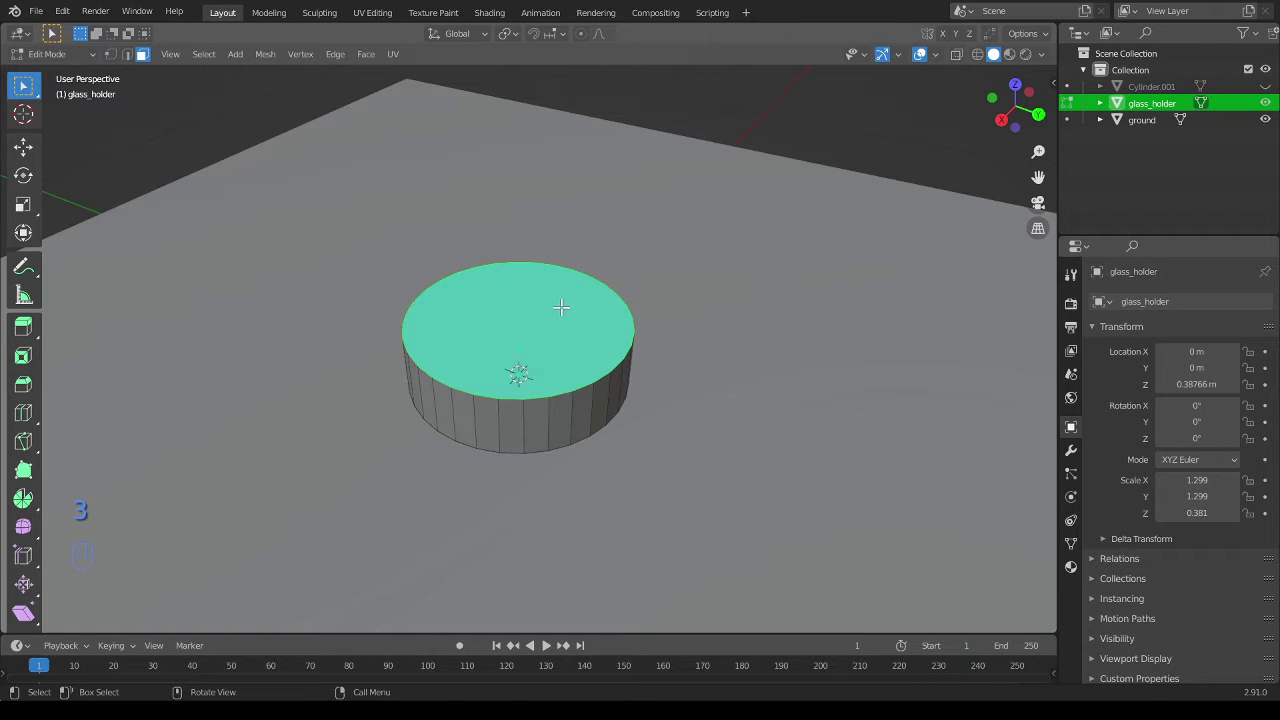
{"action": "key", "text": "x"}
{"action": "left_click", "coordinate": [534, 344]}
{"action": "middle_click_drag", "start_coordinate": [556, 328], "coordinate": [588, 321]}
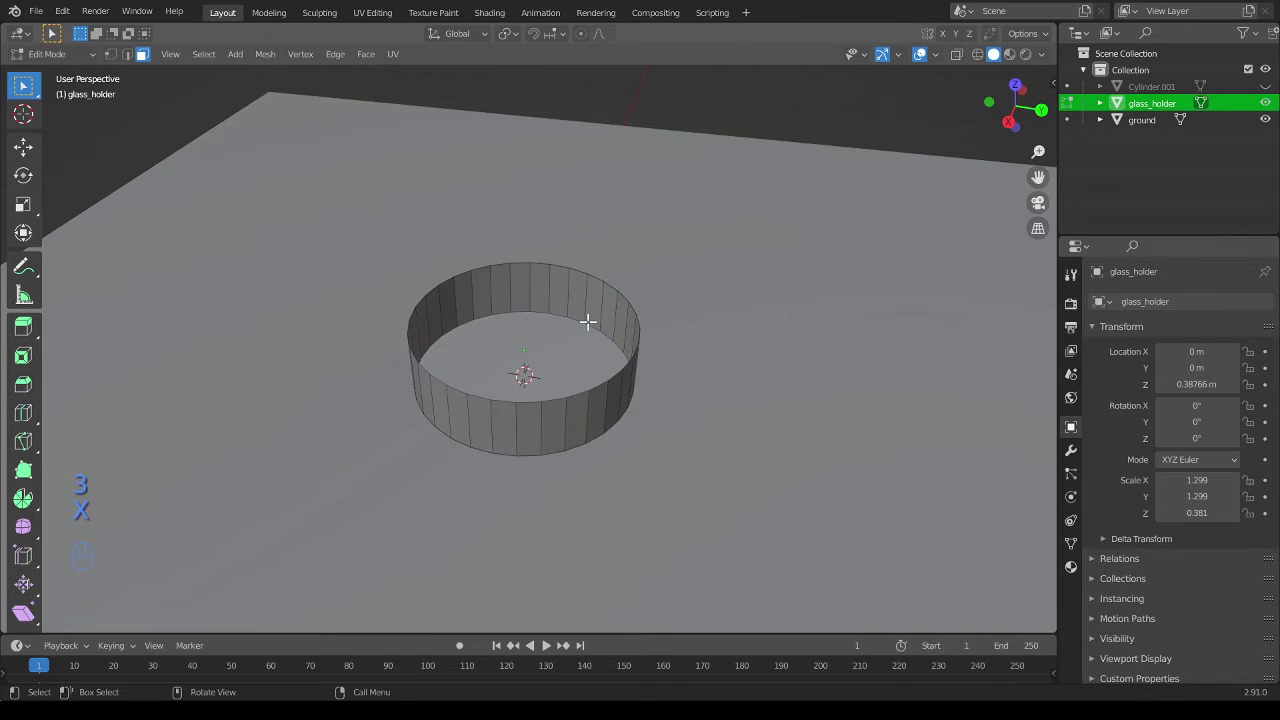
- Add a Solidify modifier to glass_holder with a thickness of 0.11 m and apply it
{"action": "key", "text": "Tab"}
{"action": "left_click", "coordinate": [1071, 450]}
{"action": "left_click", "coordinate": [1178, 303]}
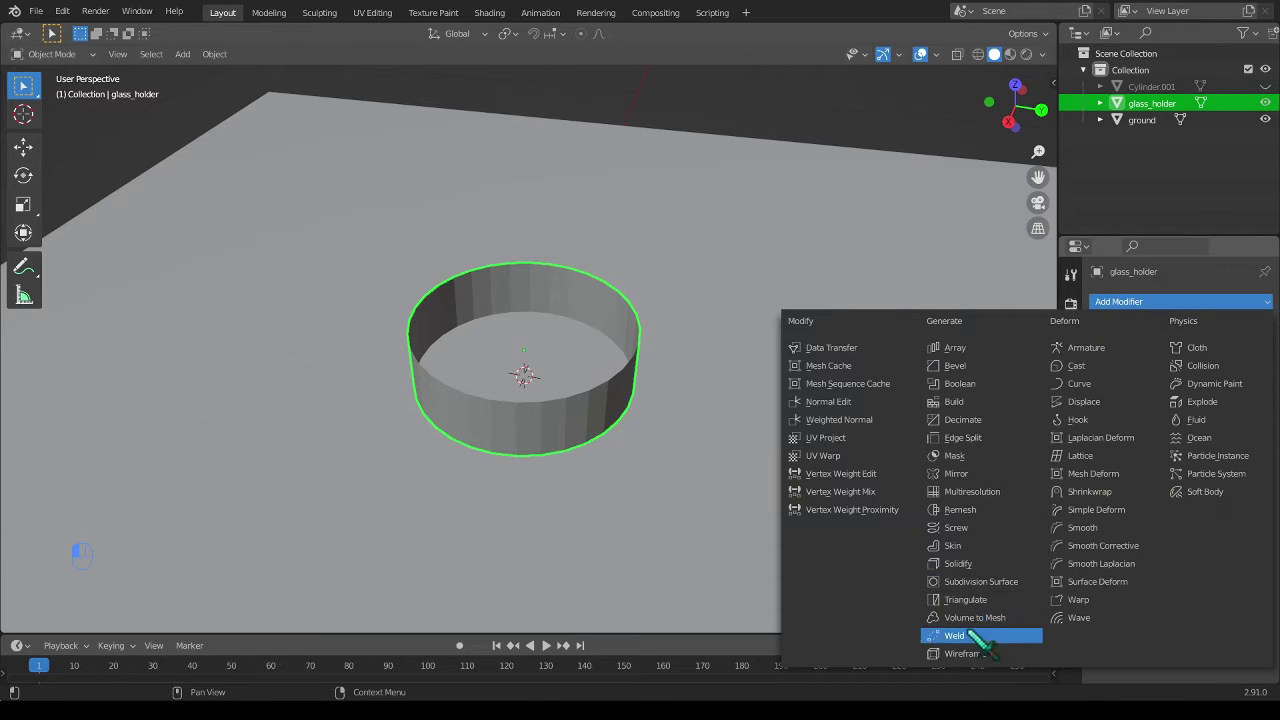
{"action": "left_click", "coordinate": [958, 563]}
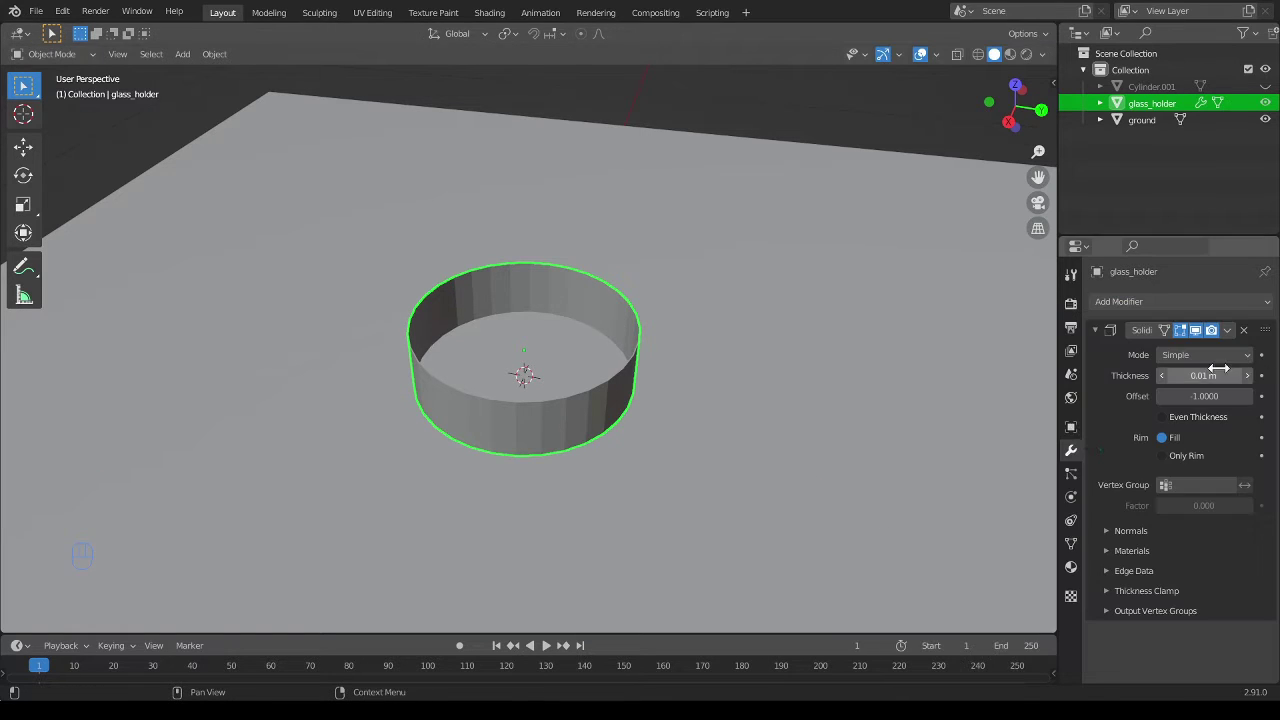
{"action": "mouse_move", "coordinate": [1204, 375]}
{"action": "left_mouse_down"}
{"action": "mouse_move", "coordinate": [1250, 375]}
{"action": "mouse_move", "coordinate": [1204, 375]}
{"action": "left_mouse_up"}
{"action": "middle_click_drag", "start_coordinate": [760, 340], "coordinate": [660, 367]}
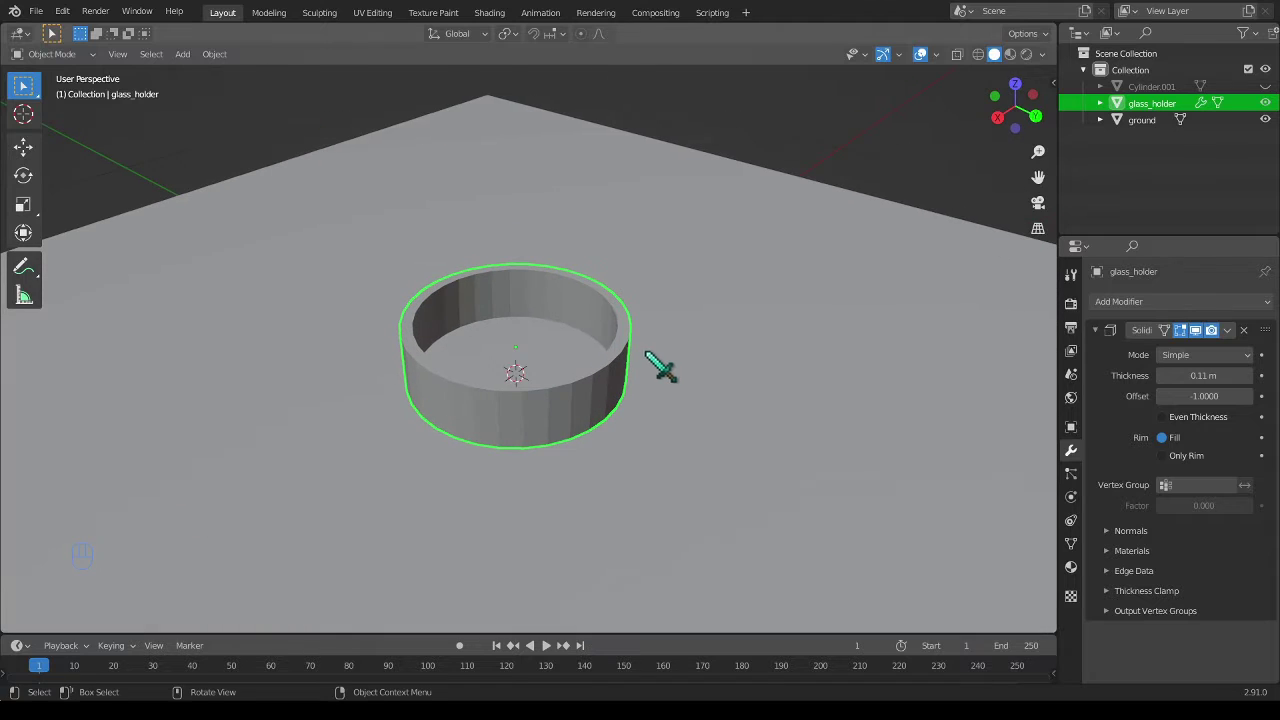
{"action": "left_click", "coordinate": [1229, 330]}
{"action": "left_click", "coordinate": [1183, 349]}
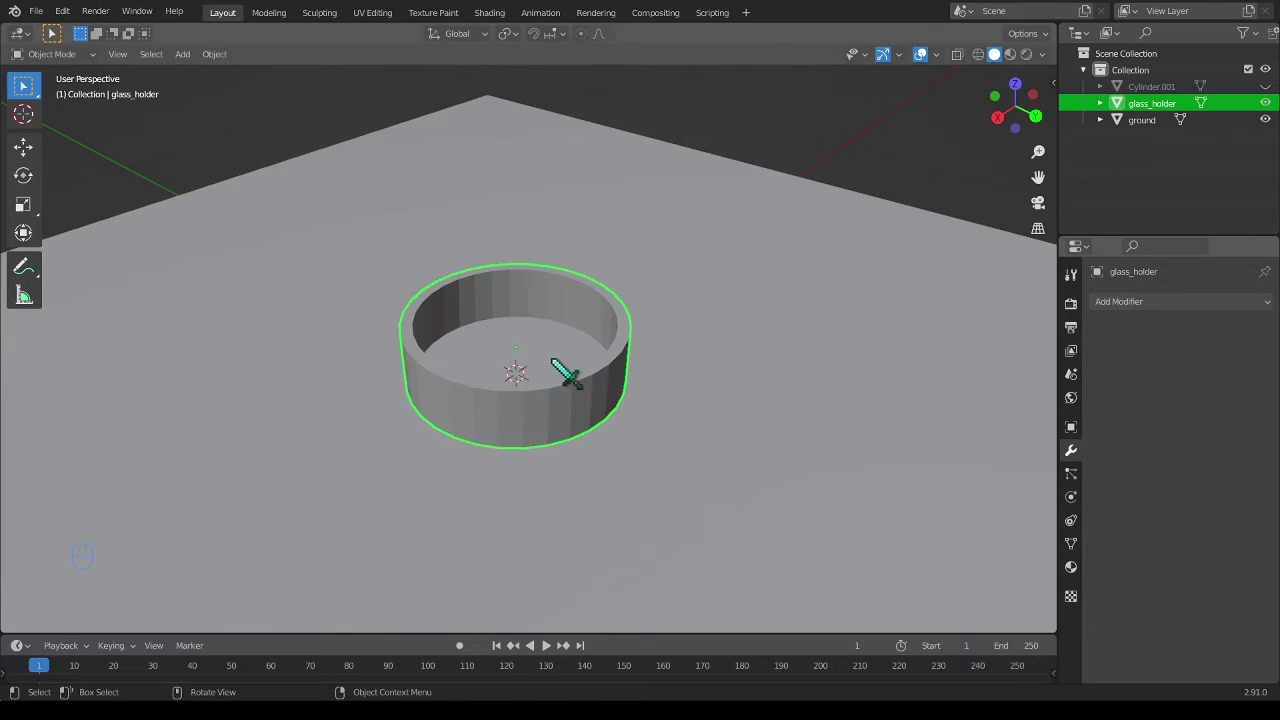
- Apply the object transform of glass_holder
{"action": "middle_click_drag", "start_coordinate": [537, 366], "coordinate": [517, 357]}
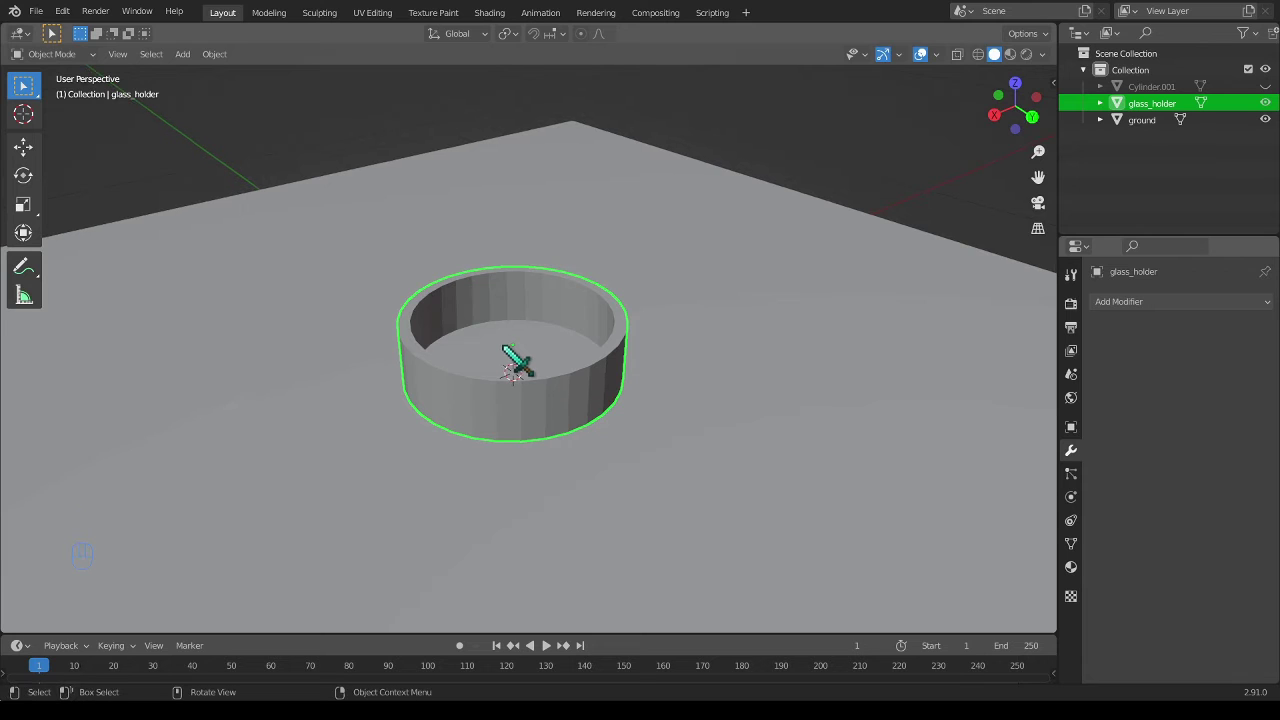
{"action": "key", "text": "shift+a"}
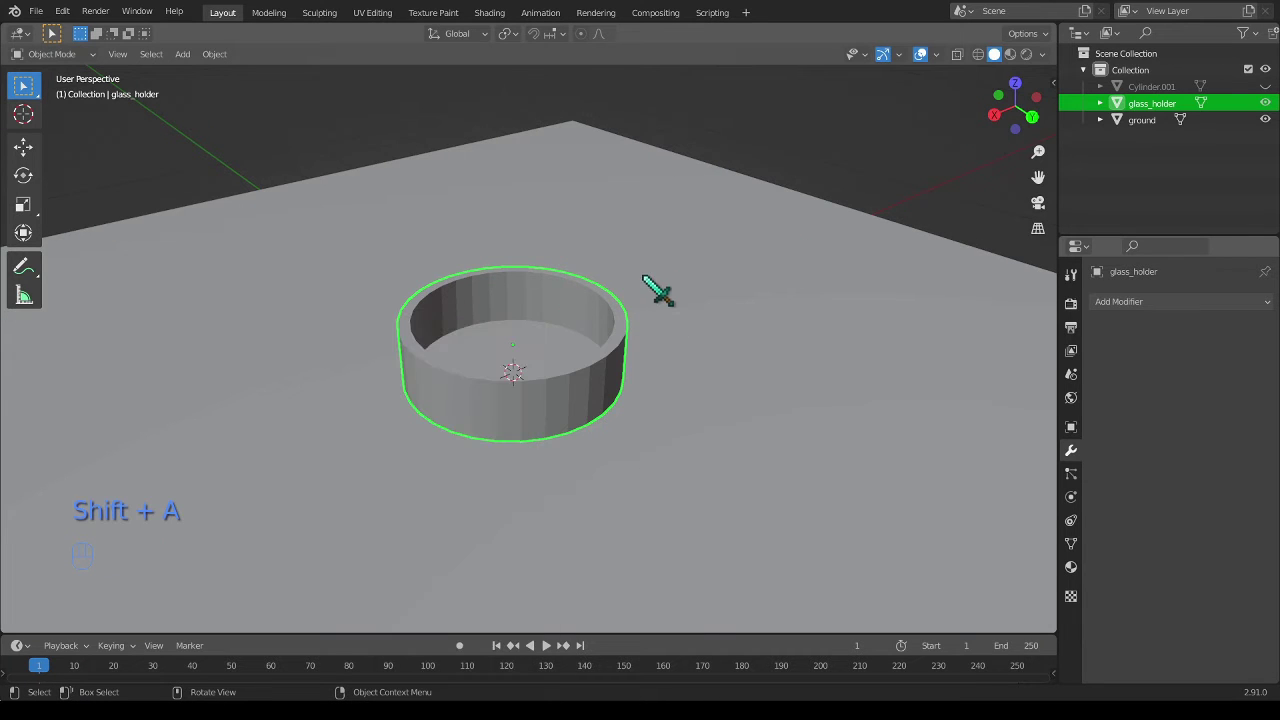
{"action": "key", "text": "ctrl+a"}
{"action": "left_click", "coordinate": [650, 311]}
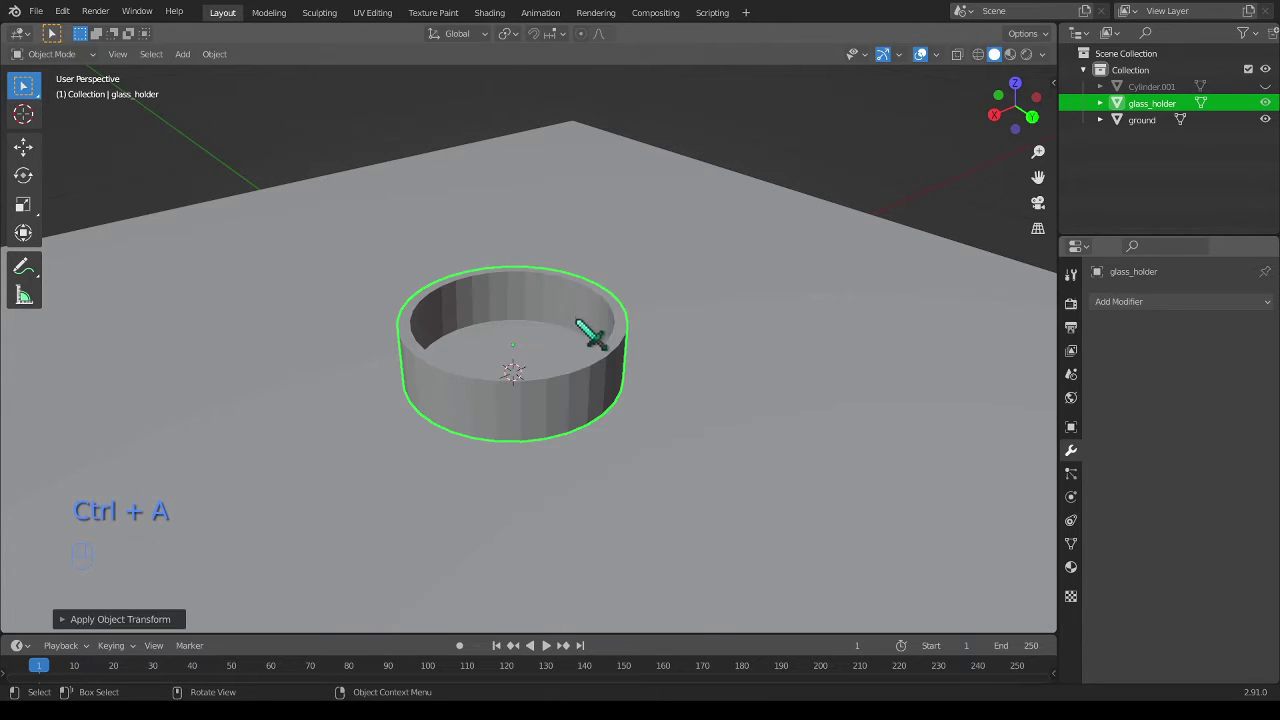
- Bevel the inner and outer top rim edge loops of glass_holder with 3 segments and a width of about 0.079 m
{"action": "middle_click_drag", "start_coordinate": [586, 329], "coordinate": [514, 337], "text": "shift"}
{"action": "key", "text": "Tab"}
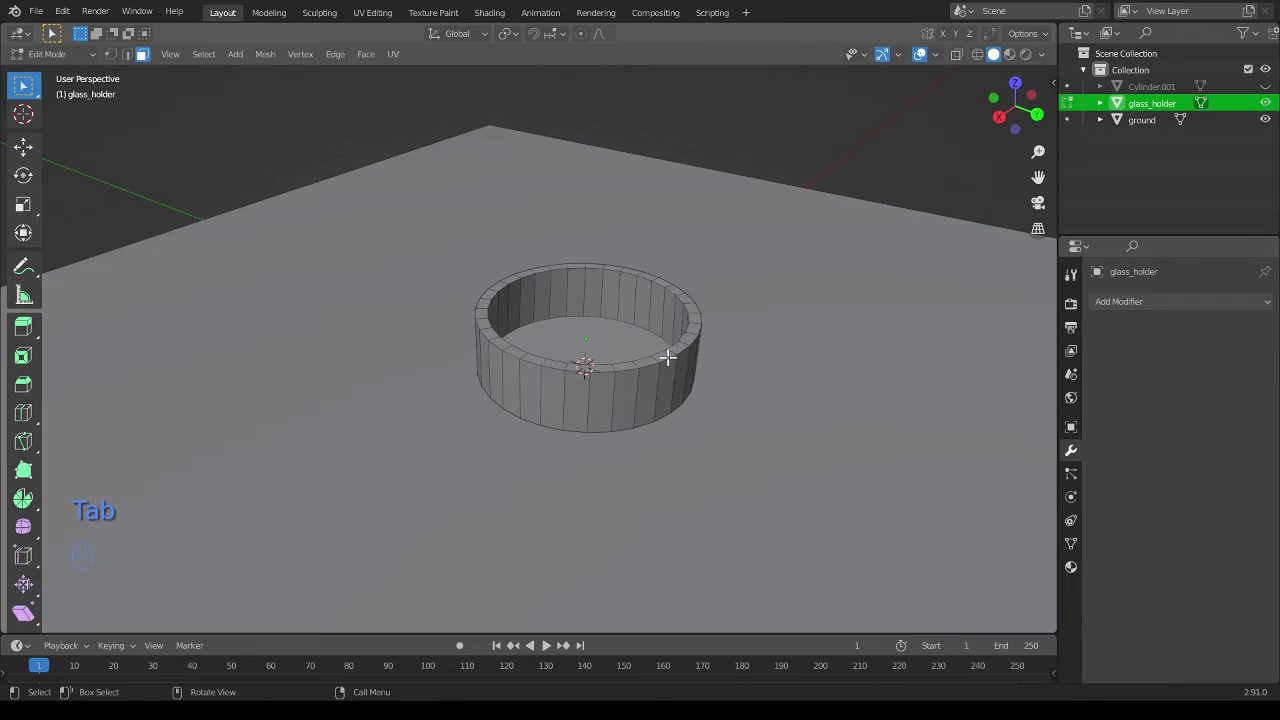
{"action": "middle_click_drag", "start_coordinate": [607, 370], "coordinate": [571, 343]}
{"action": "scroll", "coordinate": [566, 343], "scroll_direction": "up", "scroll_amount": 4}
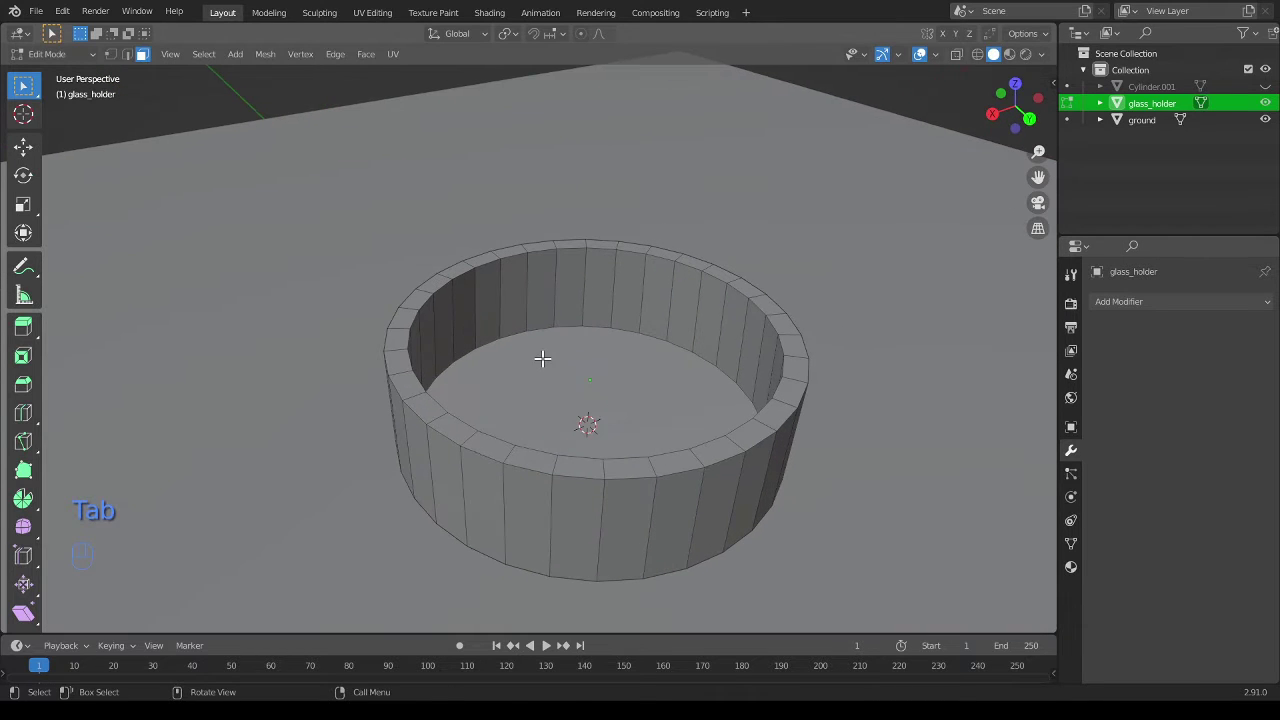
{"action": "key", "text": "2"}
{"action": "left_click", "coordinate": [435, 400], "text": "alt"}
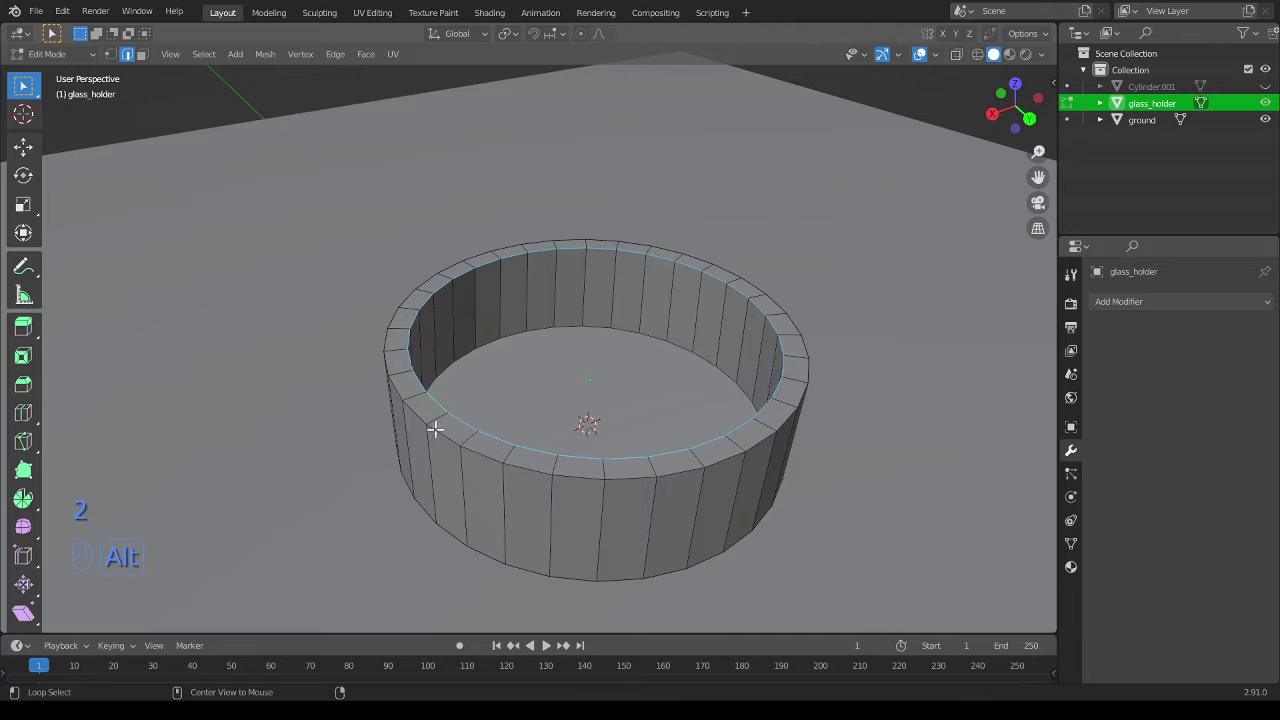
{"action": "left_click", "coordinate": [412, 417], "text": "alt+shift"}
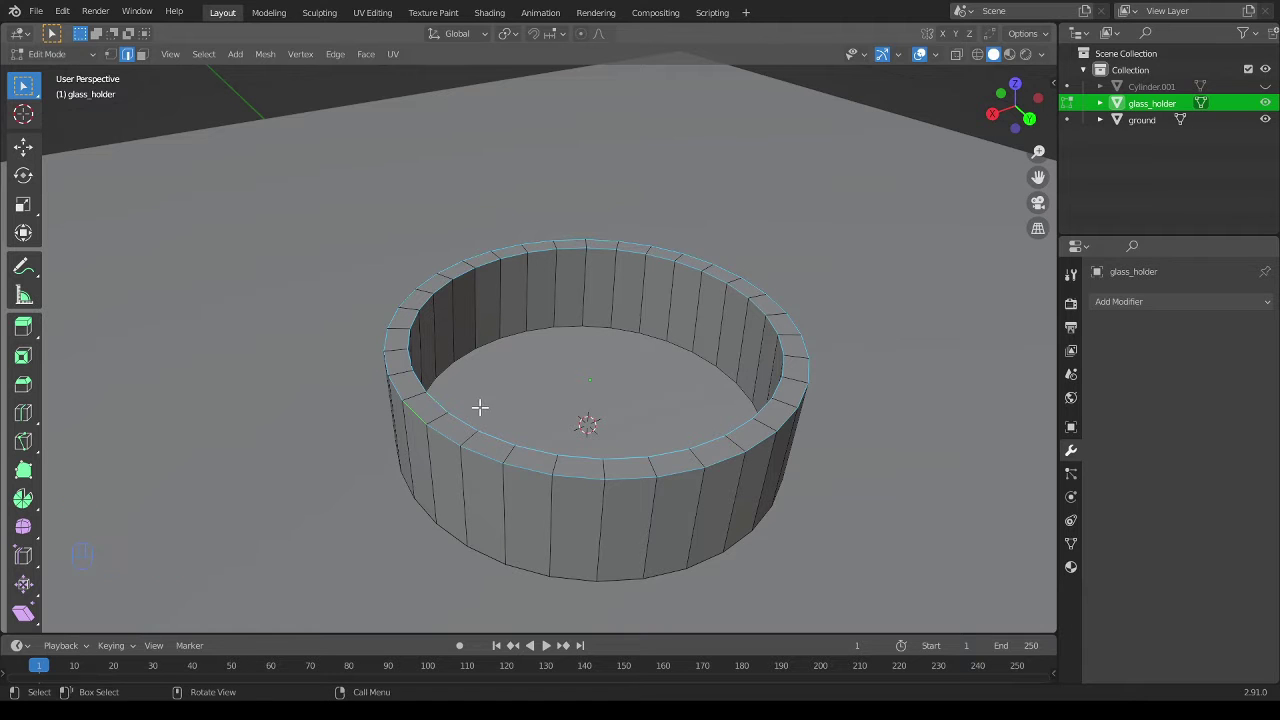
{"action": "middle_click_drag", "start_coordinate": [477, 409], "coordinate": [557, 423]}
{"action": "scroll", "coordinate": [594, 400], "scroll_direction": "down", "scroll_amount": 3}
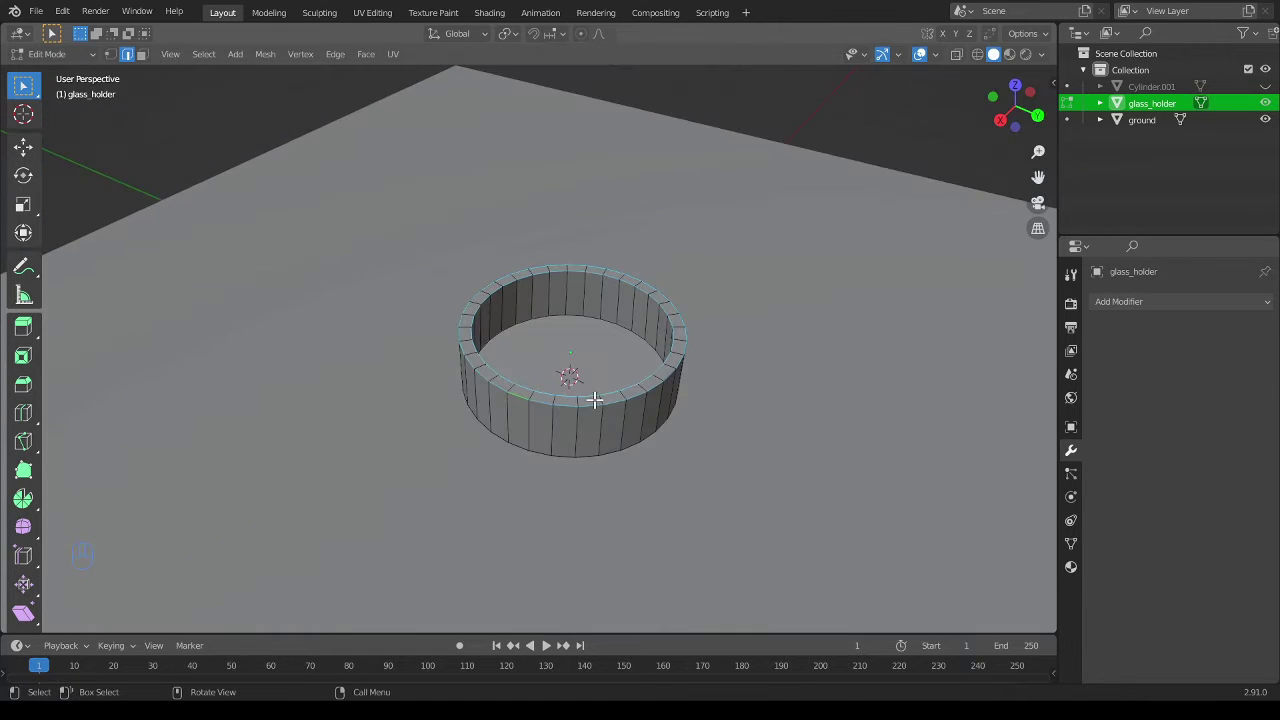
{"action": "key", "text": "ctrl+b"}
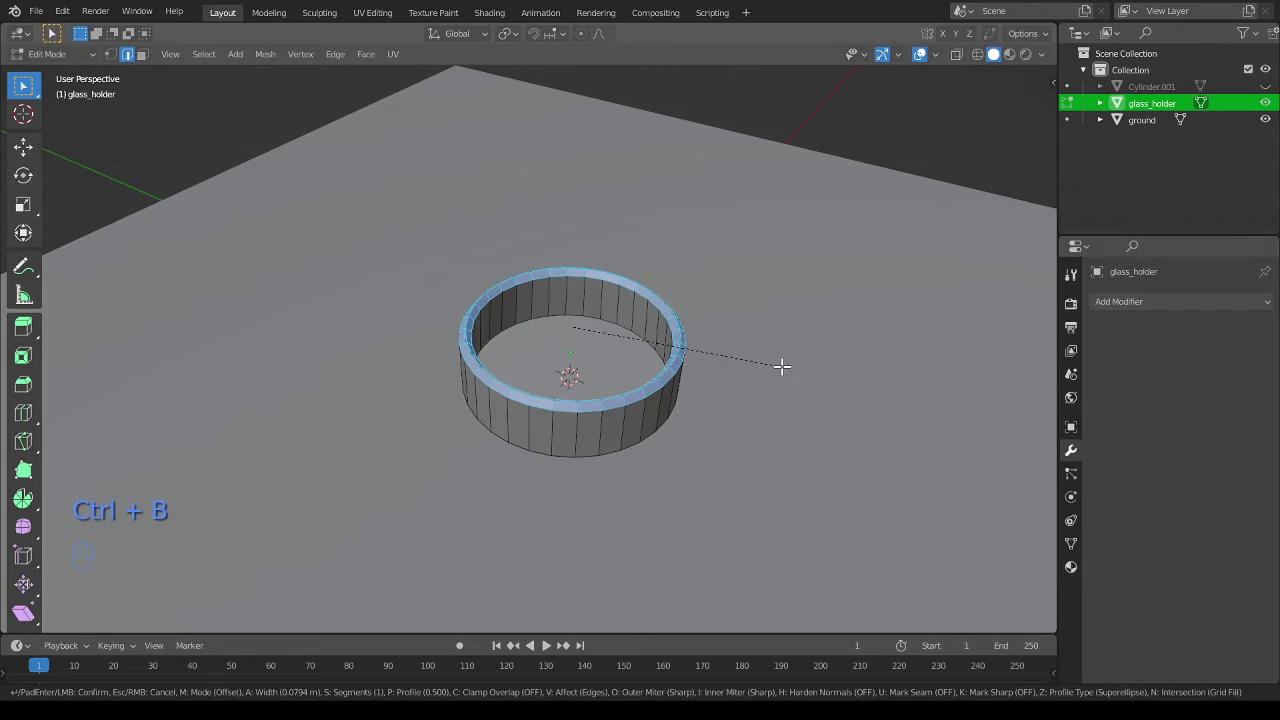
{"action": "scroll", "coordinate": [782, 367], "scroll_direction": "up", "scroll_amount": 1}
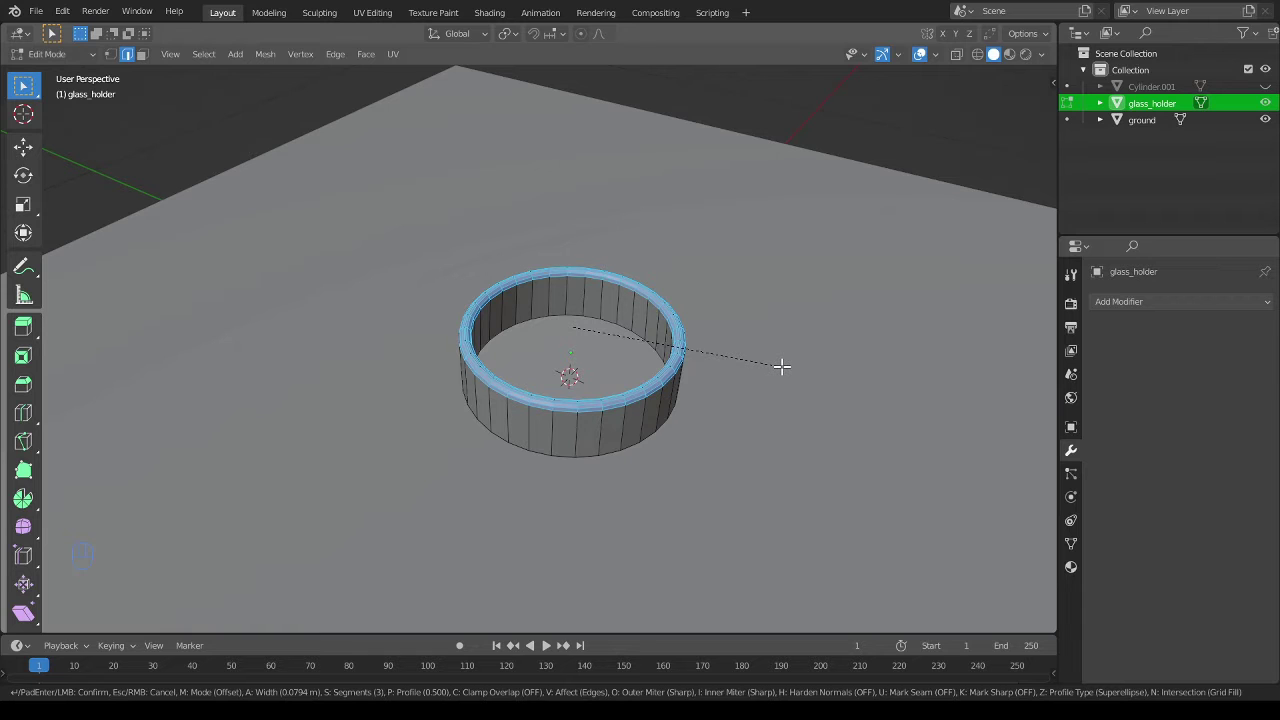
{"action": "left_click", "coordinate": [782, 367]}
{"action": "key", "text": "Tab"}
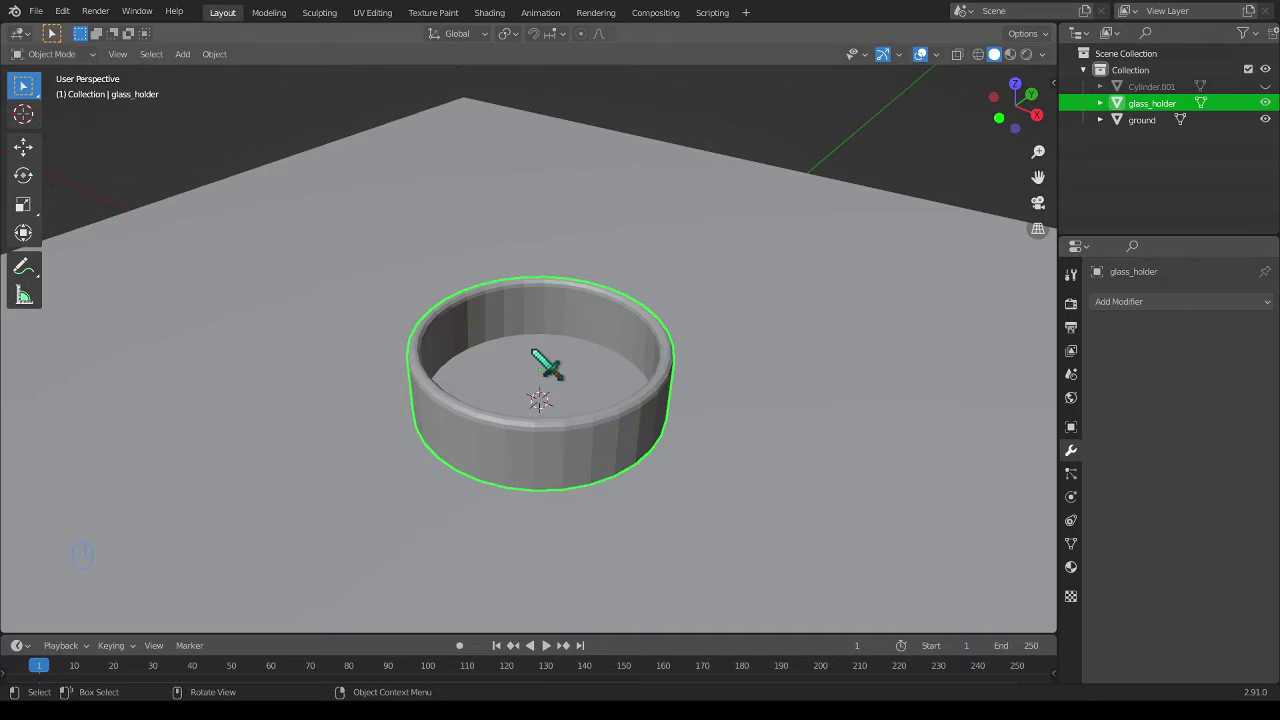
{"action": "middle_click_drag", "start_coordinate": [530, 348], "coordinate": [580, 362]}
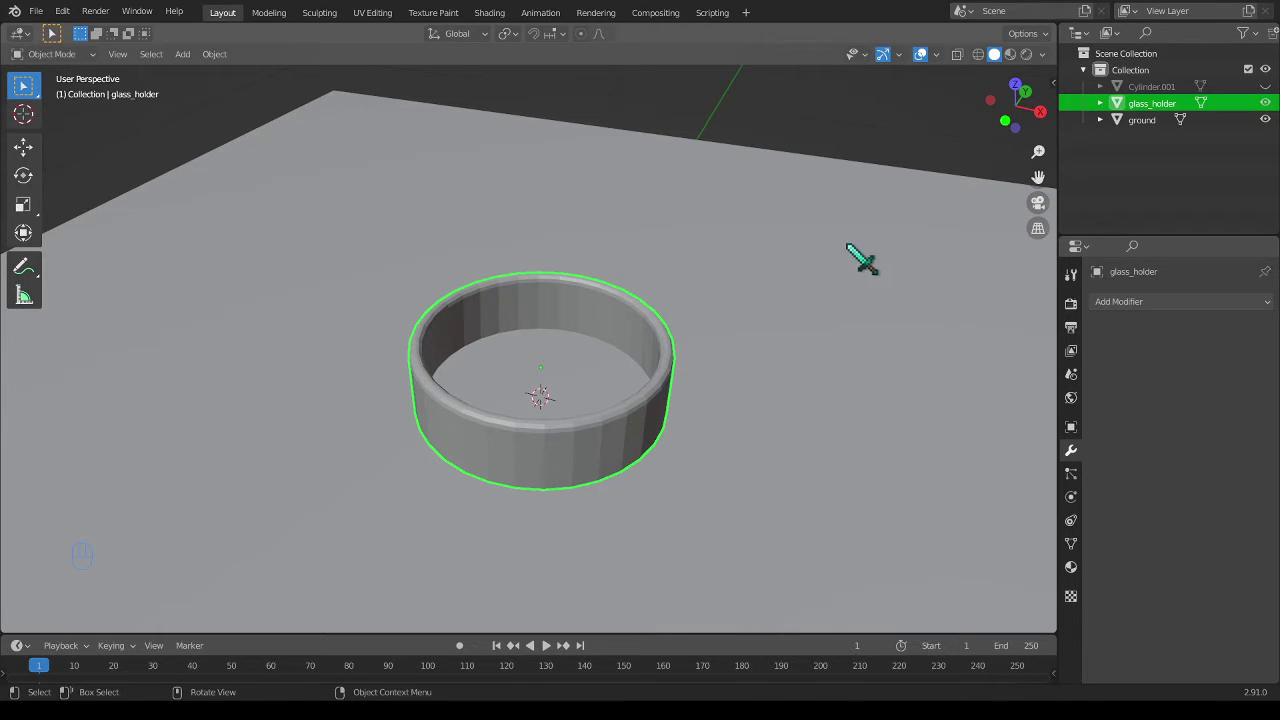
- Unhide the Cylinder.001 copy and rename it candle
{"action": "left_click", "coordinate": [1265, 86]}
{"action": "double_click", "coordinate": [1153, 86]}
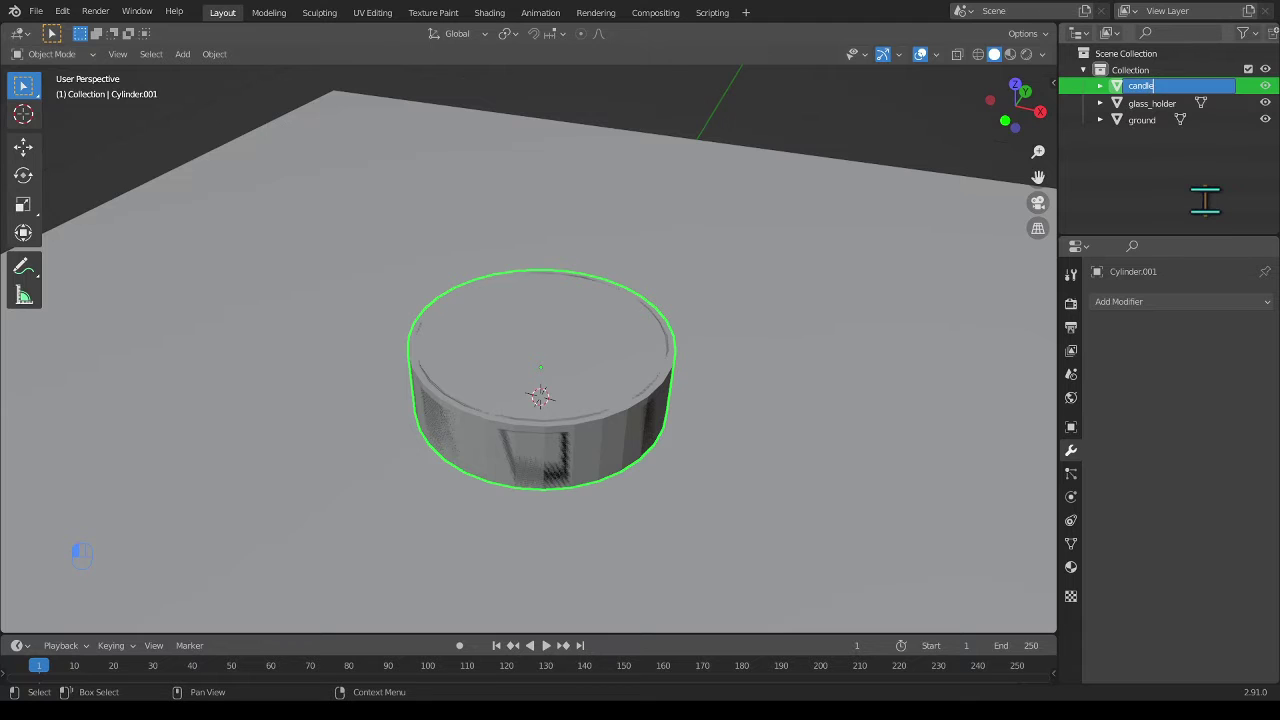
{"action": "type", "text": "candle"}
{"action": "key", "text": "Return"}
- Scale the candle to about 0.858 in X and Y only, fitting it inside the holder's ring
{"action": "left_click", "coordinate": [1015, 85]}
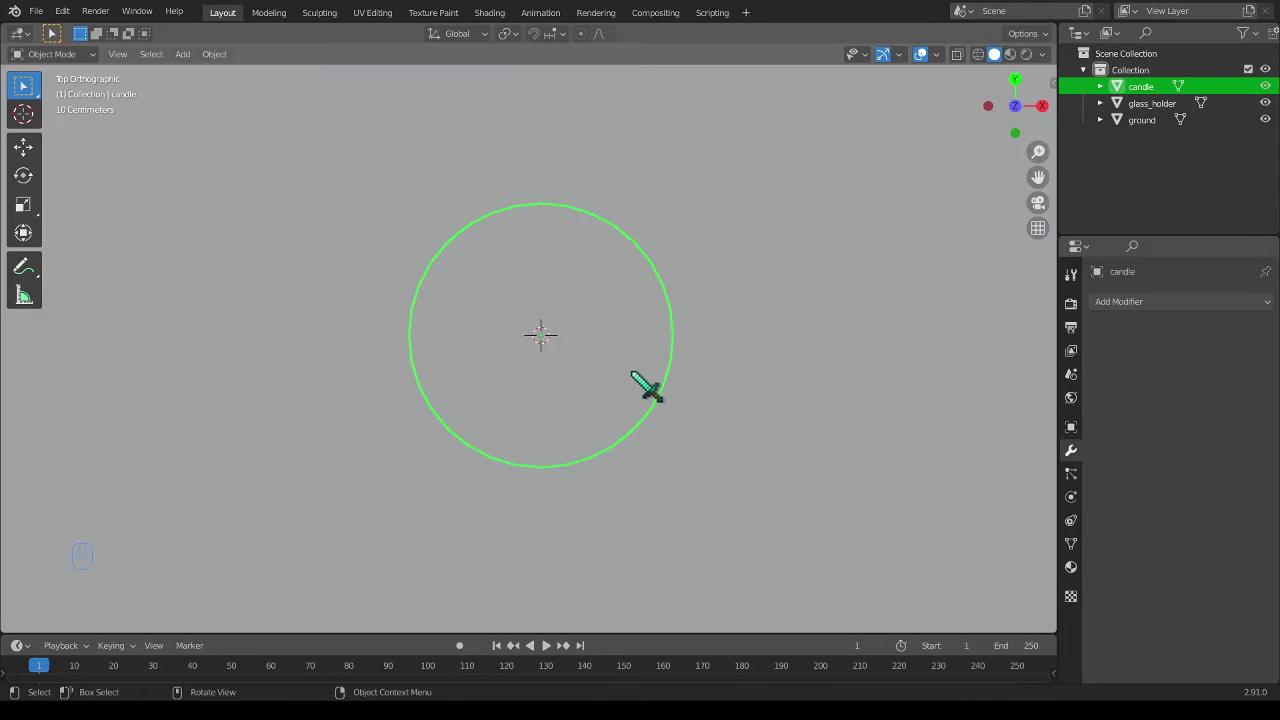
{"action": "key", "text": "s"}
{"action": "key", "text": "shift+z"}
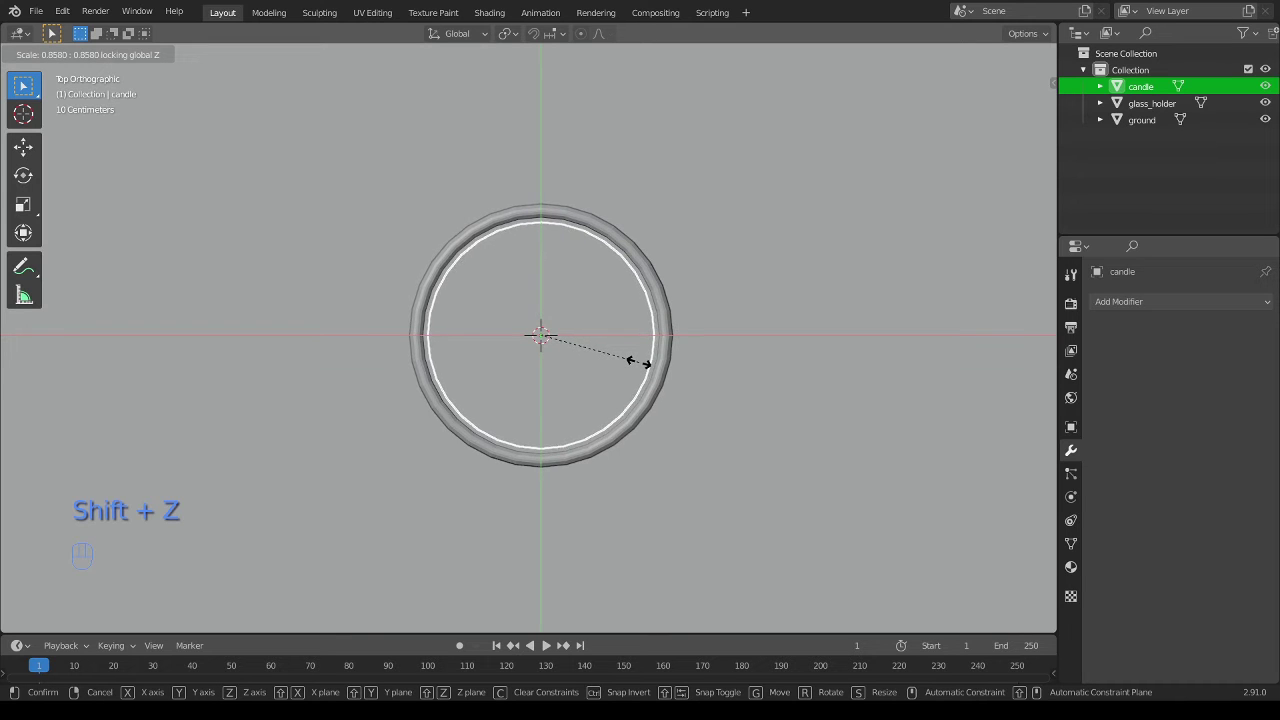
{"action": "left_click", "coordinate": [640, 361]}
- Raise the candle about 0.046 m along the Z axis
{"action": "middle_click_drag", "start_coordinate": [709, 409], "coordinate": [570, 222]}
{"action": "left_click", "coordinate": [1022, 106]}
{"action": "scroll", "coordinate": [663, 391], "scroll_direction": "up", "scroll_amount": 2}
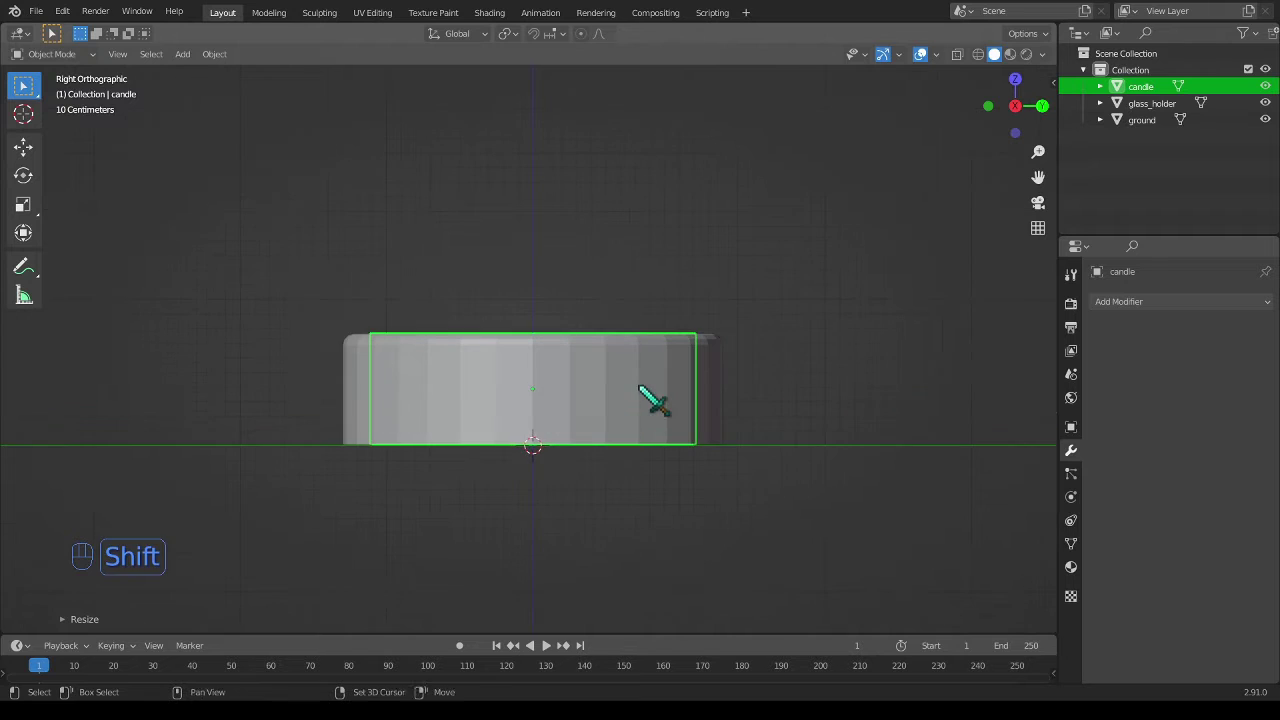
{"action": "middle_click_drag", "start_coordinate": [651, 400], "coordinate": [655, 360], "text": "shift"}
{"action": "key", "text": "g"}
{"action": "key", "text": "z"}
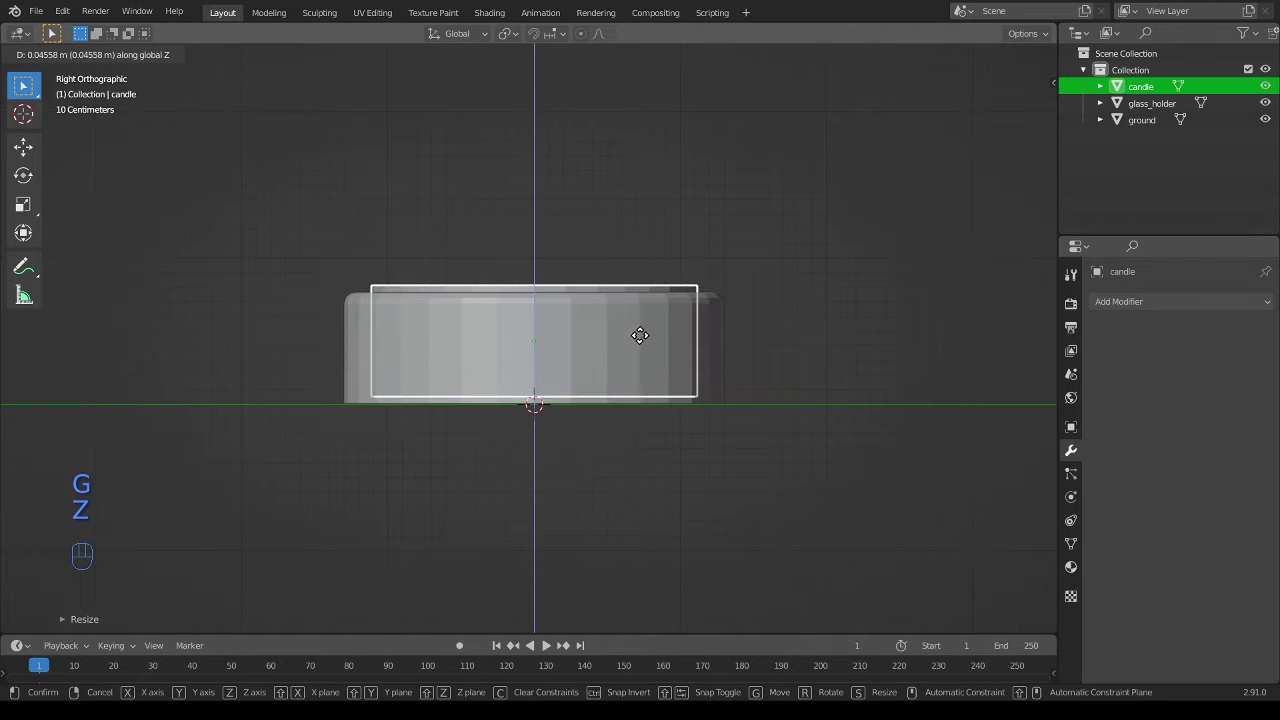
{"action": "left_click", "coordinate": [641, 334]}
- Stretch the candle to about 1.037 along Z and nudge it slightly upward
{"action": "key", "text": "s"}
{"action": "key", "text": "z"}
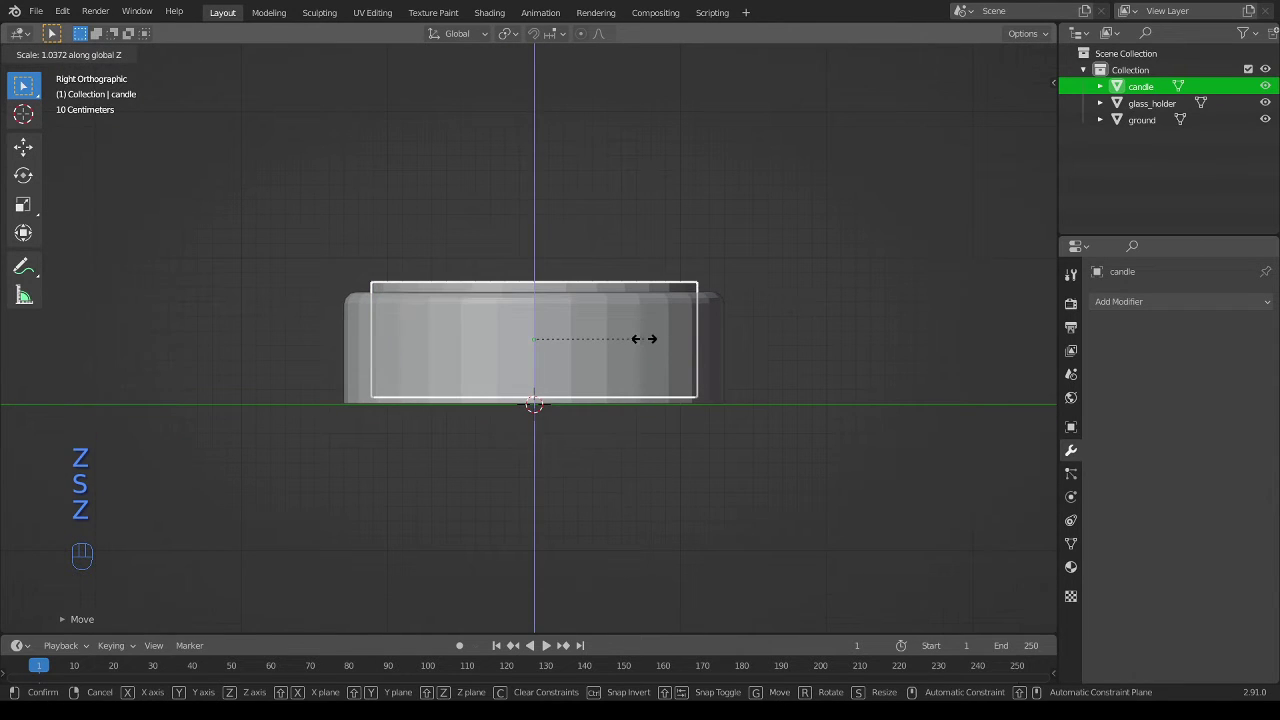
{"action": "left_click", "coordinate": [645, 339]}
{"action": "key", "text": "g"}
{"action": "key", "text": "z"}
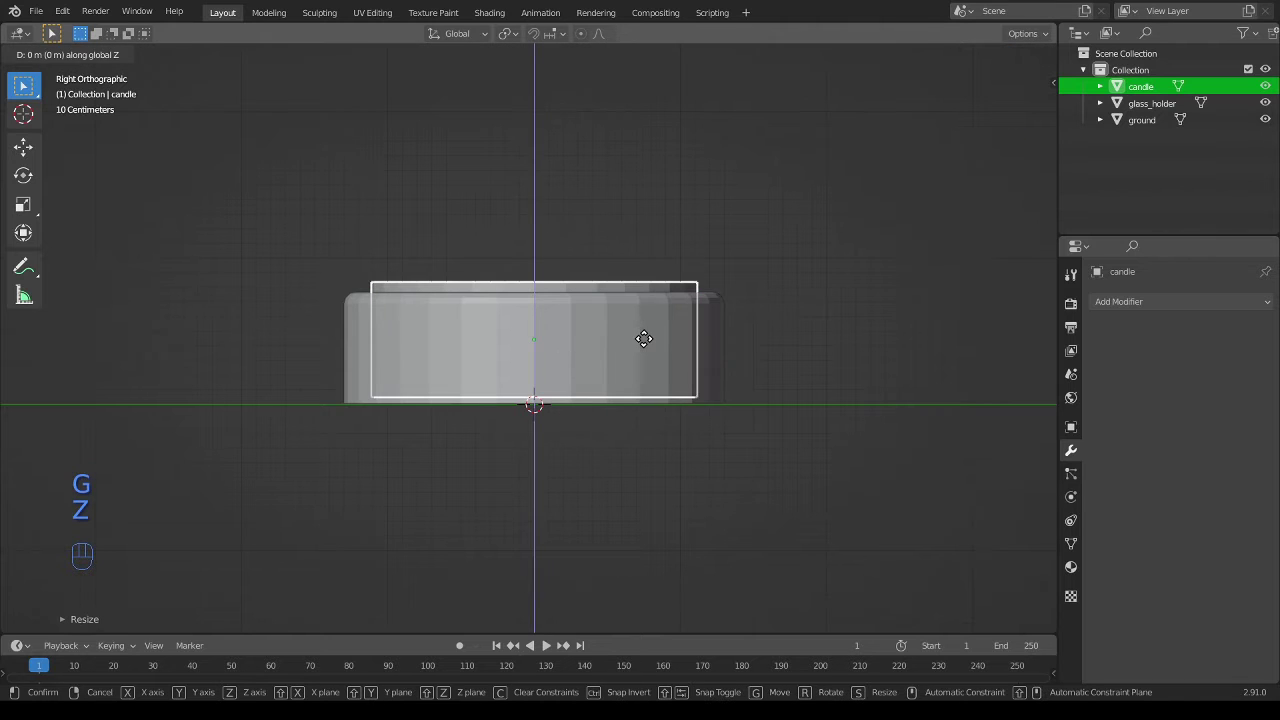
{"action": "left_click", "coordinate": [644, 336]}
- Widen the candle by about 1.015 in X and Y only to close the gap to the holder
{"action": "middle_click_drag", "start_coordinate": [509, 366], "coordinate": [758, 542]}
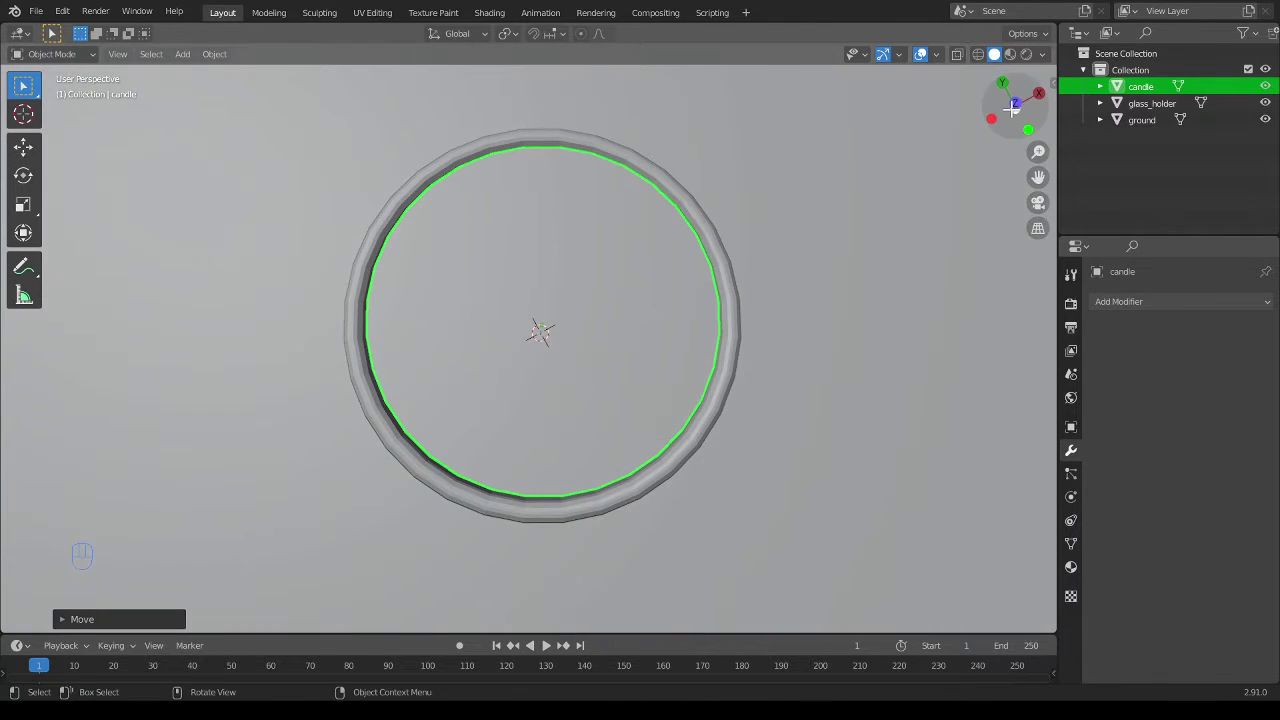
{"action": "left_click", "coordinate": [1012, 101]}
{"action": "key", "text": "s"}
{"action": "key", "text": "shift+z"}
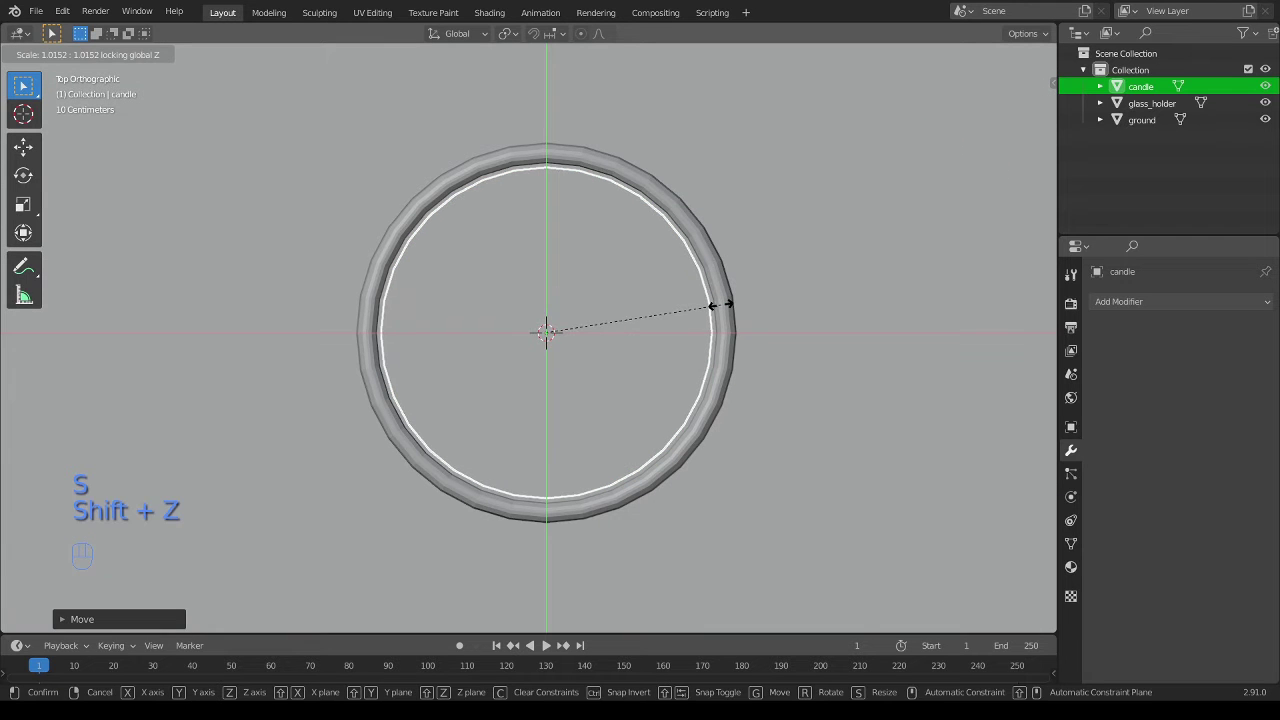
{"action": "left_click", "coordinate": [723, 306]}
{"action": "middle_click_drag", "start_coordinate": [729, 346], "coordinate": [520, 193]}
{"action": "middle_click_drag", "start_coordinate": [558, 444], "coordinate": [606, 425]}
{"action": "left_click", "coordinate": [521, 340]}
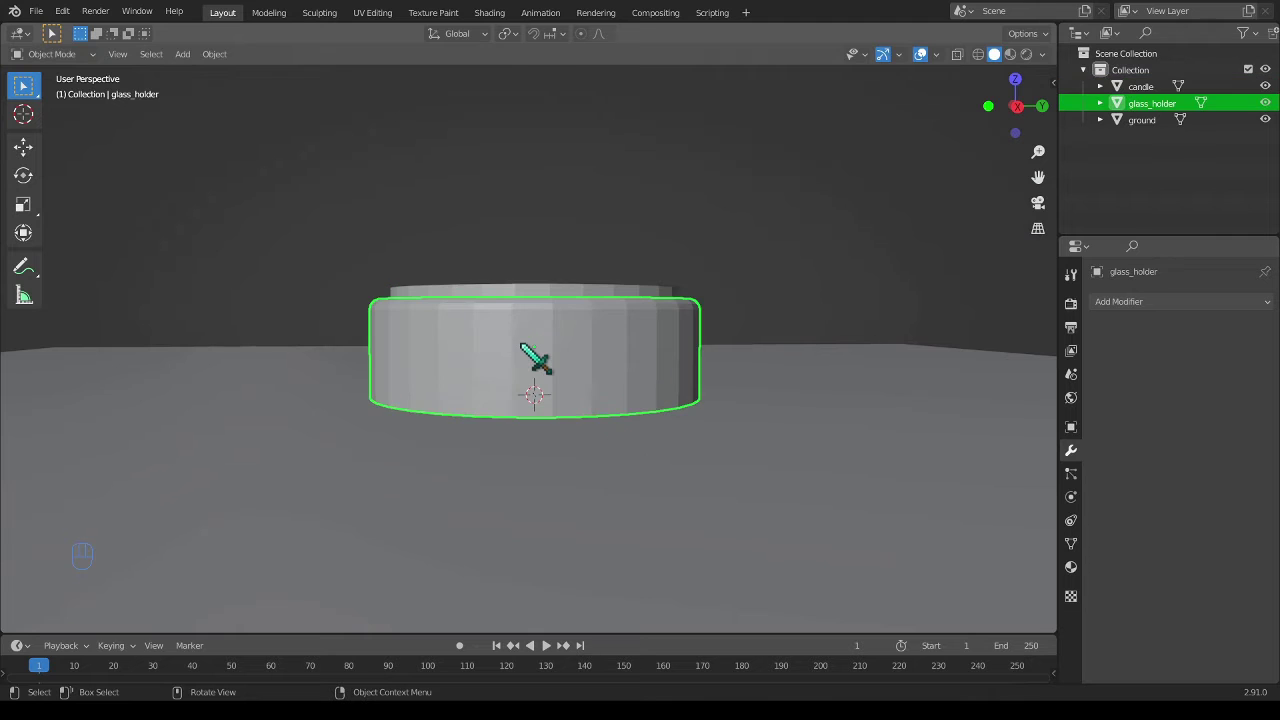
{"action": "right_click", "coordinate": [521, 344]}
{"action": "left_click", "coordinate": [522, 344]}
{"action": "key", "text": "ctrl+z"}
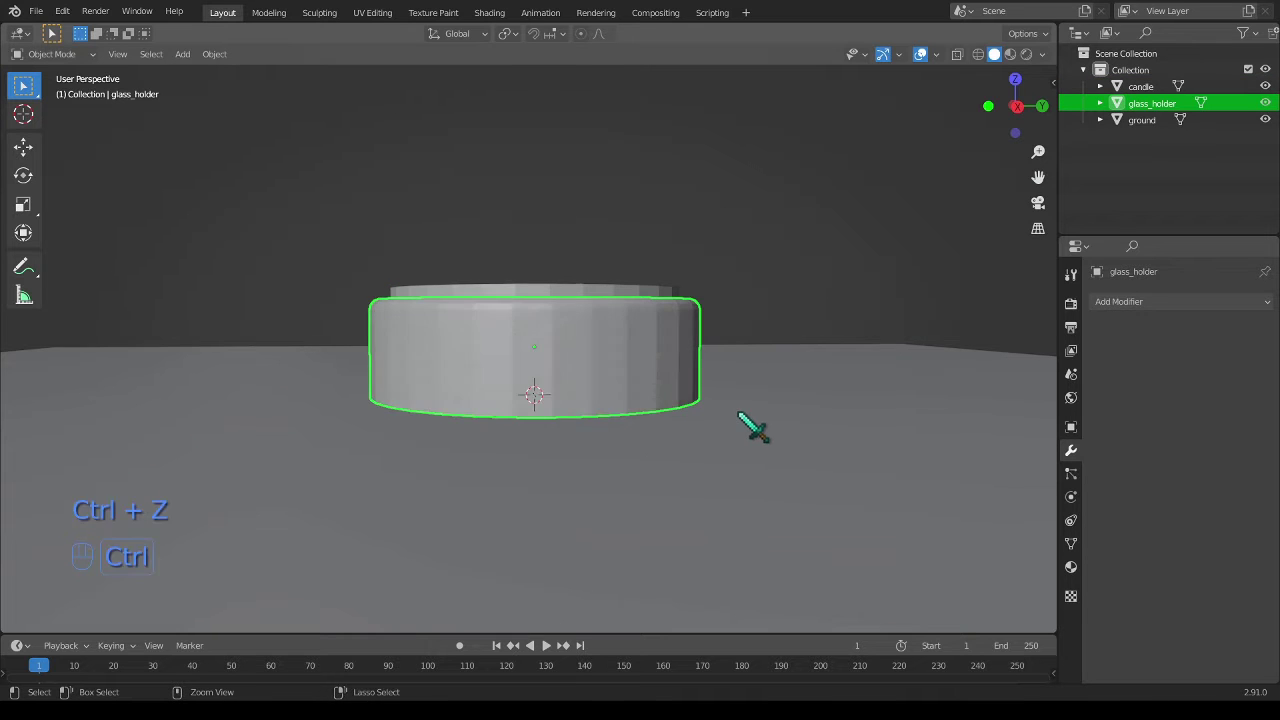
{"action": "middle_click_drag", "start_coordinate": [737, 411], "coordinate": [593, 469]}
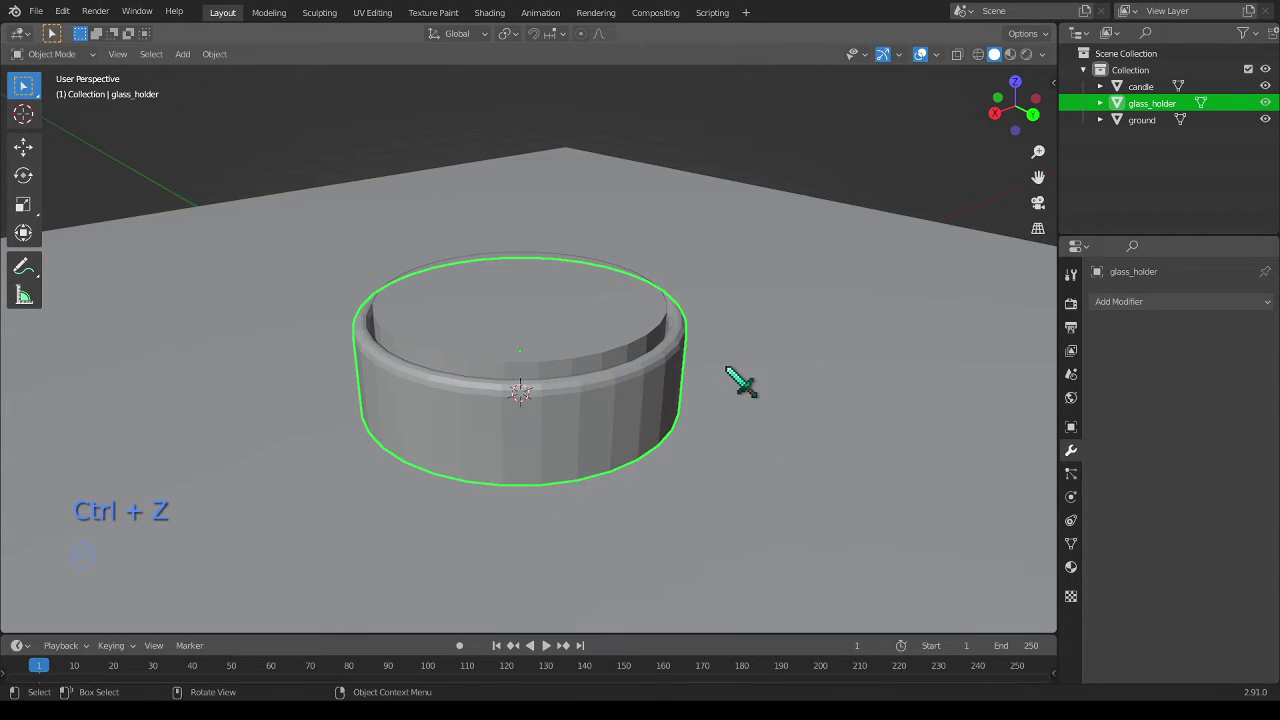
- Add a Bezier curve and move it up along Z to just above the candle's top
{"action": "middle_click_drag", "start_coordinate": [585, 318], "coordinate": [523, 306]}
{"action": "key", "text": "shift+a"}
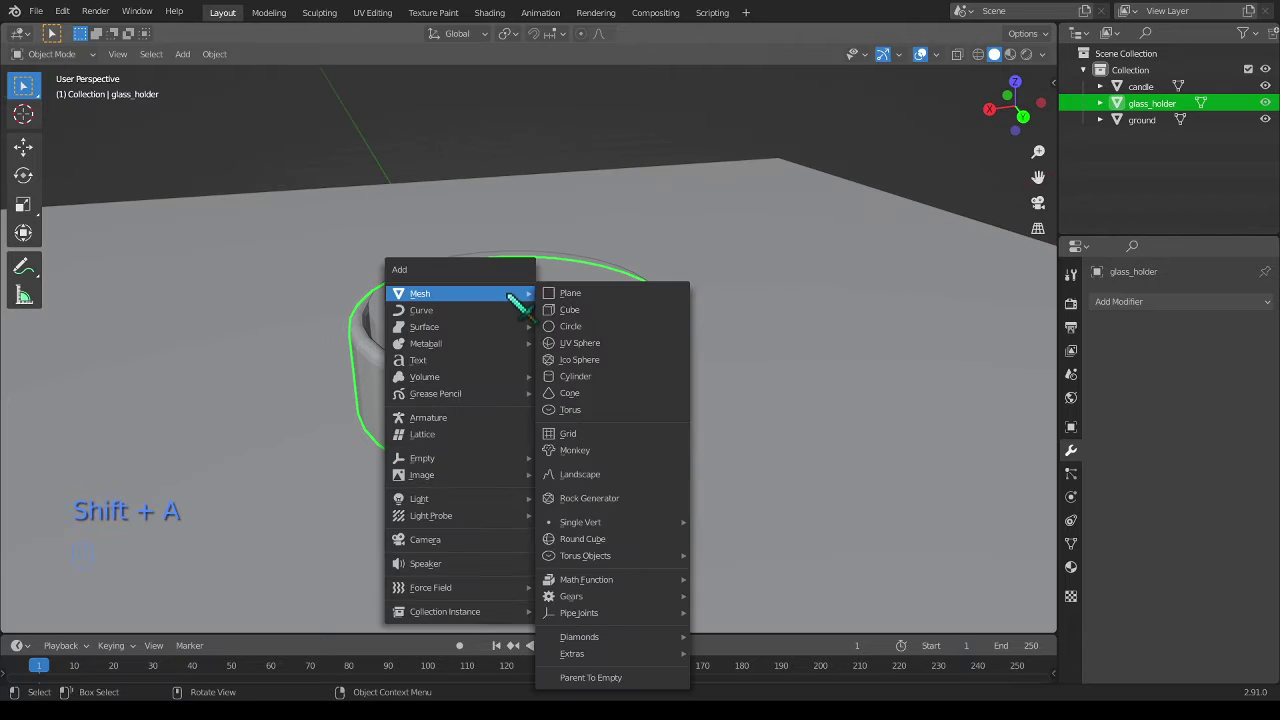
{"action": "mouse_move", "coordinate": [445, 312]}
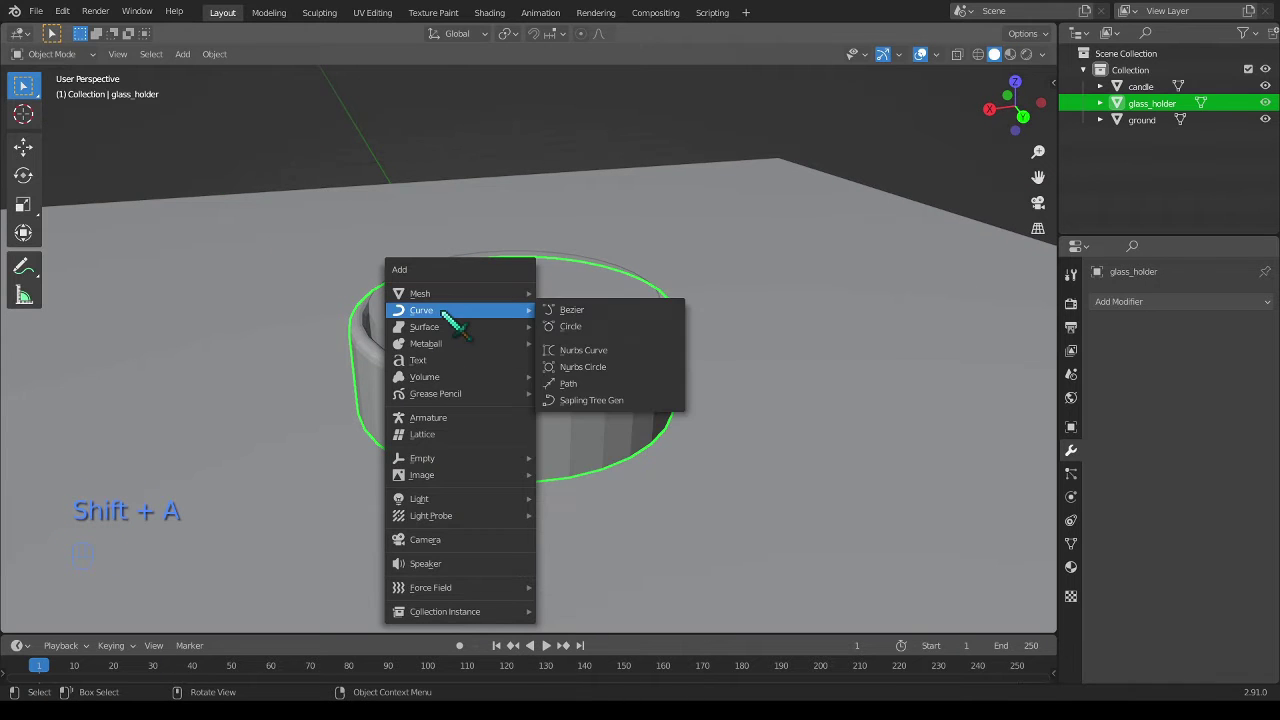
{"action": "left_click", "coordinate": [616, 312]}
{"action": "middle_click_drag", "start_coordinate": [646, 389], "coordinate": [551, 397]}
{"action": "key", "text": "g"}
{"action": "key", "text": "z"}
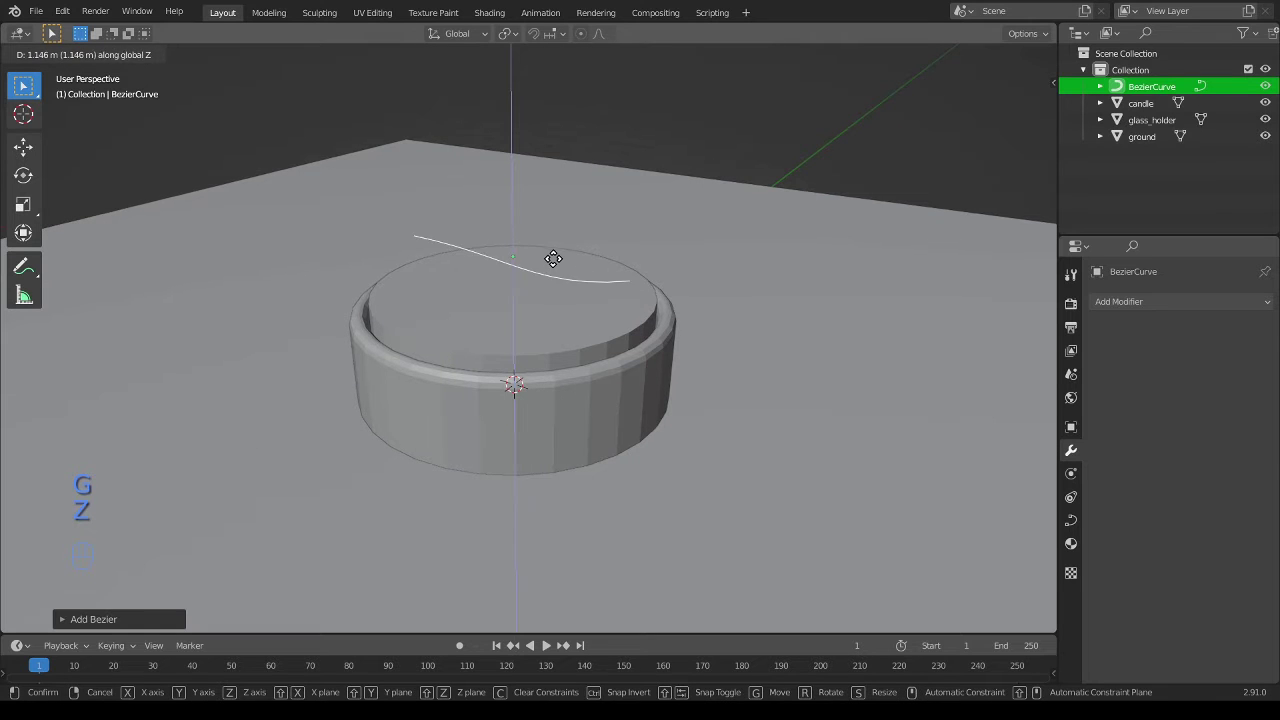
{"action": "left_click", "coordinate": [553, 272]}
- Rotate the Bezier curve 90 degrees about the Y axis so it stands upright
{"action": "left_click", "coordinate": [1000, 116]}
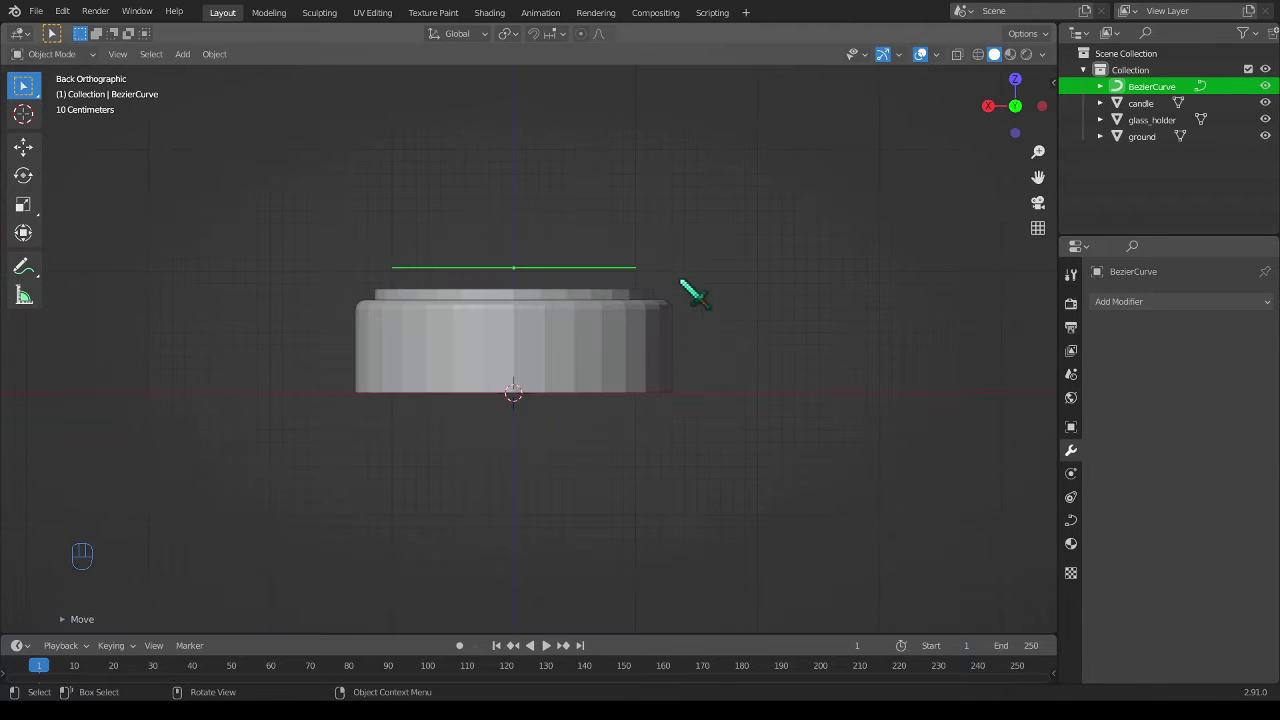
{"action": "key", "text": "r"}
{"action": "key", "text": "y"}
{"action": "key", "text": "9"}
{"action": "key", "text": "0"}
{"action": "key", "text": "Return"}
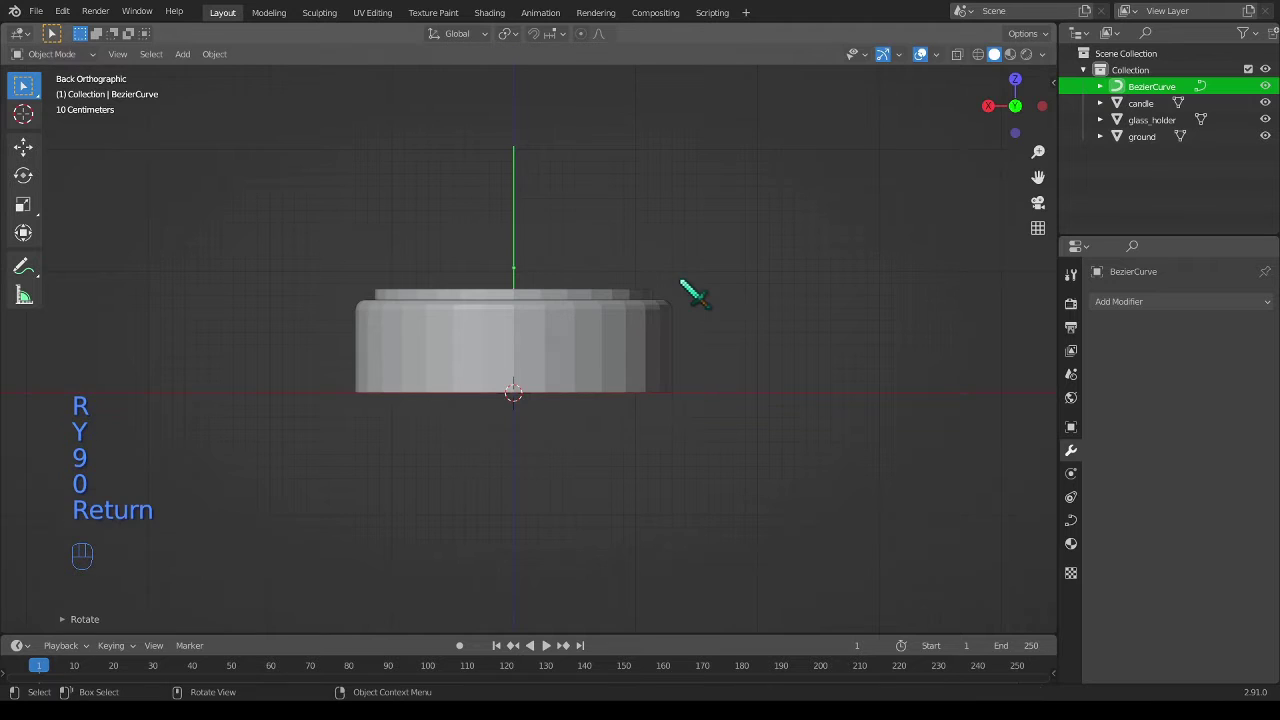
- Scale the Bezier curve down to wick size and adjust its height along Z at the candle's top
{"action": "middle_click_drag", "start_coordinate": [693, 293], "coordinate": [737, 403]}
{"action": "key", "text": "s"}
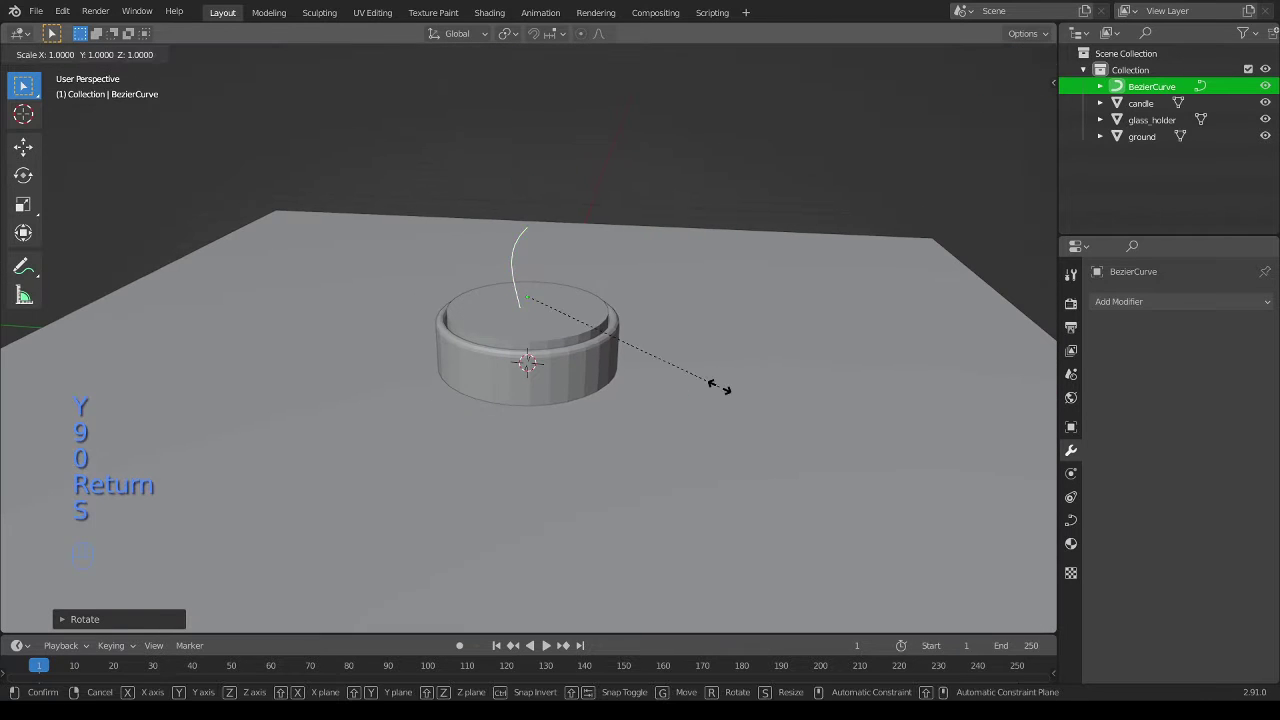
{"action": "left_click", "coordinate": [575, 322]}
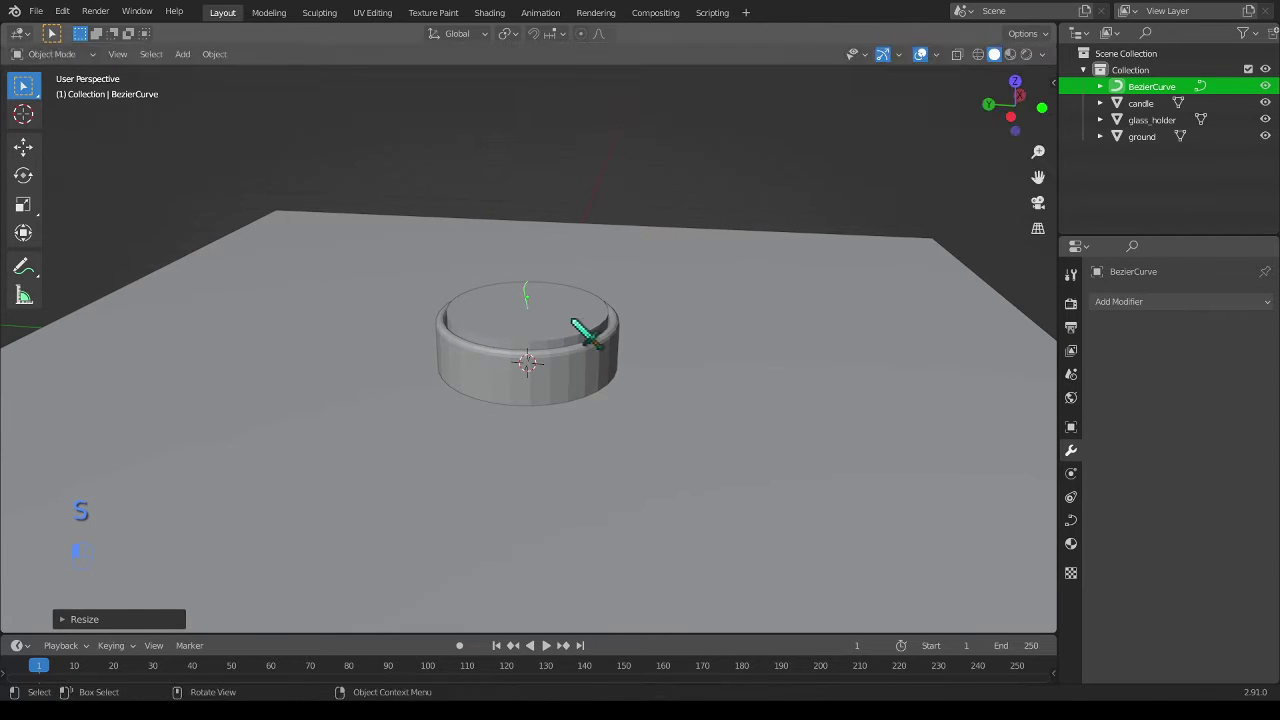
{"action": "key", "text": "g"}
{"action": "key", "text": "z"}
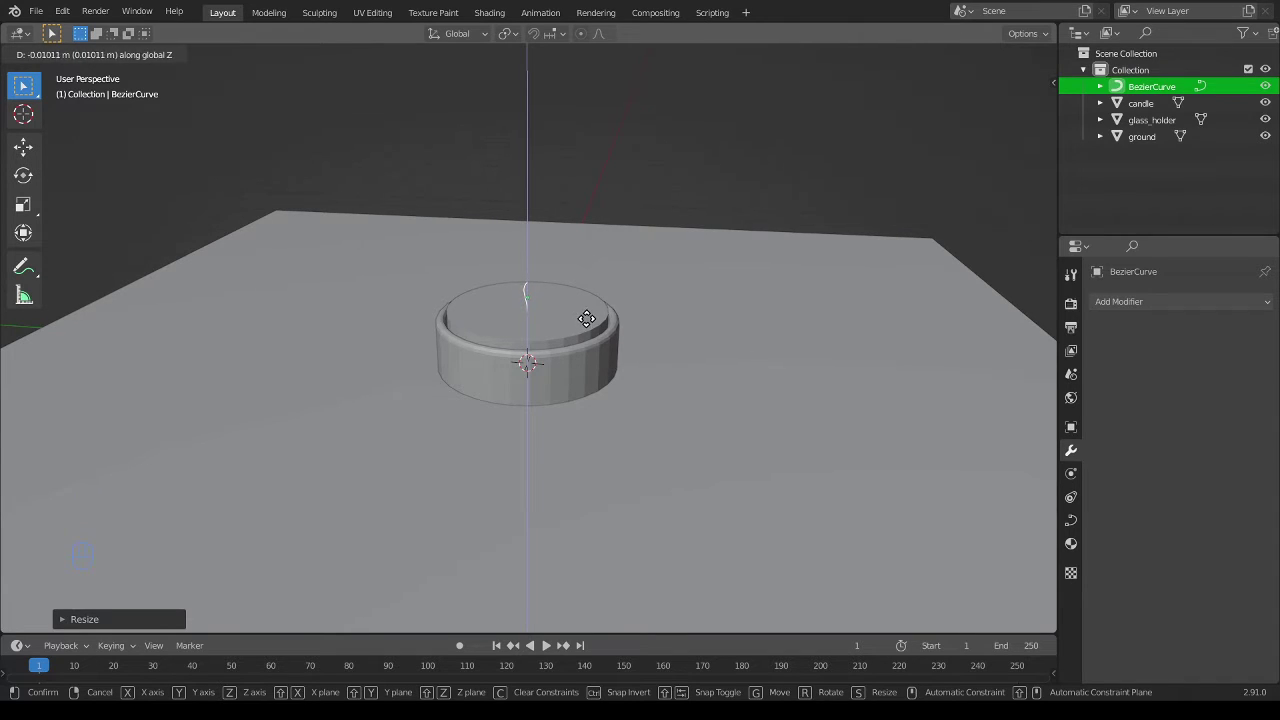
{"action": "left_click", "coordinate": [586, 316]}
- Rotate the upper control point of the Bezier curve by about -1.8 degrees around the X axis
{"action": "middle_click_drag", "start_coordinate": [566, 322], "coordinate": [606, 391]}
{"action": "scroll", "coordinate": [569, 374], "scroll_direction": "up", "scroll_amount": 3}
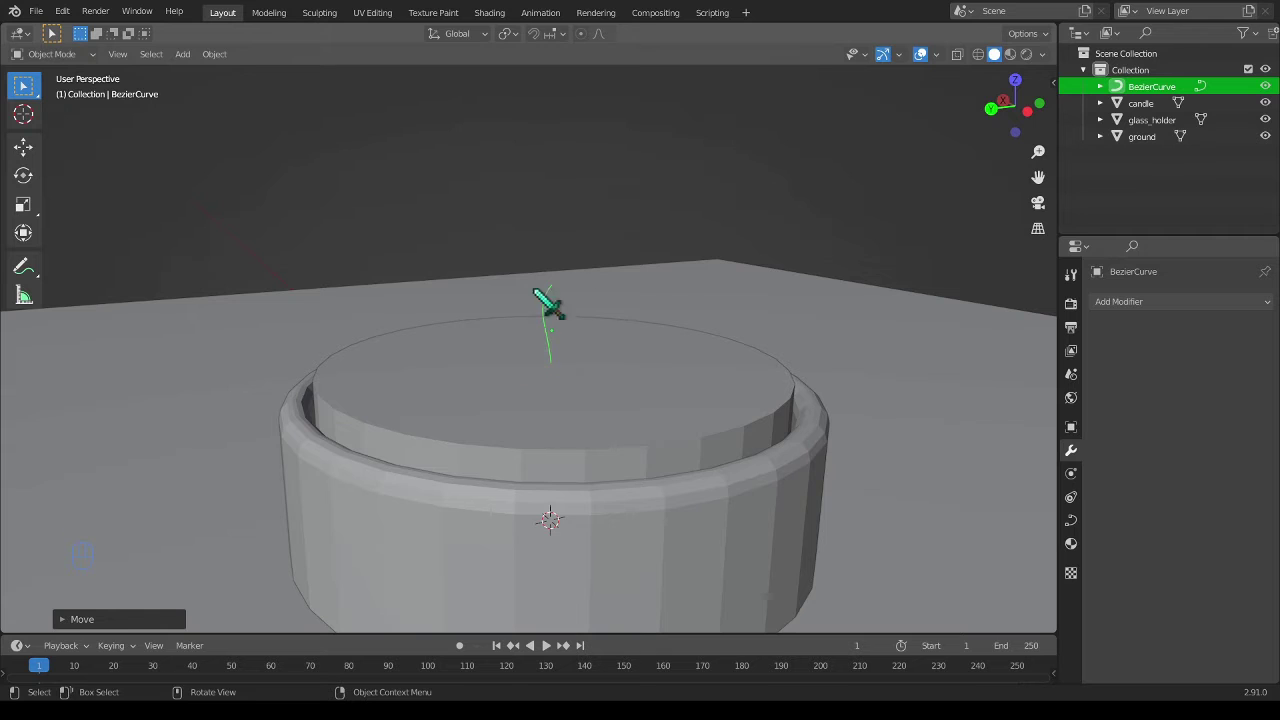
{"action": "key", "text": "Tab"}
{"action": "middle_click_drag", "start_coordinate": [646, 363], "coordinate": [546, 346]}
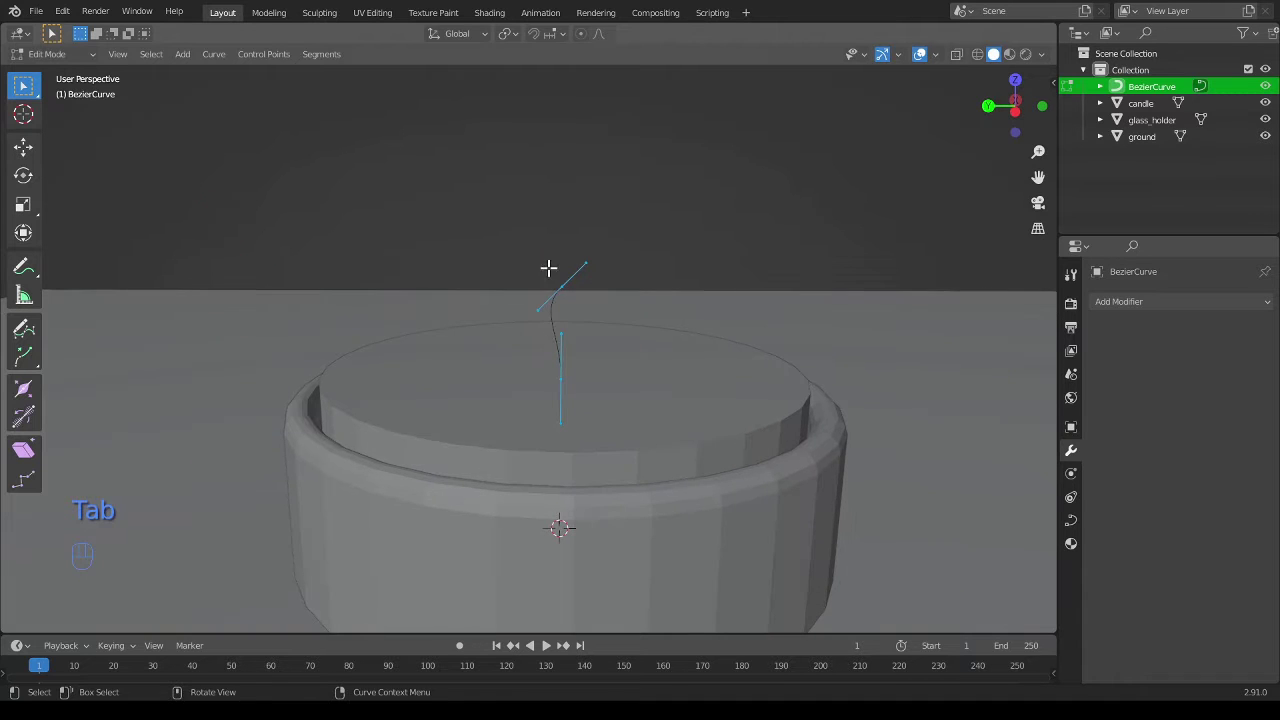
{"action": "key", "text": "r"}
{"action": "key", "text": "z"}
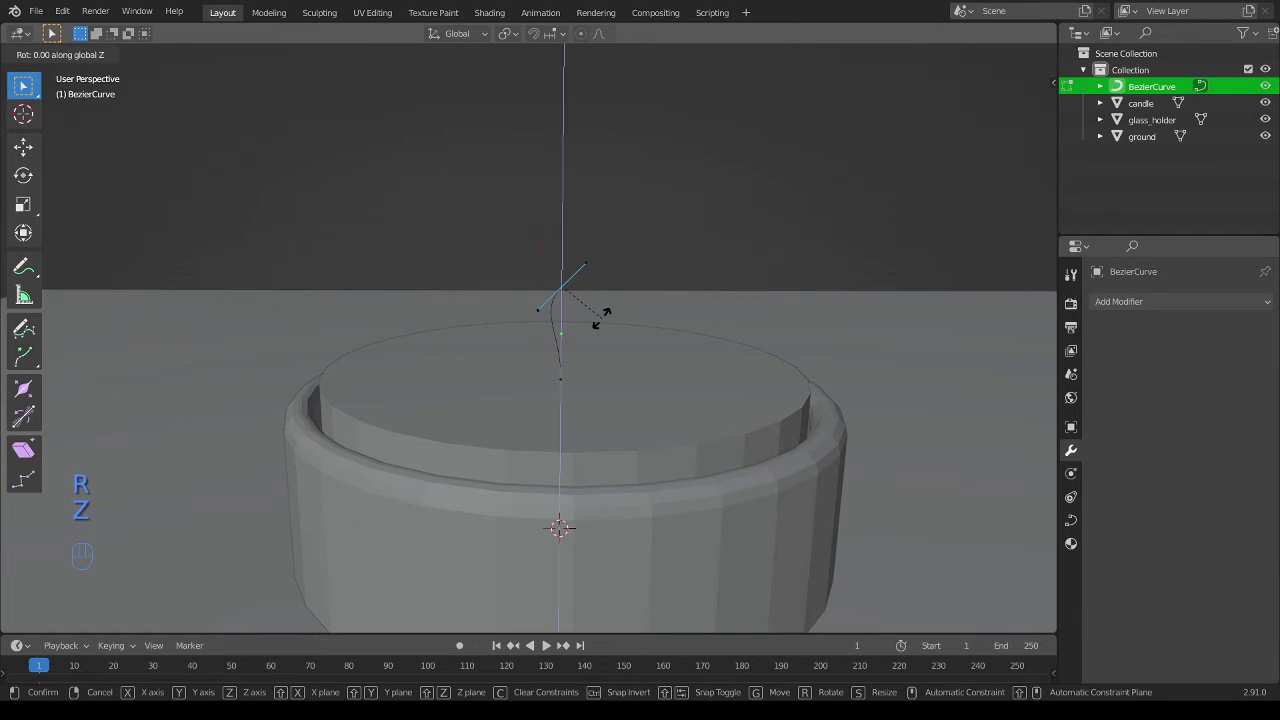
{"action": "key", "text": "x"}
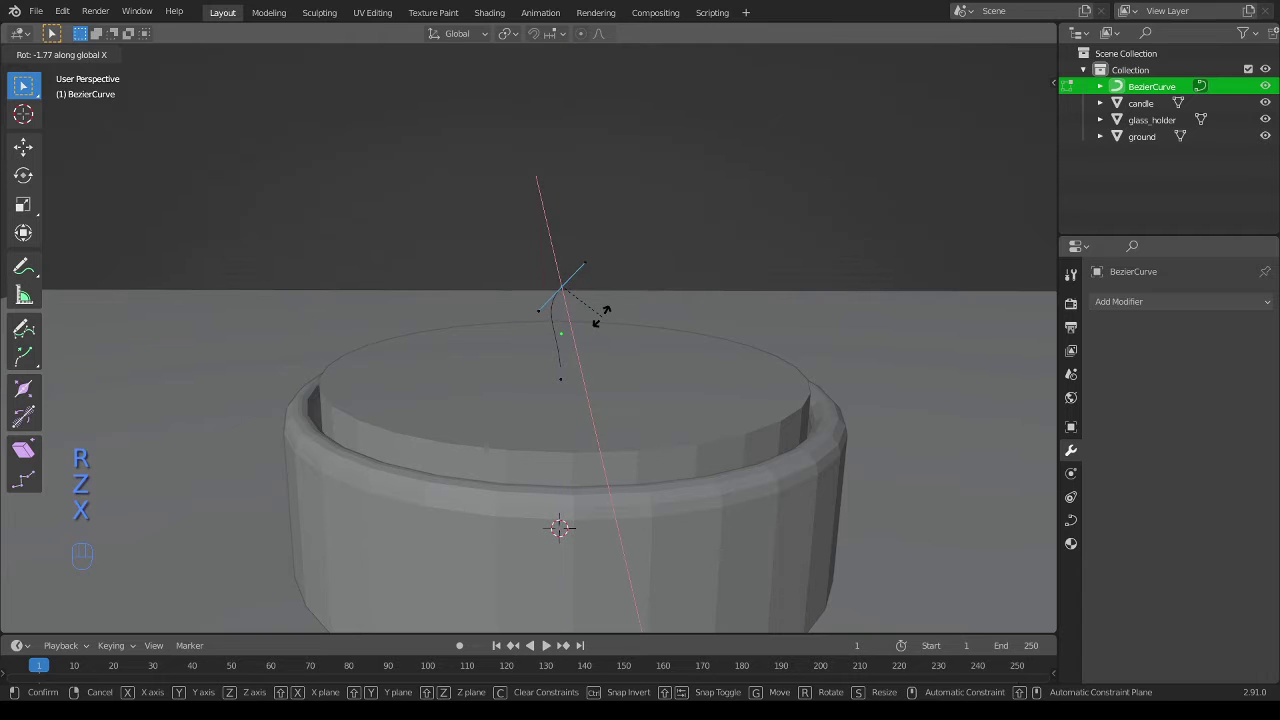
{"action": "left_click", "coordinate": [598, 313]}
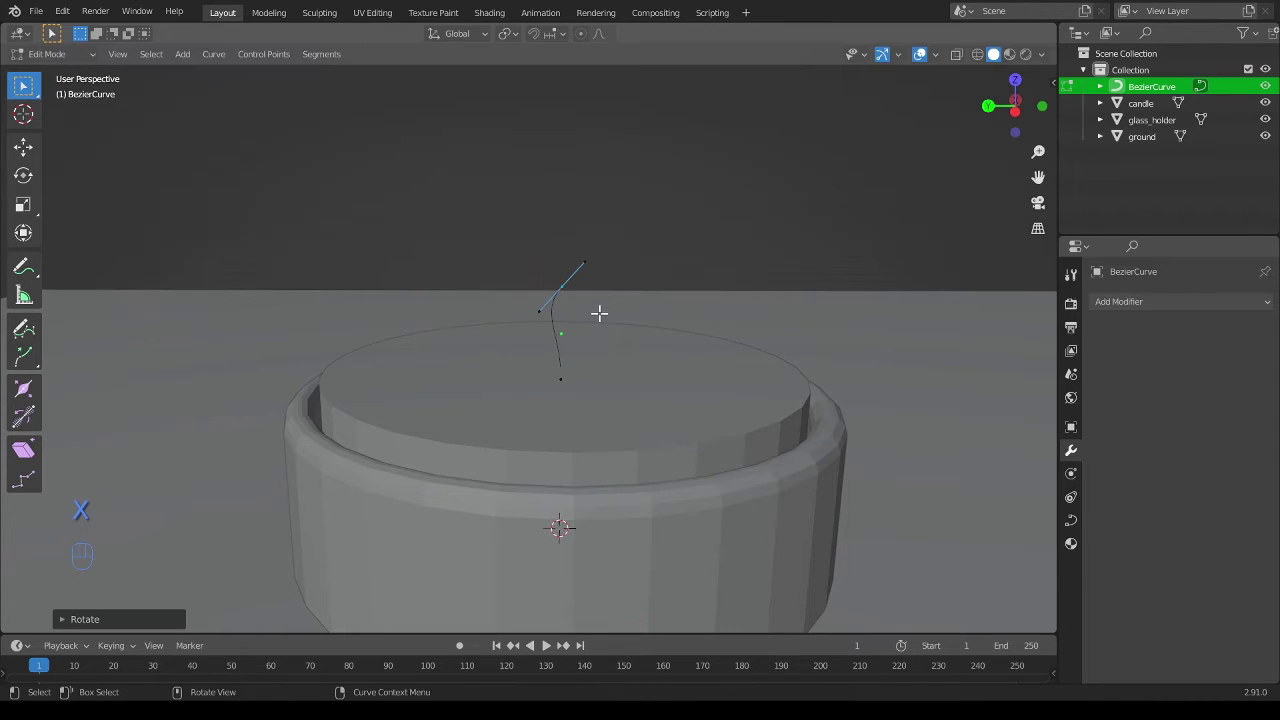
{"action": "key", "text": "Tab"}
{"action": "middle_click_drag", "start_coordinate": [609, 331], "coordinate": [440, 335]}
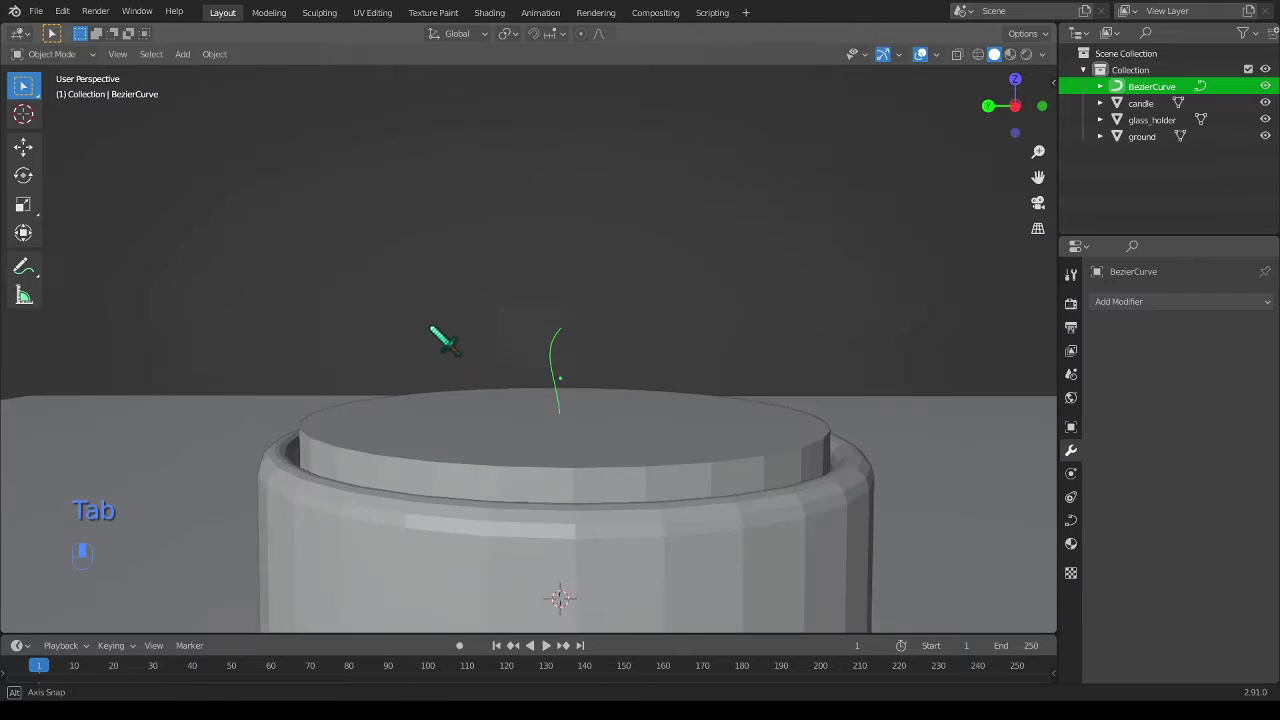
- Give the Bezier curve thickness with a round bevel depth of 0.05 m
{"action": "left_click", "coordinate": [1072, 519]}
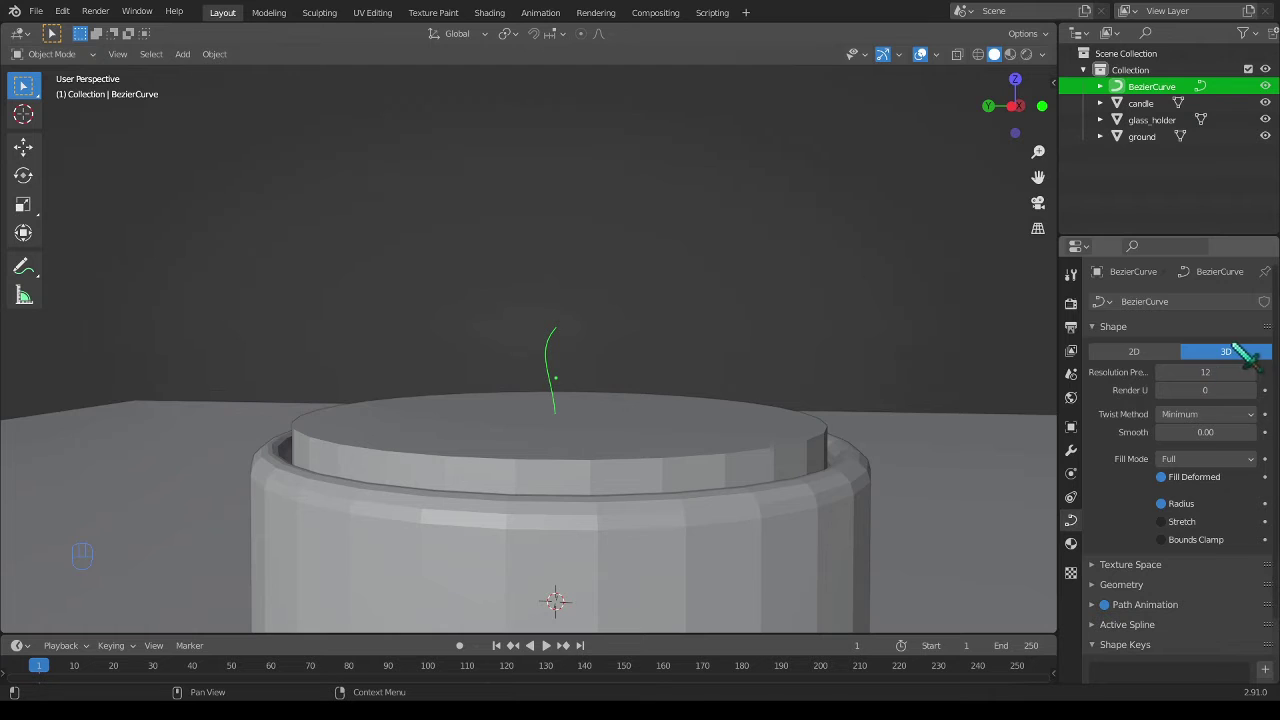
{"action": "scroll", "coordinate": [1128, 535], "scroll_direction": "down", "scroll_amount": 2}
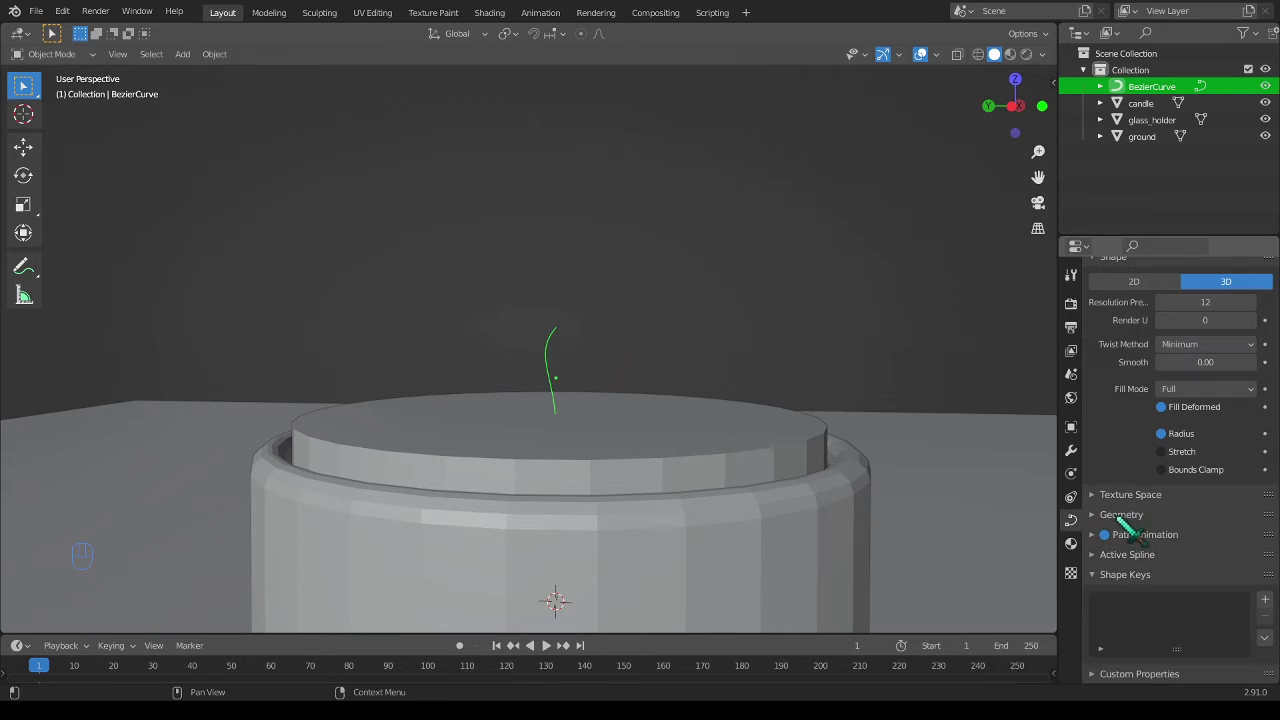
{"action": "left_click", "coordinate": [1118, 515]}
{"action": "scroll", "coordinate": [1110, 430], "scroll_direction": "down", "scroll_amount": 3}
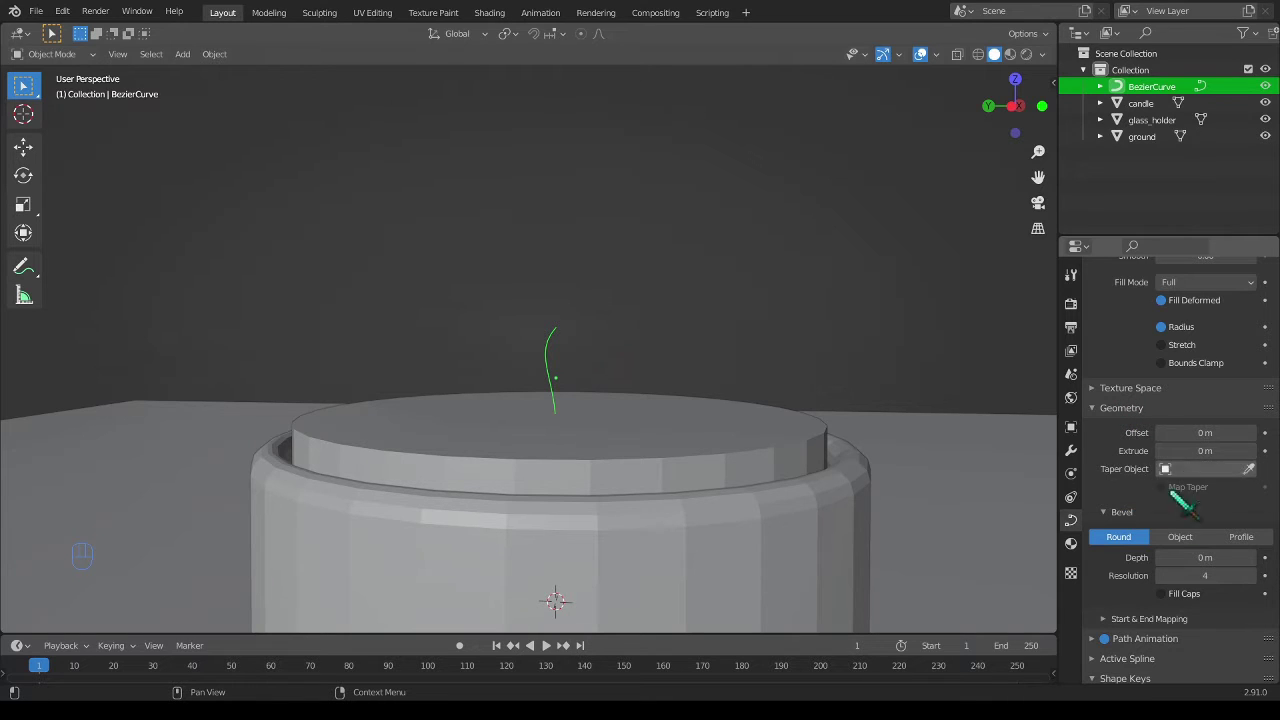
{"action": "left_click_drag", "start_coordinate": [1196, 559], "coordinate": [1198, 559]}
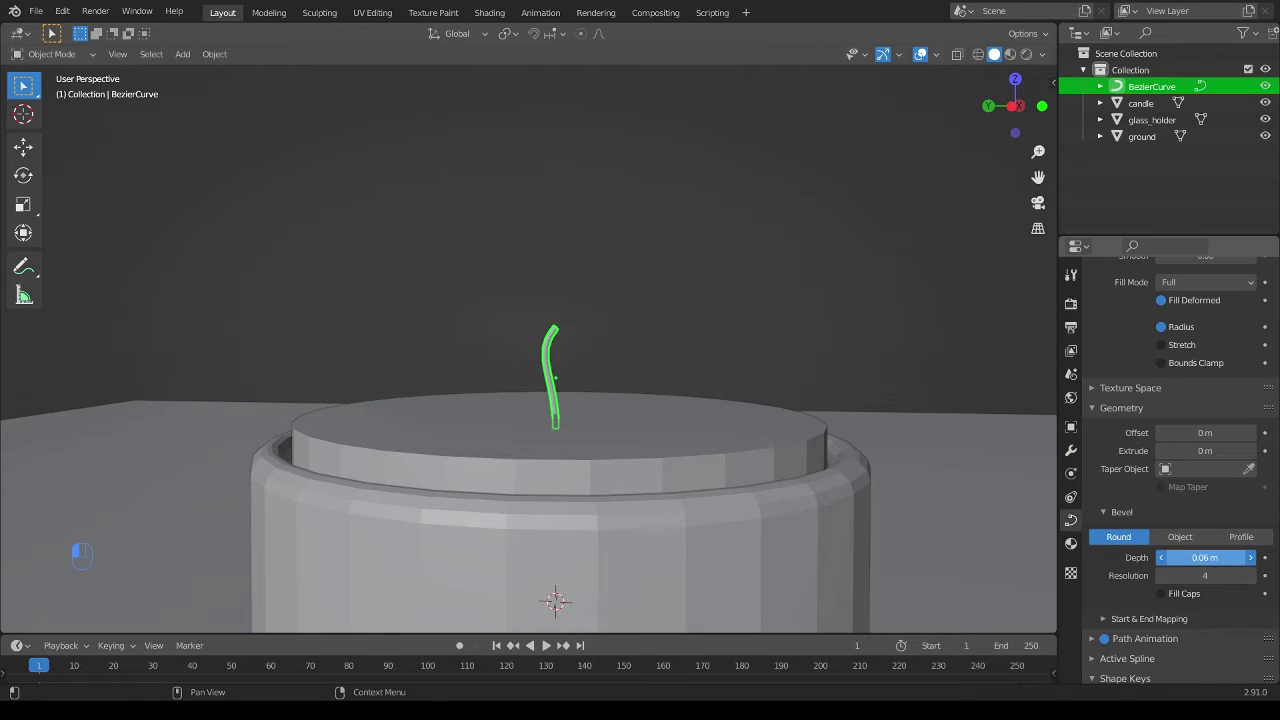
{"action": "left_click", "coordinate": [1196, 559]}
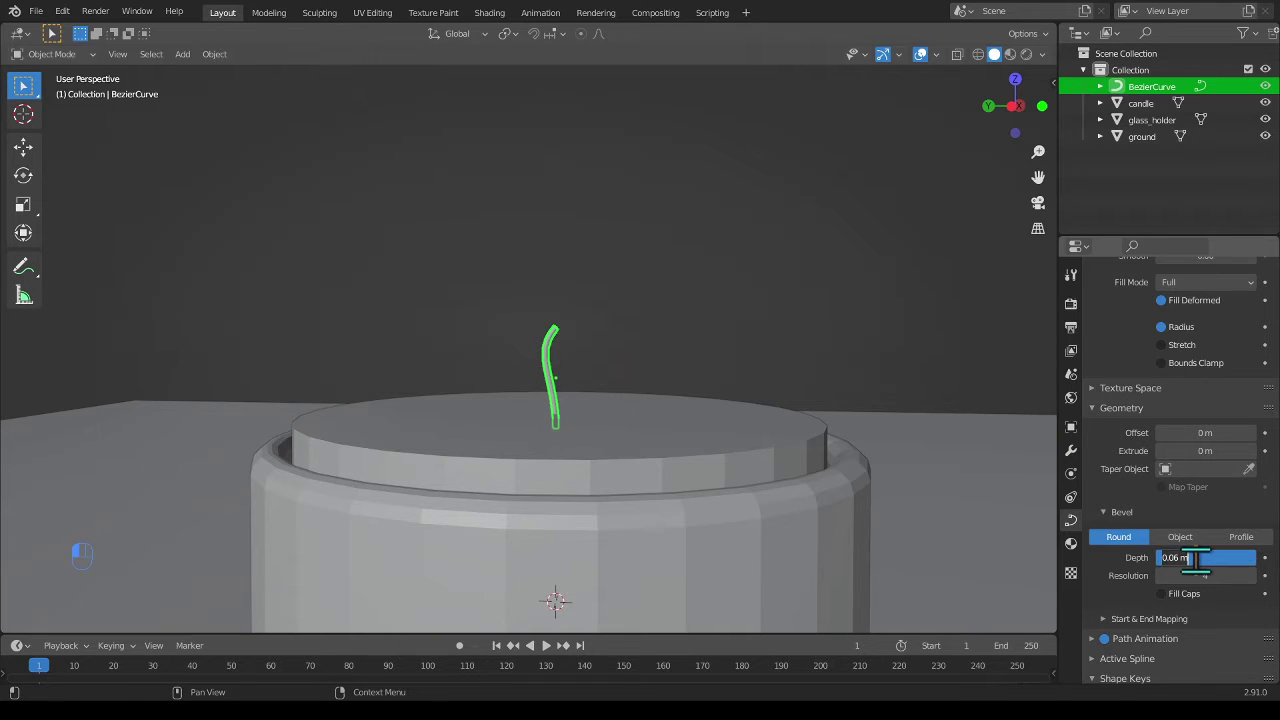
{"action": "key", "text": "Return"}
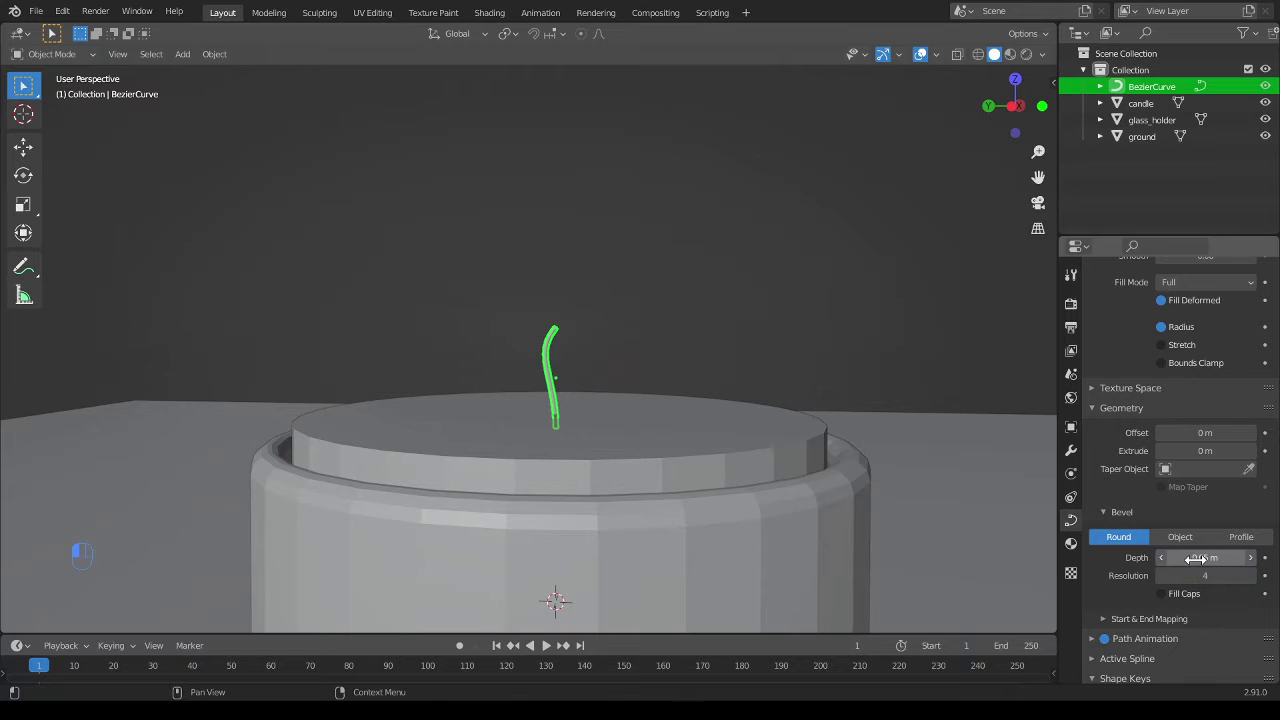
{"action": "scroll", "coordinate": [608, 372], "scroll_direction": "up", "scroll_amount": 5}
{"action": "mouse_move", "coordinate": [612, 375]}
{"action": "middle_mouse_down"}
{"action": "mouse_move", "coordinate": [580, 366]}
{"action": "mouse_move", "coordinate": [497, 437]}
{"action": "mouse_move", "coordinate": [566, 446]}
{"action": "mouse_move", "coordinate": [578, 388]}
{"action": "mouse_move", "coordinate": [617, 400]}
{"action": "middle_mouse_up"}
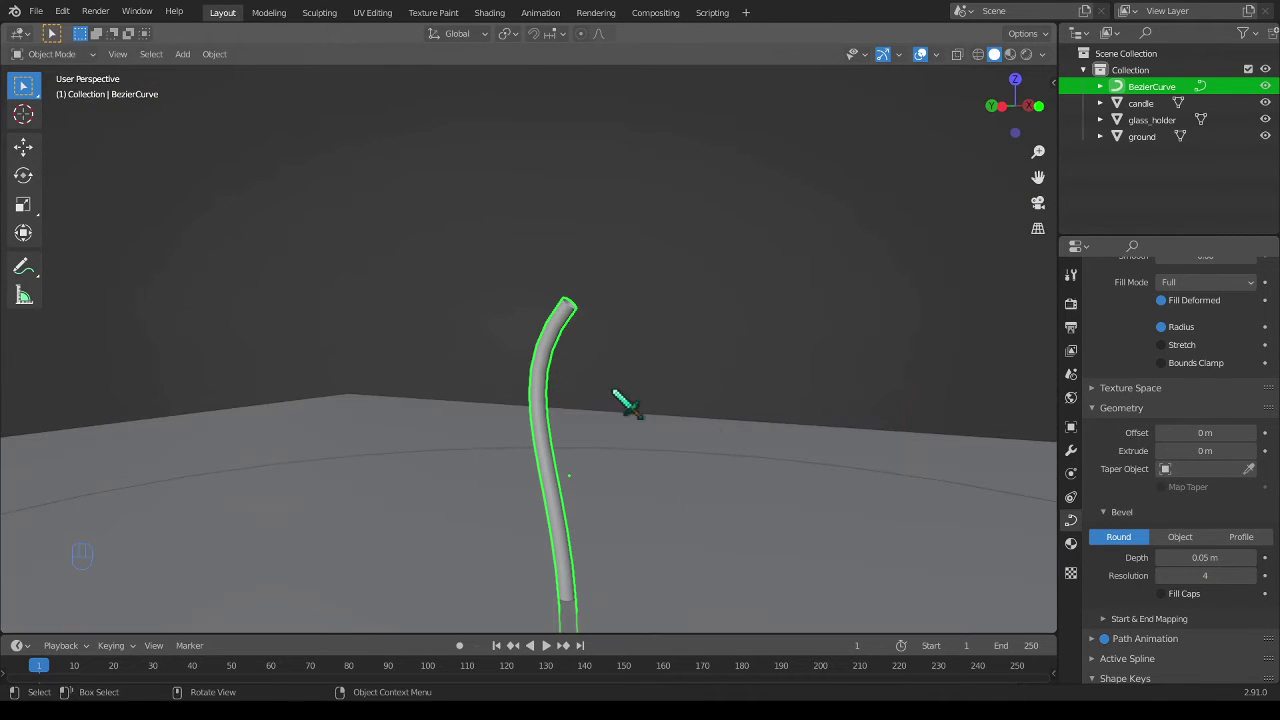
{"action": "scroll", "coordinate": [780, 478], "scroll_direction": "down", "scroll_amount": 3}
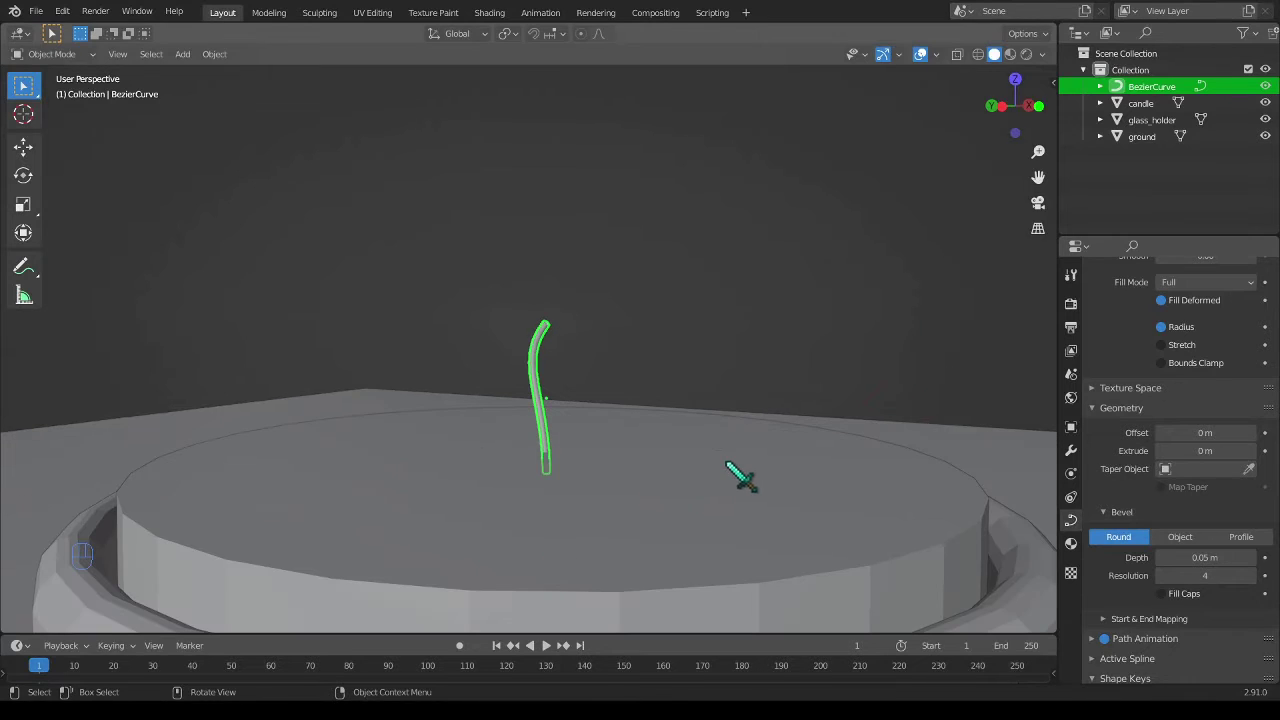
- Shorten the Bezier curve along Z to about 0.7 scale and lower it slightly into the candle's top surface
{"action": "key", "text": "s"}
{"action": "key", "text": "z"}
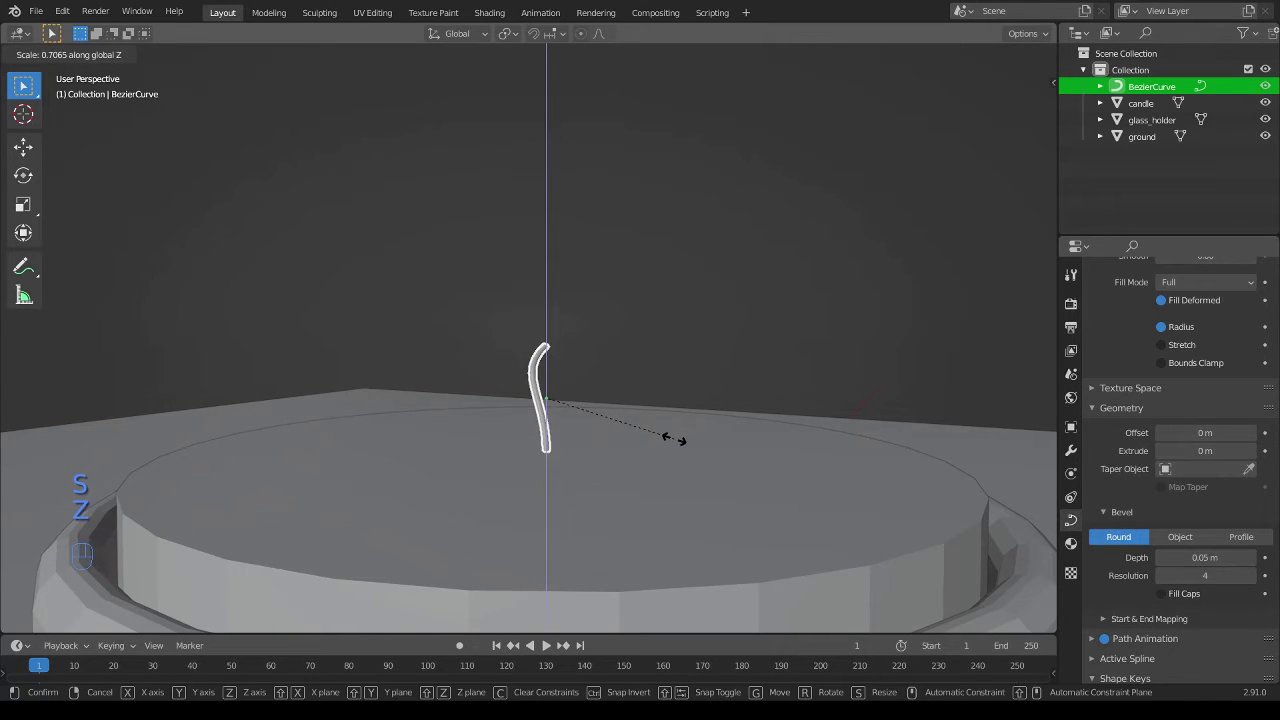
{"action": "left_click", "coordinate": [680, 442]}
{"action": "key", "text": "g"}
{"action": "key", "text": "z"}
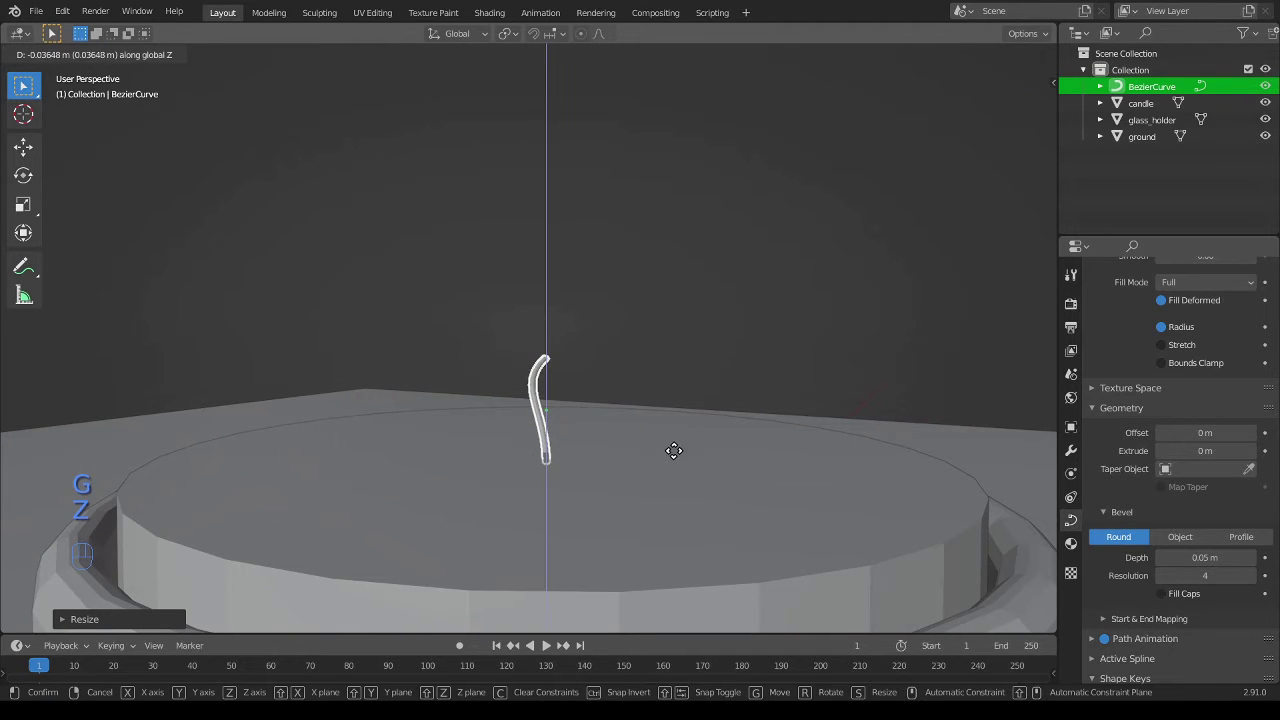
{"action": "left_click", "coordinate": [674, 456]}
{"action": "key", "text": "s"}
{"action": "key", "text": "z"}
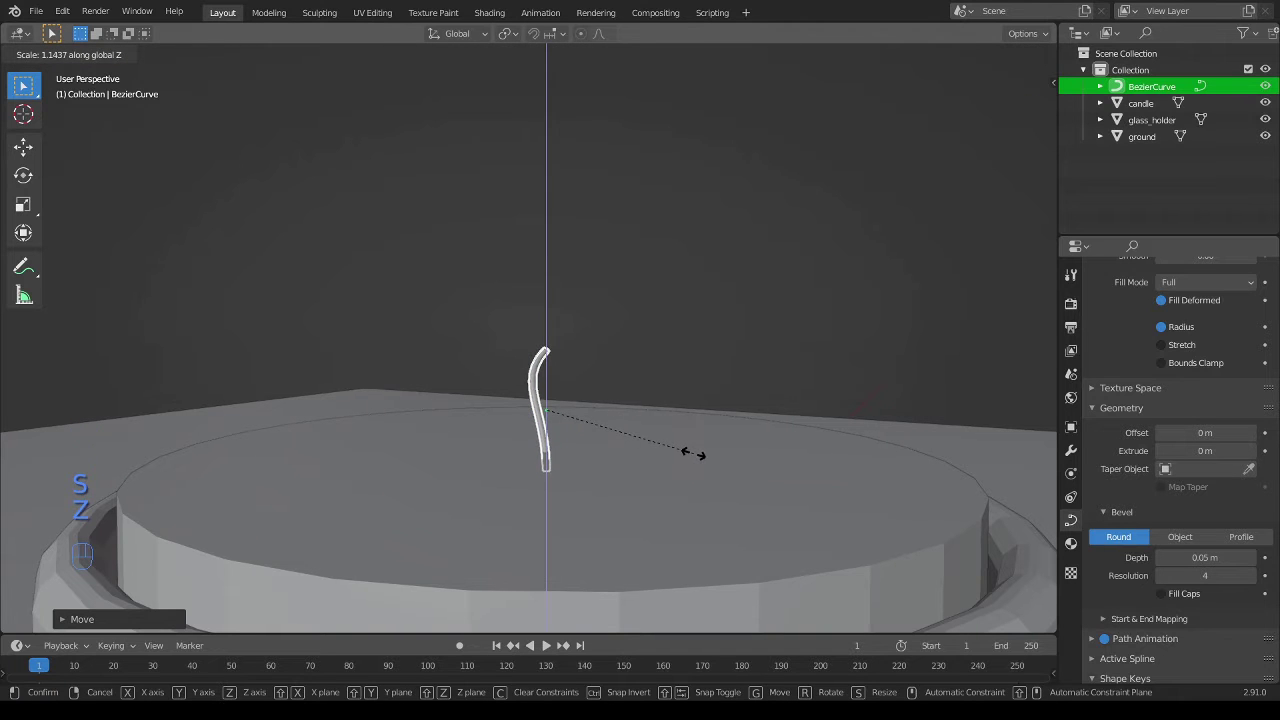
{"action": "right_click", "coordinate": [693, 453]}
- Fine-tune the Bezier curve's height along Z so its lower end sits in the candle's top
{"action": "key", "text": "g"}
{"action": "key", "text": "z"}
{"action": "left_click", "coordinate": [700, 455]}
- Add an ico sphere and scale it down uniformly to about 0.3 of its size
{"action": "middle_click_drag", "start_coordinate": [714, 463], "coordinate": [755, 540]}
{"action": "scroll", "coordinate": [755, 540], "scroll_direction": "down", "scroll_amount": 4}
{"action": "middle_click_drag", "start_coordinate": [593, 519], "coordinate": [566, 491]}
{"action": "key", "text": "shift+a"}
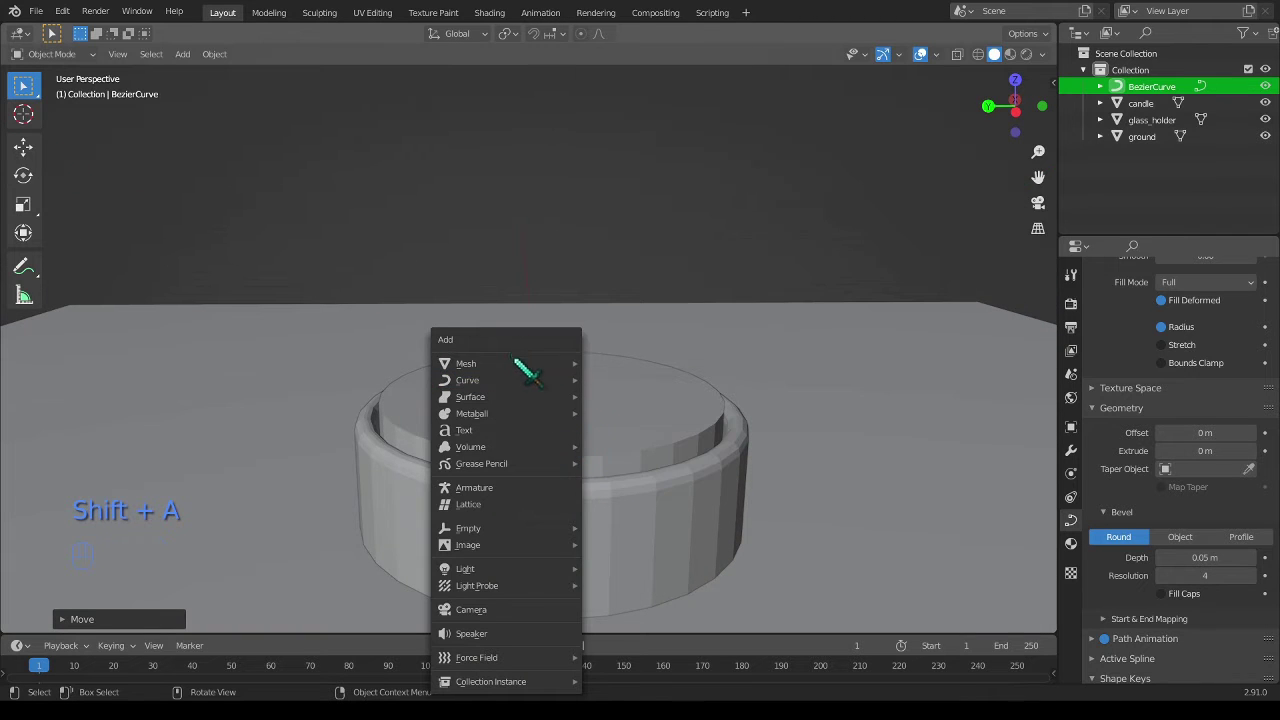
{"action": "mouse_move", "coordinate": [519, 364]}
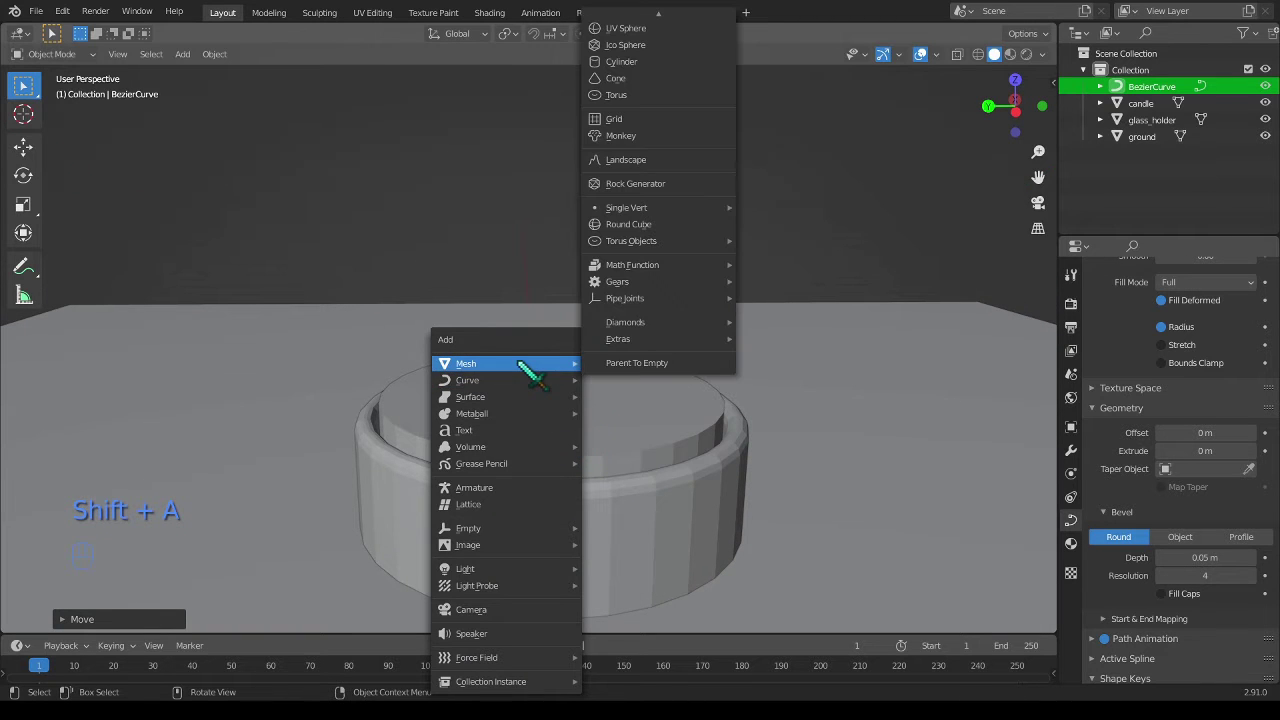
{"action": "left_click", "coordinate": [648, 46]}
{"action": "scroll", "coordinate": [657, 437], "scroll_direction": "down", "scroll_amount": 6}
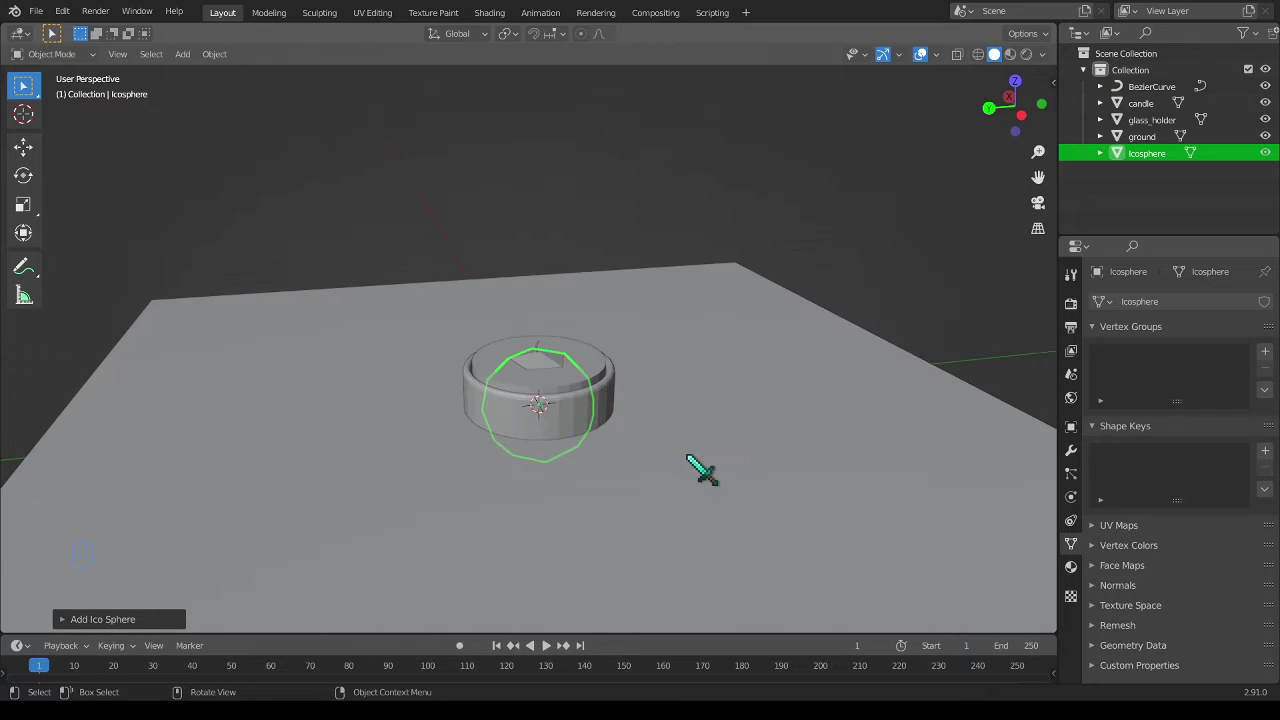
{"action": "key", "text": "s"}
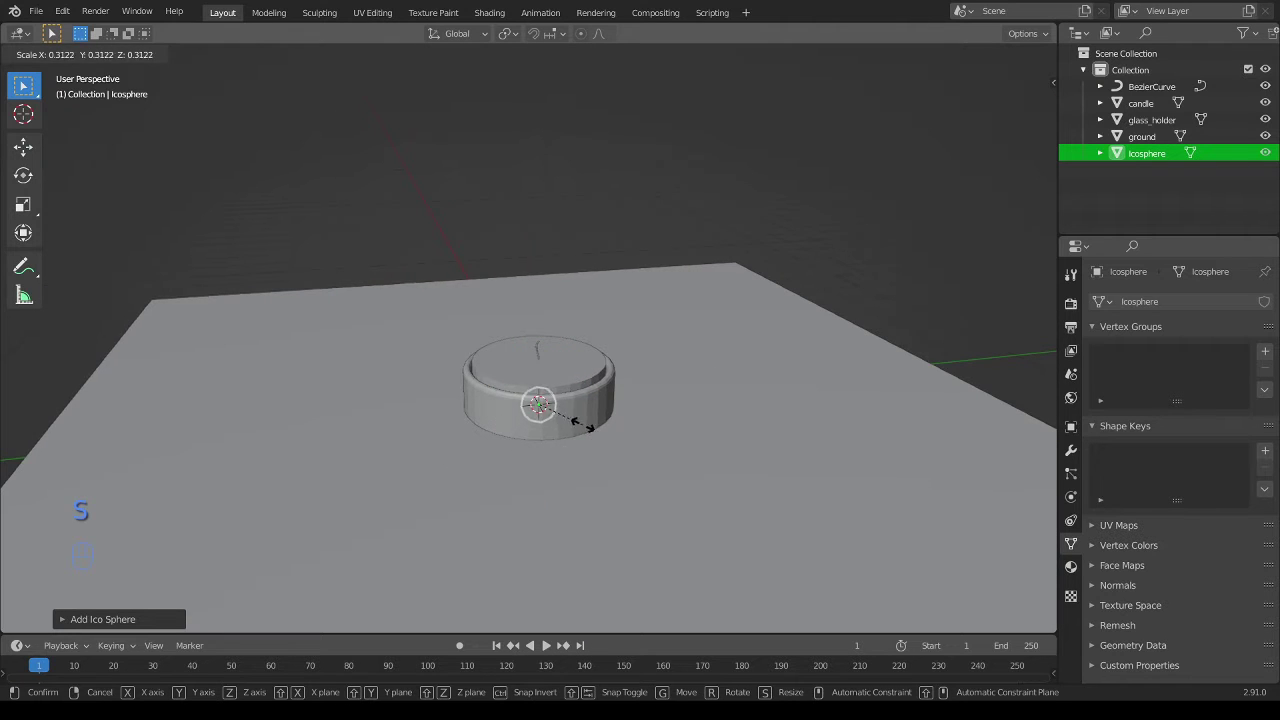
{"action": "left_click", "coordinate": [584, 428]}
- Move the ico sphere up along Z to the upper end of the wick curve
{"action": "key", "text": "g"}
{"action": "key", "text": "z"}
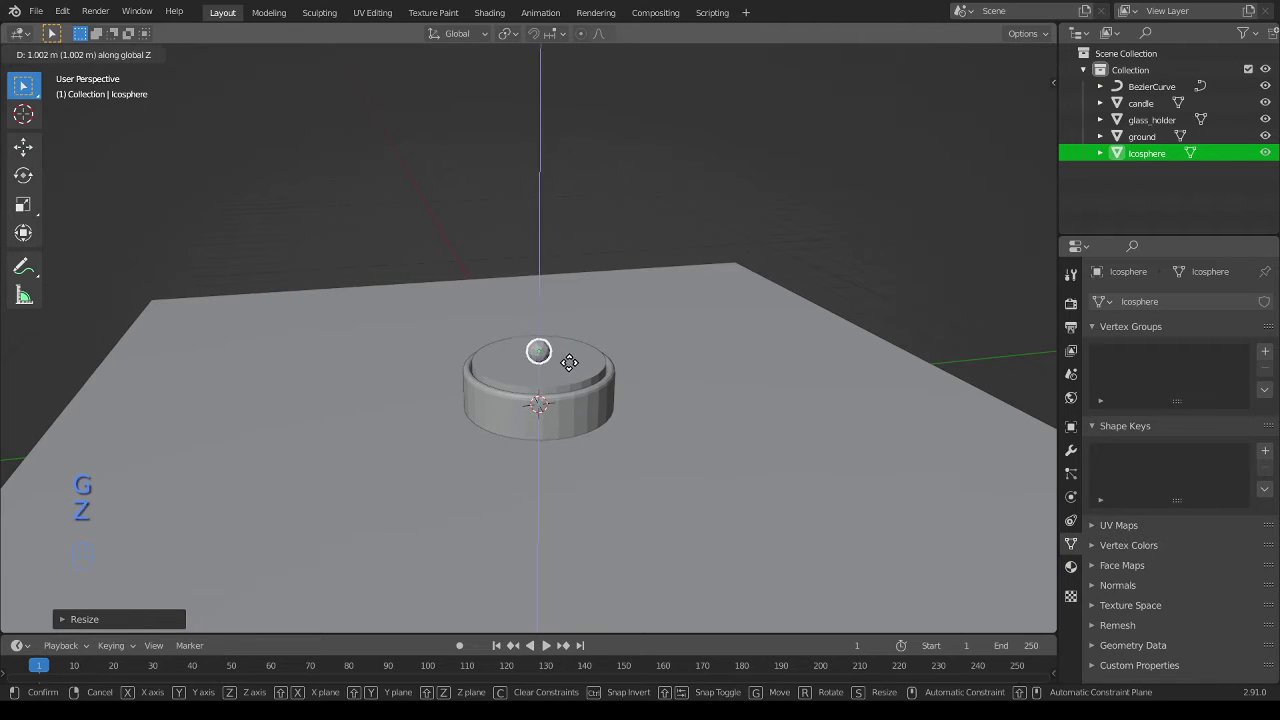
{"action": "left_click", "coordinate": [575, 344]}
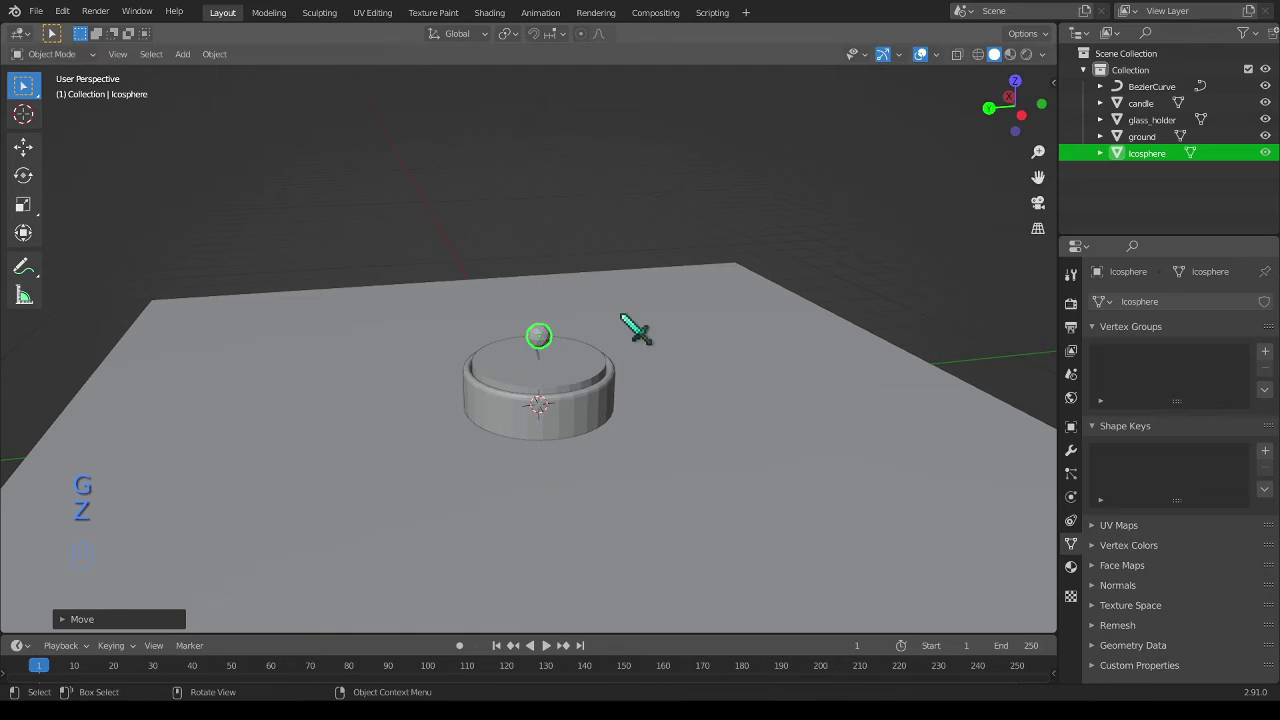
- Fine-tune the ico sphere's size around the wick tip, scaling it down in side view and up by about 1.12 in perspective
{"action": "left_click", "coordinate": [1021, 117]}
{"action": "scroll", "coordinate": [611, 282], "scroll_direction": "up", "scroll_amount": 5}
{"action": "middle_click_drag", "start_coordinate": [606, 290], "coordinate": [574, 388], "text": "shift"}
{"action": "key", "text": "s"}
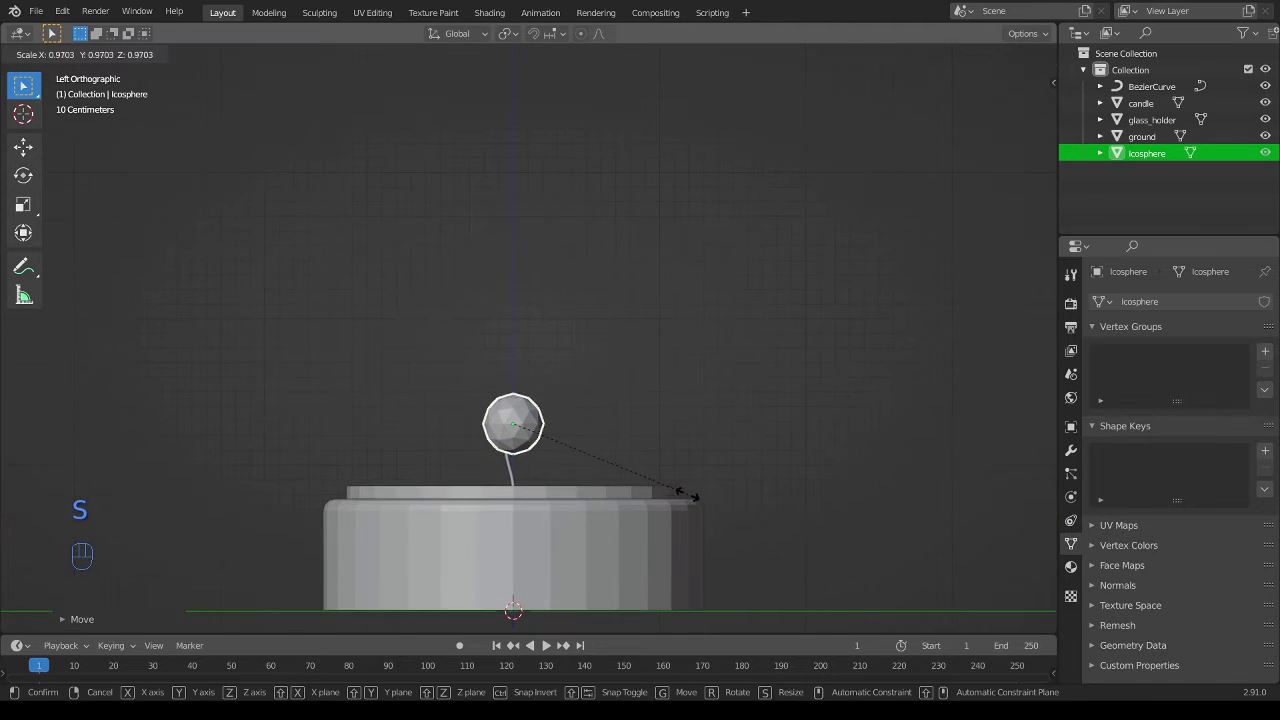
{"action": "left_click", "coordinate": [670, 485]}
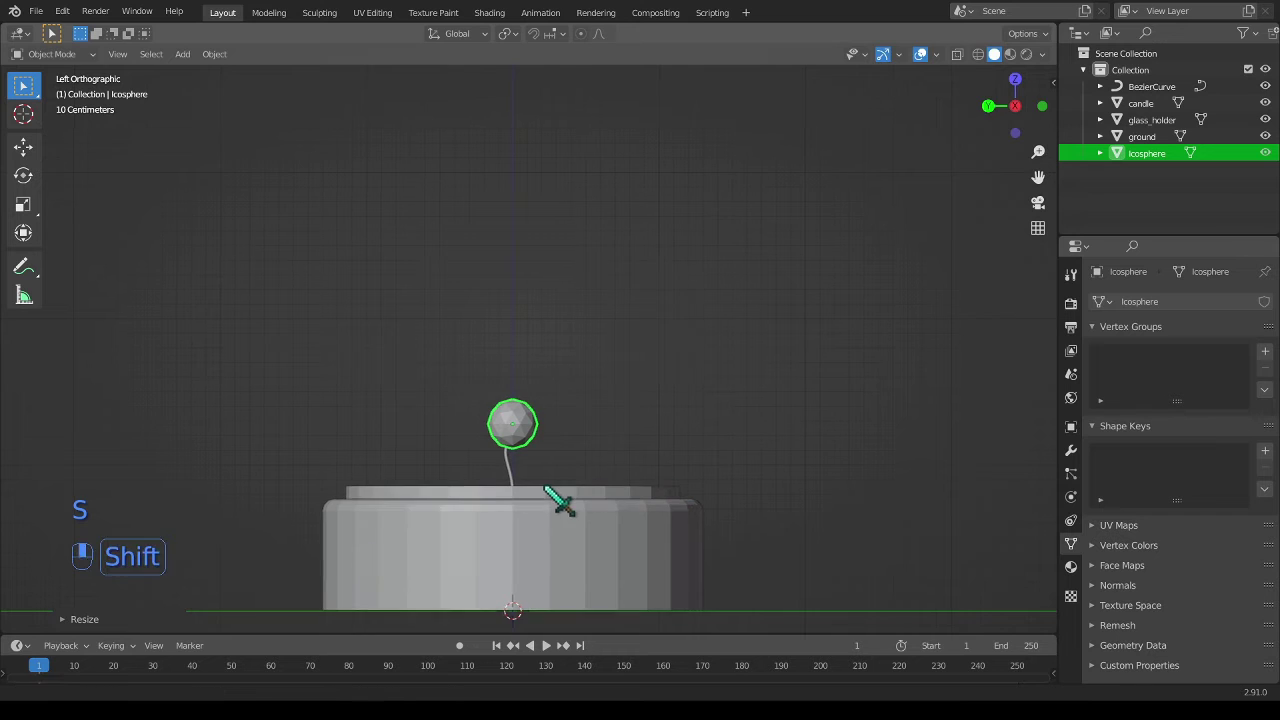
{"action": "middle_click_drag", "start_coordinate": [547, 490], "coordinate": [551, 446]}
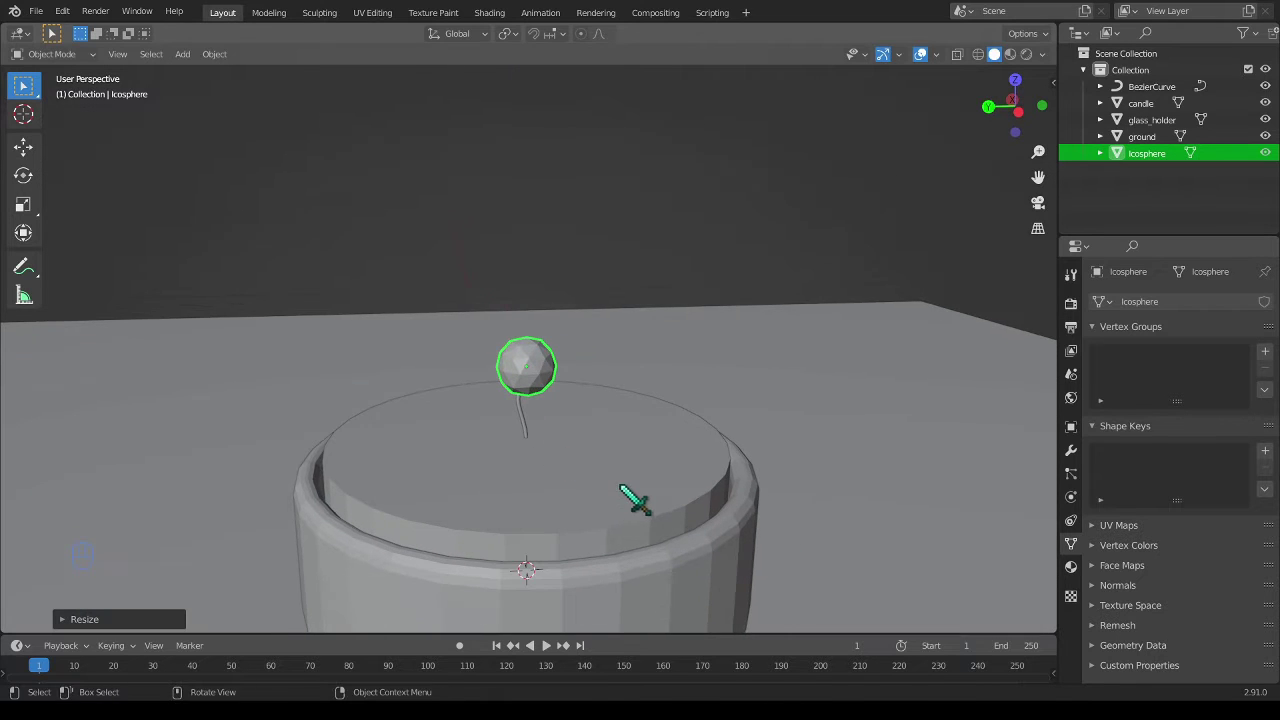
{"action": "key", "text": "s"}
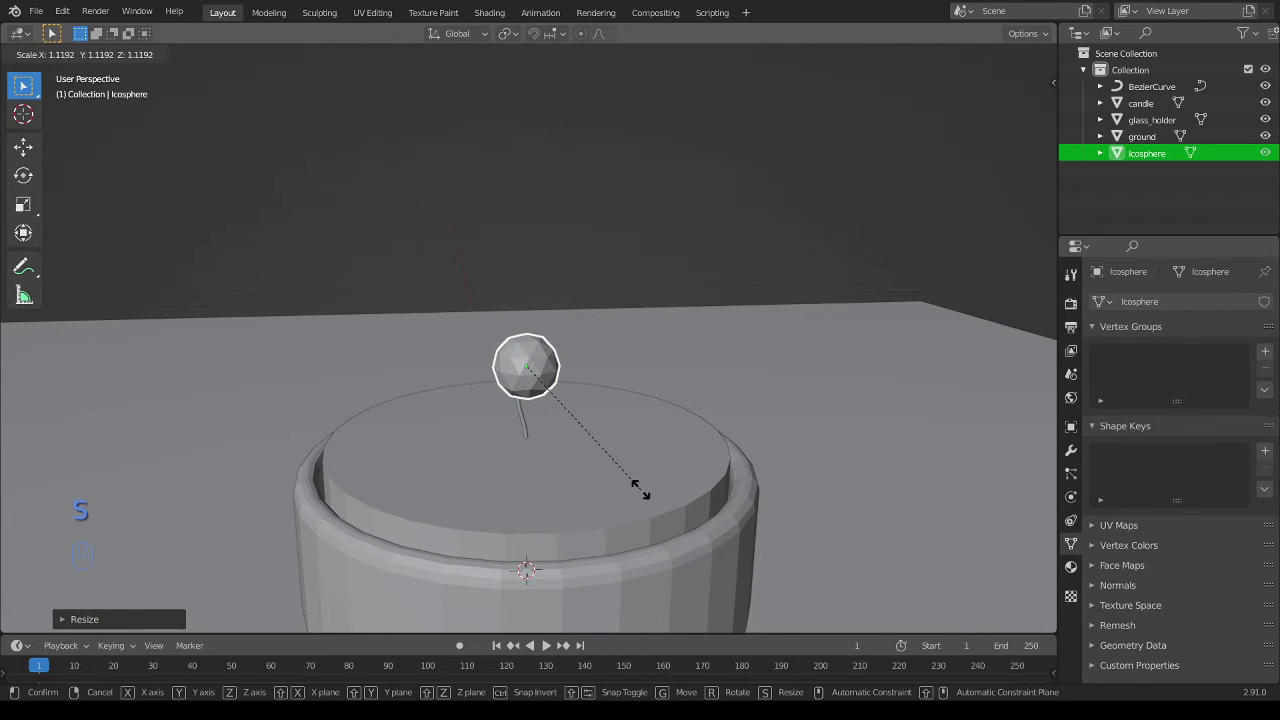
{"action": "left_click", "coordinate": [643, 493]}
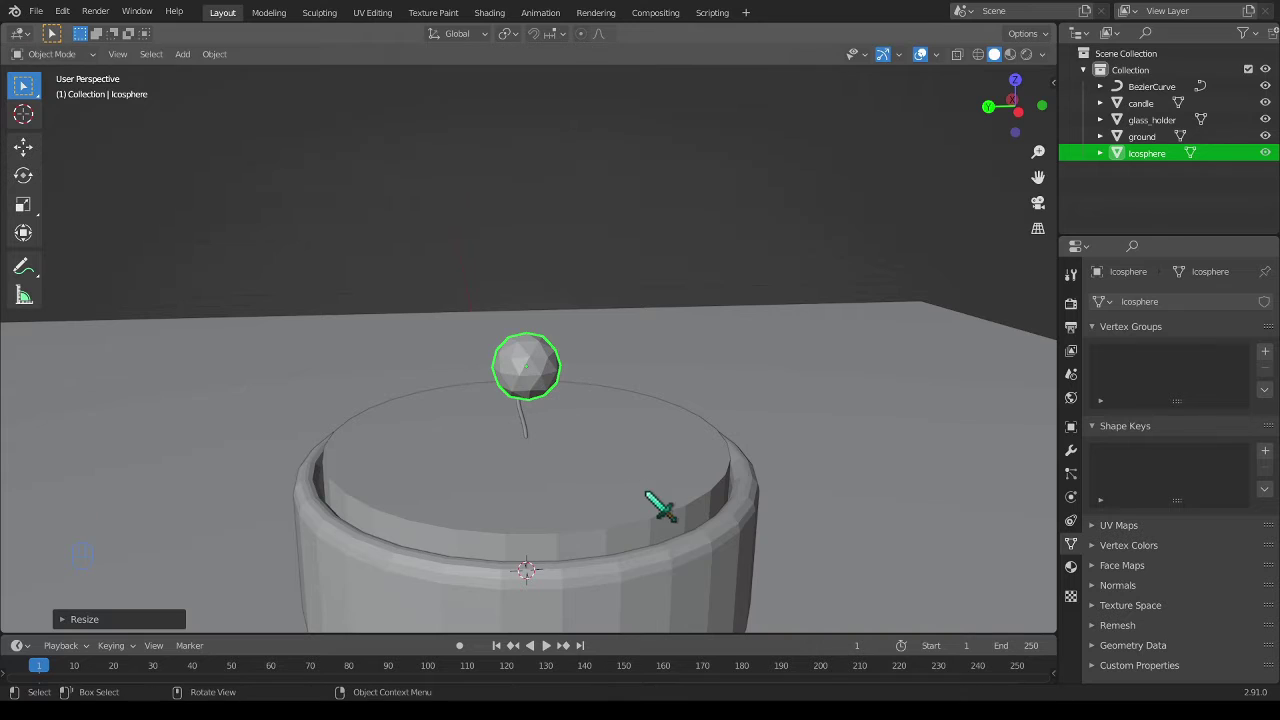
- Rename the ico sphere to "flame" and the Bezier curve to "wick"
{"action": "double_click", "coordinate": [1150, 153]}
{"action": "type", "text": "flam"}
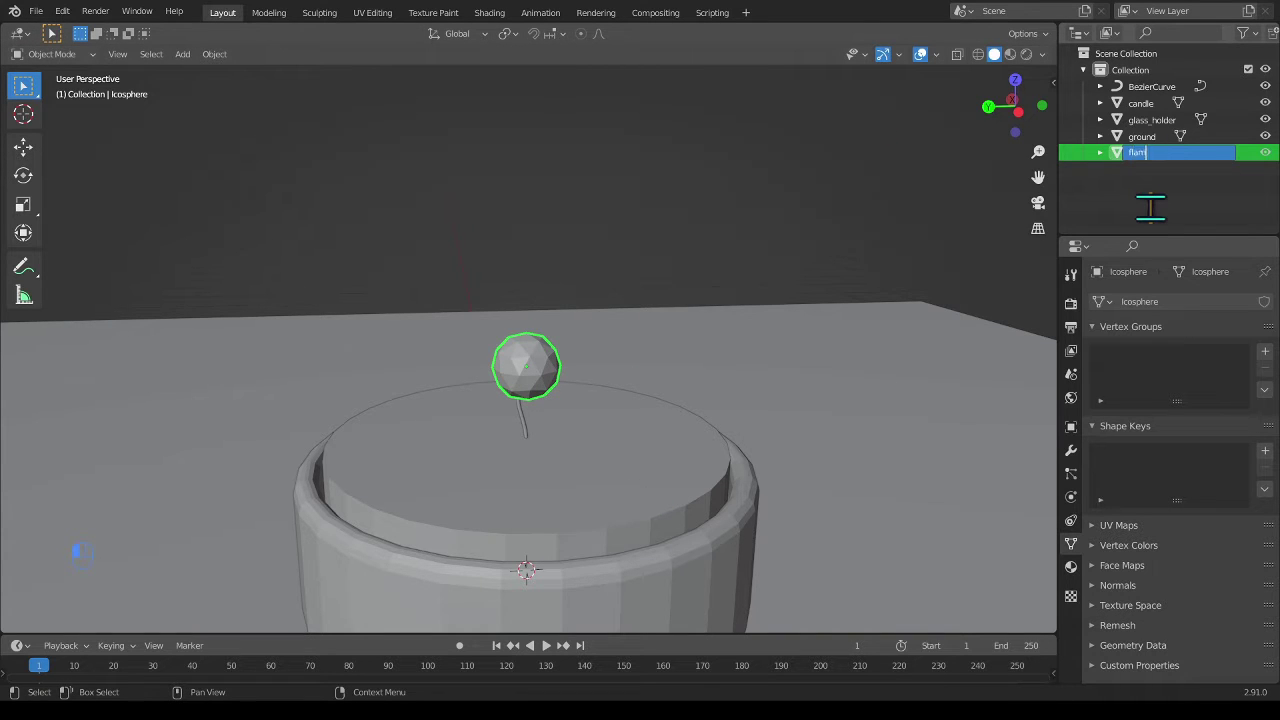
{"action": "type", "text": "e"}
{"action": "key", "text": "Return"}
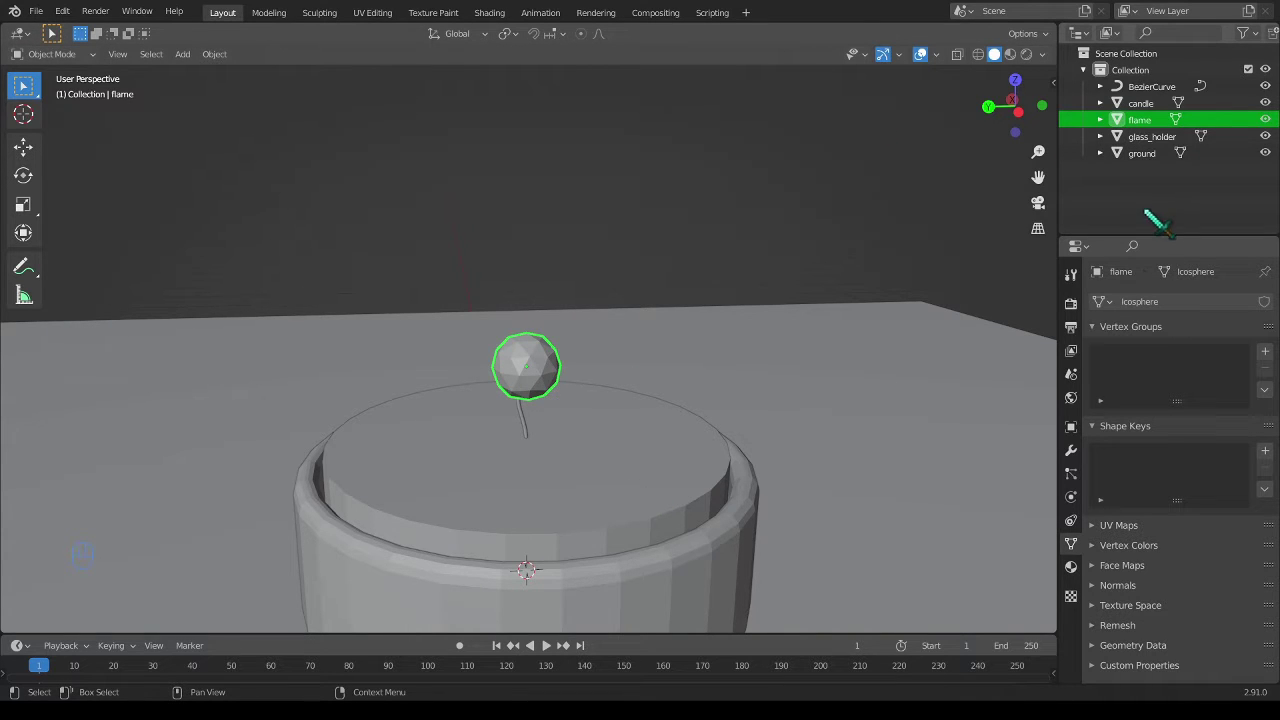
{"action": "left_click", "coordinate": [1150, 87]}
{"action": "double_click", "coordinate": [1157, 88]}
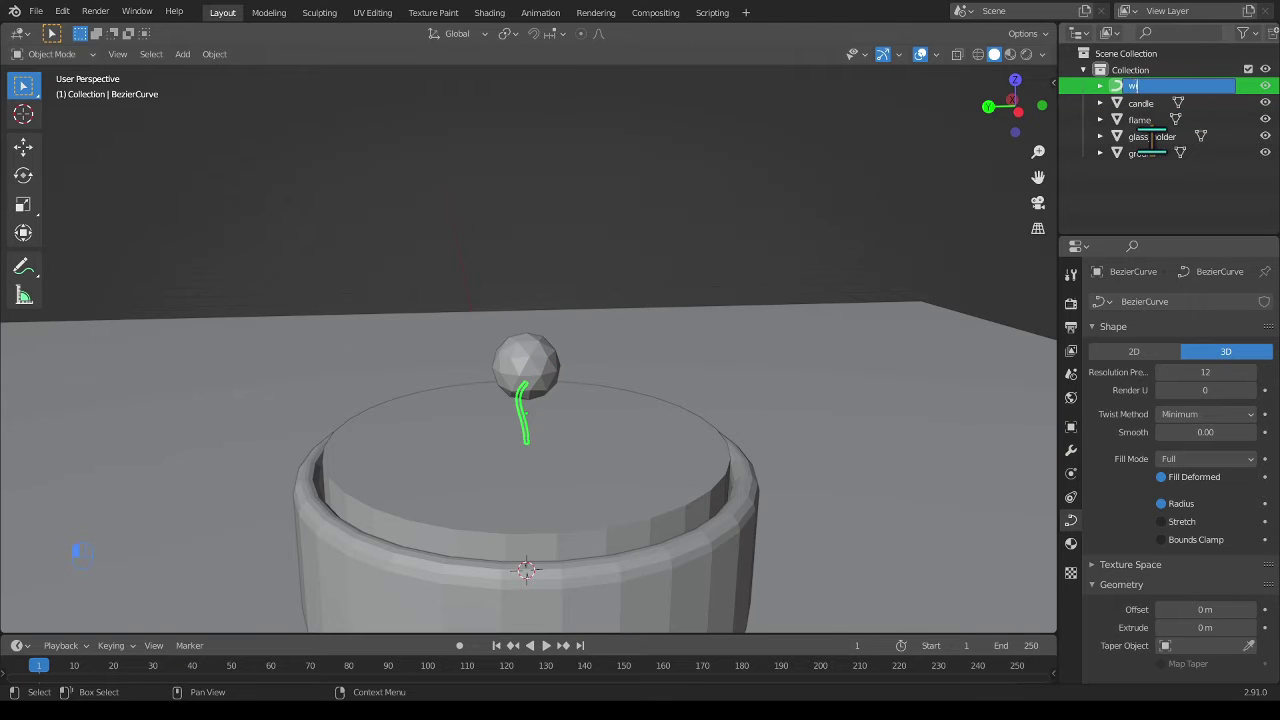
{"action": "key", "text": "Return"}
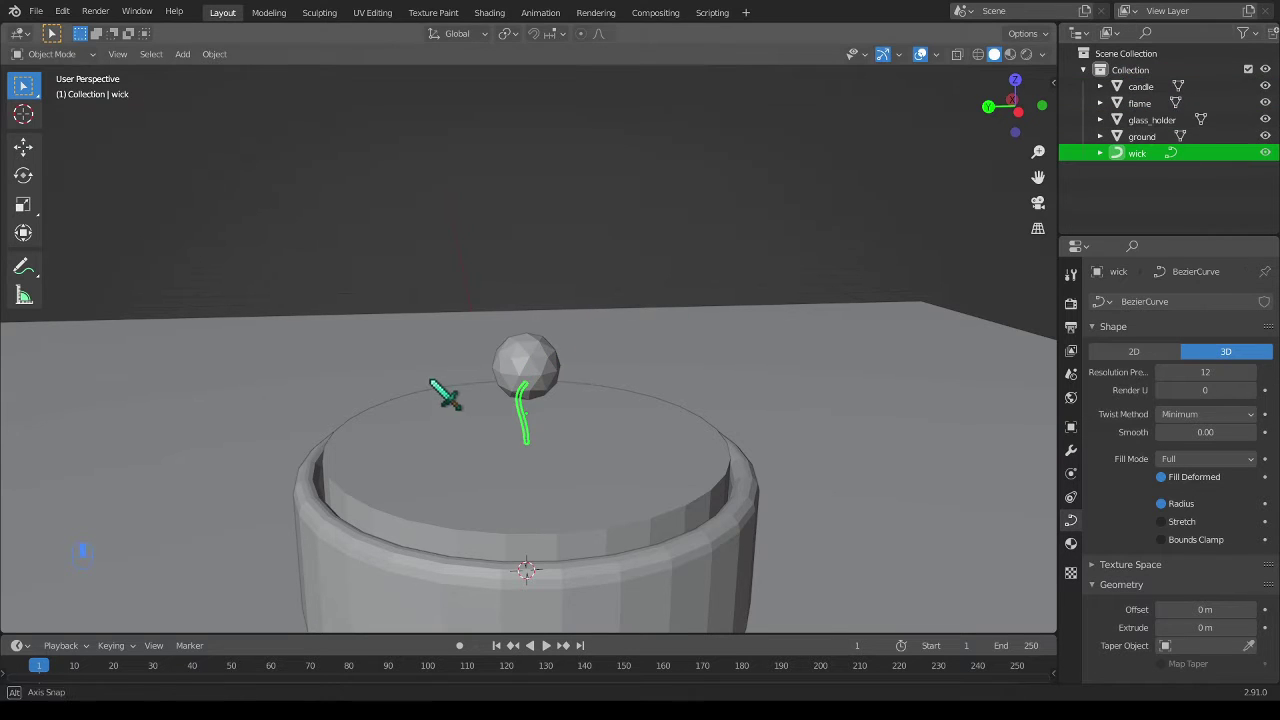
- Subdivide the whole mesh of the flame sphere in Edit Mode
{"action": "middle_click_drag", "start_coordinate": [443, 391], "coordinate": [435, 377]}
{"action": "left_click", "coordinate": [553, 358]}
{"action": "middle_click_drag", "start_coordinate": [553, 358], "coordinate": [590, 382]}
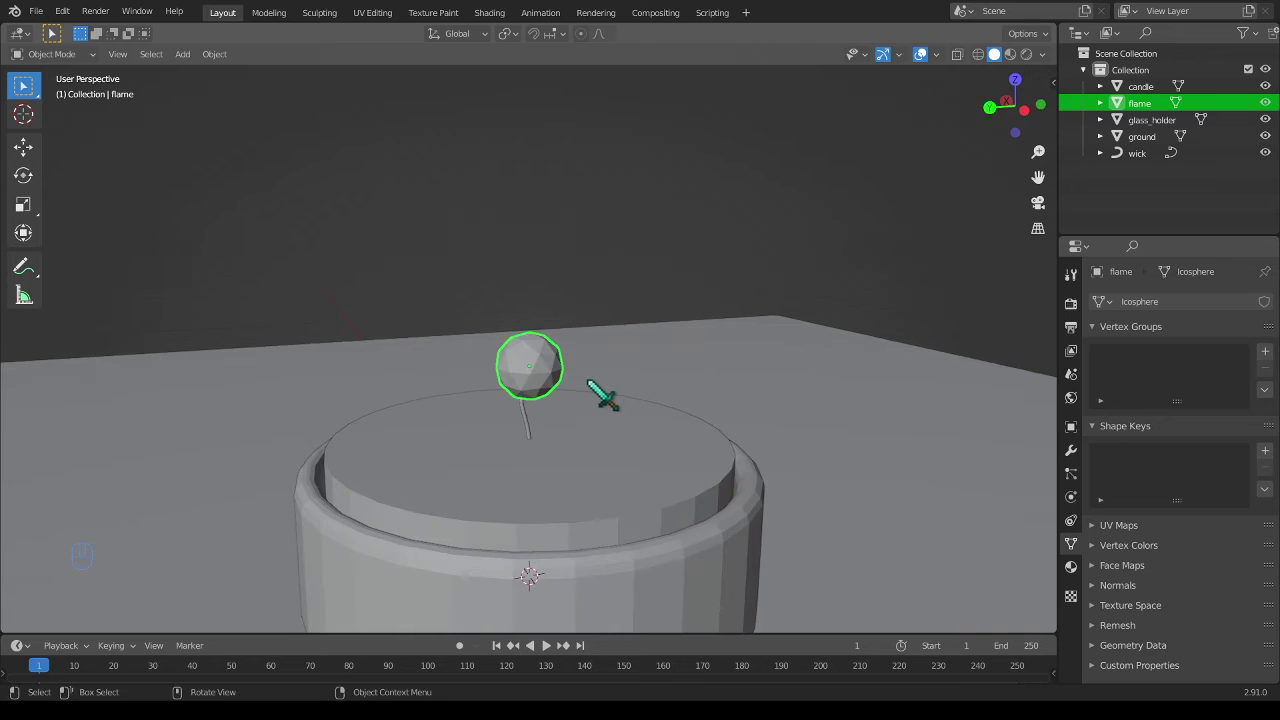
{"action": "right_click", "coordinate": [538, 370]}
{"action": "left_click", "coordinate": [538, 370]}
{"action": "key", "text": "Tab"}
{"action": "middle_click_drag", "start_coordinate": [583, 357], "coordinate": [540, 378]}
{"action": "right_click", "coordinate": [545, 378]}
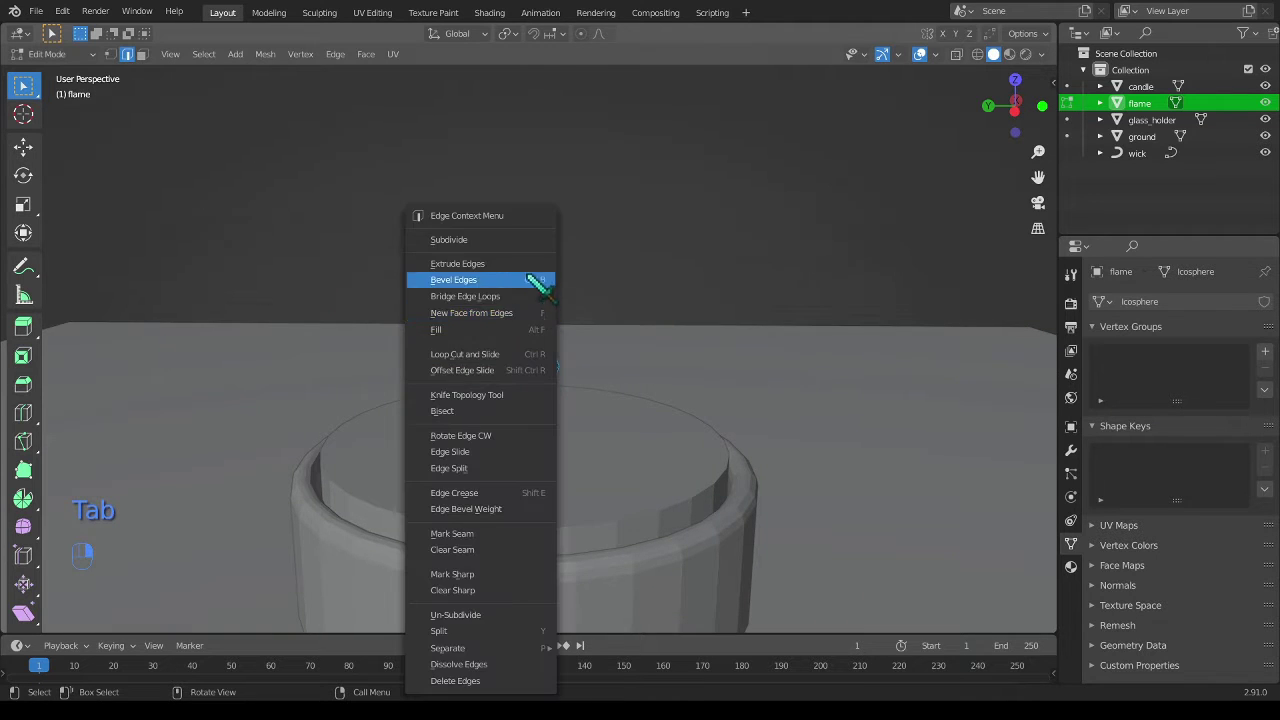
{"action": "left_click", "coordinate": [530, 241]}
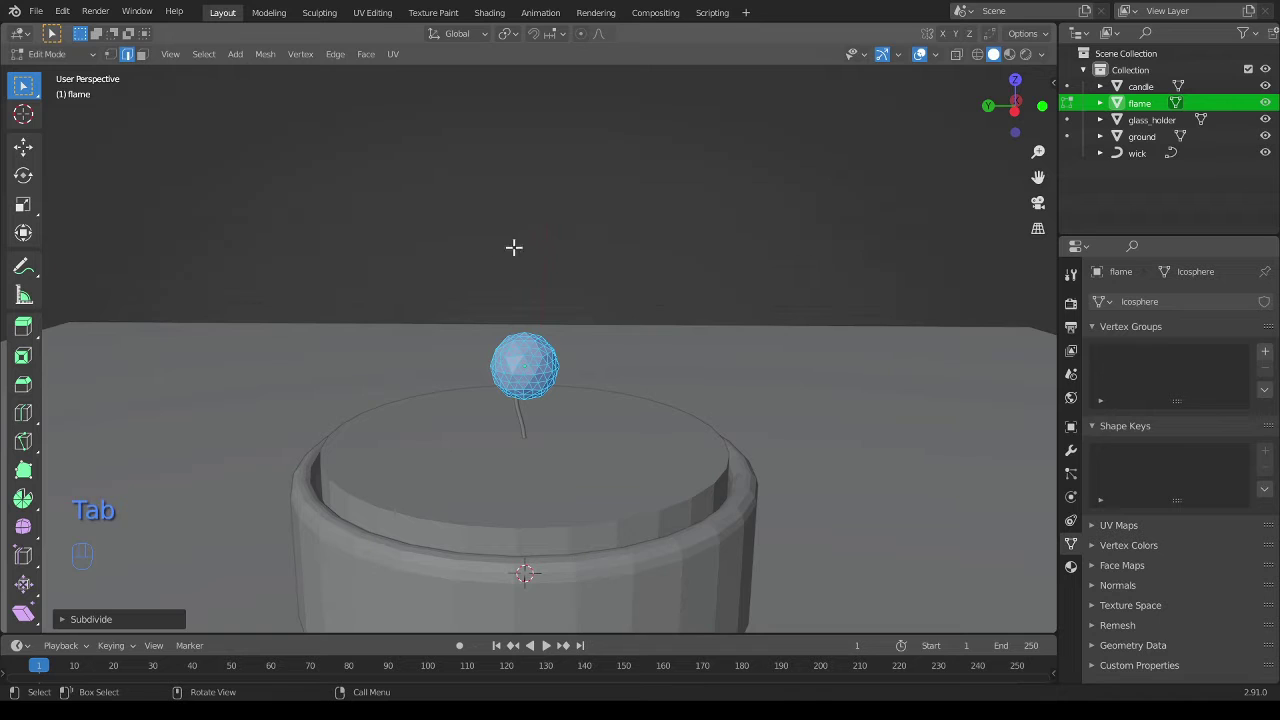
- Set the flame's subdivision to 2 cuts with a smoothness of 1, and return to Object Mode
{"action": "left_click", "coordinate": [82, 619]}
{"action": "double_click", "coordinate": [210, 525]}
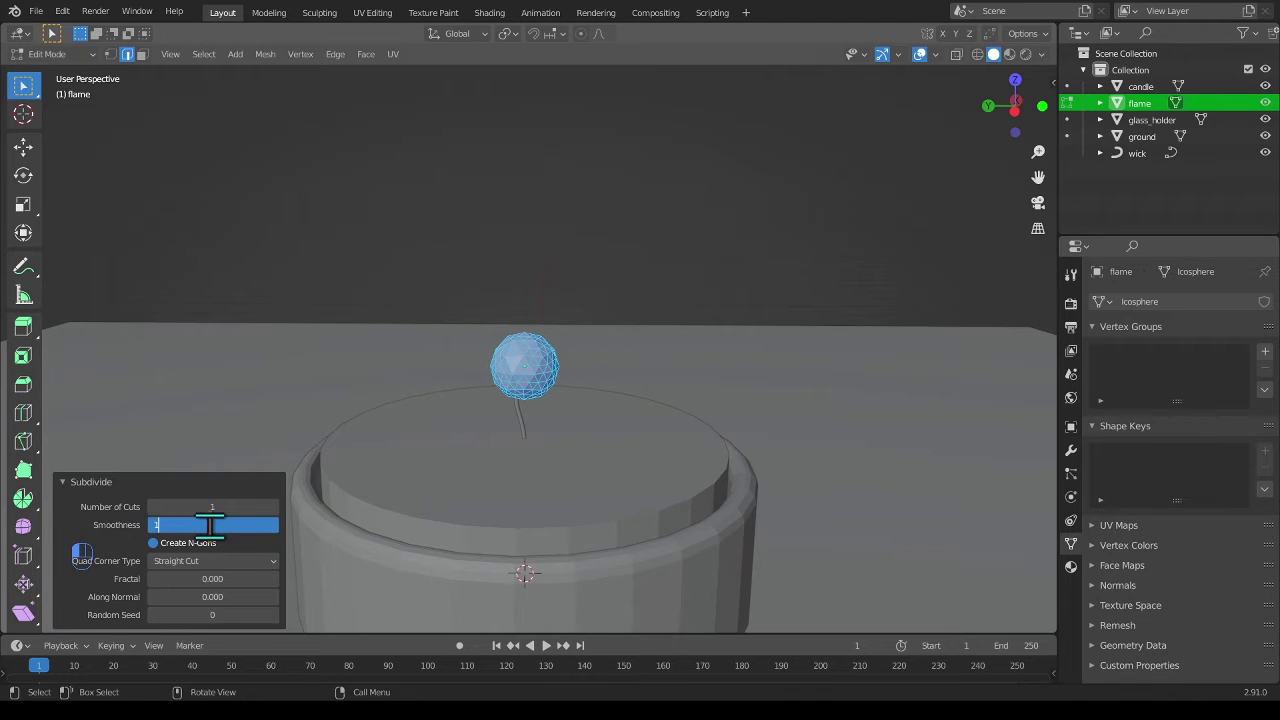
{"action": "type", "text": "1"}
{"action": "key", "text": "Return"}
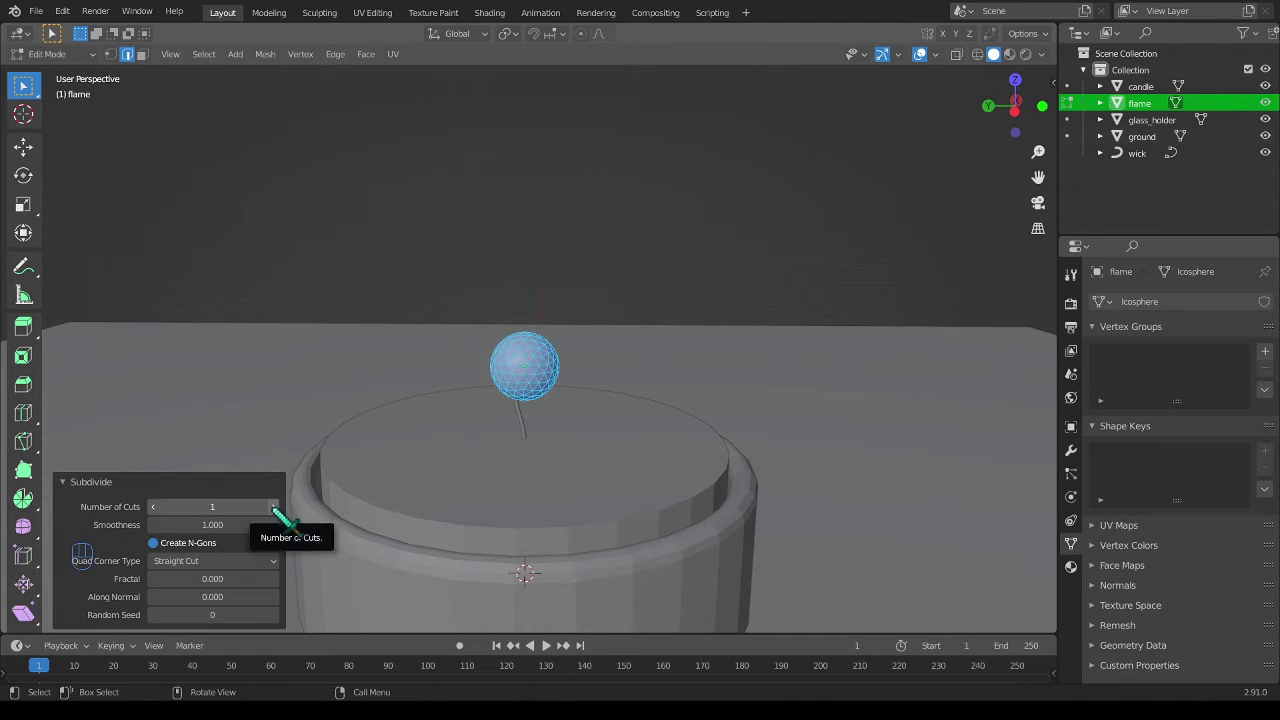
{"action": "left_click", "coordinate": [273, 507]}
{"action": "left_click", "coordinate": [153, 507]}
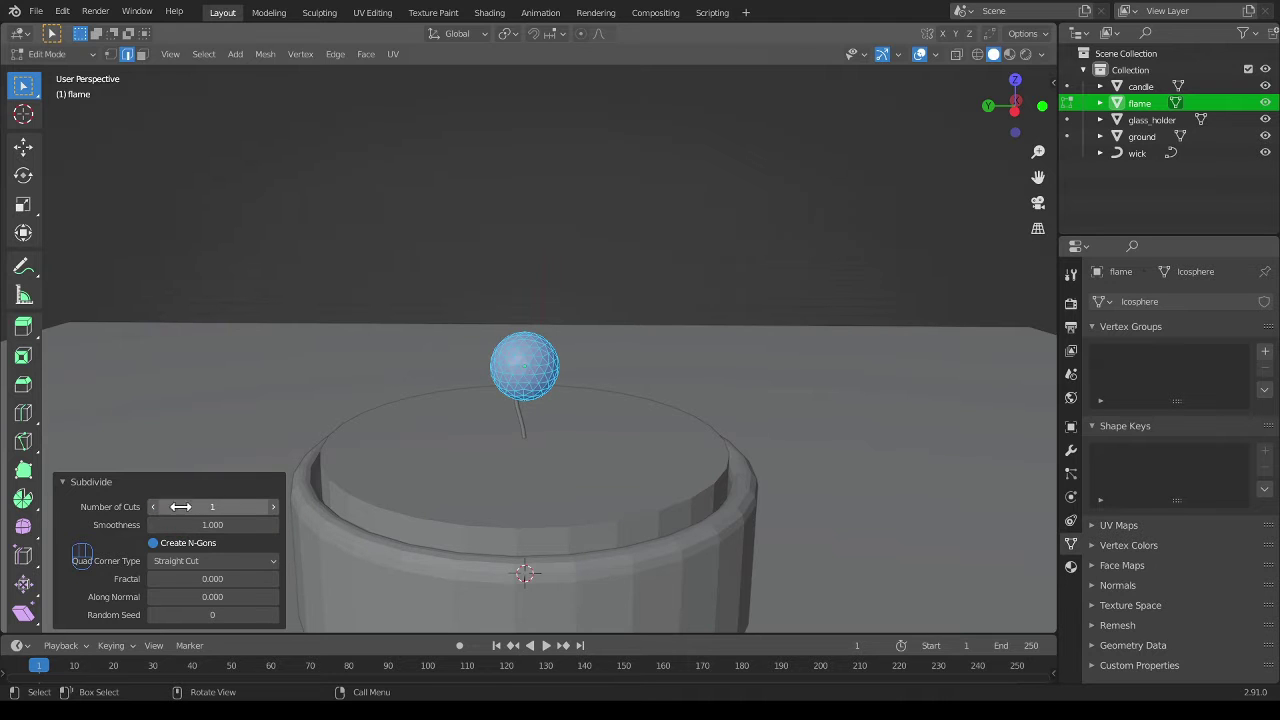
{"action": "left_click", "coordinate": [275, 508]}
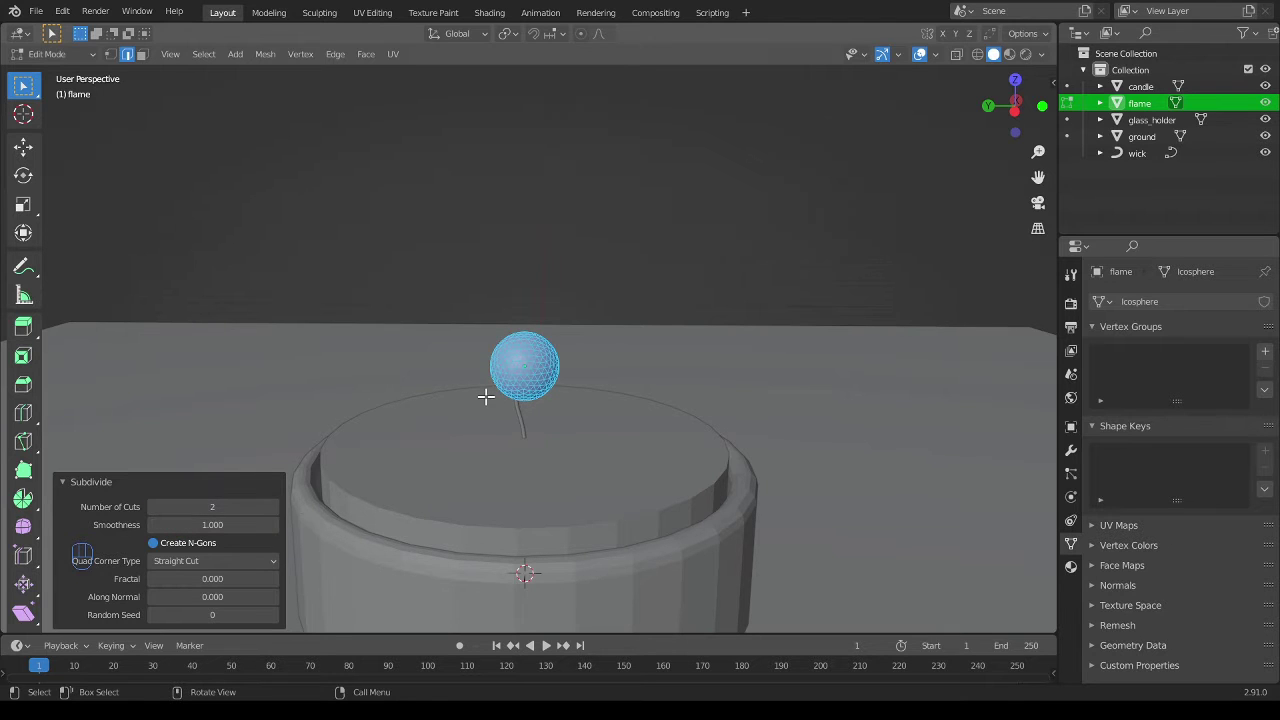
{"action": "key", "text": "Tab"}
- Switch to the Sculpting workspace with the flame sphere as the active object
{"action": "middle_click_drag", "start_coordinate": [522, 362], "coordinate": [524, 354]}
{"action": "scroll", "coordinate": [527, 366], "scroll_direction": "up", "scroll_amount": 5}
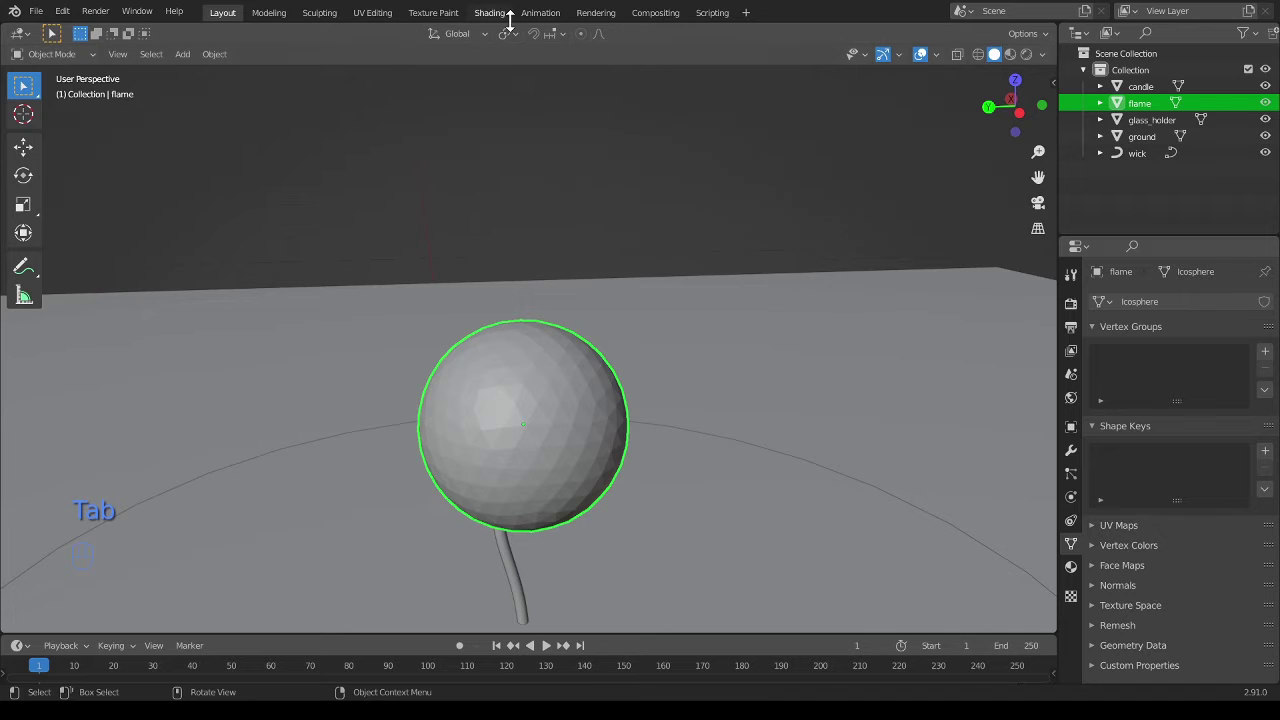
{"action": "left_click", "coordinate": [334, 13]}
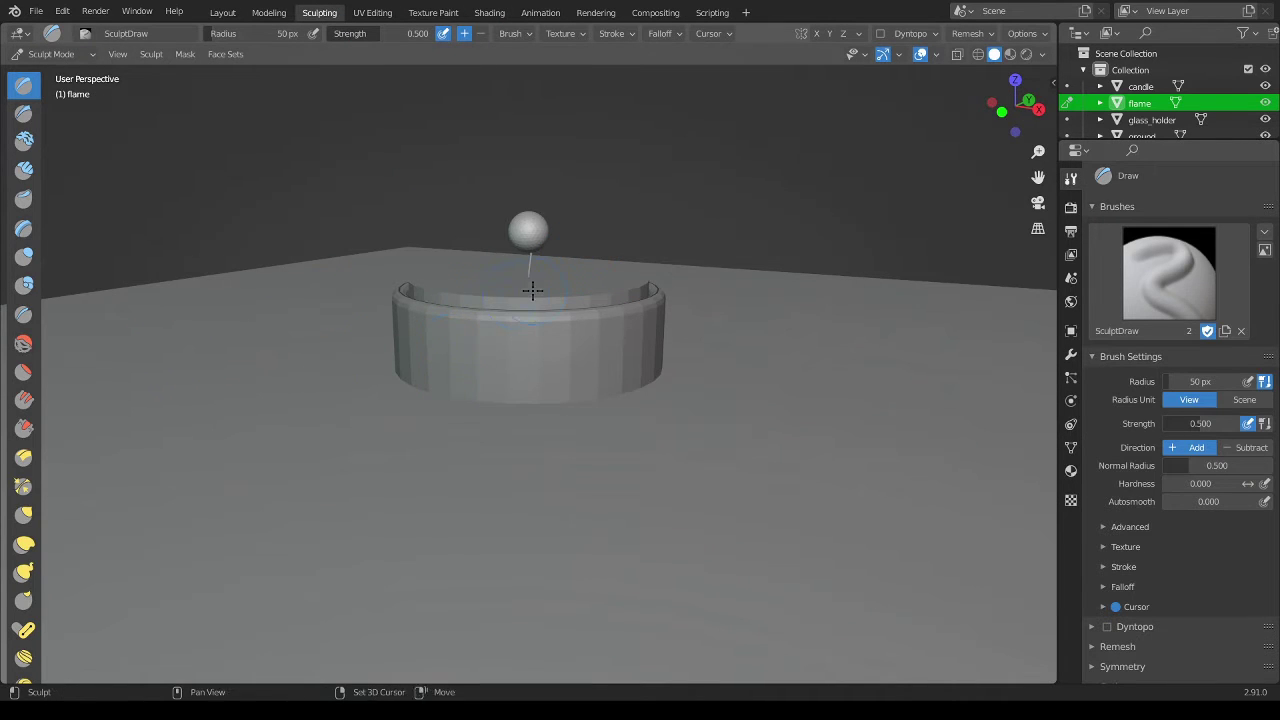
- Choose the Elastic Deform brush for sculpting the flame sphere
{"action": "middle_click_drag", "start_coordinate": [532, 290], "coordinate": [543, 388]}
{"action": "scroll", "coordinate": [507, 337], "scroll_direction": "up", "scroll_amount": 5}
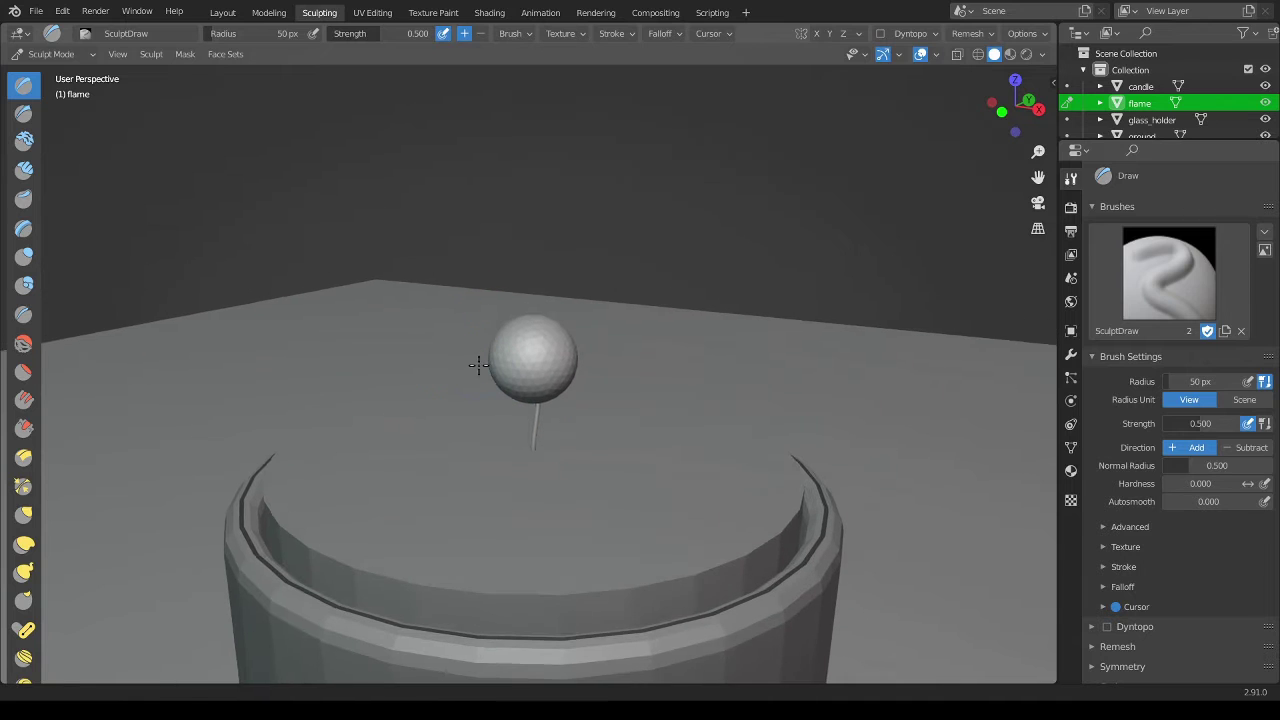
{"action": "left_click", "coordinate": [24, 545]}
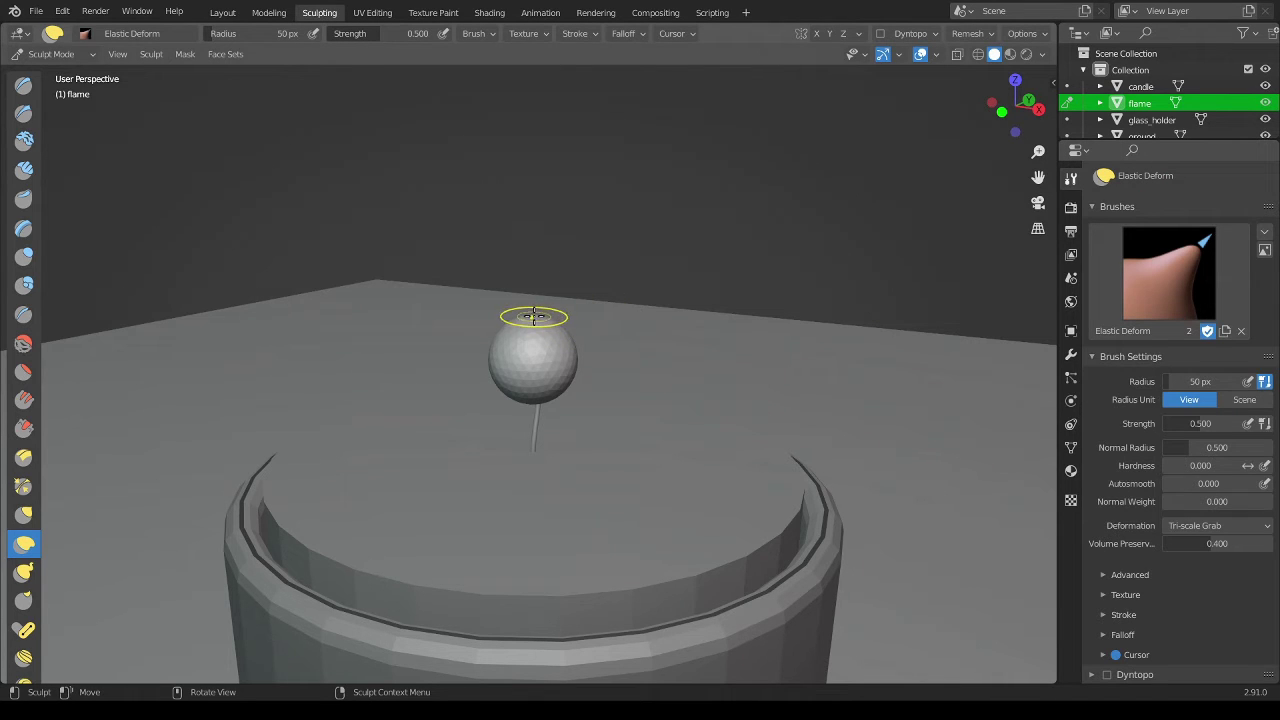
{"action": "left_click_drag", "start_coordinate": [533, 316], "coordinate": [547, 27]}
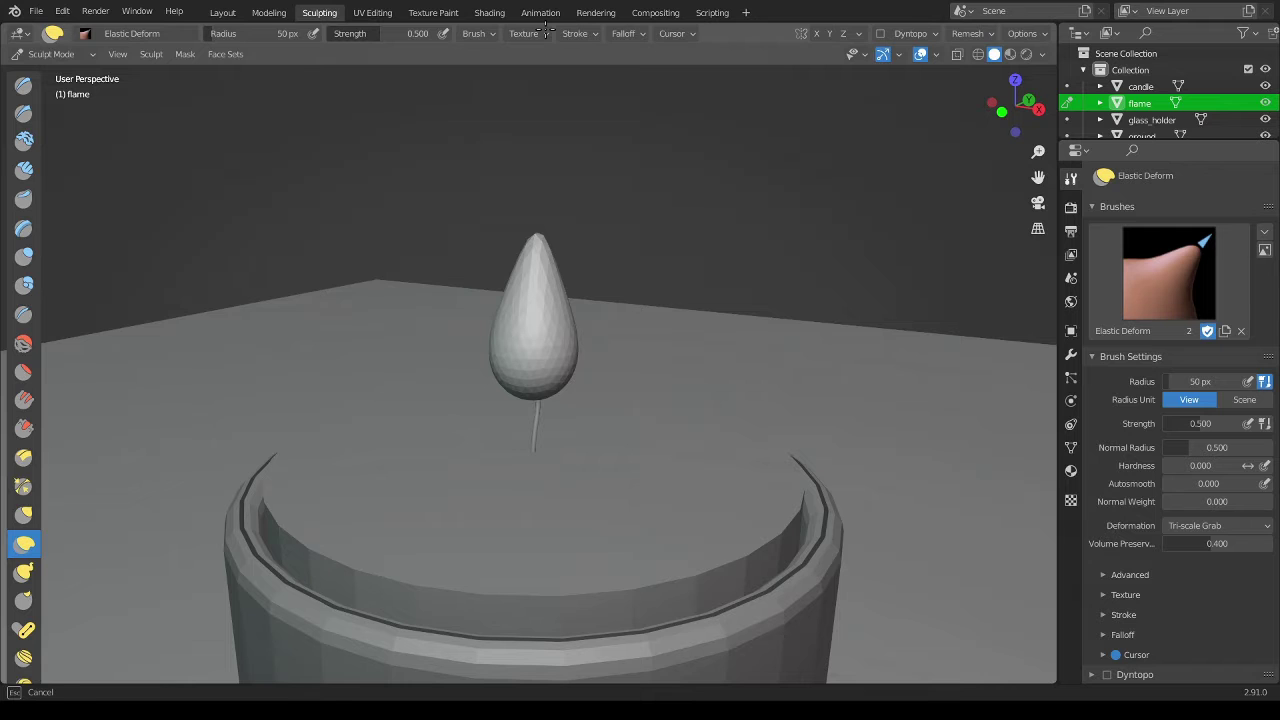
{"action": "mouse_move", "coordinate": [666, 297]}
{"action": "middle_mouse_down"}
{"action": "mouse_move", "coordinate": [864, 289]}
{"action": "mouse_move", "coordinate": [857, 266]}
{"action": "mouse_move", "coordinate": [840, 305]}
{"action": "middle_mouse_up"}
{"action": "key", "text": "ctrl+z"}
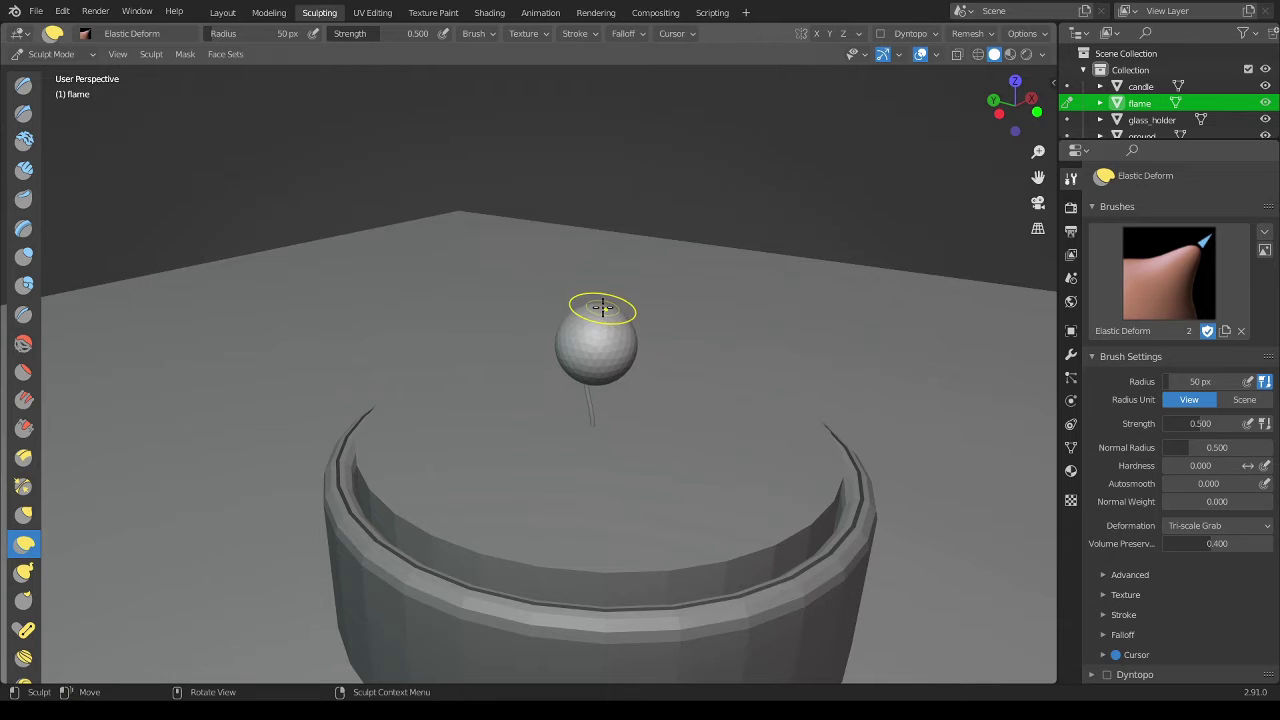
- In the left orthographic view, pull the flame sphere's top upward with Elastic Deform to form a pointed teardrop
{"action": "left_click", "coordinate": [999, 113]}
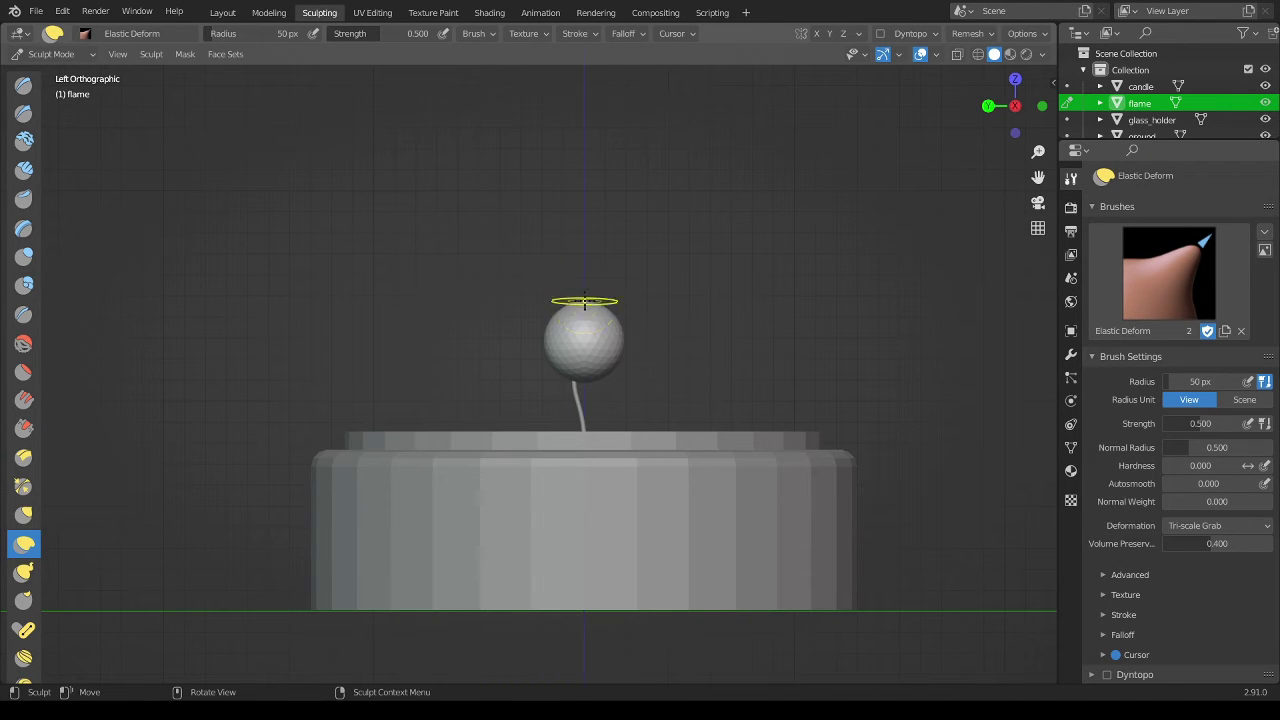
{"action": "left_click_drag", "start_coordinate": [585, 304], "coordinate": [586, 302]}
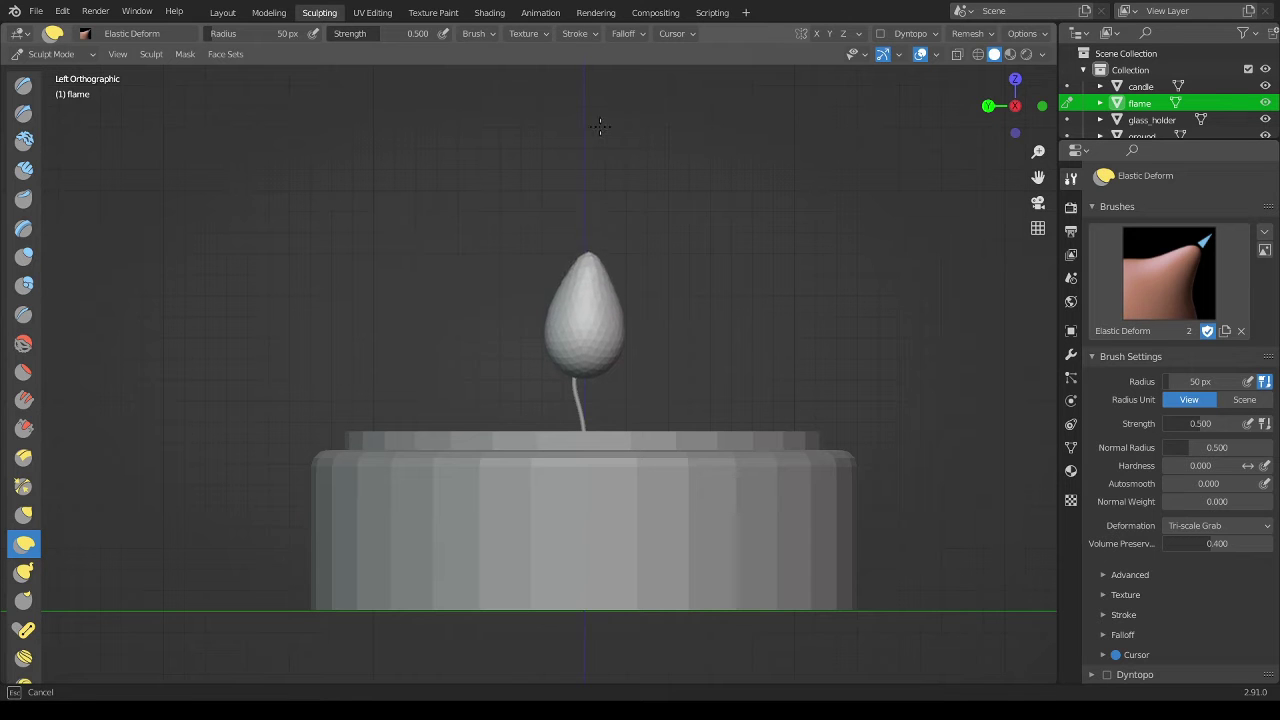
{"action": "mouse_move", "coordinate": [606, 60]}
{"action": "left_mouse_down"}
{"action": "mouse_move", "coordinate": [632, 57]}
{"action": "mouse_move", "coordinate": [628, 130]}
{"action": "left_mouse_up"}
{"action": "mouse_move", "coordinate": [731, 243]}
{"action": "middle_mouse_down"}
{"action": "mouse_move", "coordinate": [646, 286]}
{"action": "mouse_move", "coordinate": [491, 294]}
{"action": "mouse_move", "coordinate": [391, 273]}
{"action": "mouse_move", "coordinate": [754, 300]}
{"action": "mouse_move", "coordinate": [651, 294]}
{"action": "middle_mouse_up"}
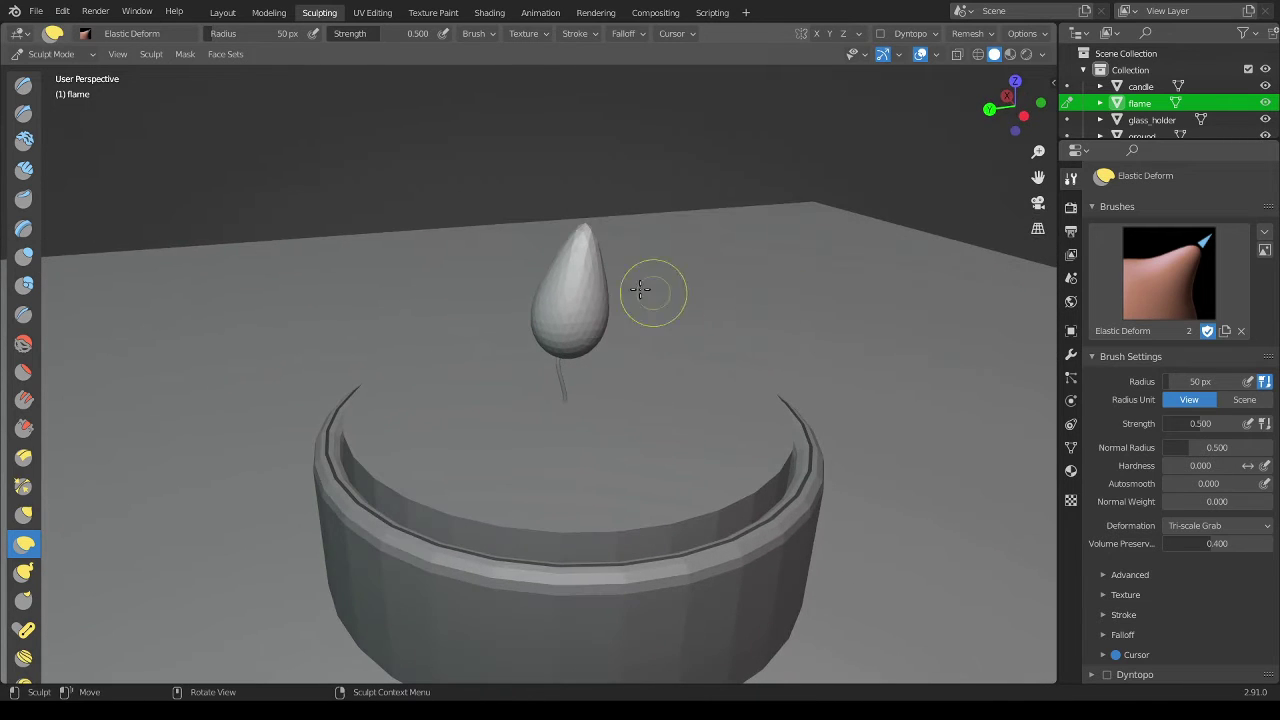
- Switch to the Layout workspace with the sculpted flame in view
{"action": "left_click", "coordinate": [240, 12]}
{"action": "mouse_move", "coordinate": [671, 406]}
{"action": "middle_mouse_down"}
{"action": "mouse_move", "coordinate": [577, 408]}
{"action": "mouse_move", "coordinate": [700, 418]}
{"action": "middle_mouse_up"}
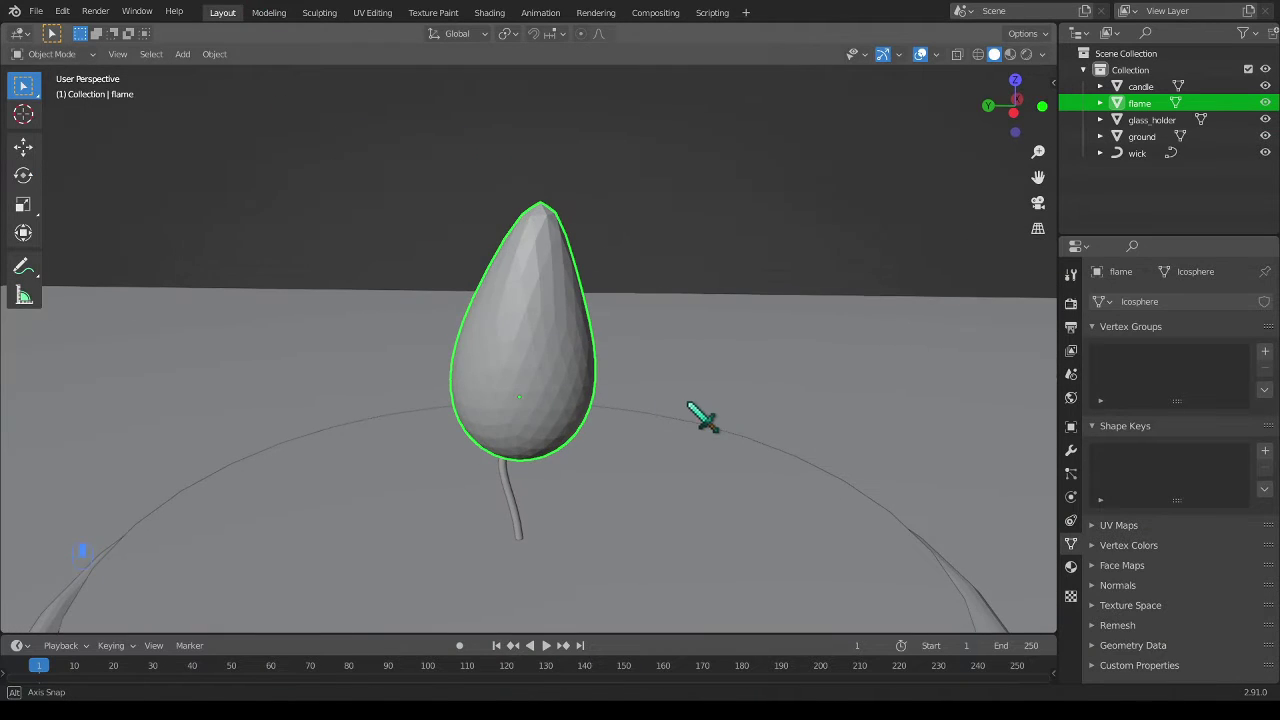
{"action": "scroll", "coordinate": [700, 418], "scroll_direction": "down", "scroll_amount": 3}
- Examine the flame's mesh in Edit Mode with vertex selection and nothing selected, and return to Object Mode
{"action": "key", "text": "Tab"}
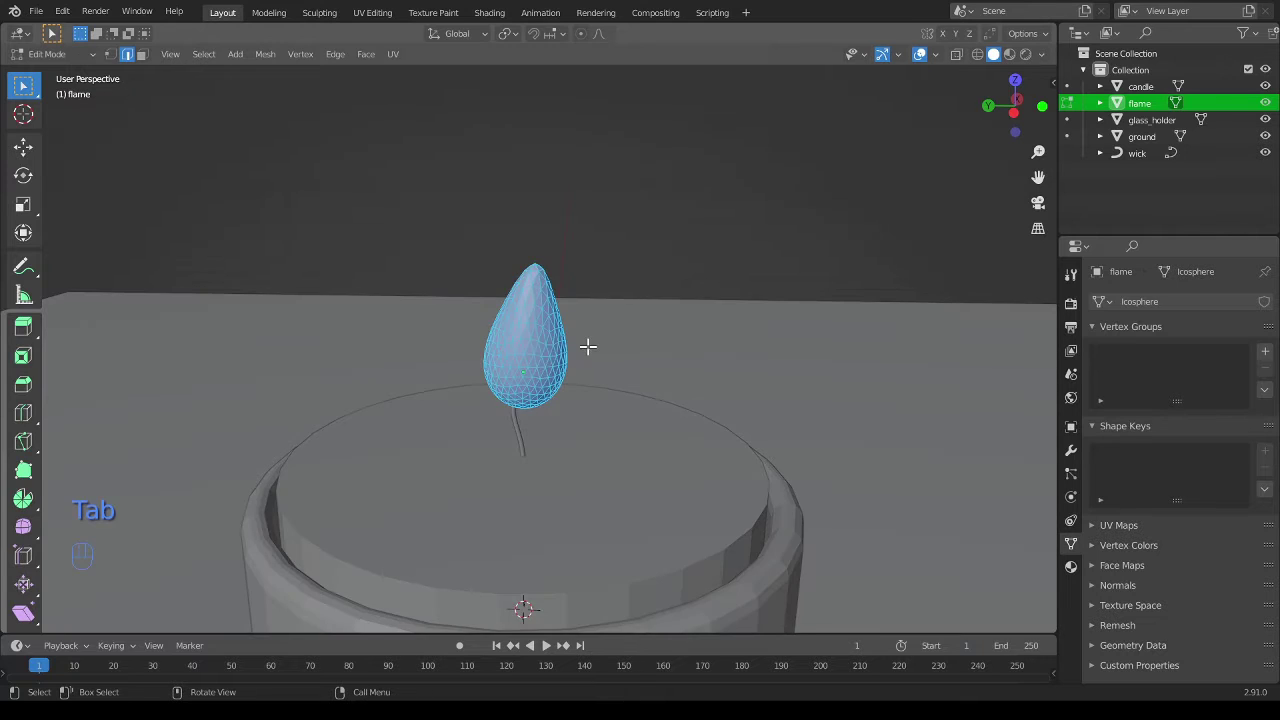
{"action": "key", "text": "1"}
{"action": "middle_click_drag", "start_coordinate": [586, 346], "coordinate": [535, 400]}
{"action": "scroll", "coordinate": [620, 360], "scroll_direction": "up", "scroll_amount": 3}
{"action": "key", "text": "alt+a"}
{"action": "key", "text": "Tab"}
{"action": "scroll", "coordinate": [557, 391], "scroll_direction": "down", "scroll_amount": 4}
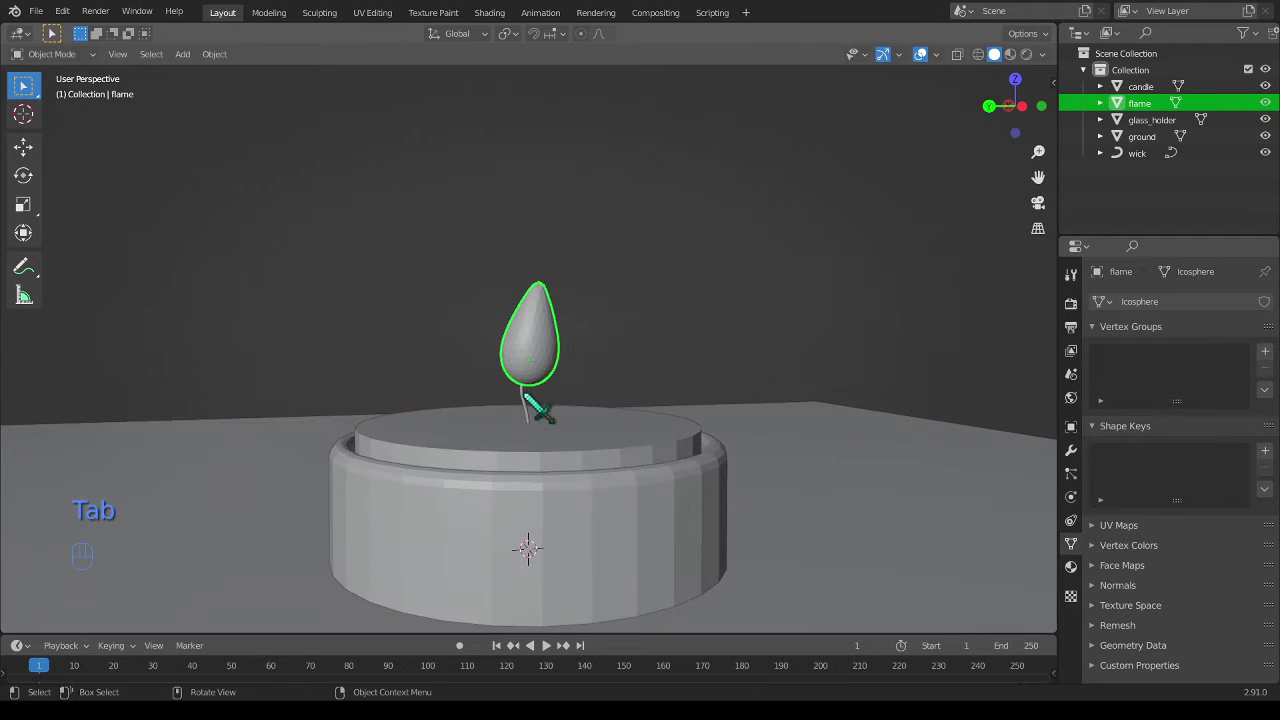
- In the left view, rotate the wick curve's upper control point about -75 degrees around X, and return to Object Mode
{"action": "left_click", "coordinate": [525, 396]}
{"action": "left_click", "coordinate": [1022, 108]}
{"action": "scroll", "coordinate": [551, 463], "scroll_direction": "up", "scroll_amount": 4}
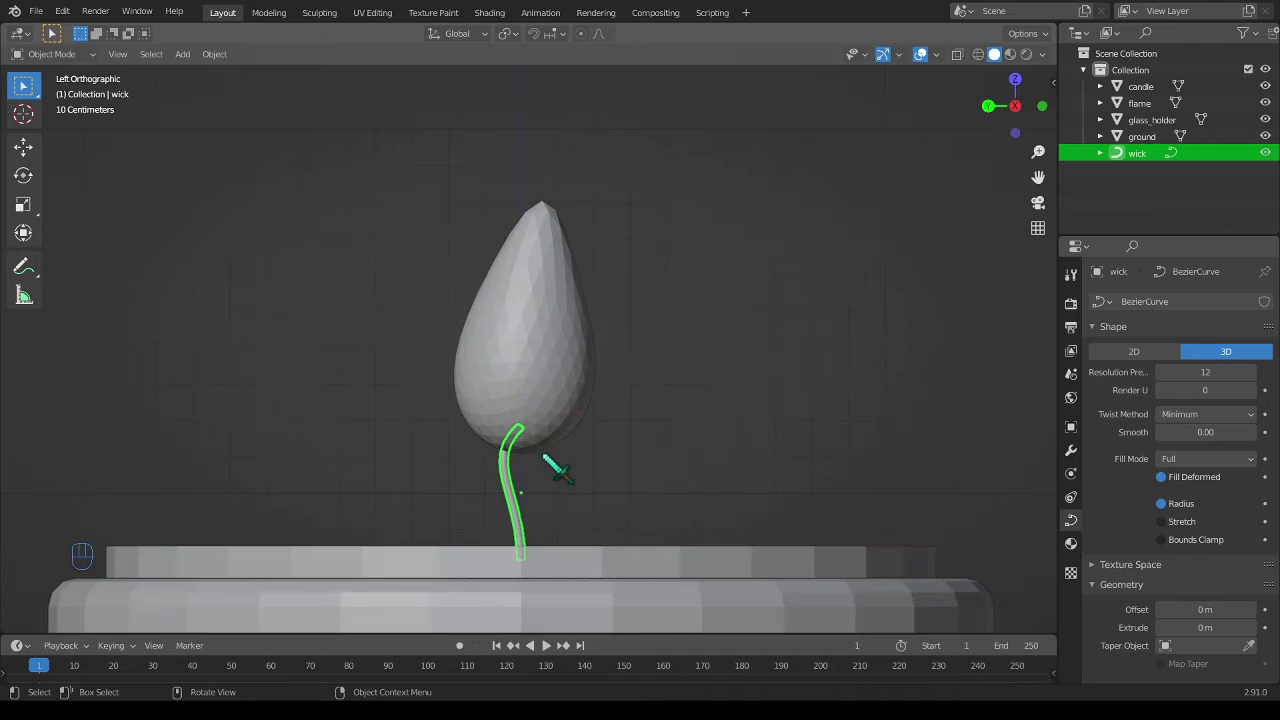
{"action": "middle_click_drag", "start_coordinate": [551, 463], "coordinate": [558, 393], "text": "shift"}
{"action": "key", "text": "Tab"}
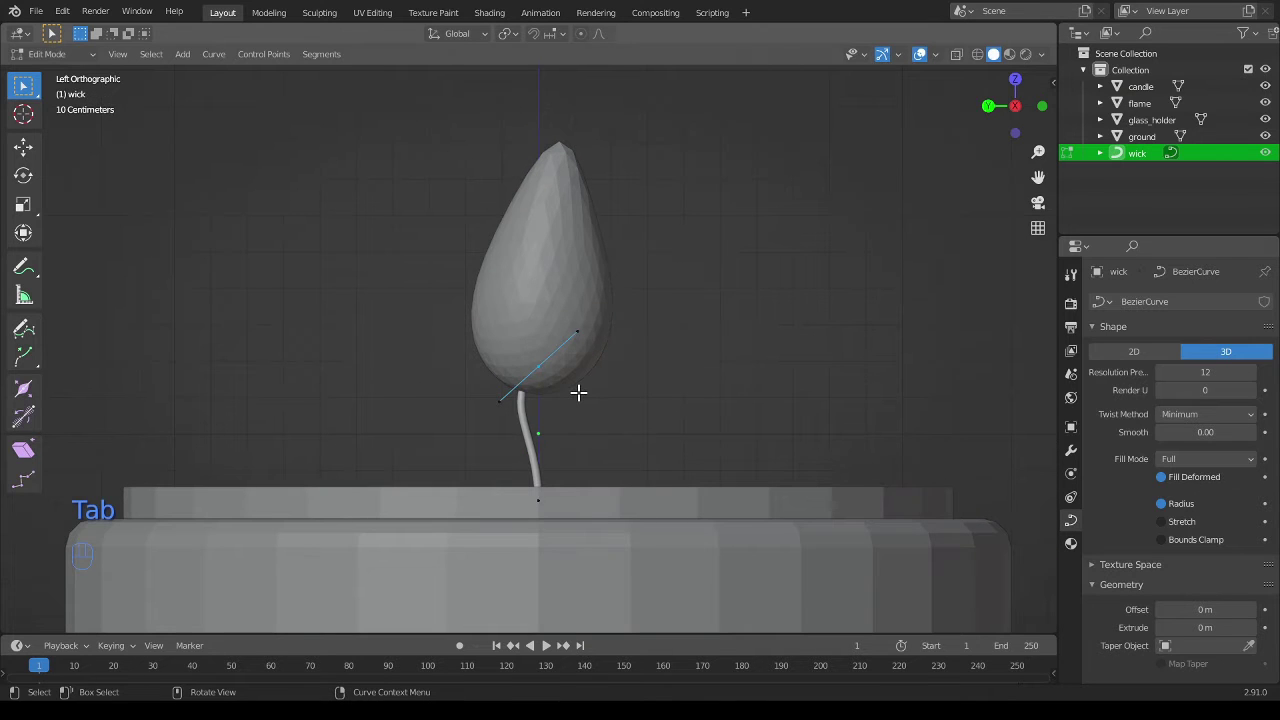
{"action": "key", "text": "r"}
{"action": "key", "text": "x"}
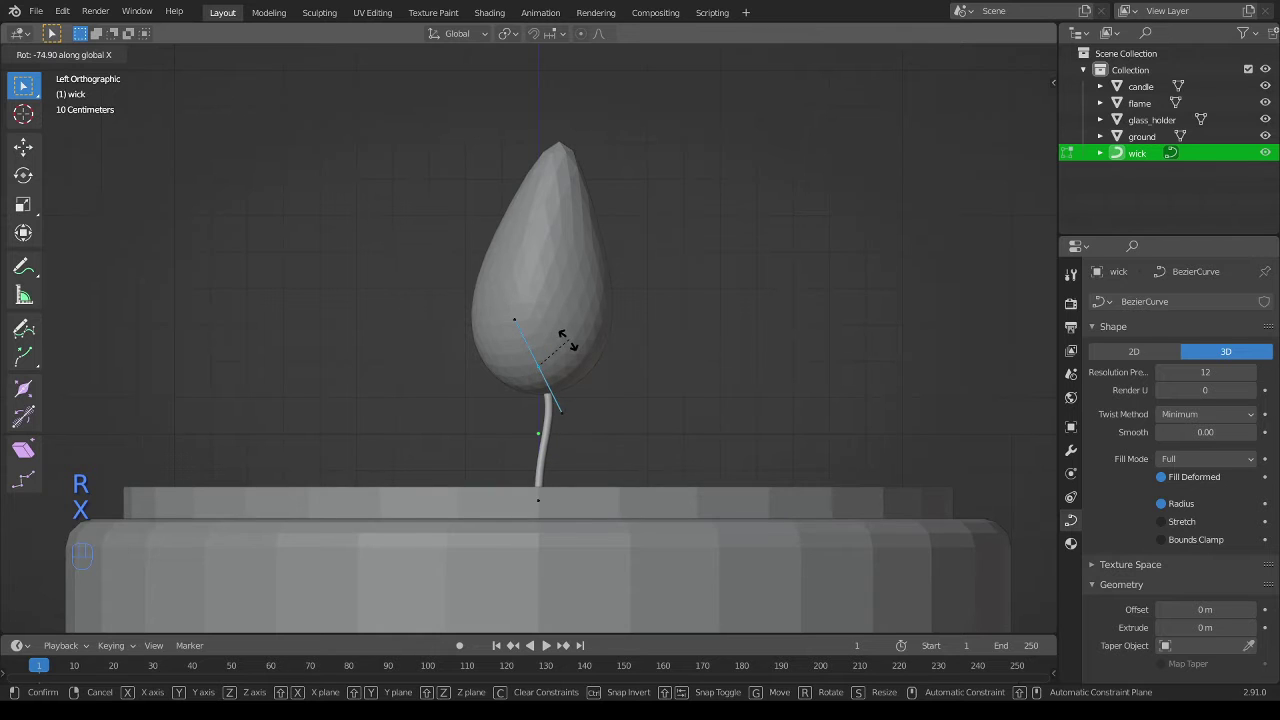
{"action": "left_click", "coordinate": [566, 343]}
{"action": "middle_click_drag", "start_coordinate": [569, 343], "coordinate": [636, 450]}
{"action": "key", "text": "Tab"}
{"action": "scroll", "coordinate": [636, 450], "scroll_direction": "down", "scroll_amount": 5}
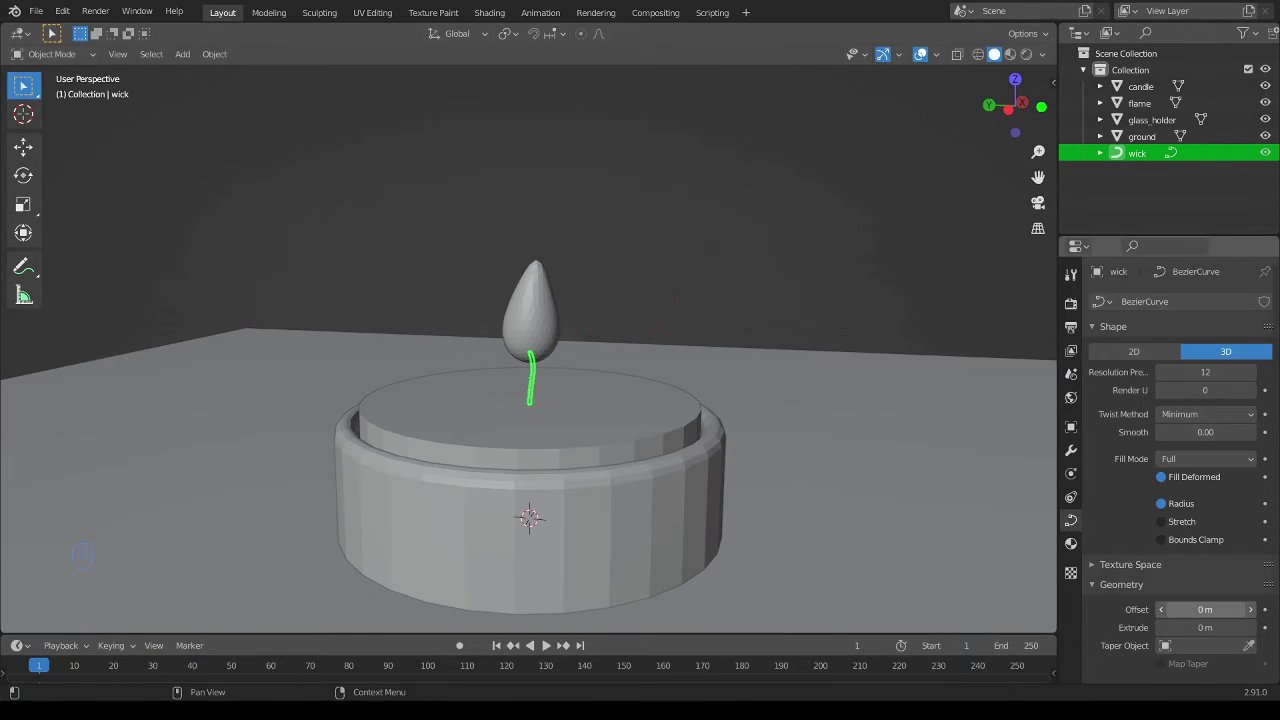
- Scale the candle down slightly along the Z axis in the left orthographic view
{"action": "middle_click_drag", "start_coordinate": [494, 451], "coordinate": [600, 425]}
{"action": "left_click", "coordinate": [598, 425]}
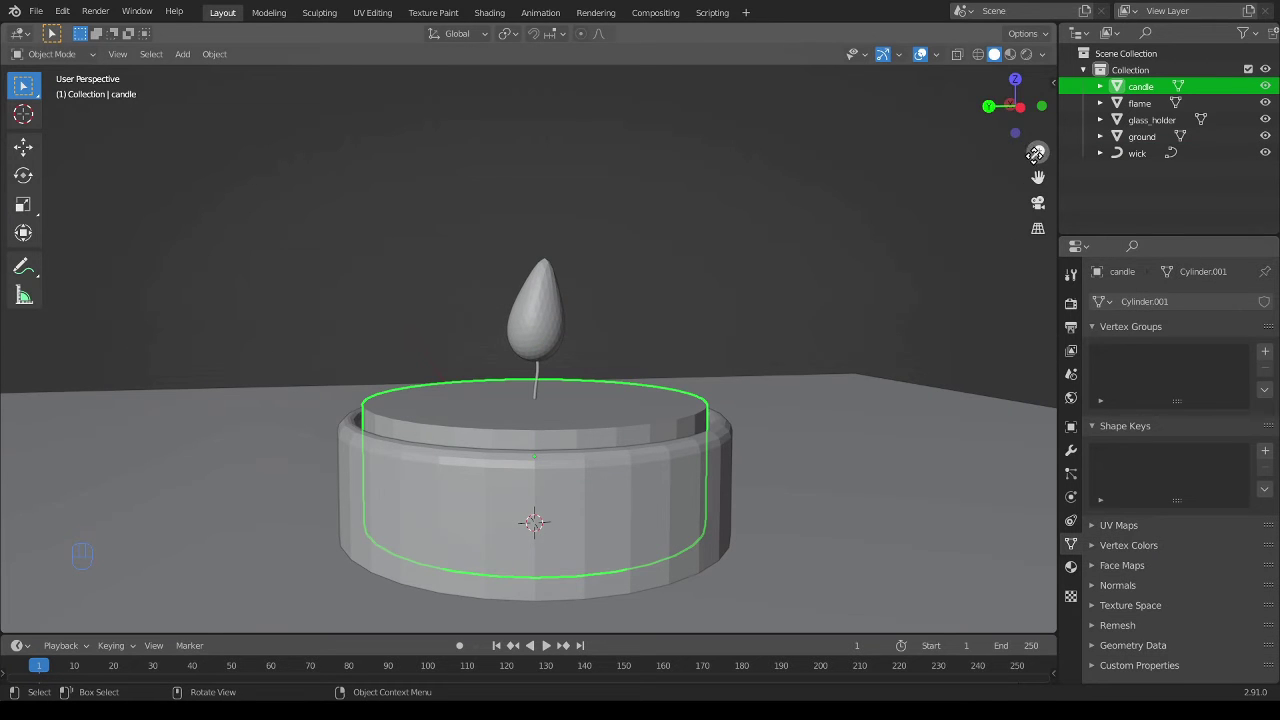
{"action": "left_click", "coordinate": [1020, 105]}
{"action": "key", "text": "s"}
{"action": "key", "text": "z"}
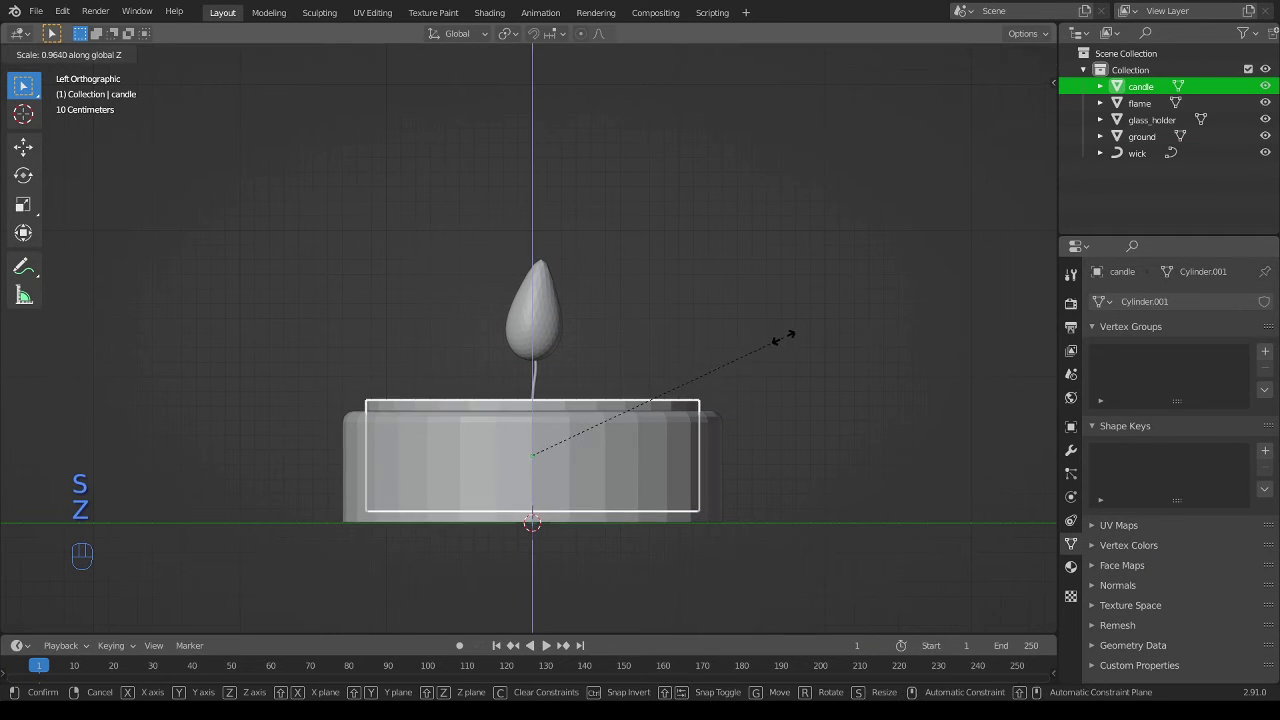
{"action": "left_click", "coordinate": [786, 350]}
- Lower the candle, wick and flame together by about 0.05 m along the Z axis
{"action": "left_click", "coordinate": [536, 374], "text": "shift"}
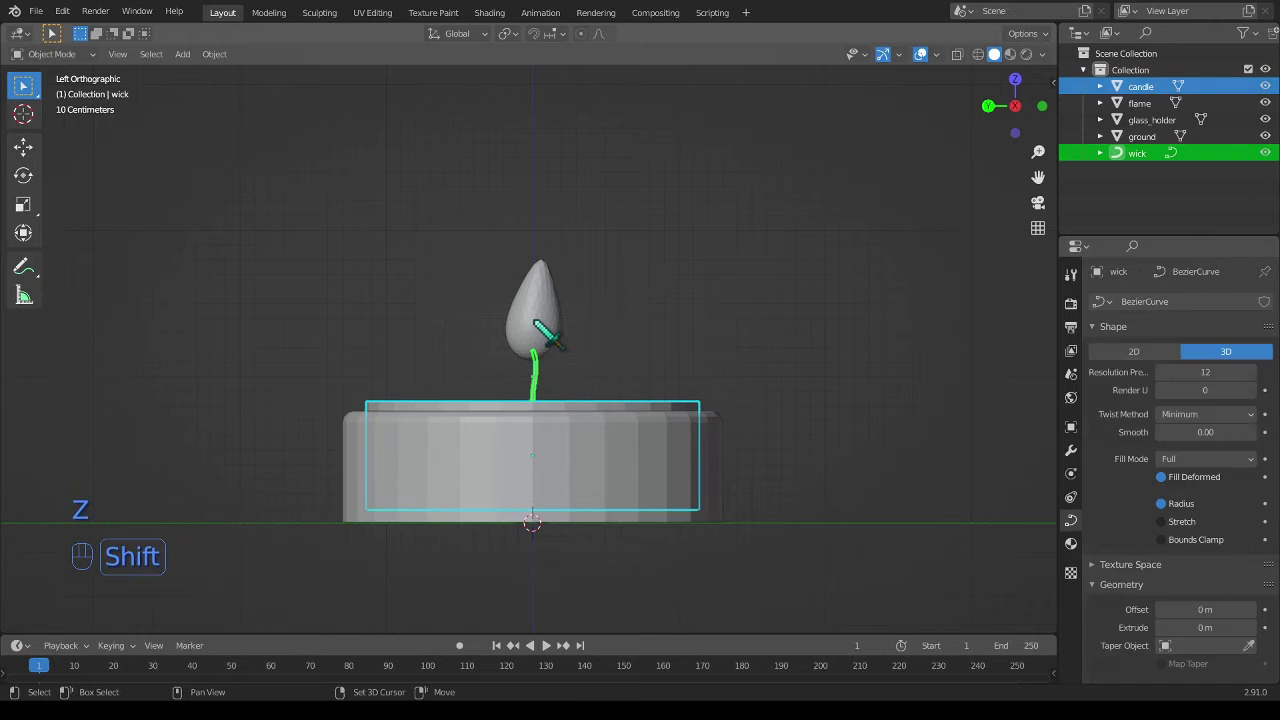
{"action": "left_click", "coordinate": [548, 330], "text": "shift"}
{"action": "key", "text": "g"}
{"action": "key", "text": "z"}
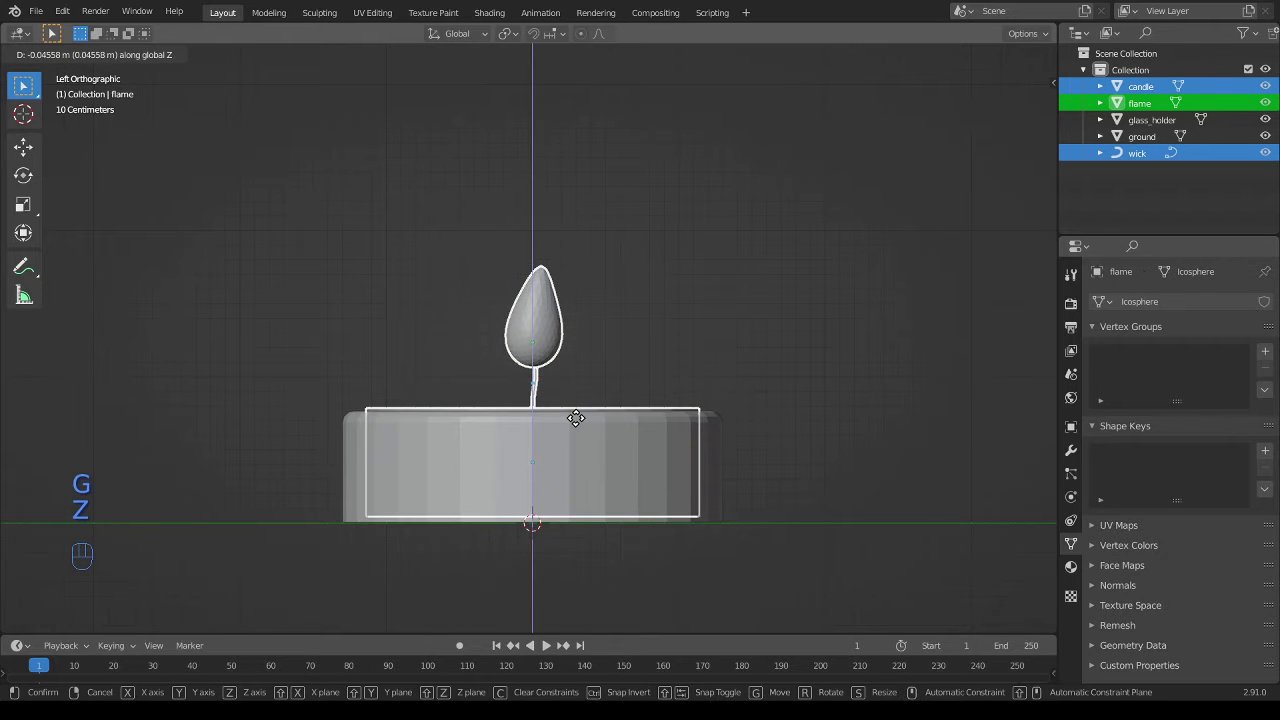
{"action": "left_click", "coordinate": [574, 420]}
{"action": "middle_click_drag", "start_coordinate": [574, 420], "coordinate": [774, 362]}
- Lower only the flame by about 0.105 m along the Z axis over the wick
{"action": "left_click", "coordinate": [549, 322]}
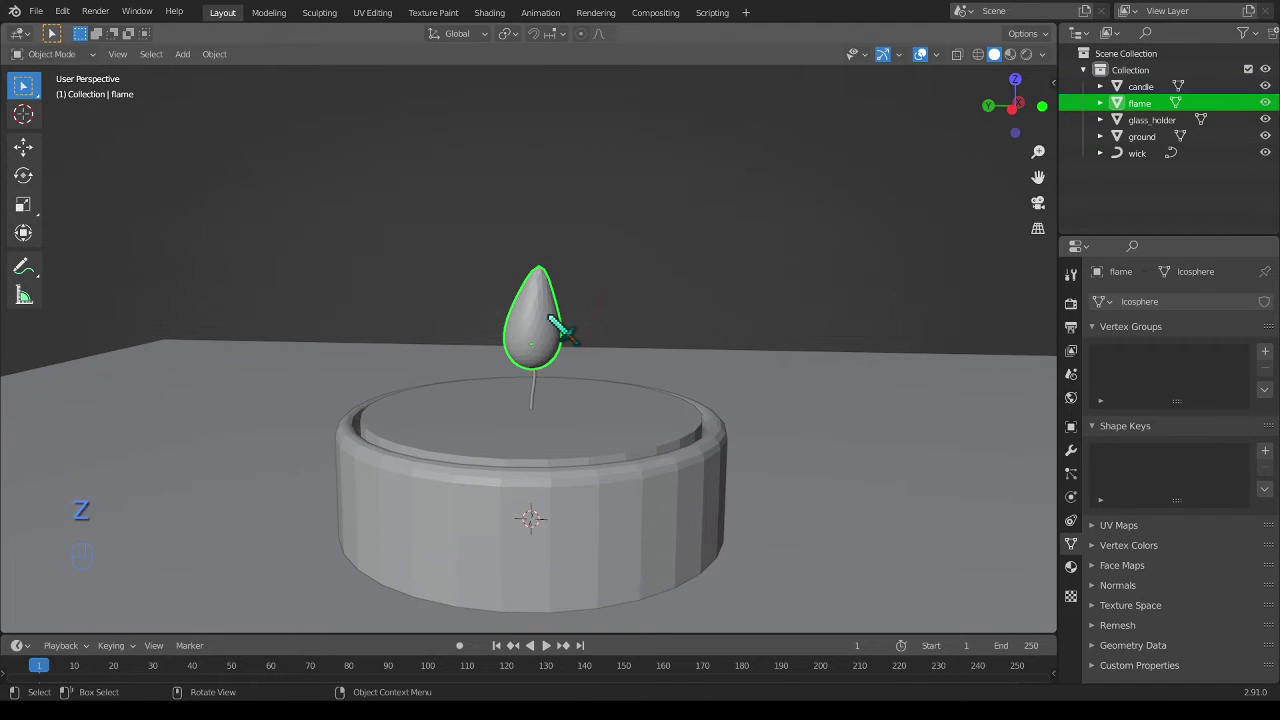
{"action": "key", "text": "g"}
{"action": "key", "text": "z"}
{"action": "left_click", "coordinate": [561, 347]}
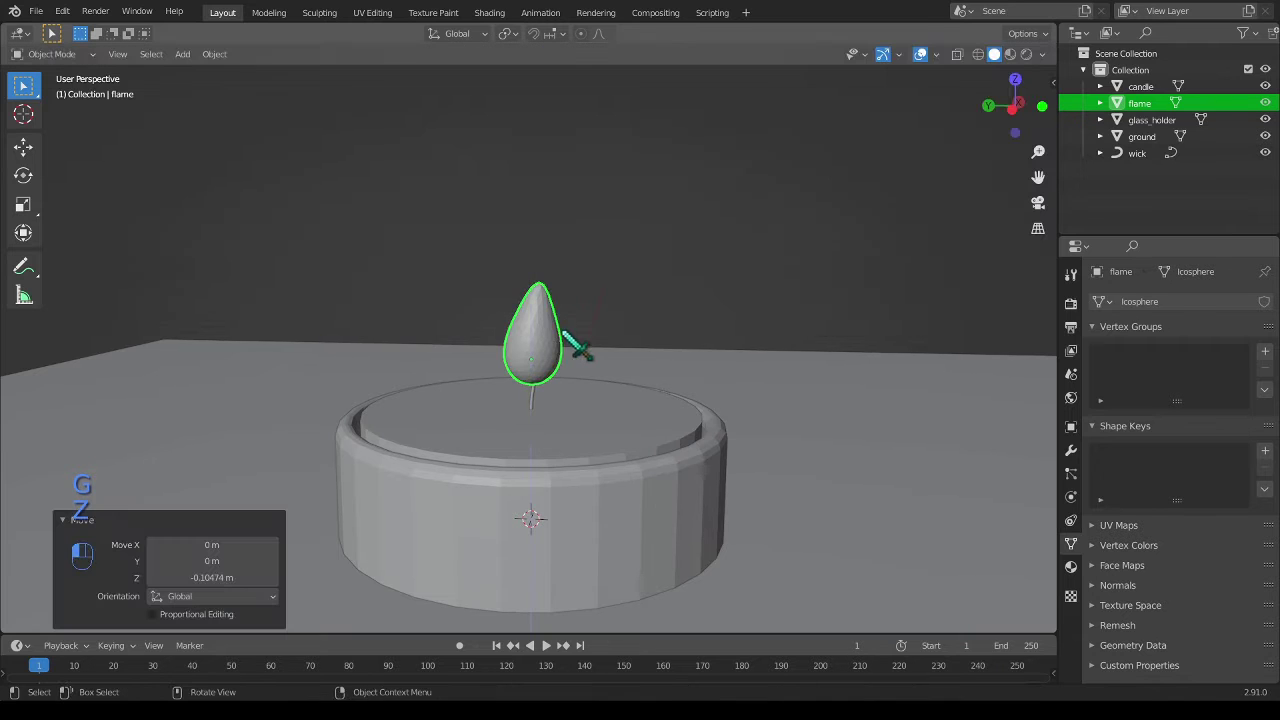
{"action": "middle_click_drag", "start_coordinate": [634, 360], "coordinate": [551, 343]}
- Lower the flame another 0.094 m or so along Z to sit closer to the candle, and save the file
{"action": "key", "text": "g"}
{"action": "key", "text": "z"}
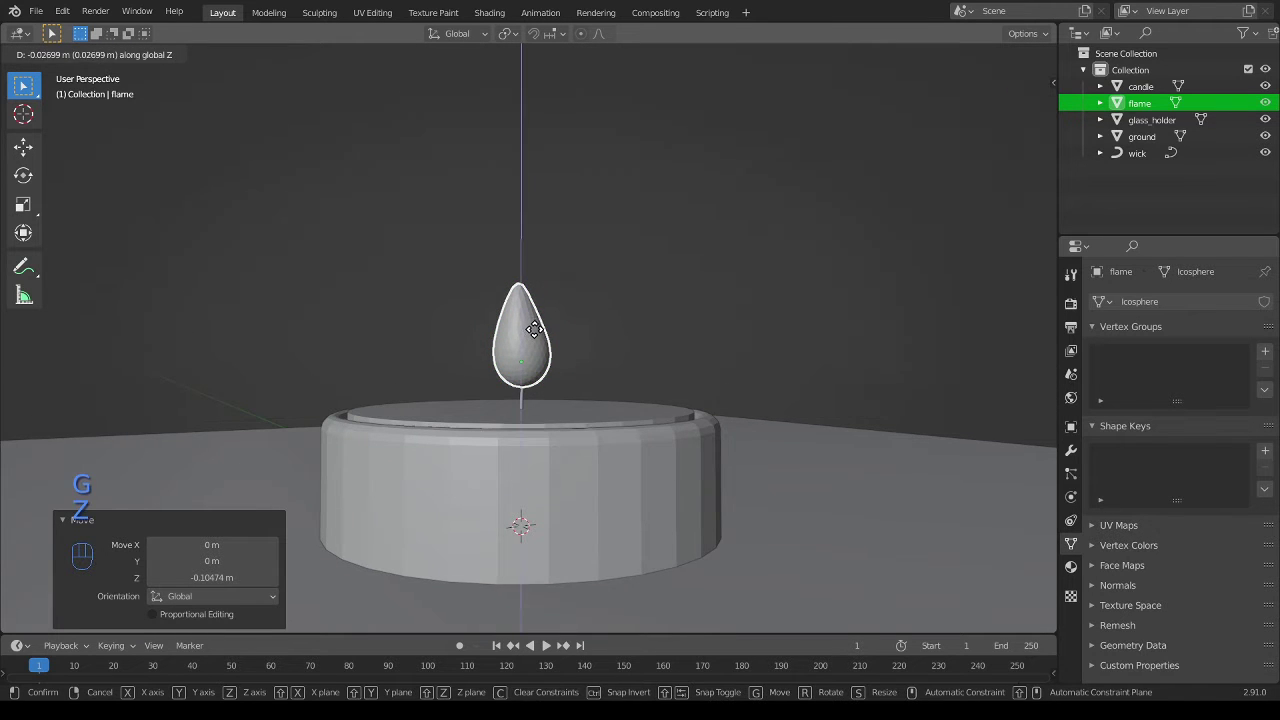
{"action": "left_click", "coordinate": [538, 345]}
{"action": "middle_click_drag", "start_coordinate": [523, 357], "coordinate": [354, 349]}
{"action": "scroll", "coordinate": [354, 365], "scroll_direction": "up", "scroll_amount": 5}
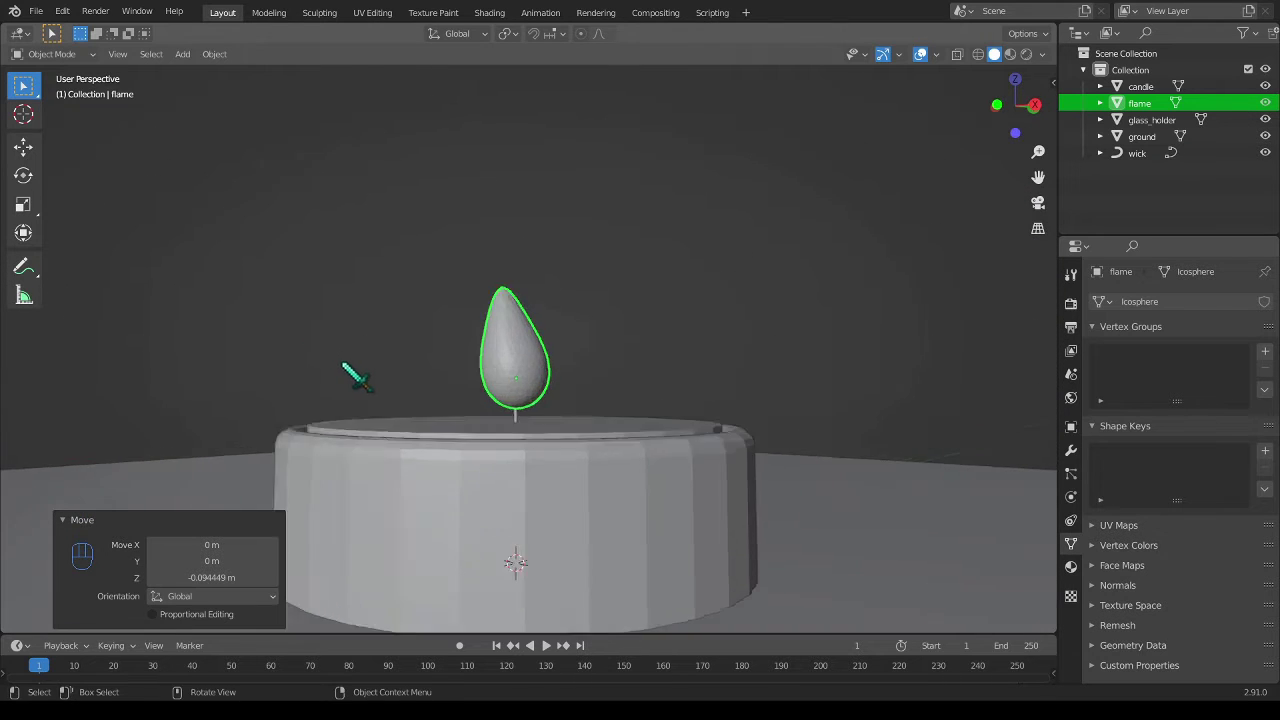
{"action": "middle_click_drag", "start_coordinate": [451, 423], "coordinate": [713, 298]}
{"action": "scroll", "coordinate": [735, 410], "scroll_direction": "down", "scroll_amount": 5}
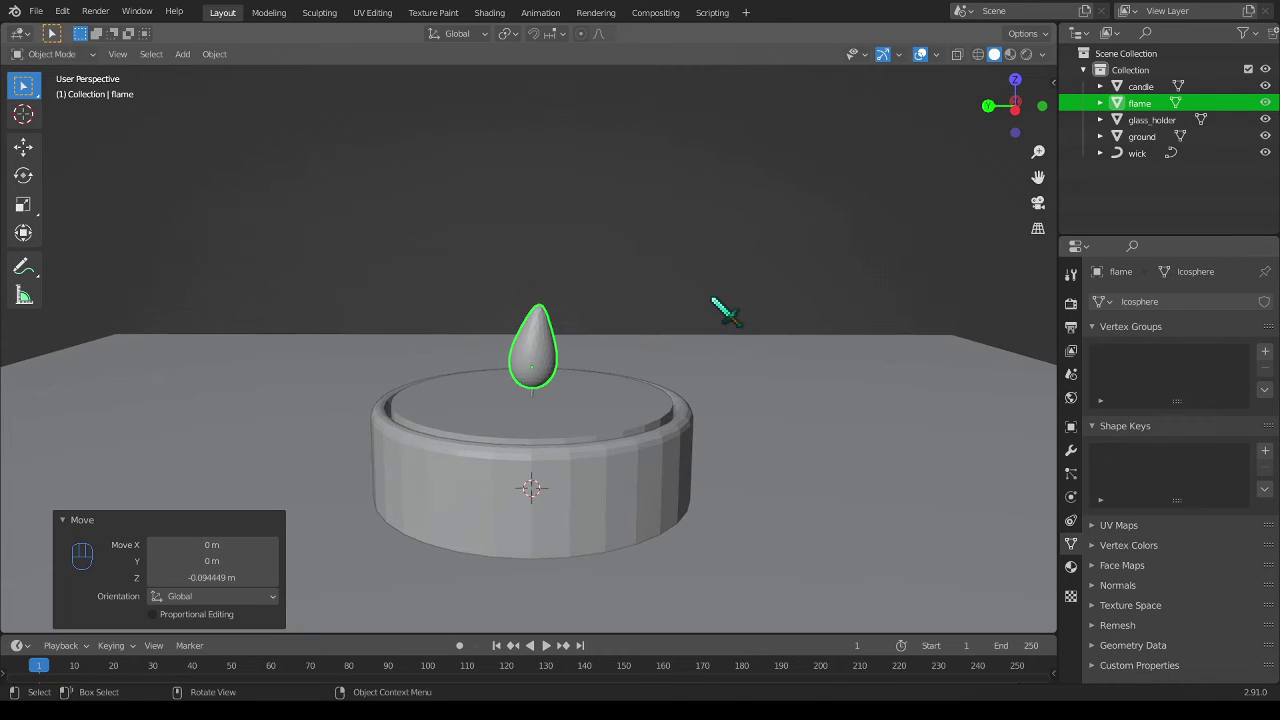
{"action": "key", "text": "ctrl+s"}
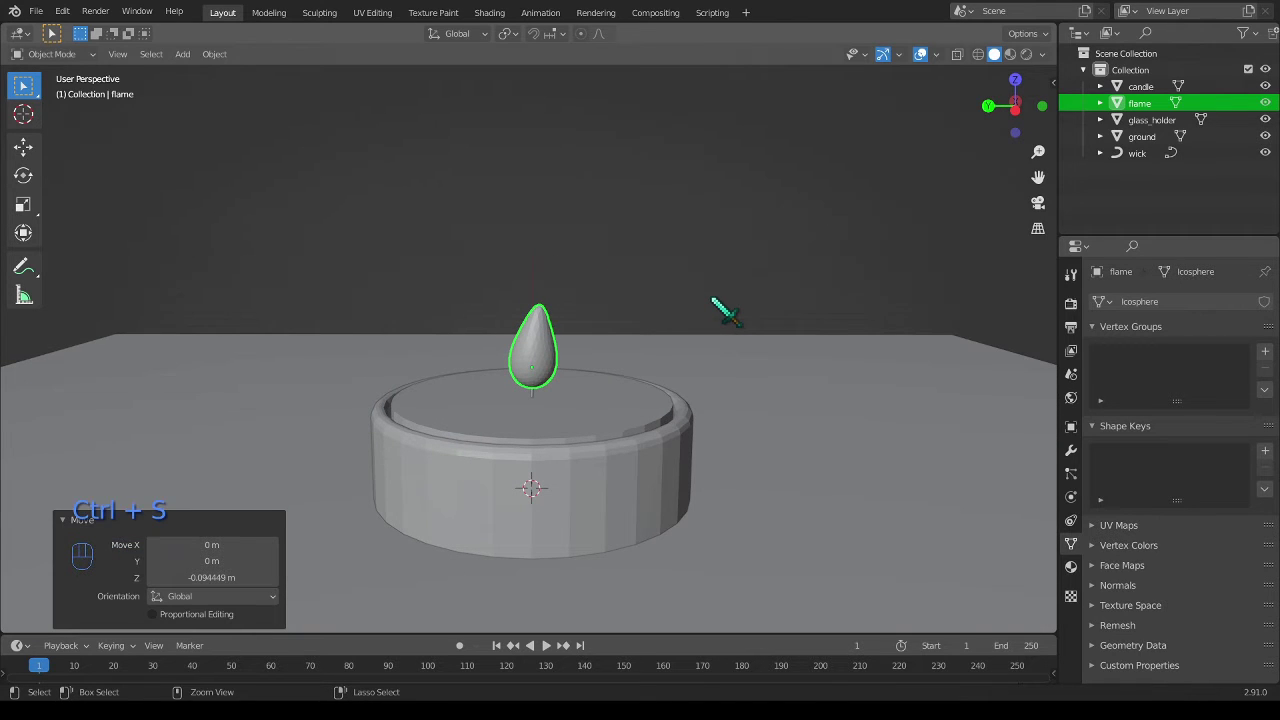
- Apply smooth shading to the flame
{"action": "middle_click_drag", "start_coordinate": [713, 298], "coordinate": [745, 300]}
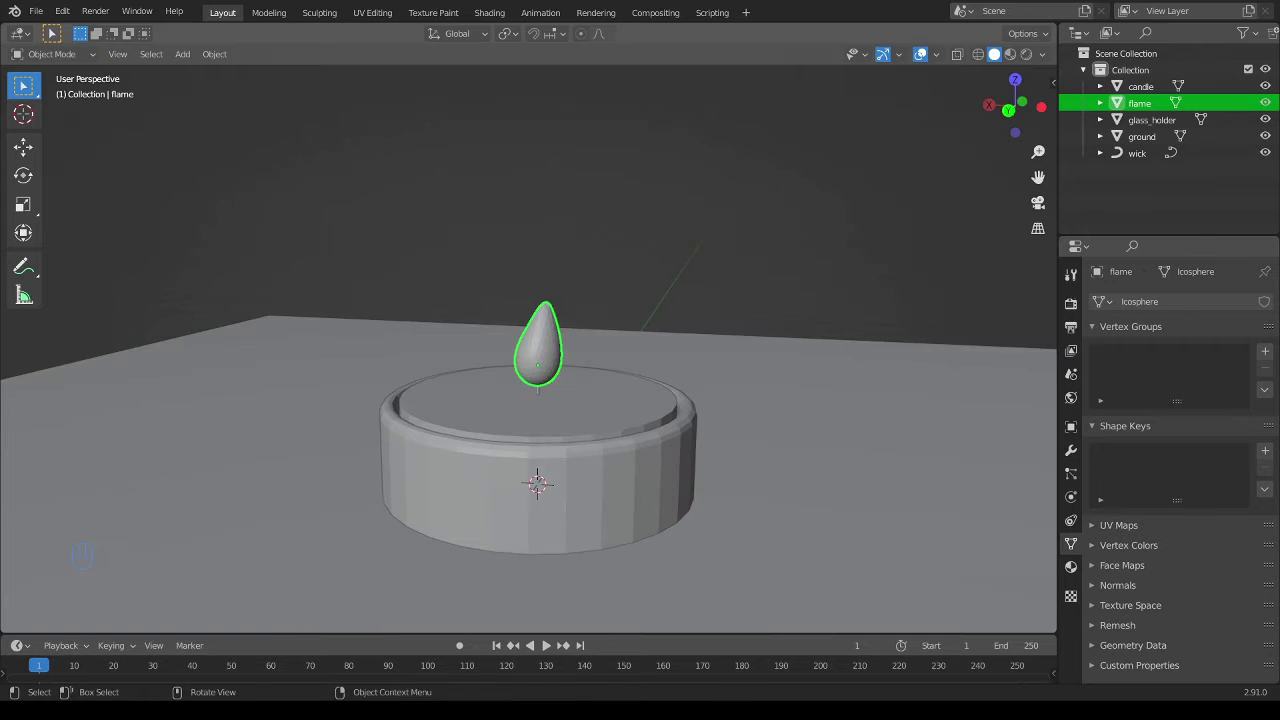
{"action": "right_click", "coordinate": [566, 356]}
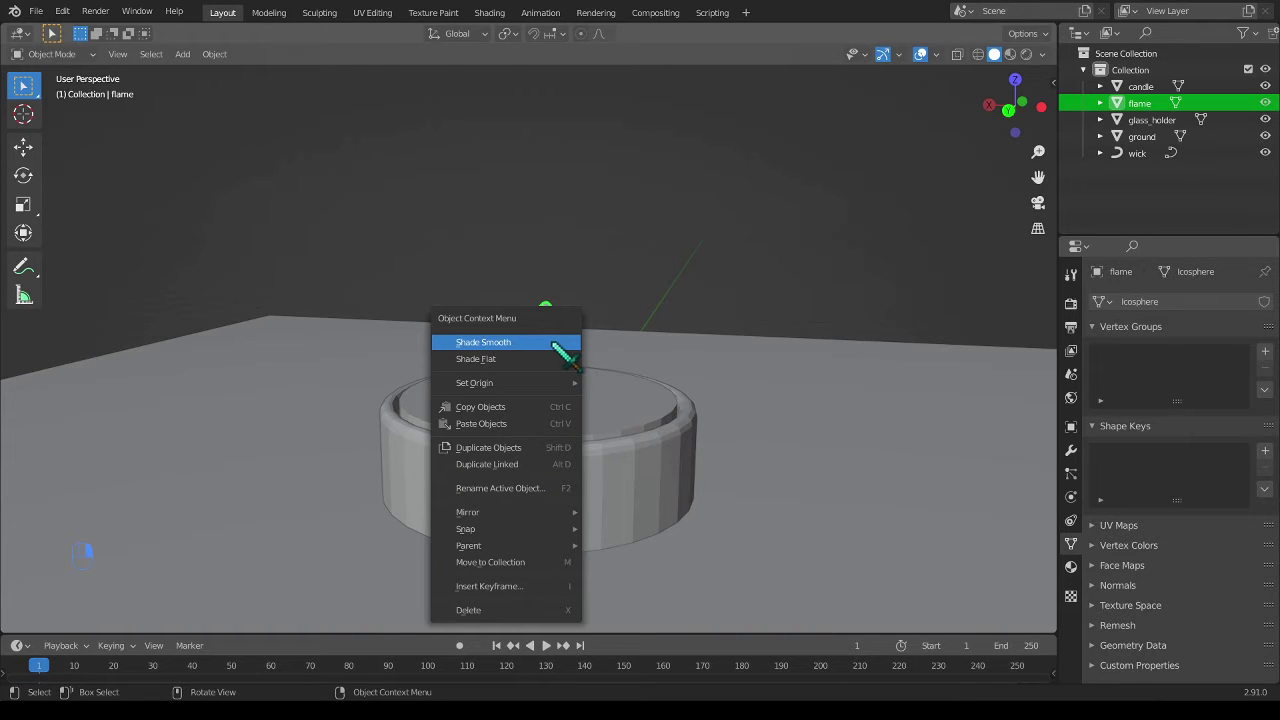
{"action": "left_click", "coordinate": [556, 346]}
{"action": "mouse_move", "coordinate": [587, 385]}
{"action": "middle_mouse_down"}
{"action": "mouse_move", "coordinate": [680, 334]}
{"action": "mouse_move", "coordinate": [566, 389]}
{"action": "mouse_move", "coordinate": [585, 397]}
{"action": "middle_mouse_up"}
{"action": "middle_click_drag", "start_coordinate": [634, 440], "coordinate": [585, 414], "text": "shift"}
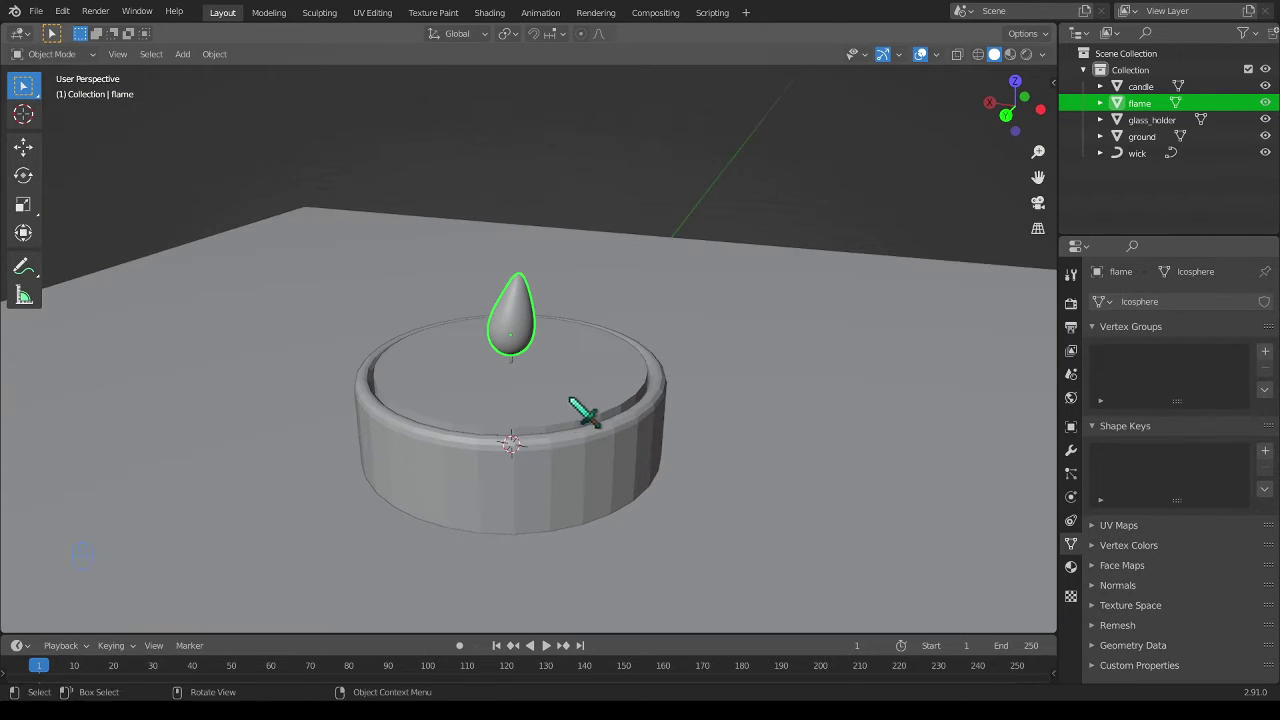
- Hide the glass holder in the back orthographic view
{"action": "left_click", "coordinate": [566, 393]}
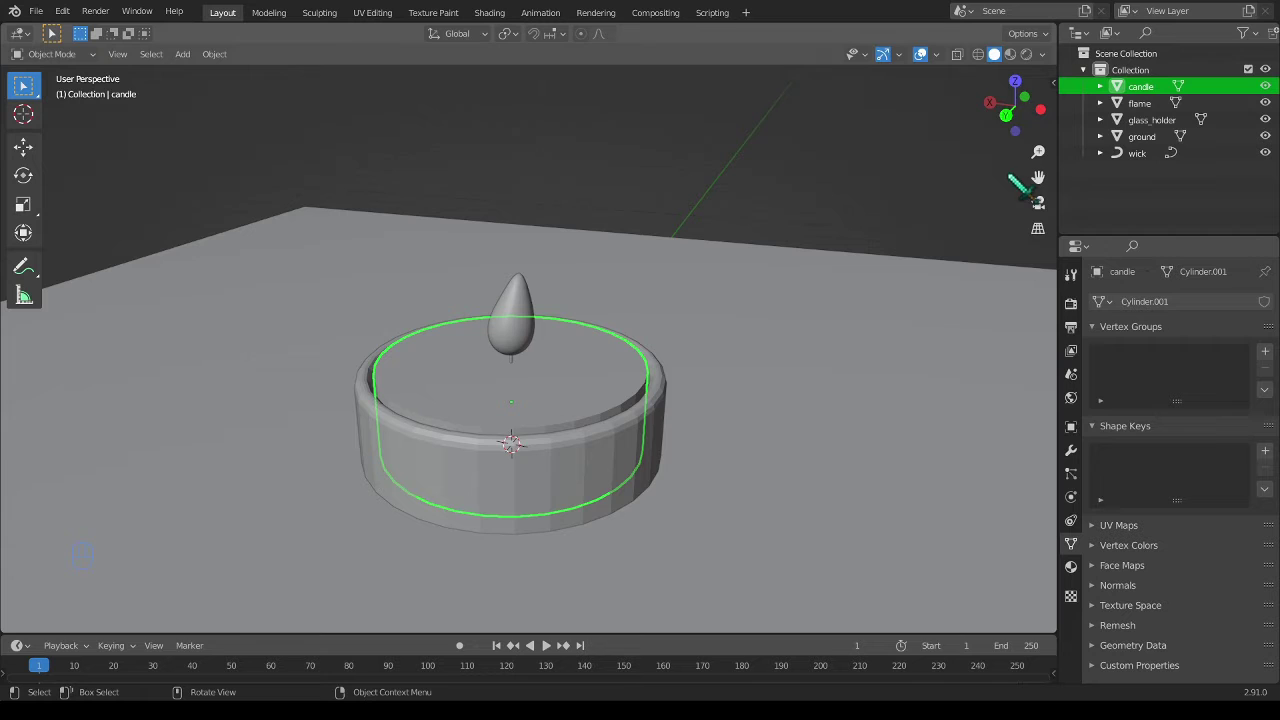
{"action": "left_click", "coordinate": [1005, 115]}
{"action": "left_click", "coordinate": [570, 446]}
{"action": "key", "text": "h"}
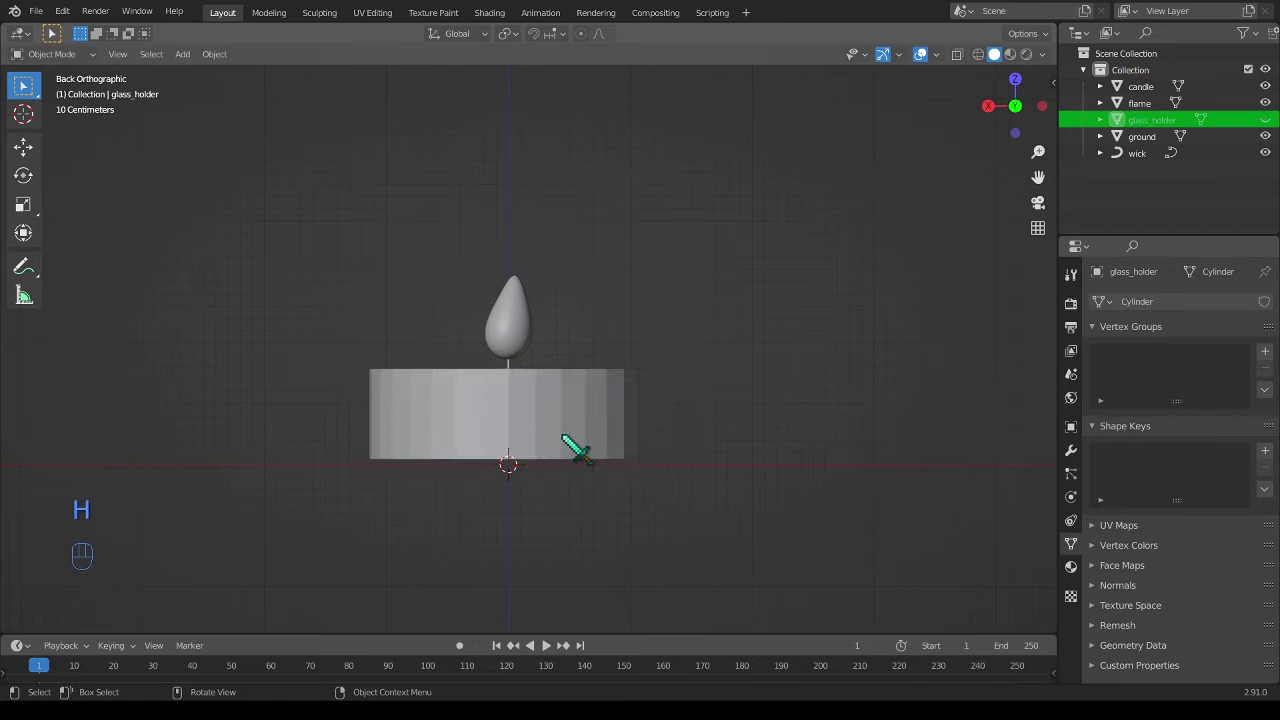
- Scale the candle to about 0.933 along the Z axis and move it slightly along Z
{"action": "left_click", "coordinate": [532, 407]}
{"action": "key", "text": "s"}
{"action": "key", "text": "z"}
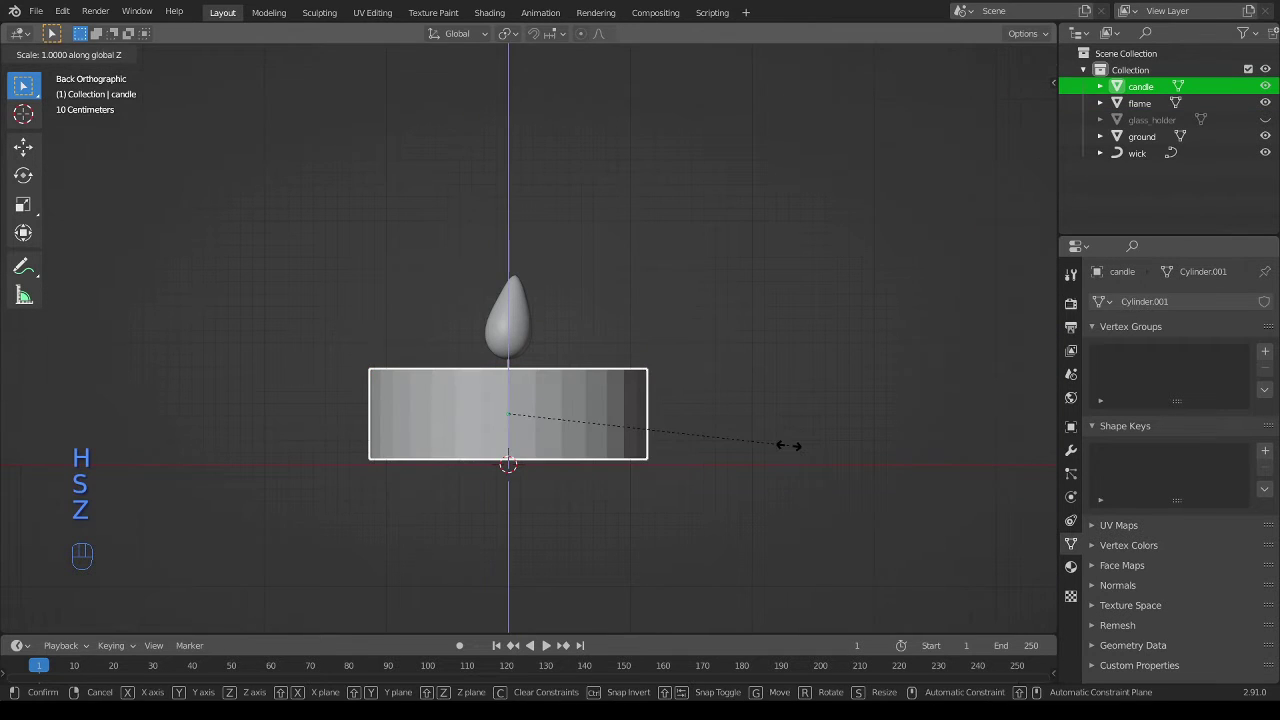
{"action": "left_click", "coordinate": [773, 448]}
{"action": "key", "text": "g"}
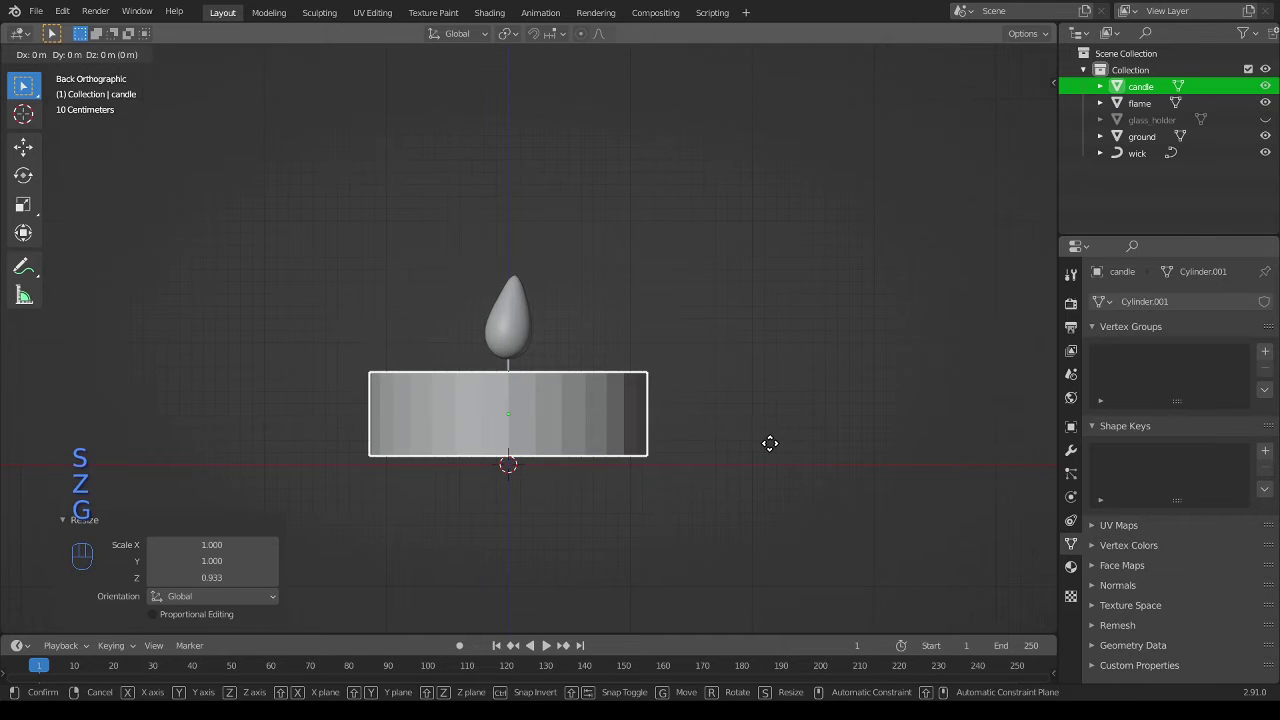
{"action": "key", "text": "z"}
{"action": "left_click", "coordinate": [770, 446]}
- Inset the candle's top face by about 0.067 m, working from the top view
{"action": "middle_click_drag", "start_coordinate": [690, 432], "coordinate": [580, 457]}
{"action": "scroll", "coordinate": [600, 434], "scroll_direction": "up", "scroll_amount": 2}
{"action": "key", "text": "Tab"}
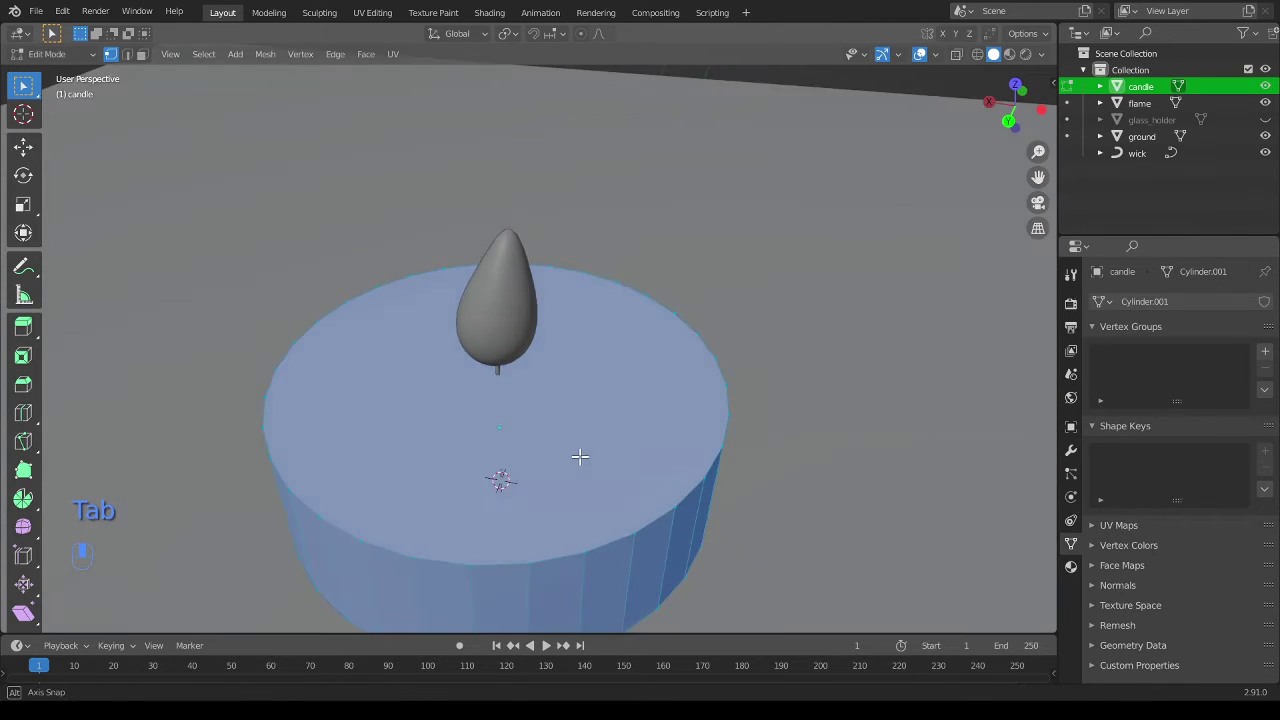
{"action": "key", "text": "3"}
{"action": "left_click", "coordinate": [622, 424]}
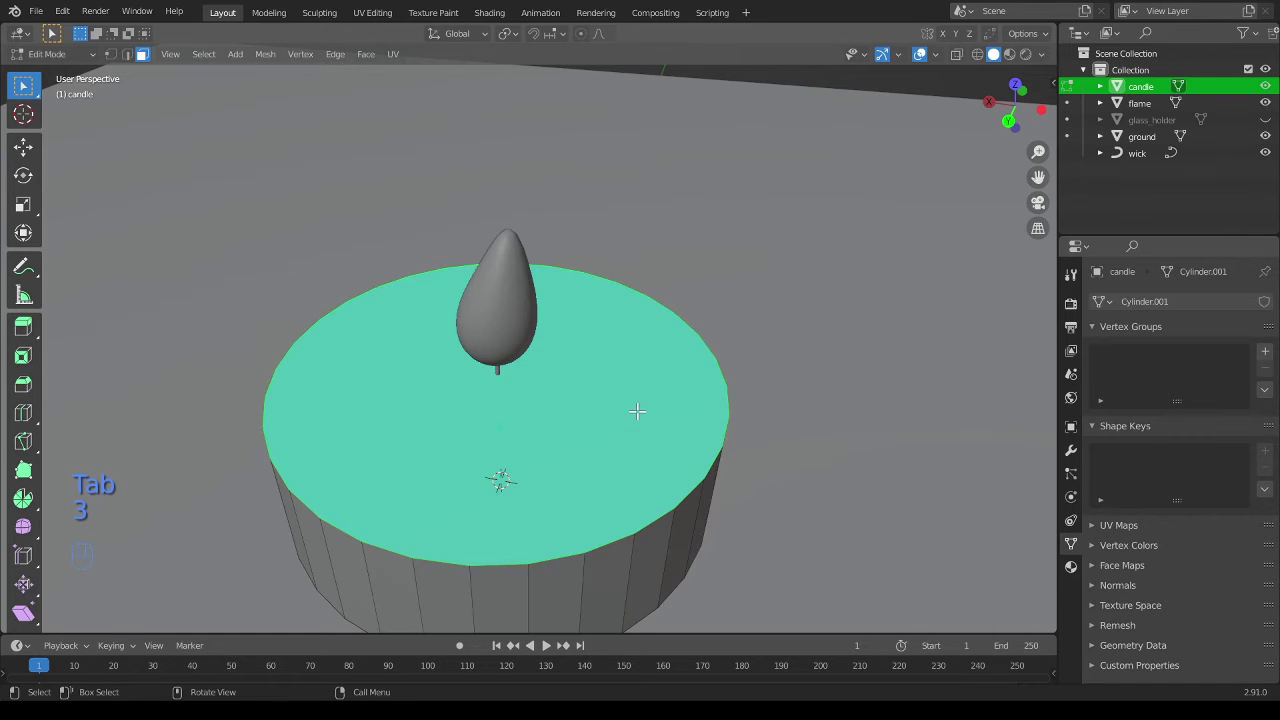
{"action": "middle_click_drag", "start_coordinate": [634, 413], "coordinate": [730, 446]}
{"action": "key", "text": "KP_7"}
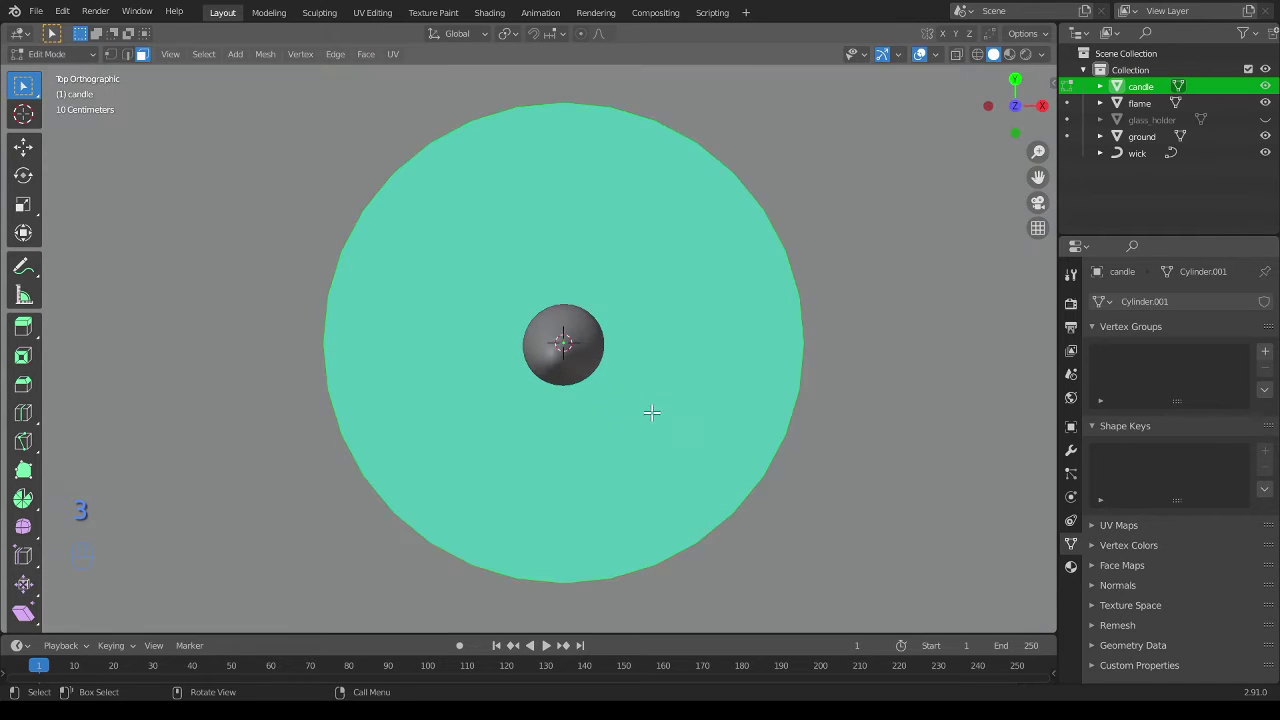
{"action": "key", "text": "i"}
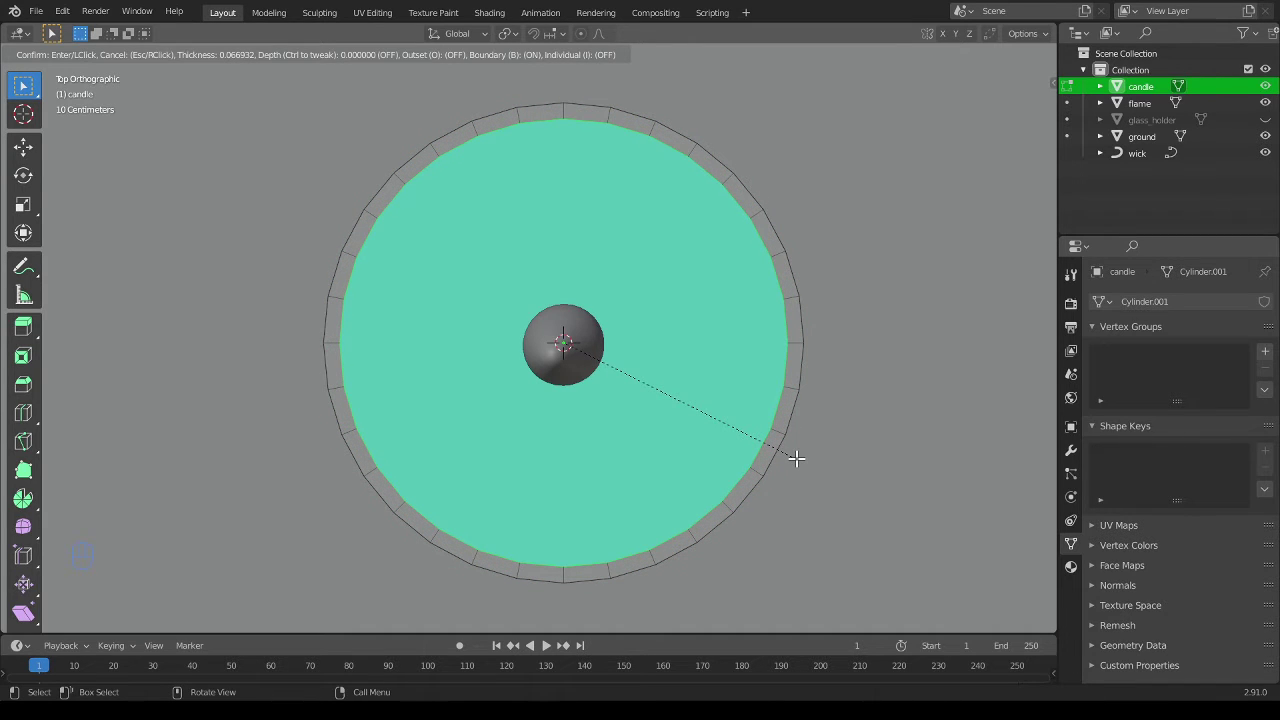
{"action": "left_click", "coordinate": [796, 458]}
{"action": "middle_click_drag", "start_coordinate": [792, 456], "coordinate": [569, 294]}
{"action": "scroll", "coordinate": [569, 294], "scroll_direction": "up", "scroll_amount": 2}
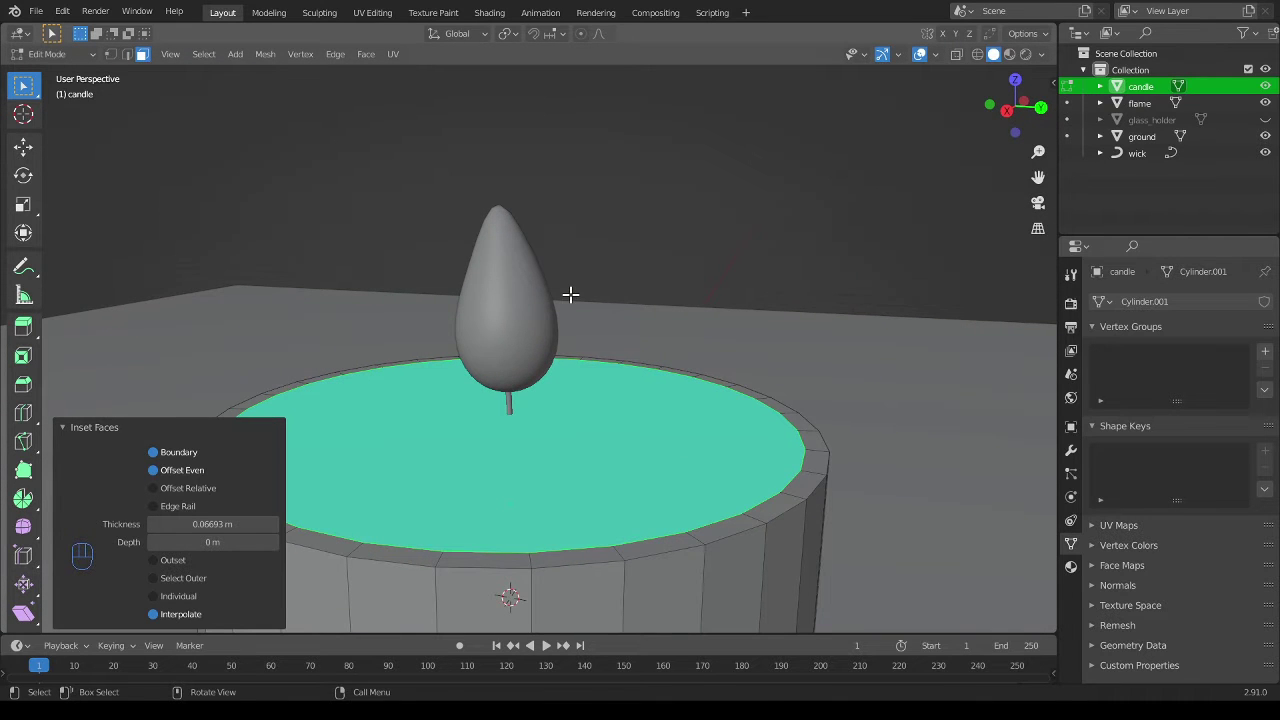
{"action": "key", "text": "g"}
{"action": "key", "text": "z"}
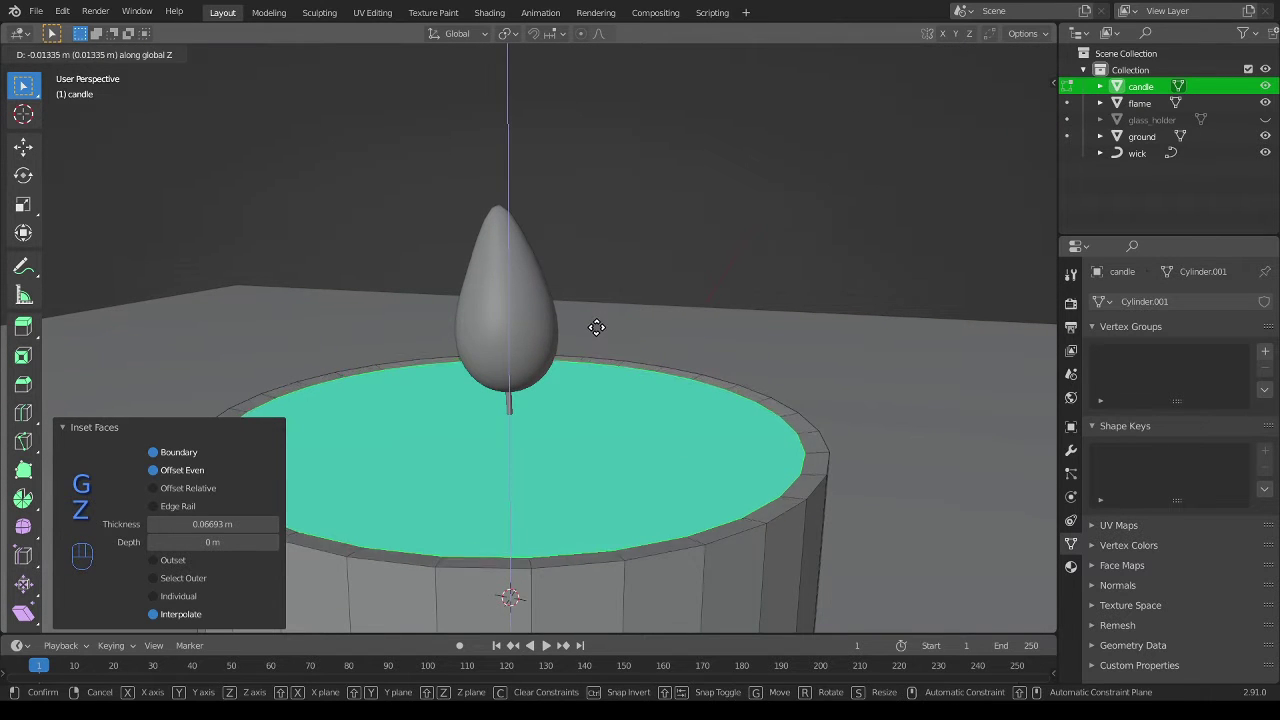
{"action": "right_click", "coordinate": [596, 329]}
{"action": "key", "text": "ctrl+z"}
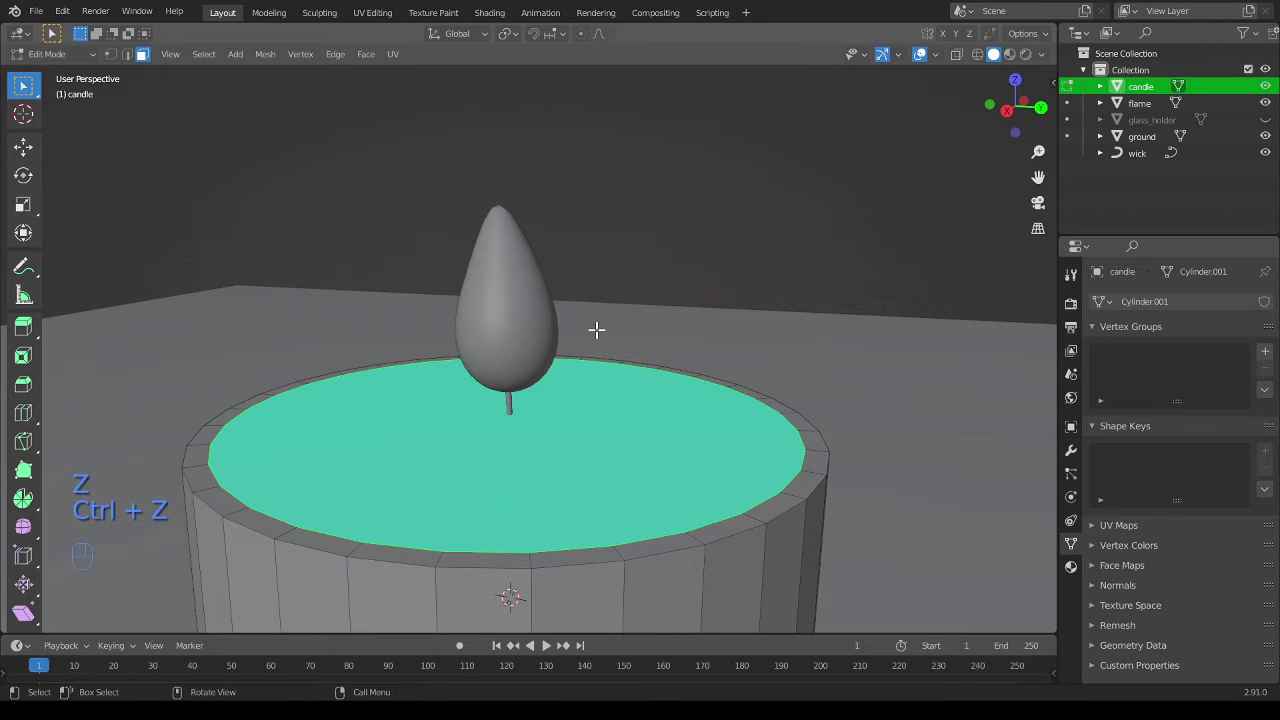
- Extrude the candle's inset top face about 0.06 m down along the Z axis to form a recess
{"action": "key", "text": "e"}
{"action": "key", "text": "z"}
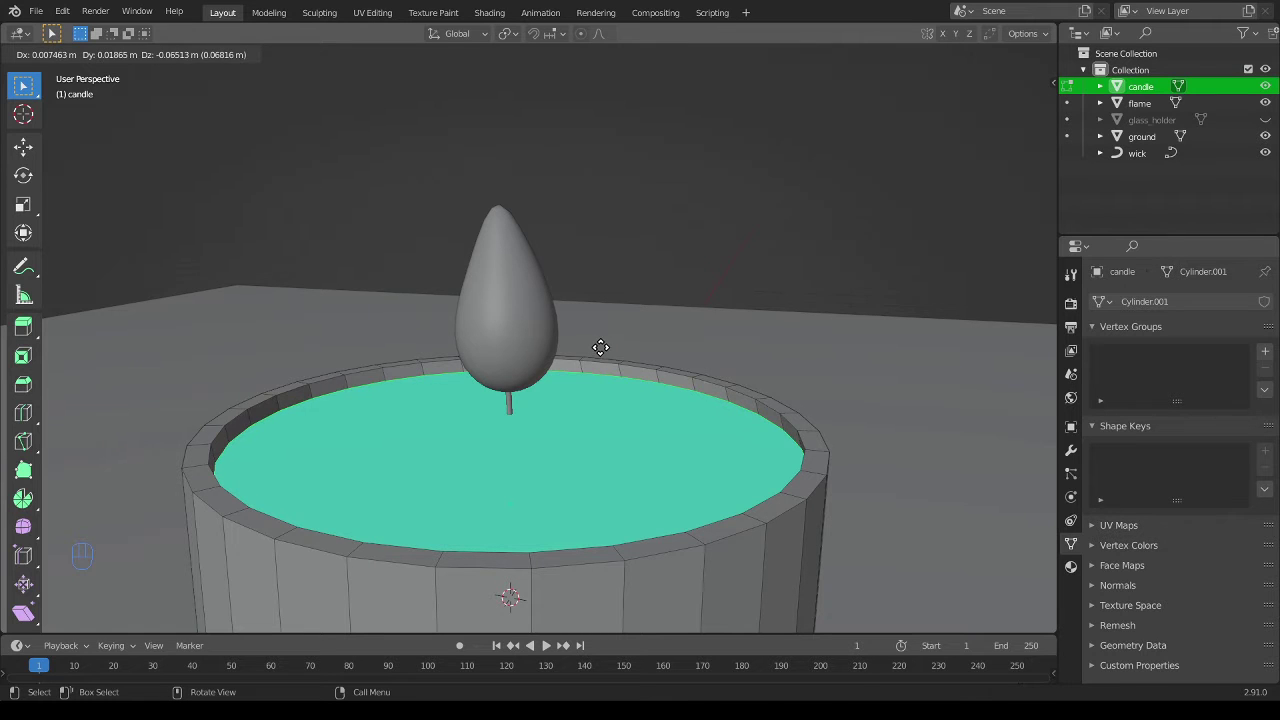
{"action": "key", "text": "z"}
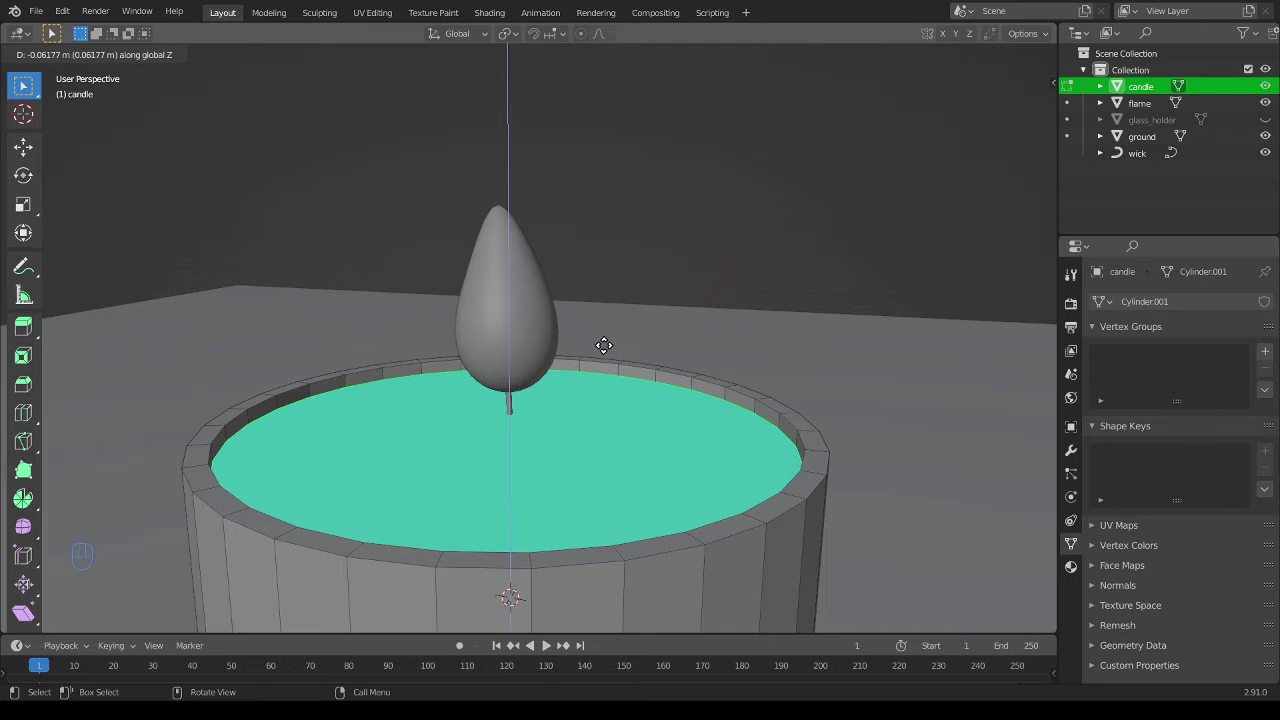
{"action": "left_click", "coordinate": [601, 347]}
- Select the upper and lower edge loops of the candle's recess and try to bevel them with 3 segments
{"action": "key", "text": "2"}
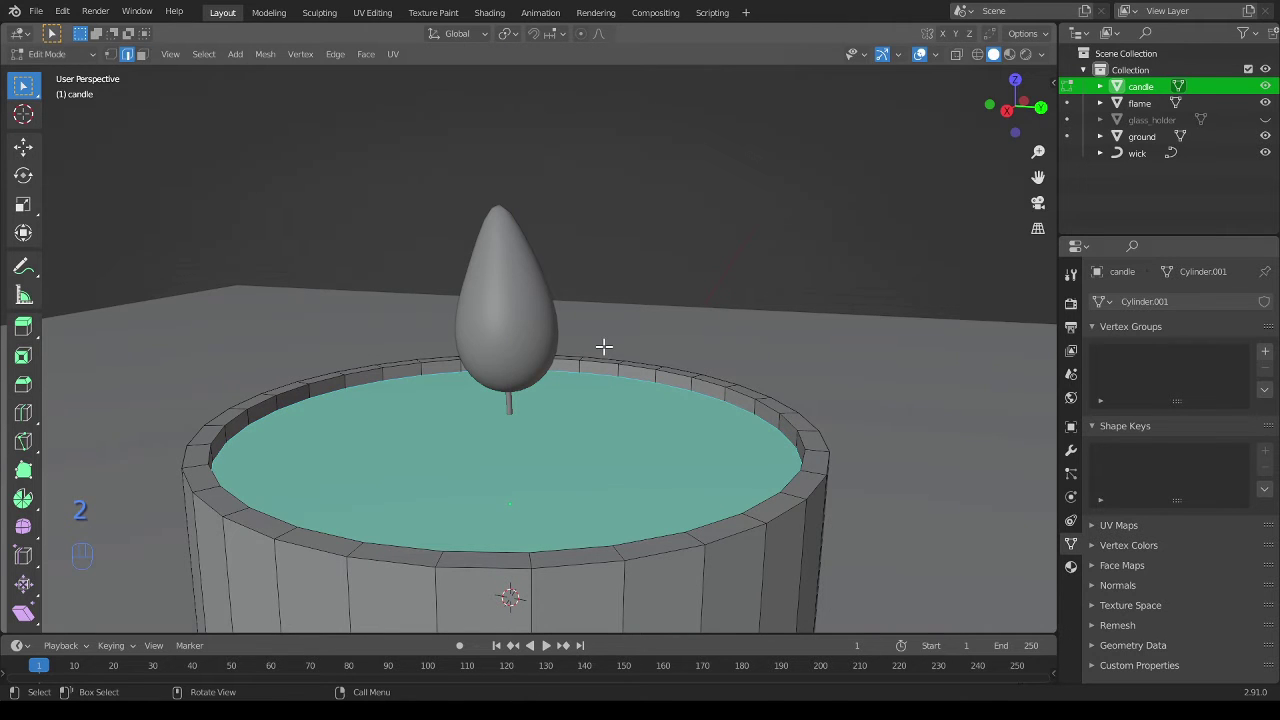
{"action": "left_click", "coordinate": [676, 377], "text": "alt"}
{"action": "left_click", "coordinate": [673, 385], "text": "alt+shift"}
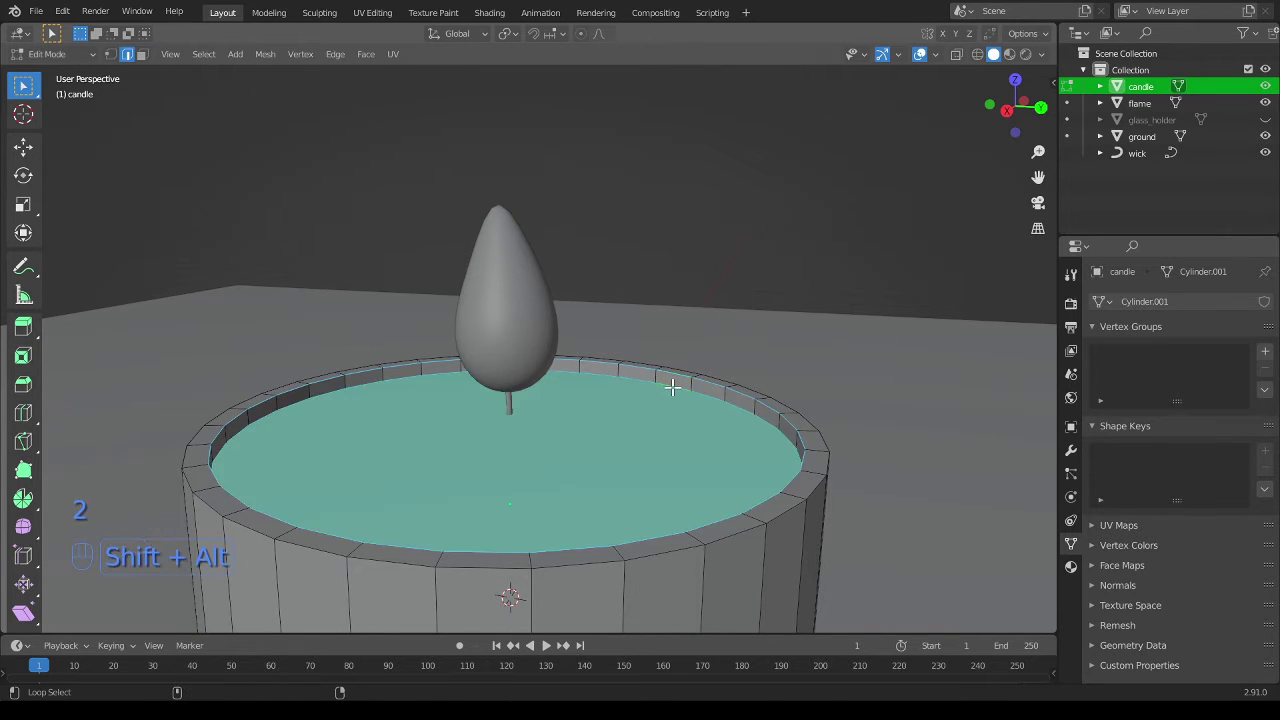
{"action": "middle_click_drag", "start_coordinate": [588, 391], "coordinate": [556, 417]}
{"action": "key", "text": "ctrl+b"}
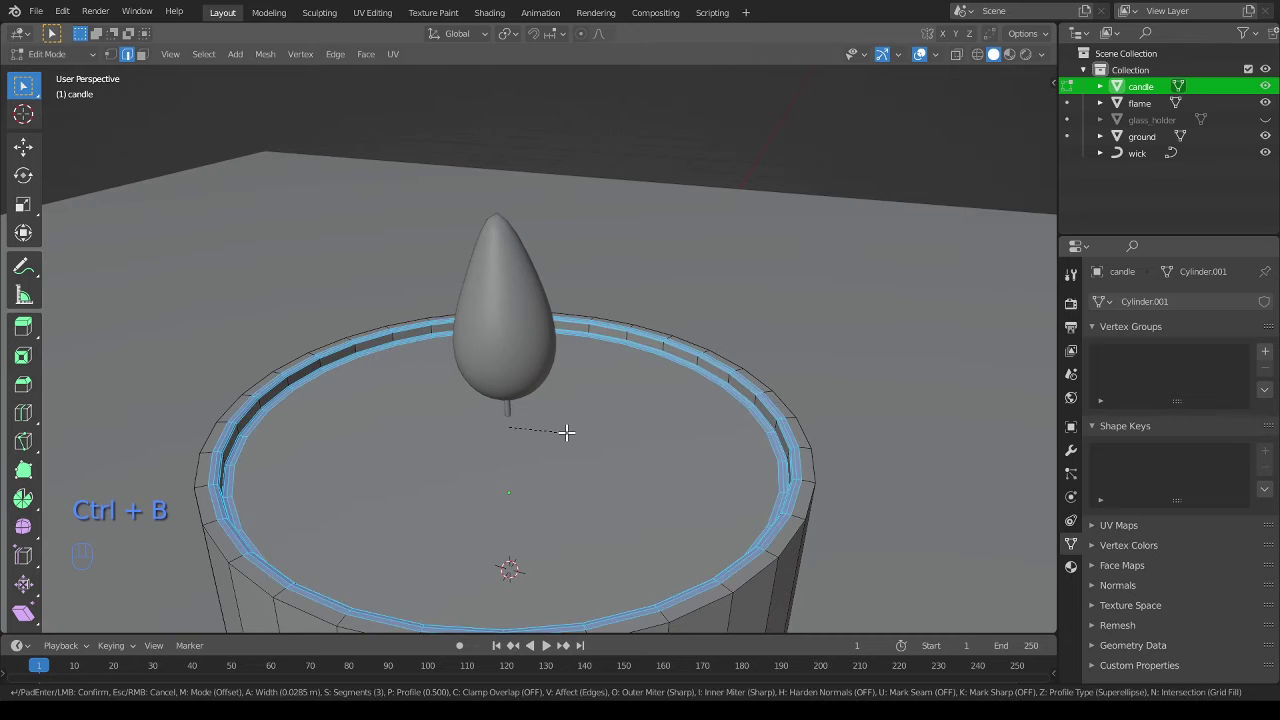
{"action": "key", "text": "ctrl+z"}
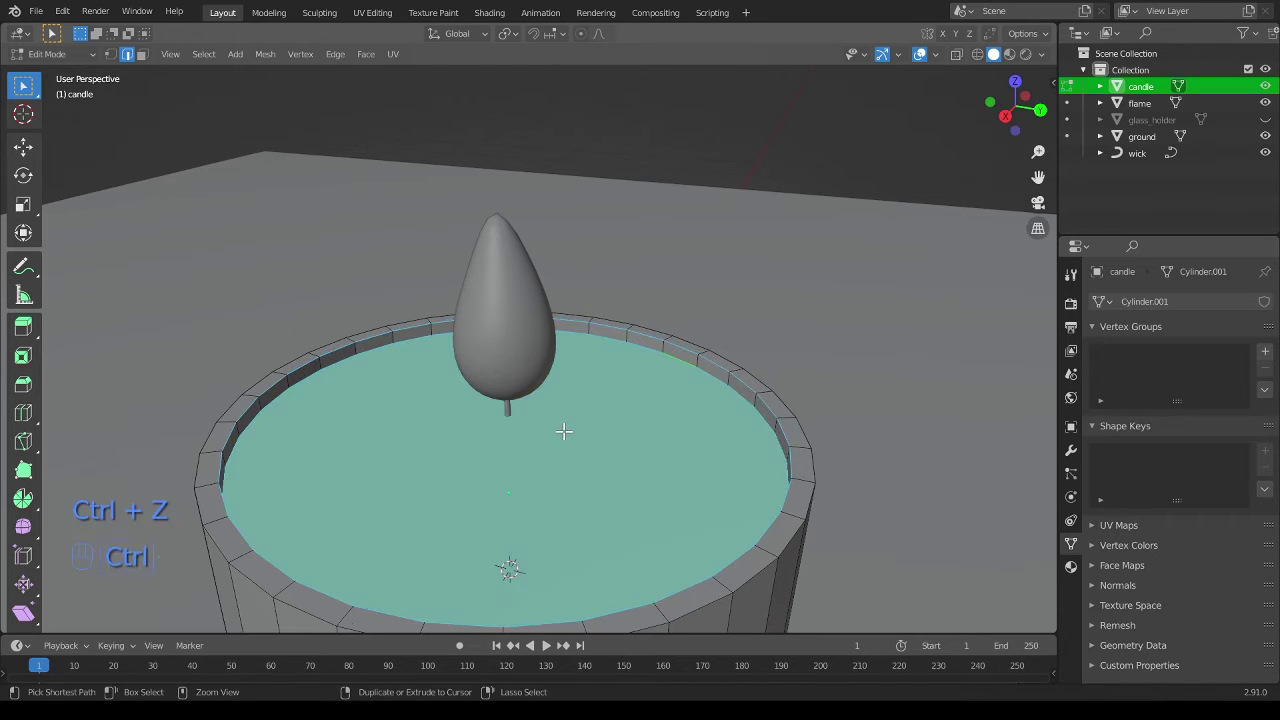
- Apply the candle's scale in Object Mode
{"action": "key", "text": "Tab"}
{"action": "key", "text": "ctrl+a"}
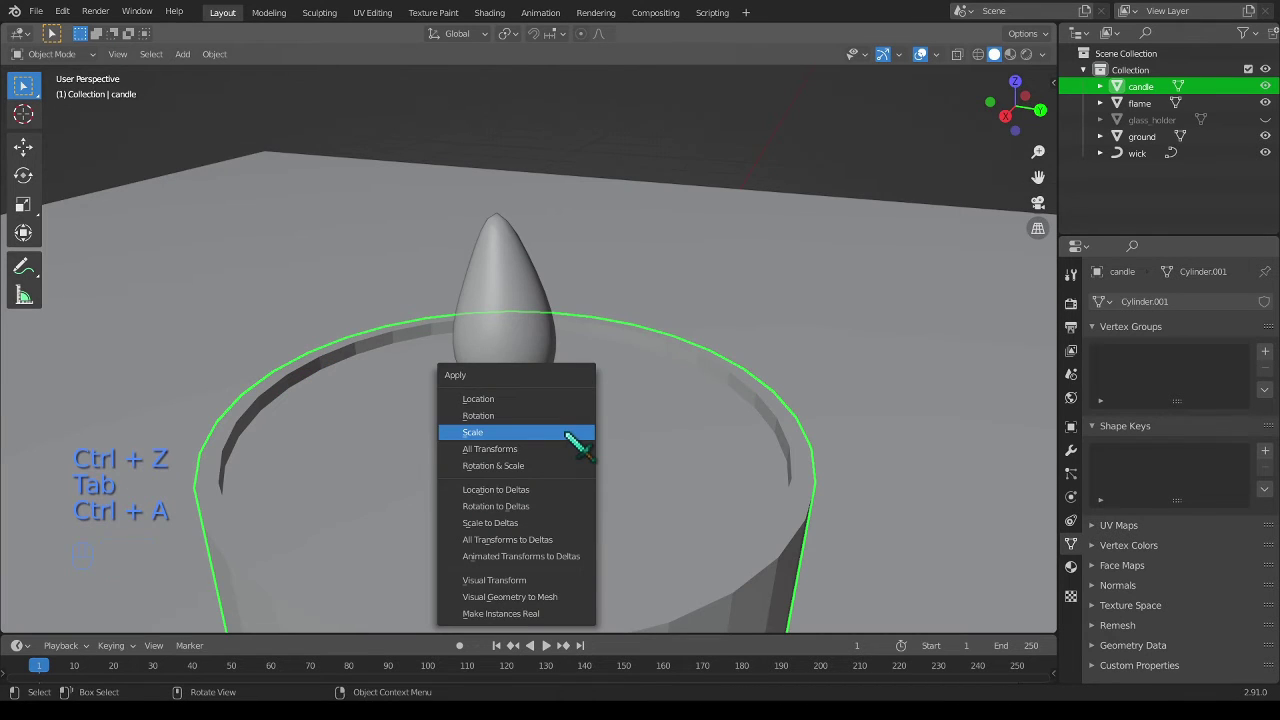
{"action": "left_click", "coordinate": [577, 442]}
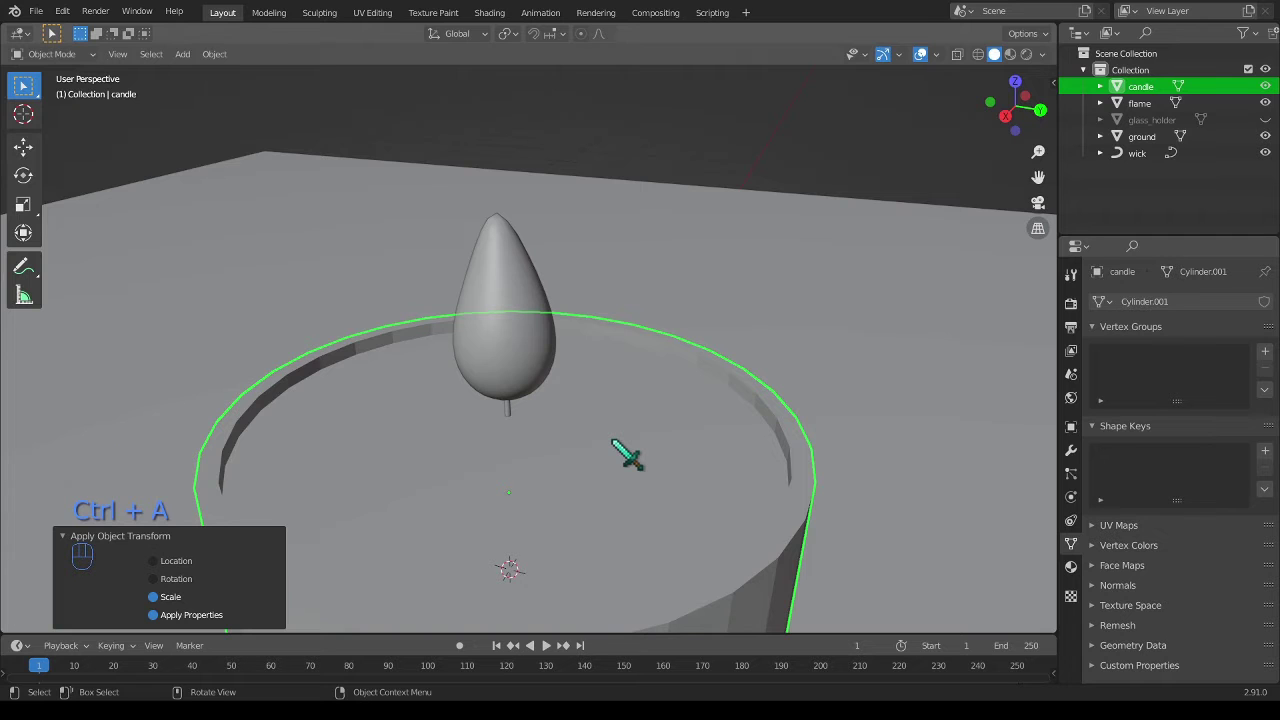
- Bevel the two selected edge loops of the candle's recess by about 0.021 m with 3 segments
{"action": "key", "text": "Tab"}
{"action": "key", "text": "ctrl"}
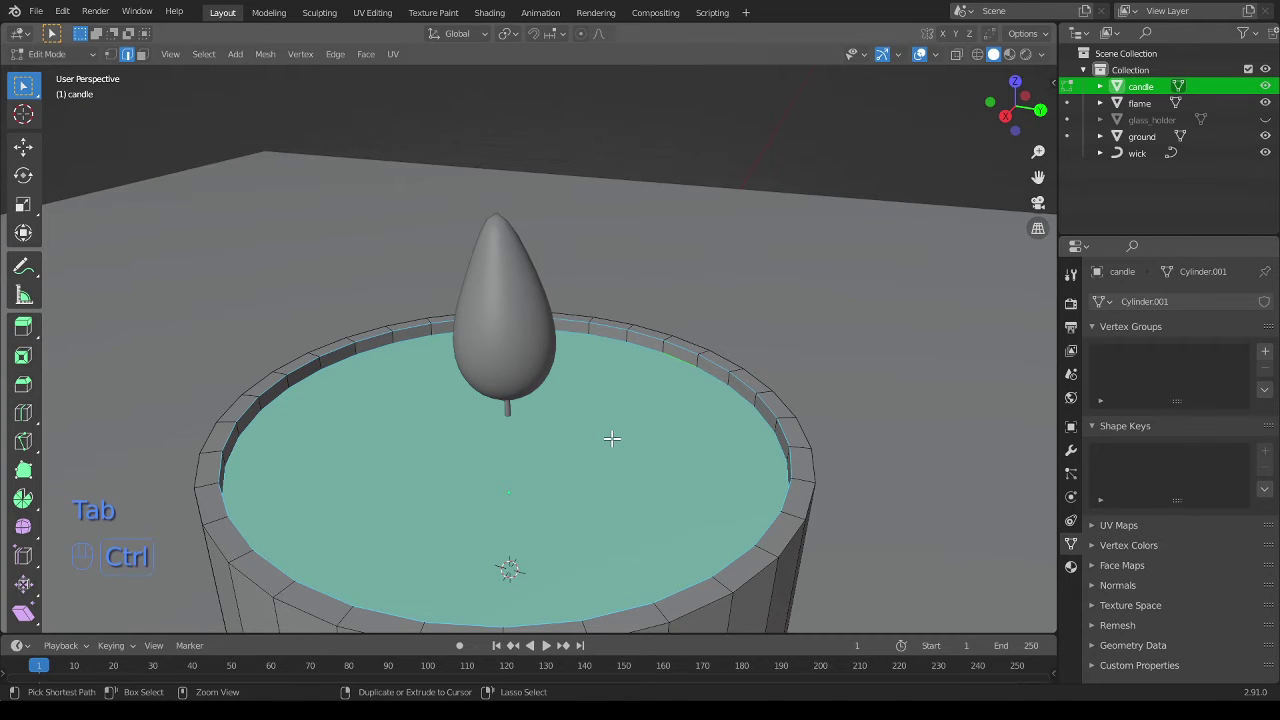
{"action": "key", "text": "ctrl+b"}
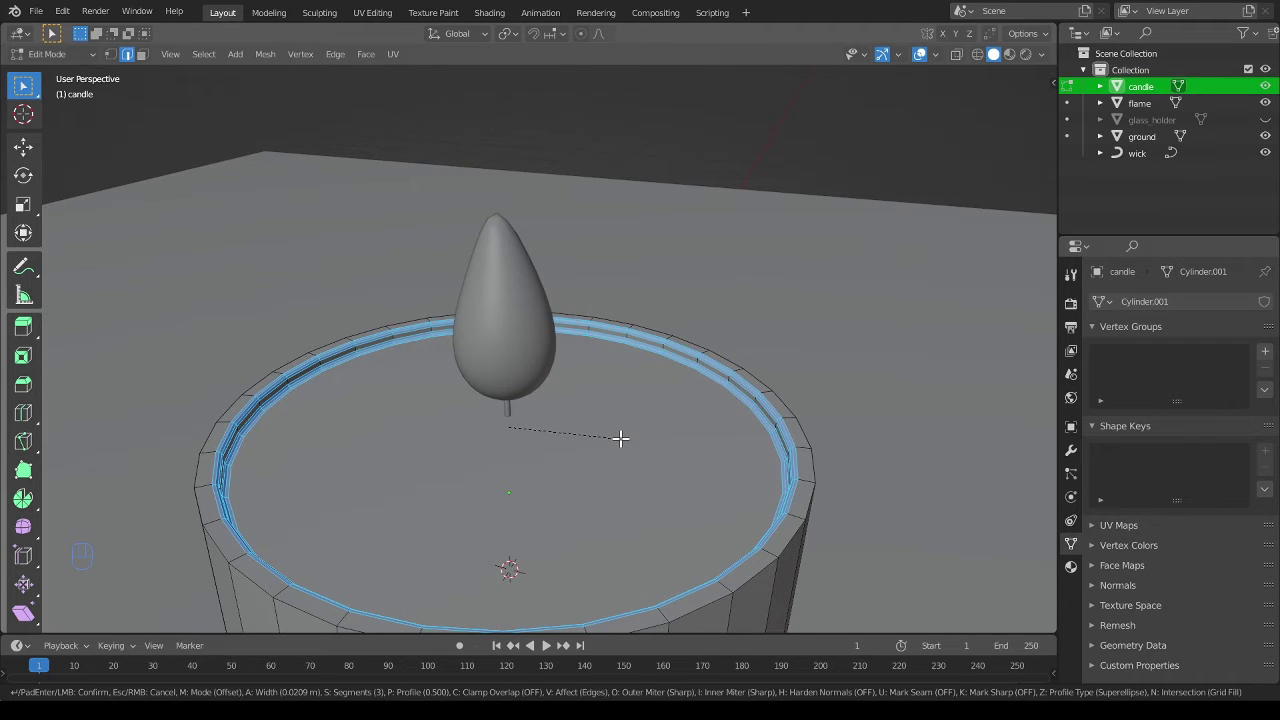
{"action": "left_click", "coordinate": [620, 438]}
{"action": "key", "text": "Tab"}
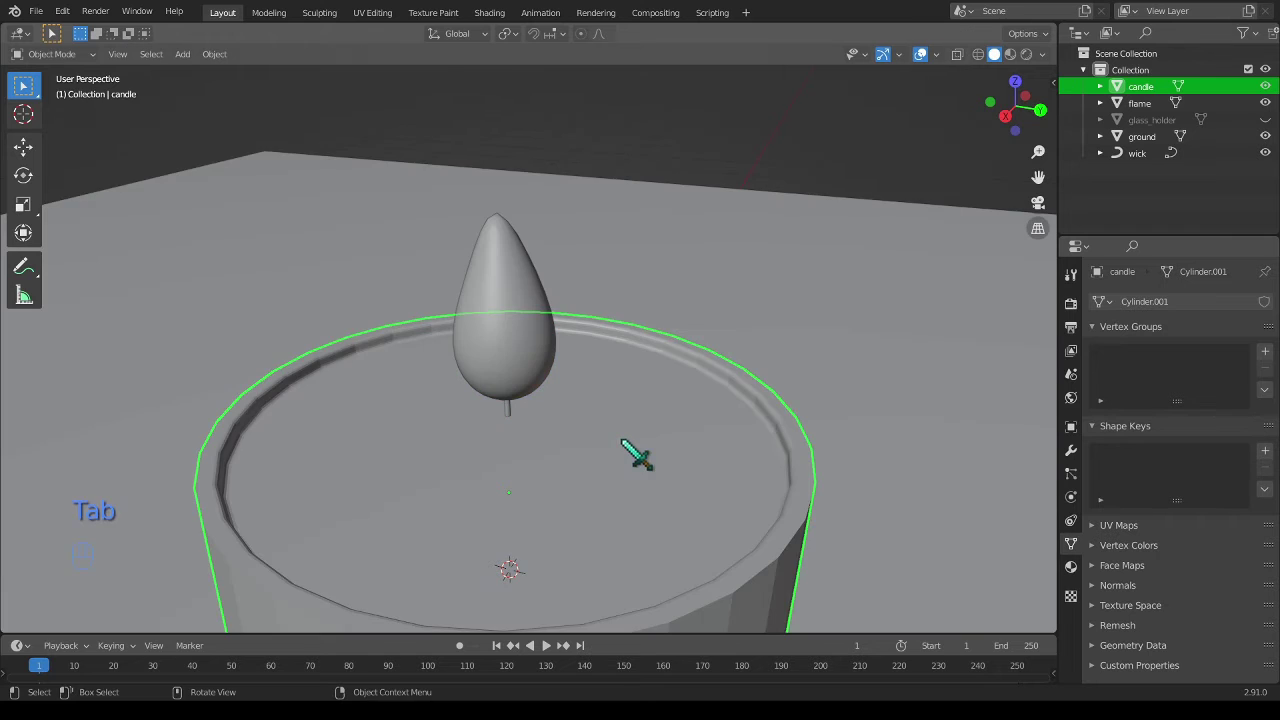
- Show the glass holder again and hide the candle
{"action": "middle_click_drag", "start_coordinate": [631, 451], "coordinate": [686, 442]}
{"action": "scroll", "coordinate": [686, 442], "scroll_direction": "down", "scroll_amount": 4}
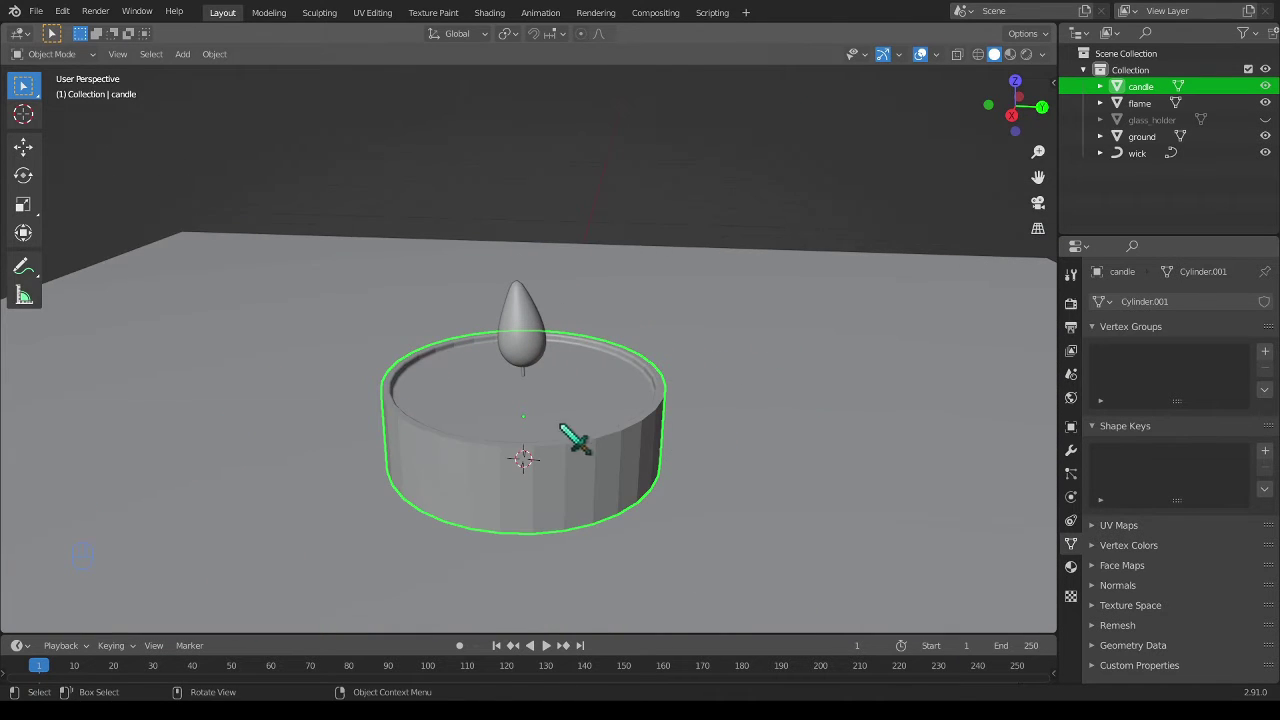
{"action": "middle_click_drag", "start_coordinate": [562, 427], "coordinate": [560, 394]}
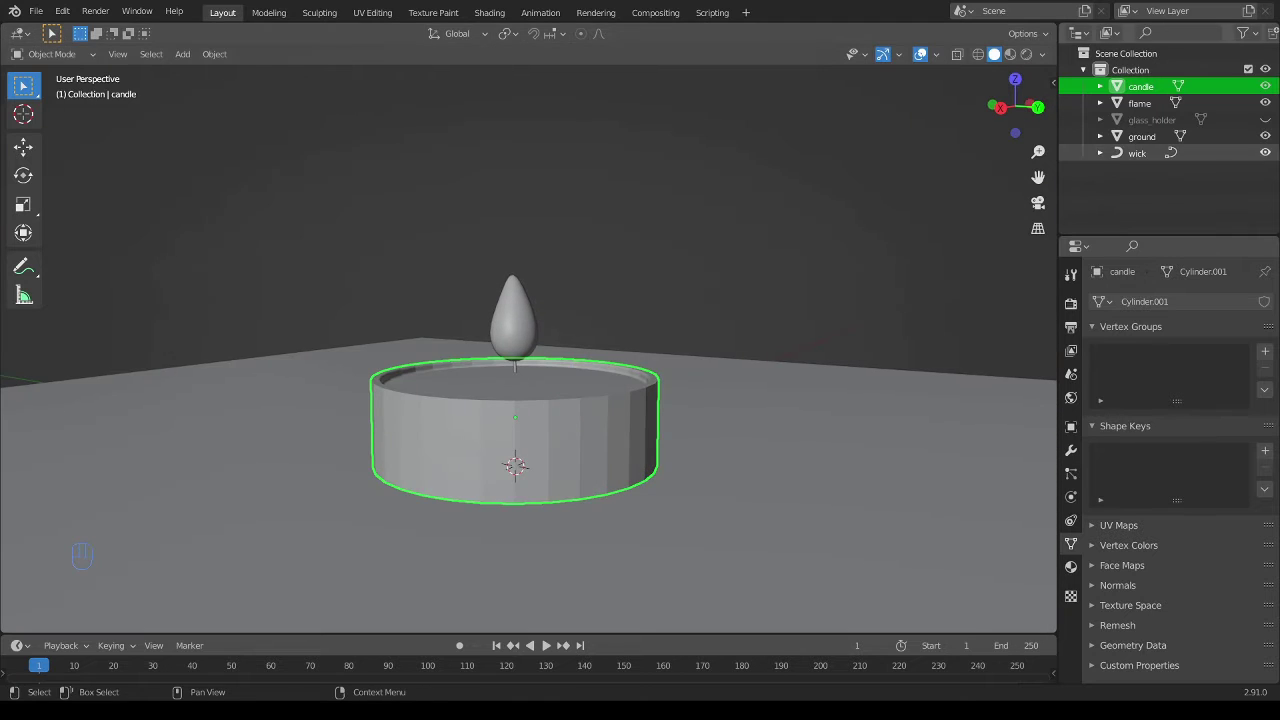
{"action": "left_click", "coordinate": [1265, 119]}
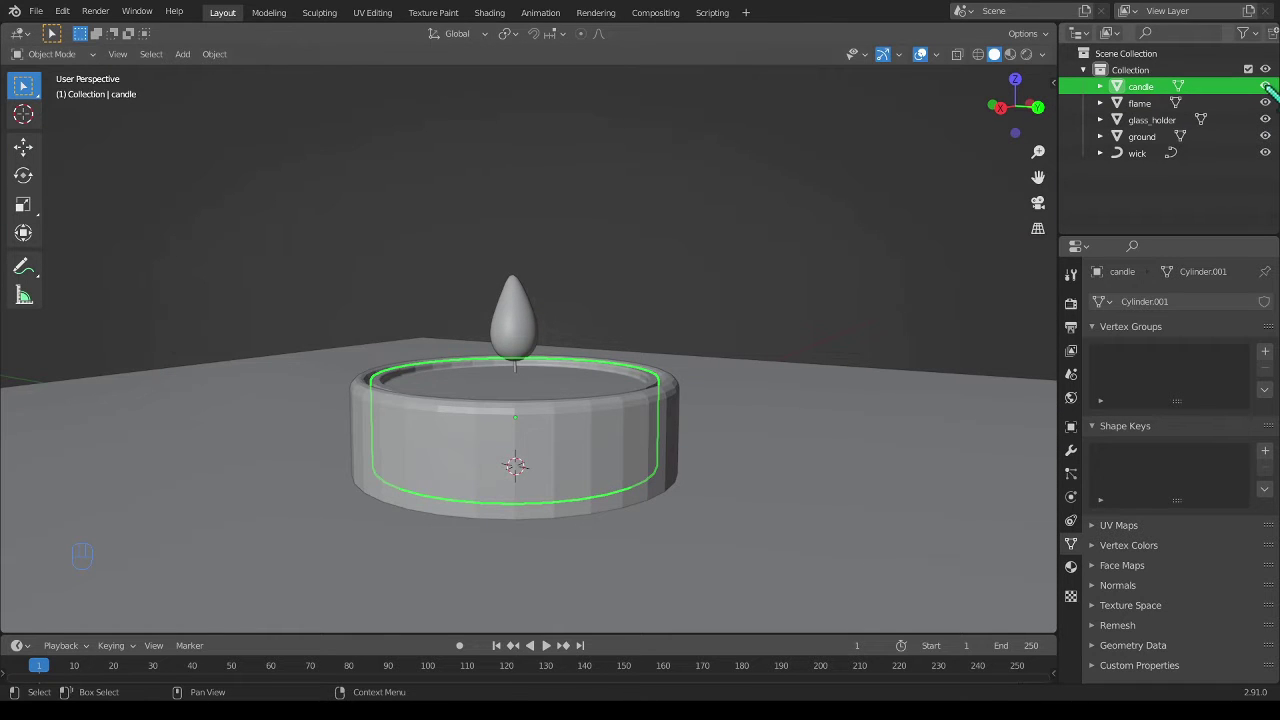
{"action": "left_click", "coordinate": [1265, 86]}
- Add one loop cut around the glass holder's outer wall and slide it towards the base with a factor of about 0.474
{"action": "left_click", "coordinate": [638, 452]}
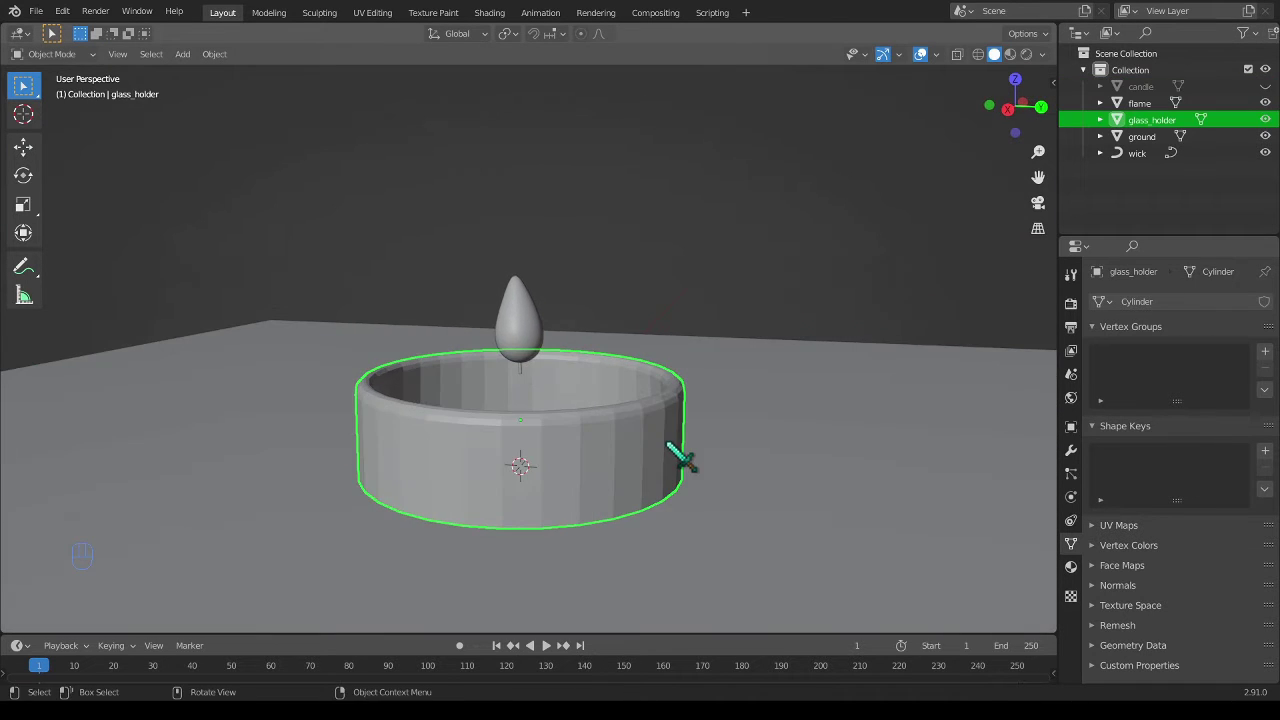
{"action": "key", "text": "Tab"}
{"action": "middle_click_drag", "start_coordinate": [640, 440], "coordinate": [639, 440]}
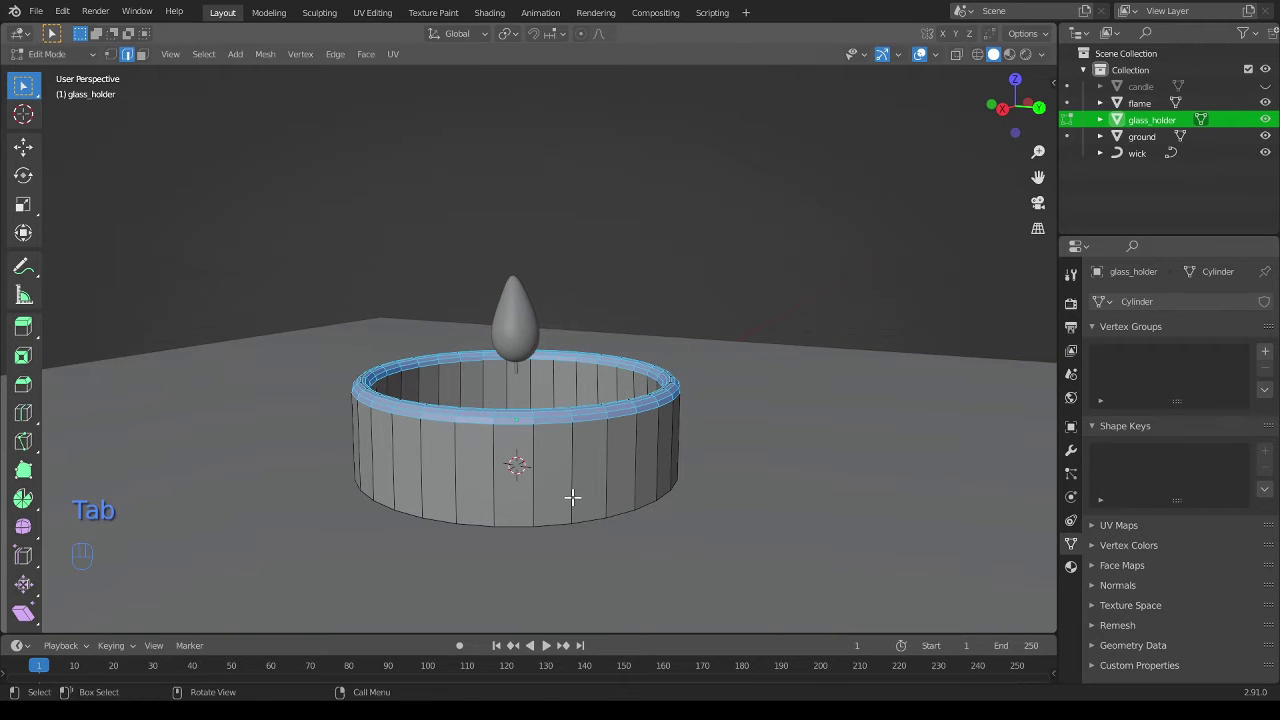
{"action": "key", "text": "ctrl+r"}
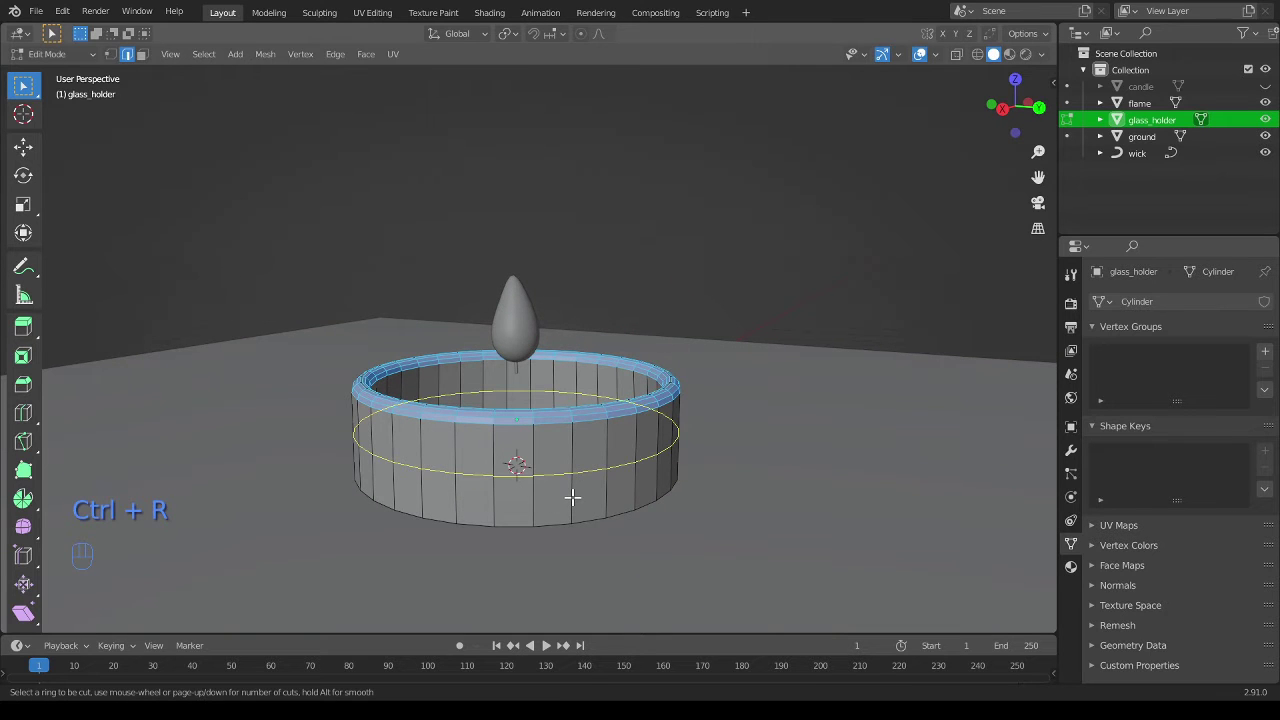
{"action": "left_click", "coordinate": [572, 497]}
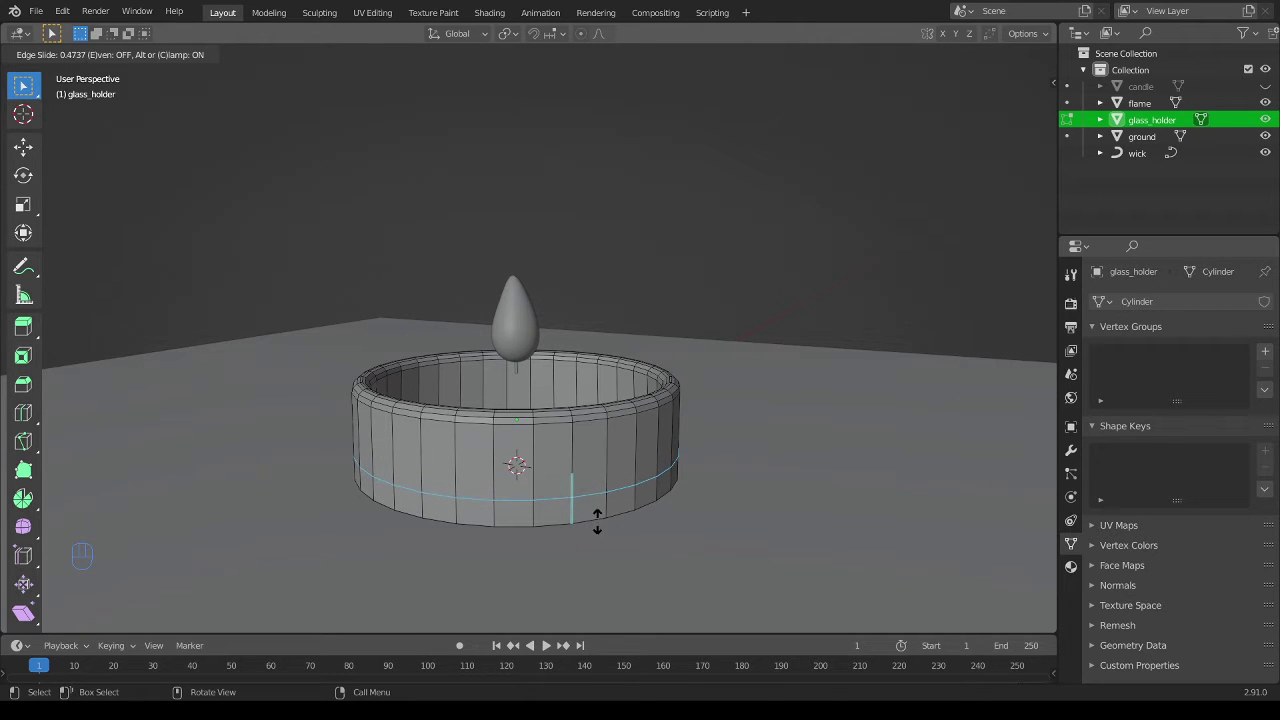
{"action": "left_click", "coordinate": [597, 521]}
- Scale the glass holder's outer bottom edge loop to about 0.955 in X and Y, leaving Z locked
{"action": "middle_click_drag", "start_coordinate": [490, 515], "coordinate": [526, 457], "text": "shift"}
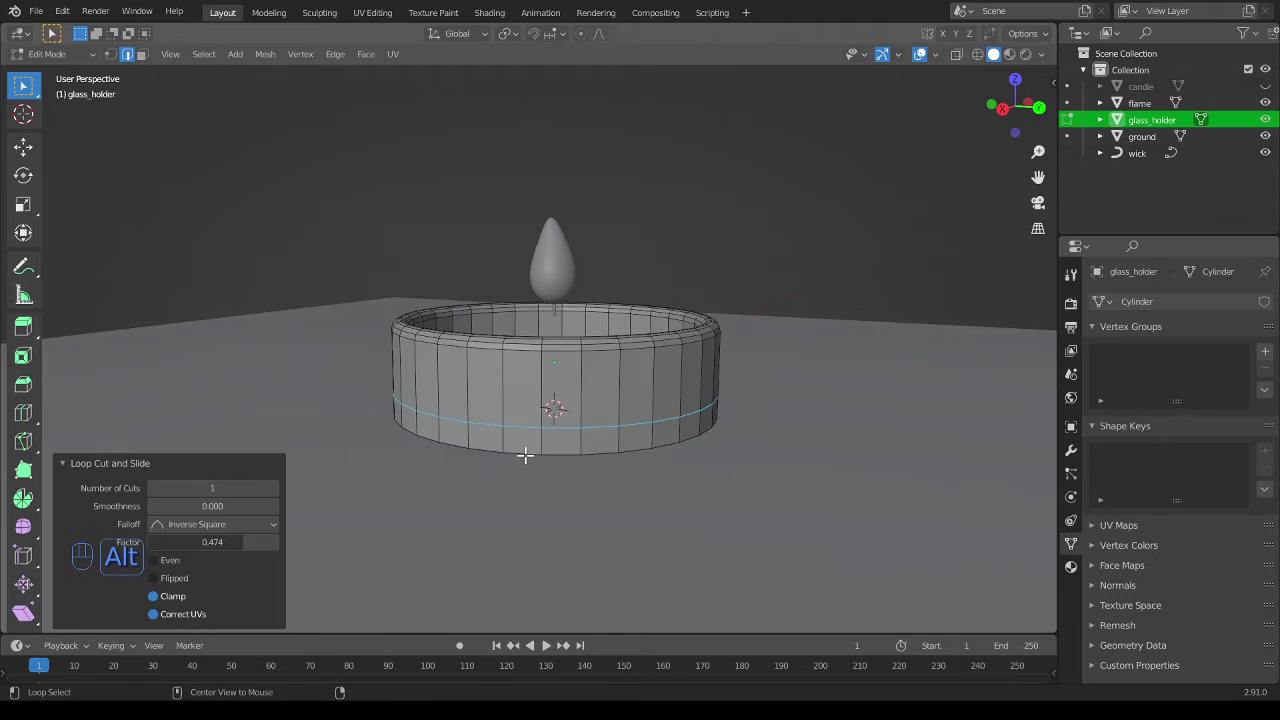
{"action": "left_click", "coordinate": [525, 453], "text": "alt"}
{"action": "middle_click_drag", "start_coordinate": [674, 474], "coordinate": [703, 468]}
{"action": "key", "text": "s"}
{"action": "key", "text": "shift+z"}
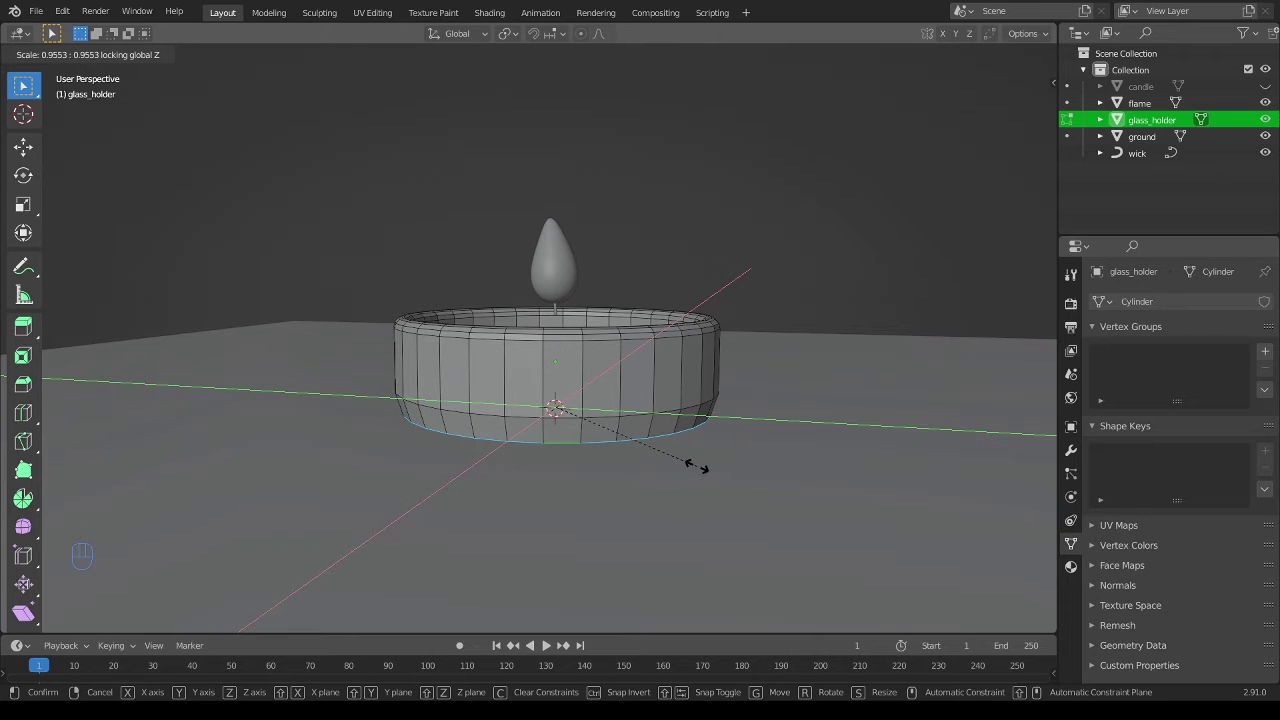
{"action": "left_click", "coordinate": [697, 467]}
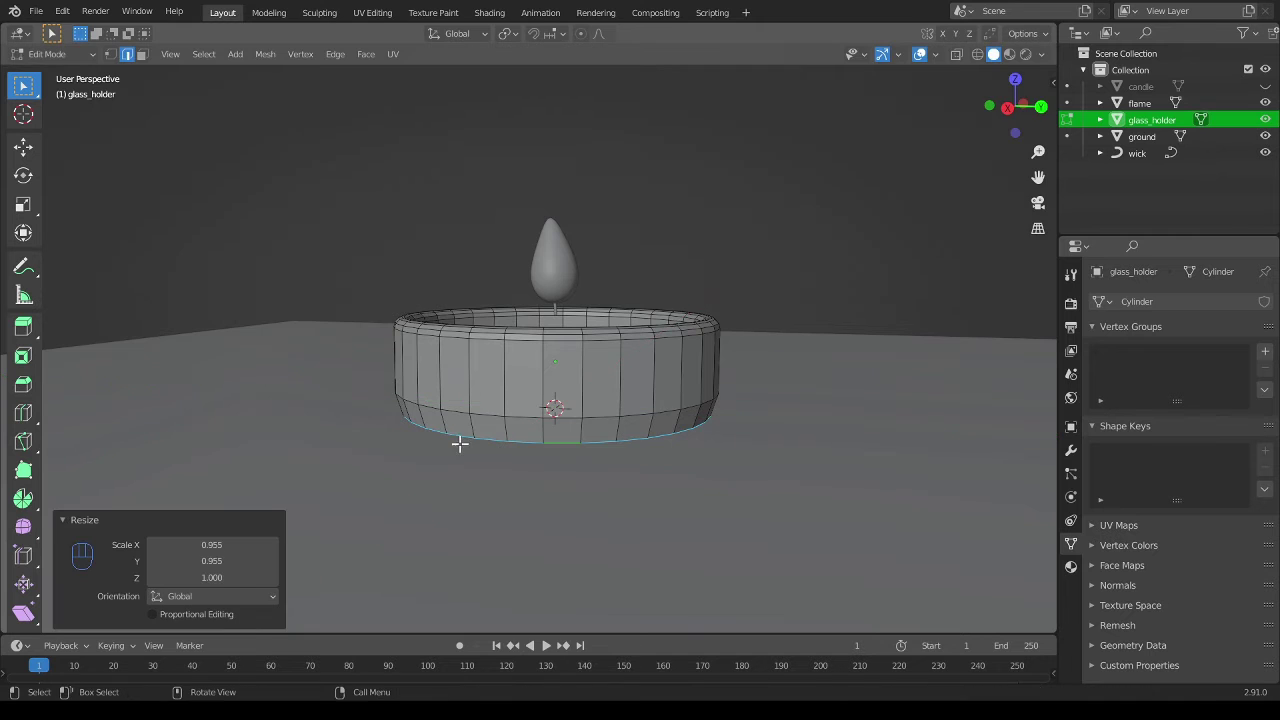
- Bevel the edge loop just above the glass holder's base by about 0.027 m with 5 segments, and return to Object Mode
{"action": "middle_click_drag", "start_coordinate": [457, 437], "coordinate": [551, 449]}
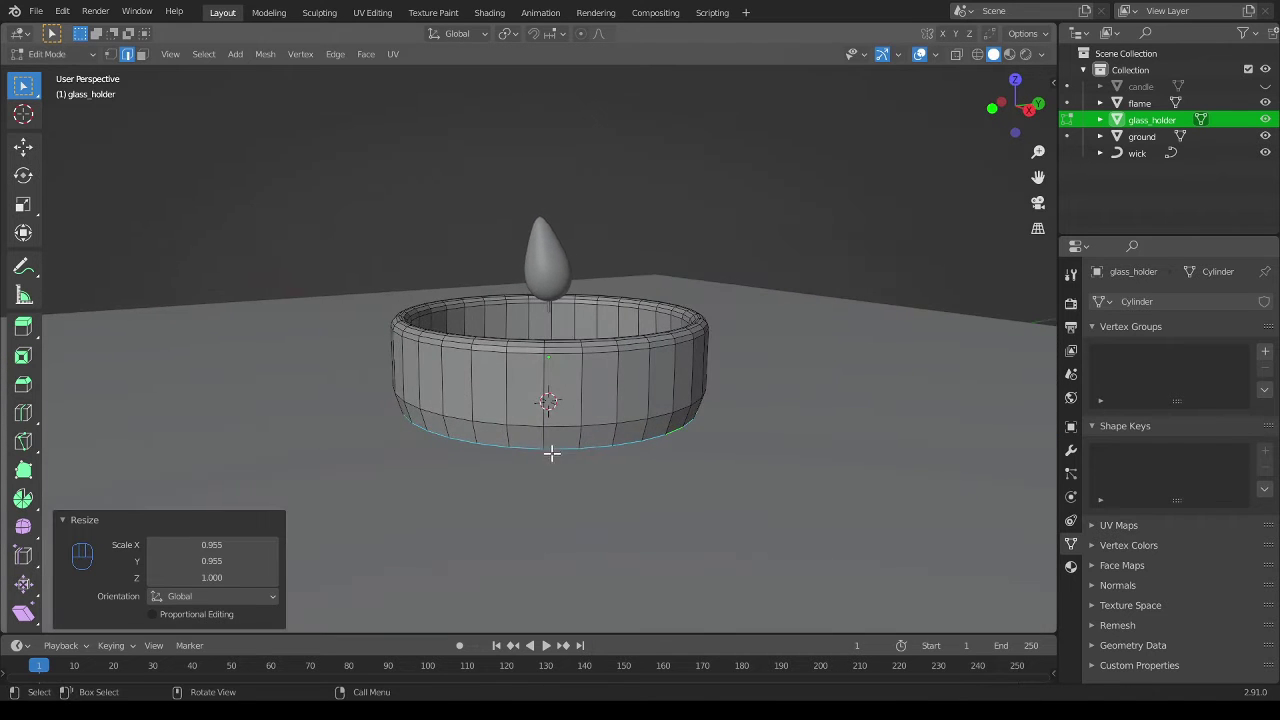
{"action": "scroll", "coordinate": [516, 463], "scroll_direction": "up", "scroll_amount": 3}
{"action": "left_click", "coordinate": [514, 517], "text": "alt"}
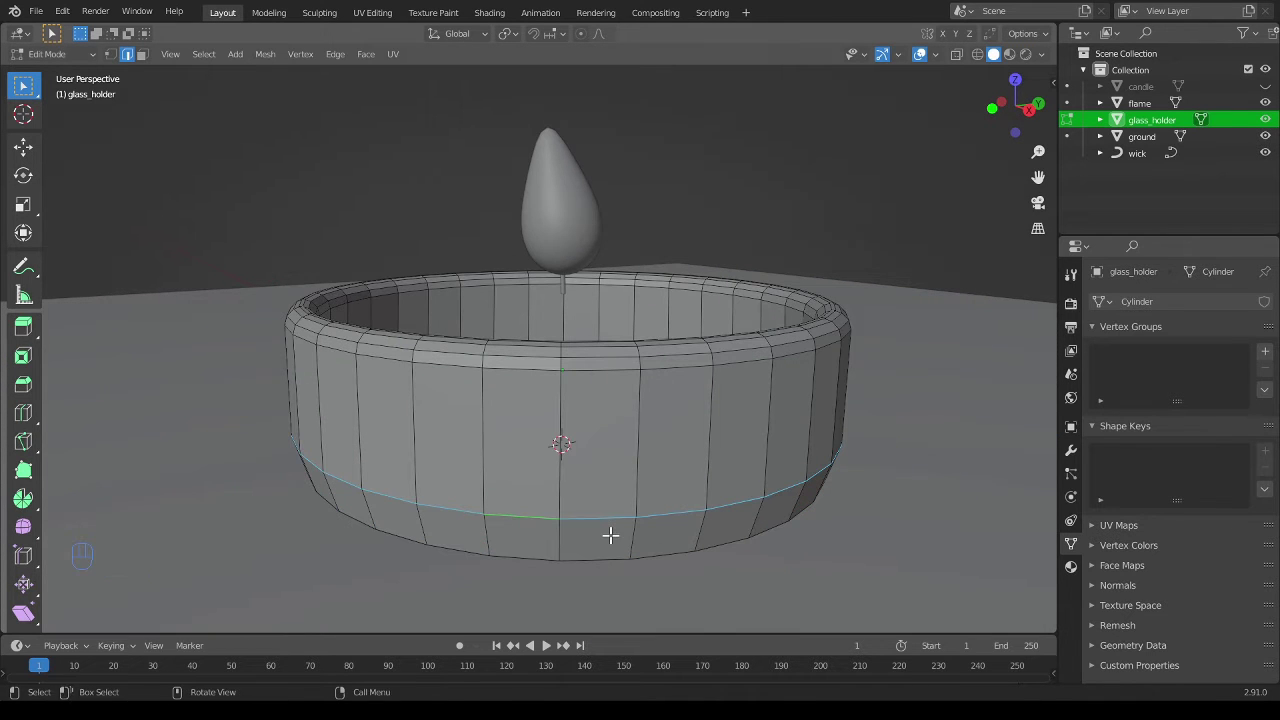
{"action": "key", "text": "ctrl+b"}
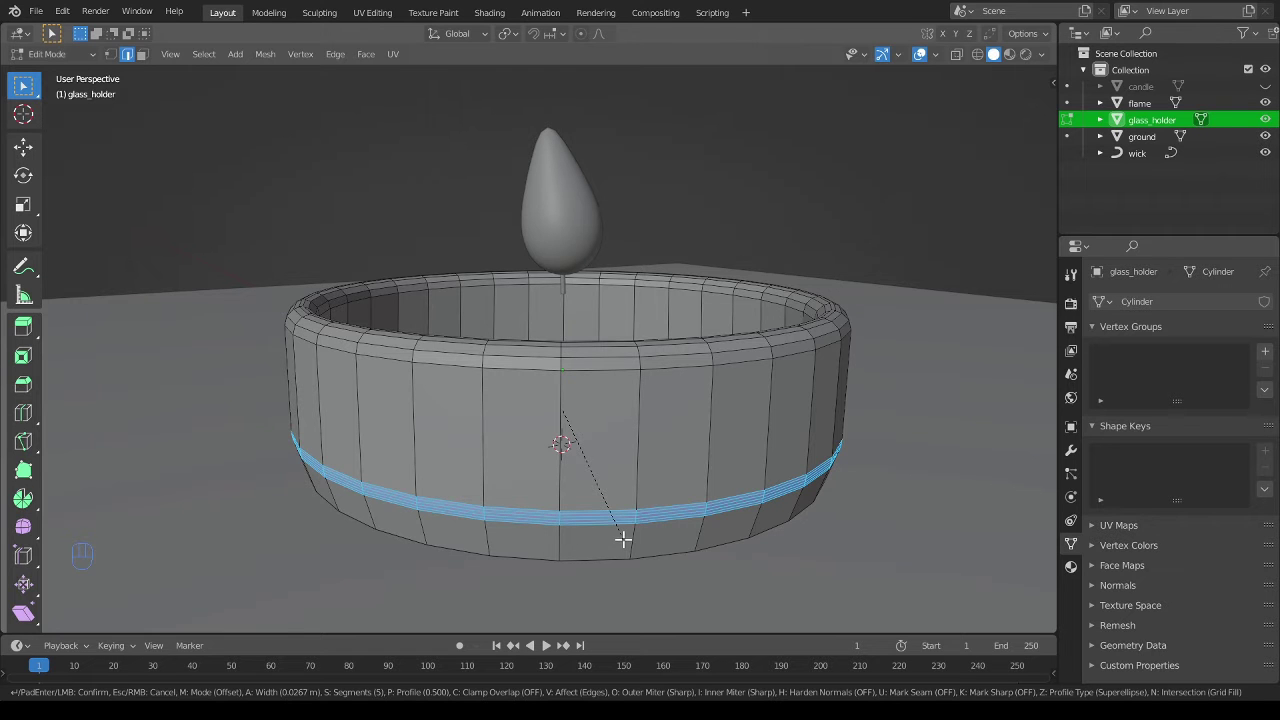
{"action": "left_click", "coordinate": [623, 538]}
{"action": "key", "text": "Tab"}
- Make the candle visible again inside the glass holder
{"action": "middle_click_drag", "start_coordinate": [686, 543], "coordinate": [477, 514]}
{"action": "scroll", "coordinate": [677, 549], "scroll_direction": "down", "scroll_amount": 4}
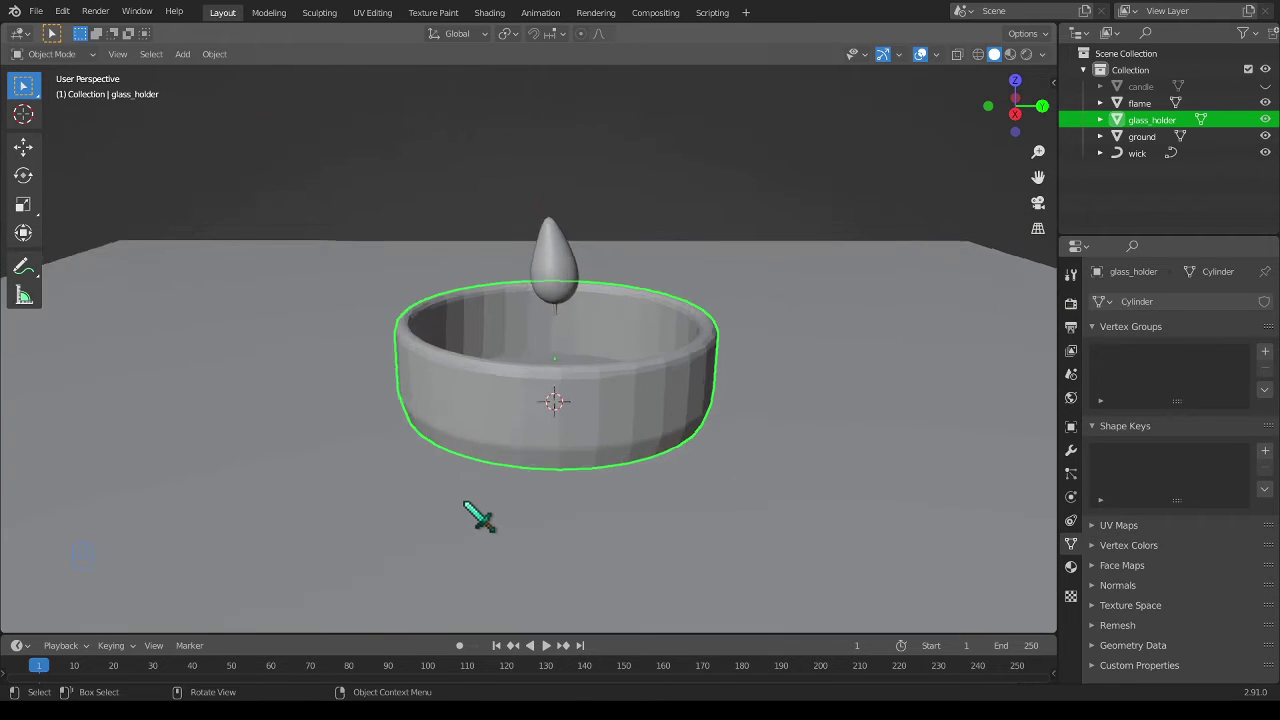
{"action": "scroll", "coordinate": [477, 514], "scroll_direction": "up", "scroll_amount": 3}
{"action": "left_click", "coordinate": [1265, 86]}
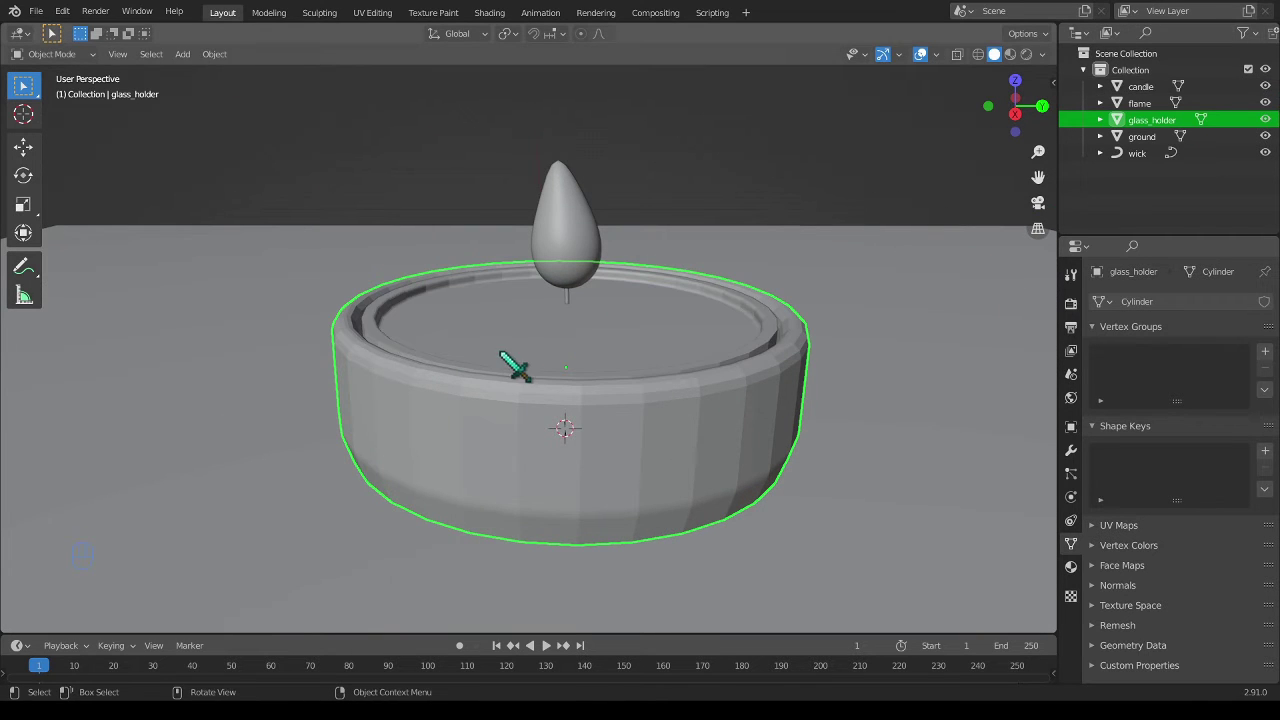
- Apply smooth shading to the glass holder
{"action": "middle_click_drag", "start_coordinate": [514, 366], "coordinate": [703, 405]}
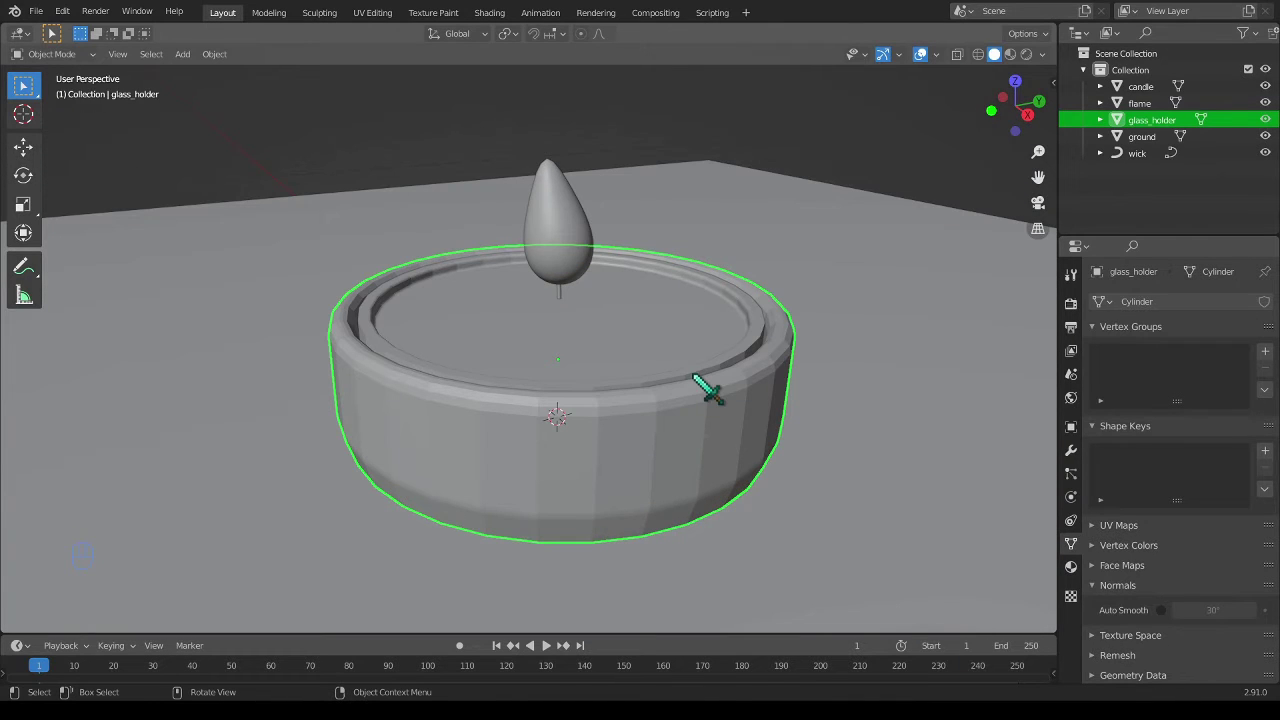
{"action": "right_click", "coordinate": [716, 425]}
{"action": "left_click", "coordinate": [716, 412]}
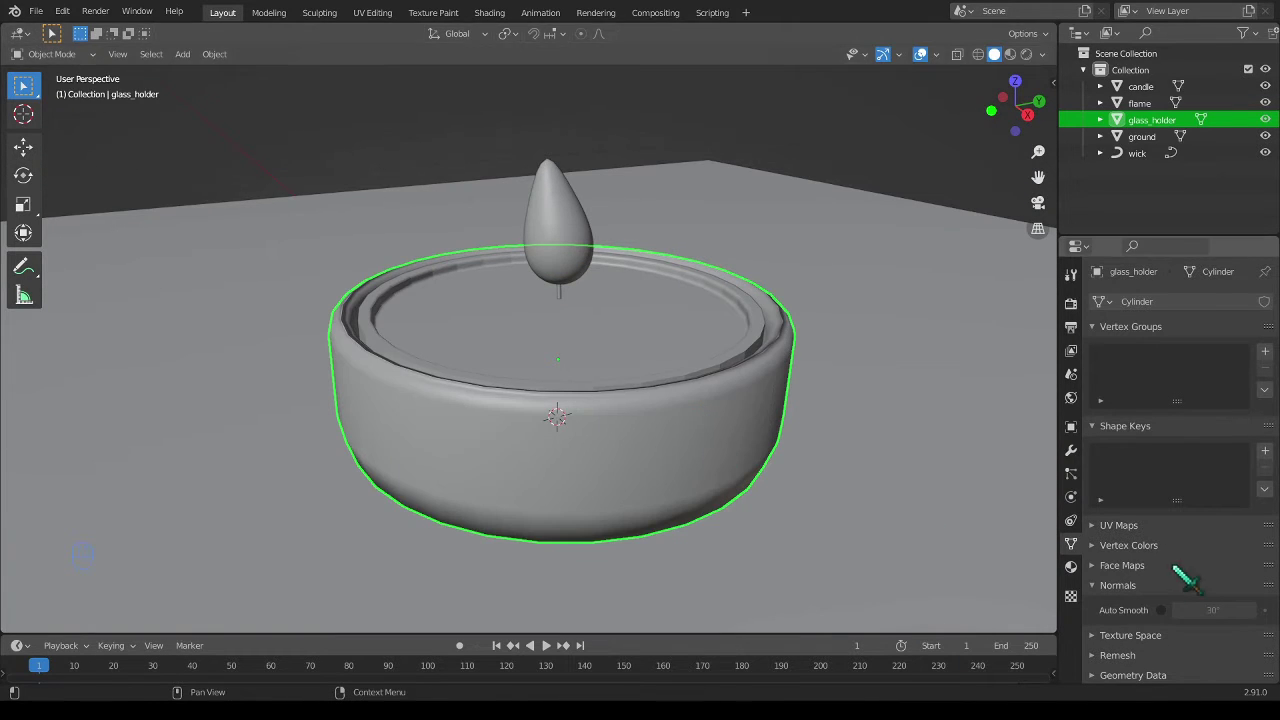
- Enable Auto Smooth at 30° on the glass holder, and apply smooth shading with Auto Smooth to the candle
{"action": "left_click", "coordinate": [1162, 609]}
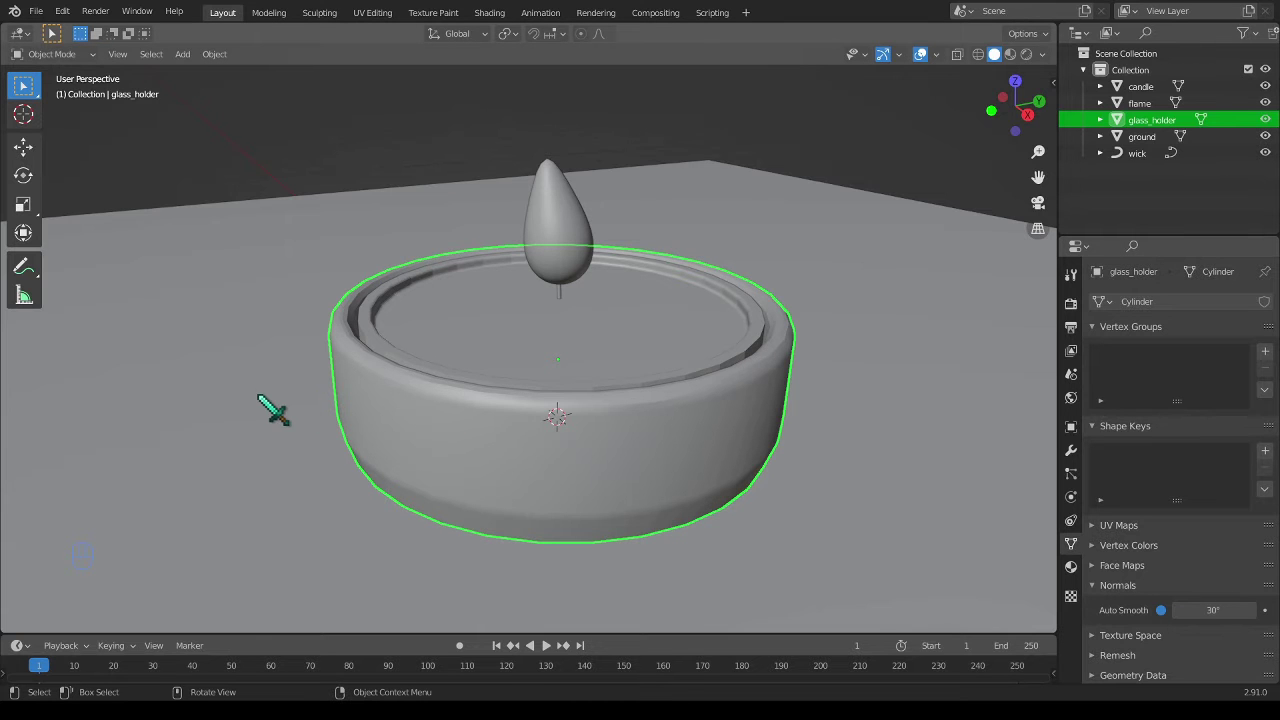
{"action": "middle_click_drag", "start_coordinate": [272, 410], "coordinate": [423, 429]}
{"action": "left_click", "coordinate": [486, 358]}
{"action": "right_click", "coordinate": [486, 358]}
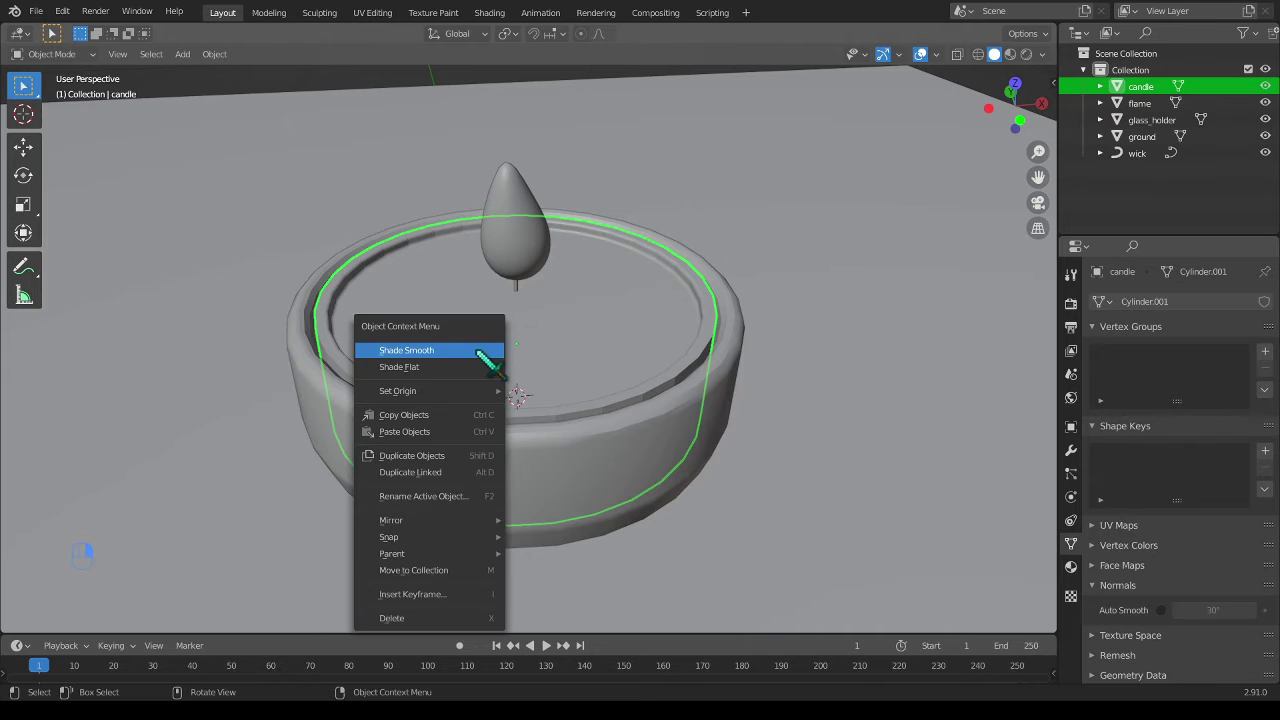
{"action": "left_click", "coordinate": [470, 351]}
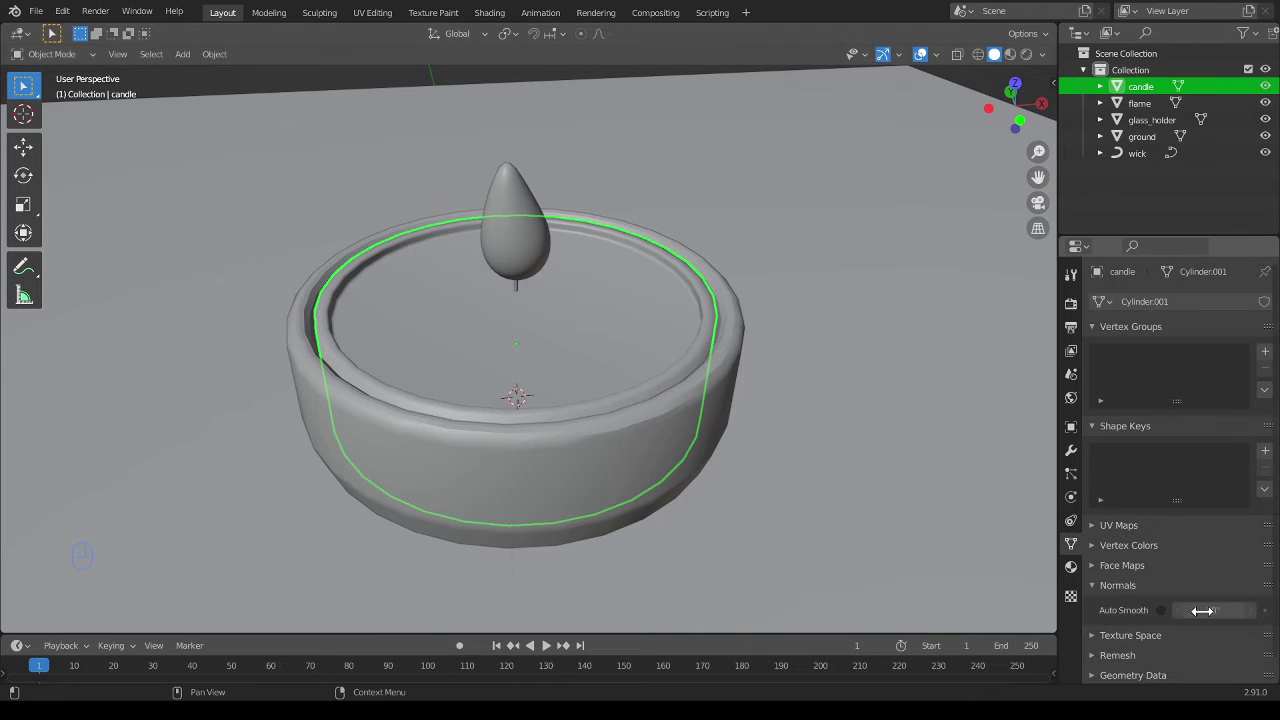
{"action": "left_click", "coordinate": [1160, 610]}
{"action": "mouse_move", "coordinate": [403, 391]}
{"action": "middle_mouse_down"}
{"action": "mouse_move", "coordinate": [366, 340]}
{"action": "mouse_move", "coordinate": [555, 320]}
{"action": "mouse_move", "coordinate": [663, 383]}
{"action": "mouse_move", "coordinate": [457, 363]}
{"action": "middle_mouse_up"}
- Create a new material for the glass holder and set its surface shader to Glass BSDF
{"action": "left_click", "coordinate": [485, 462]}
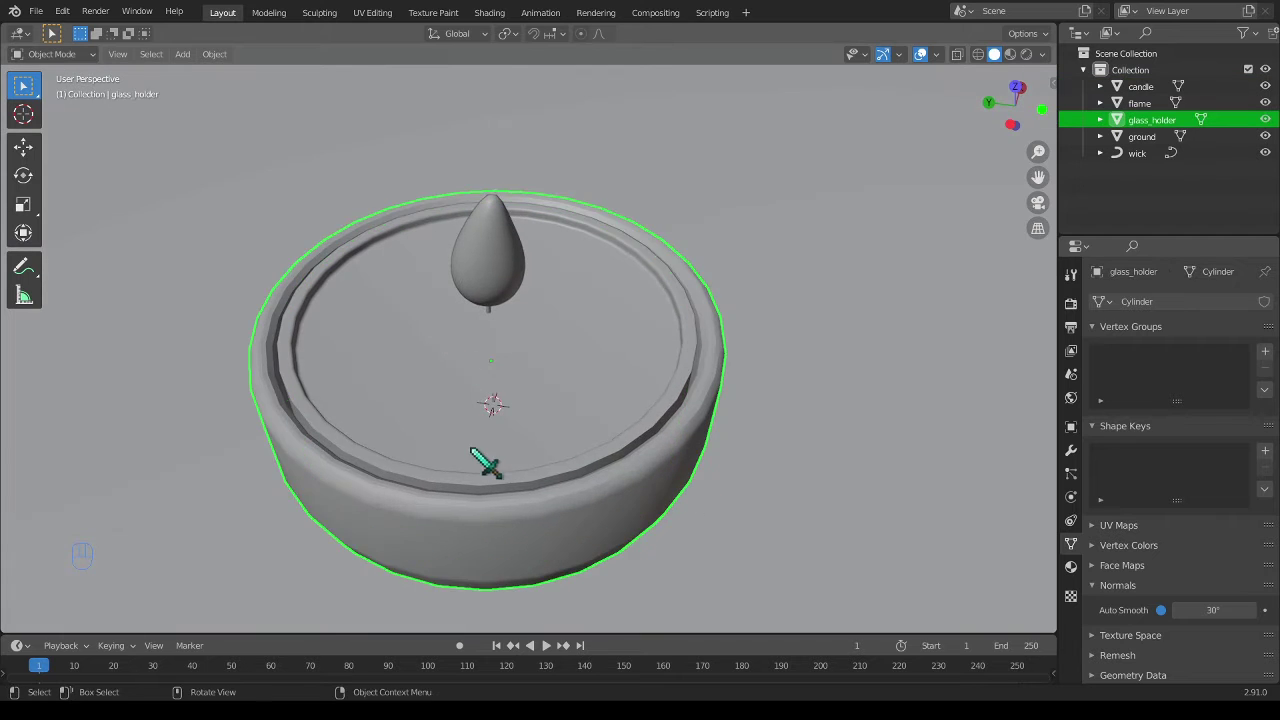
{"action": "middle_click_drag", "start_coordinate": [485, 462], "coordinate": [578, 507]}
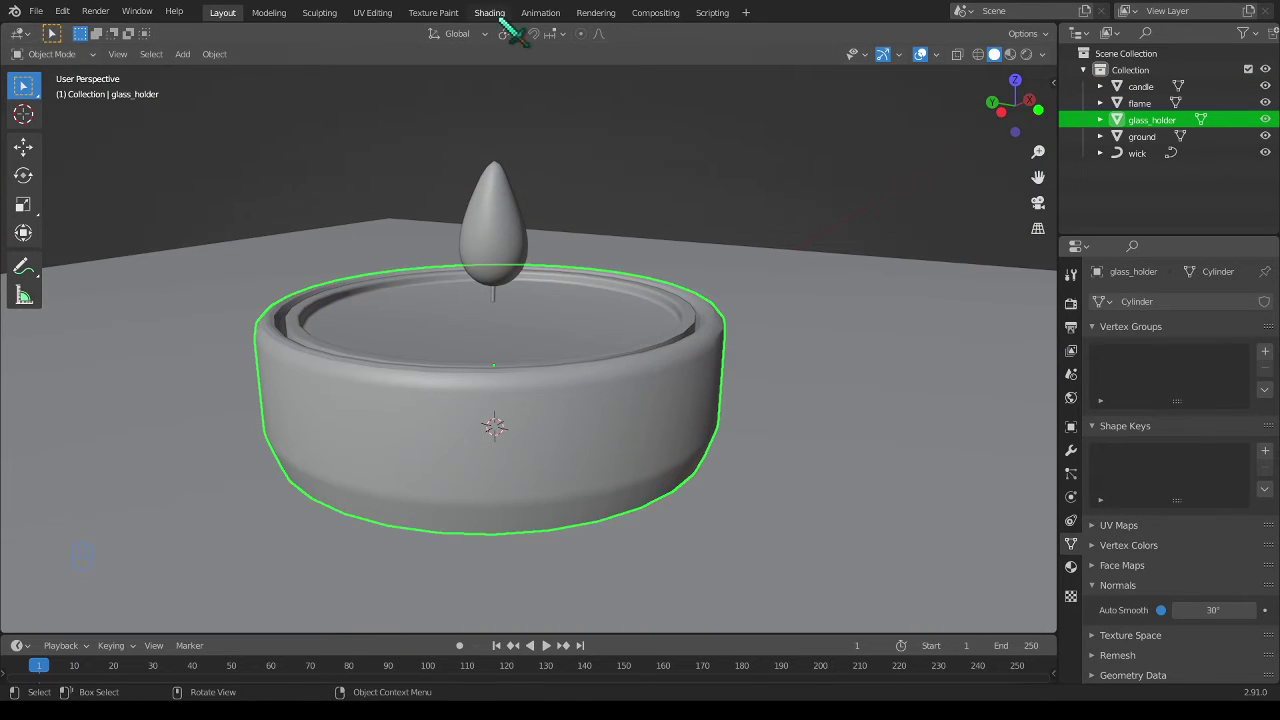
{"action": "left_click", "coordinate": [1071, 567]}
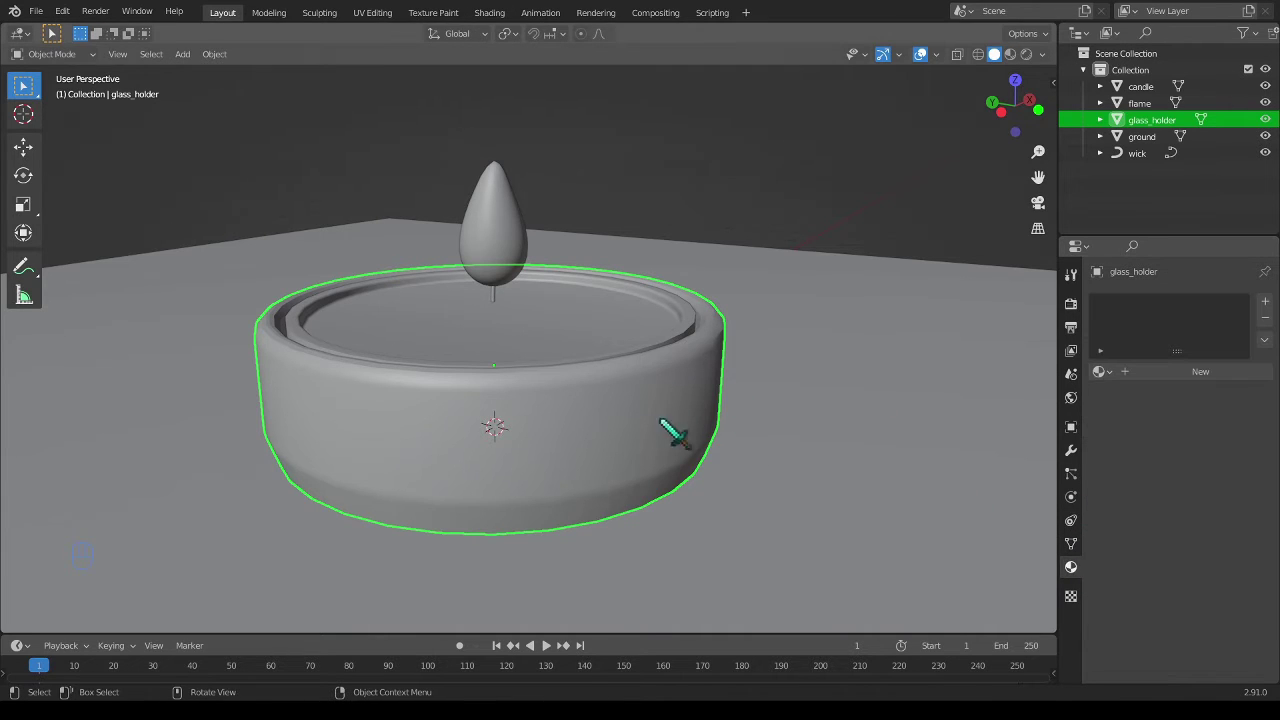
{"action": "left_click", "coordinate": [1164, 378]}
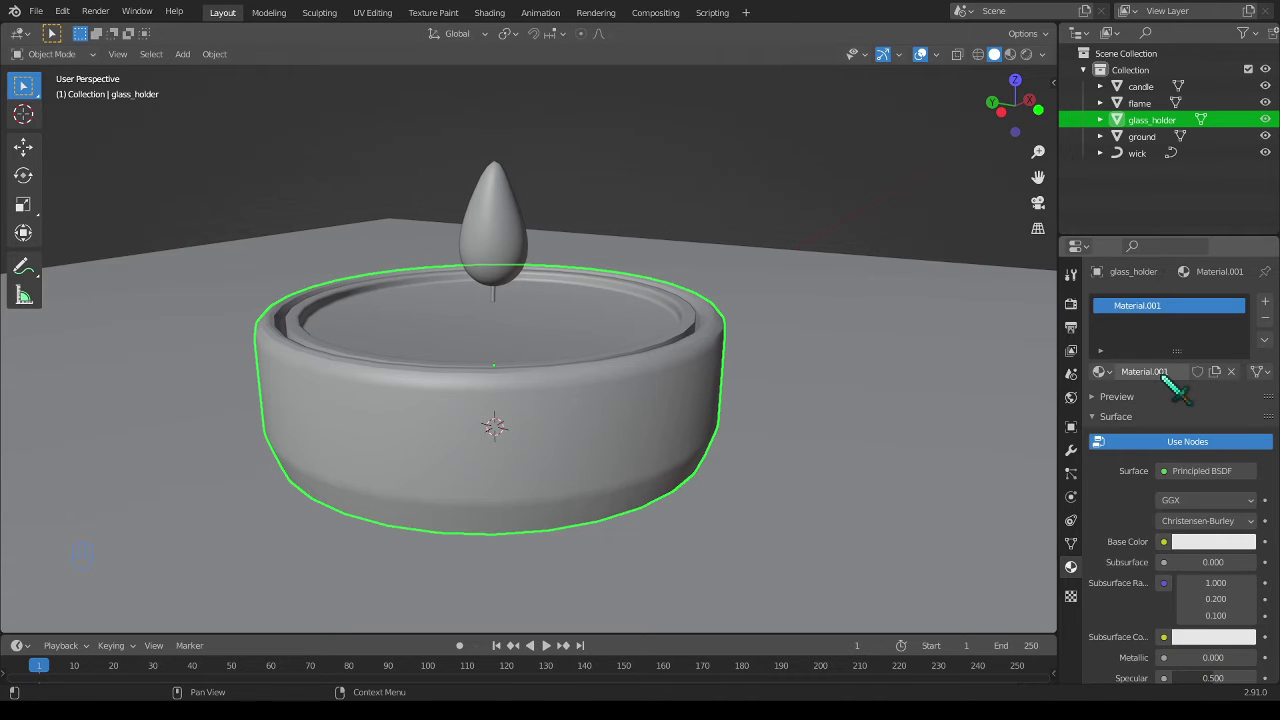
{"action": "left_click", "coordinate": [1190, 476]}
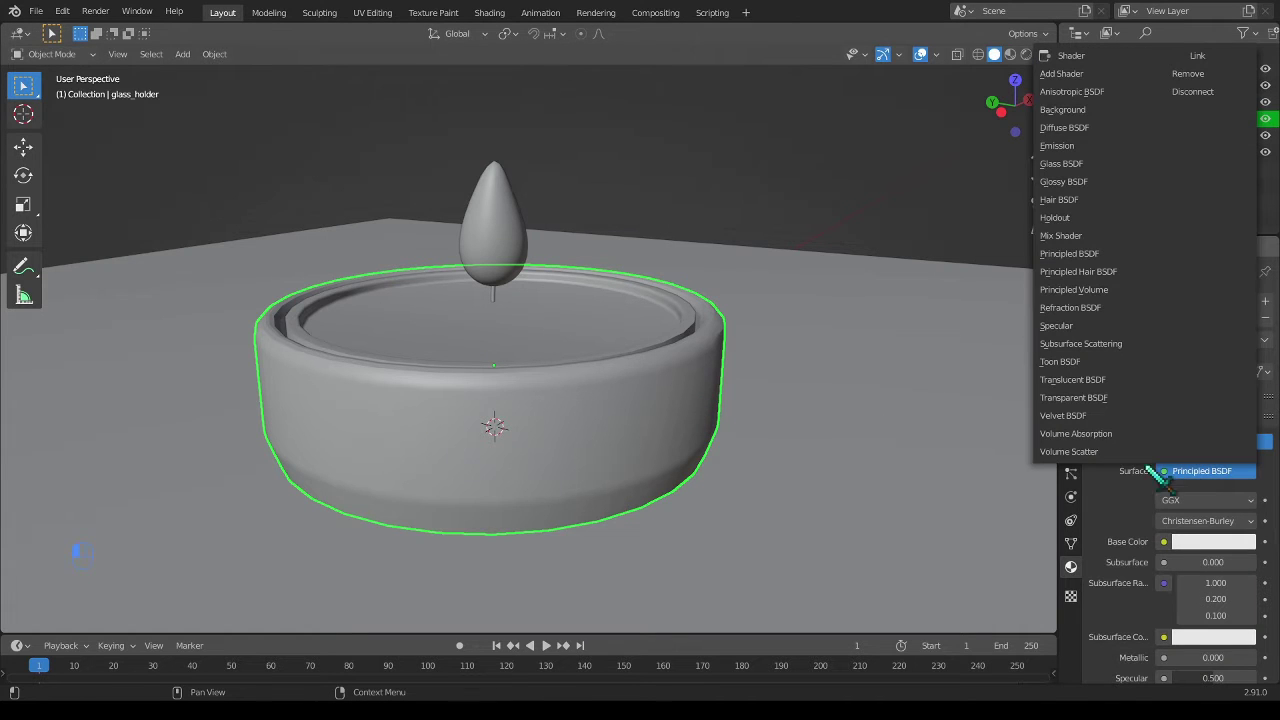
{"action": "left_click", "coordinate": [1062, 163]}
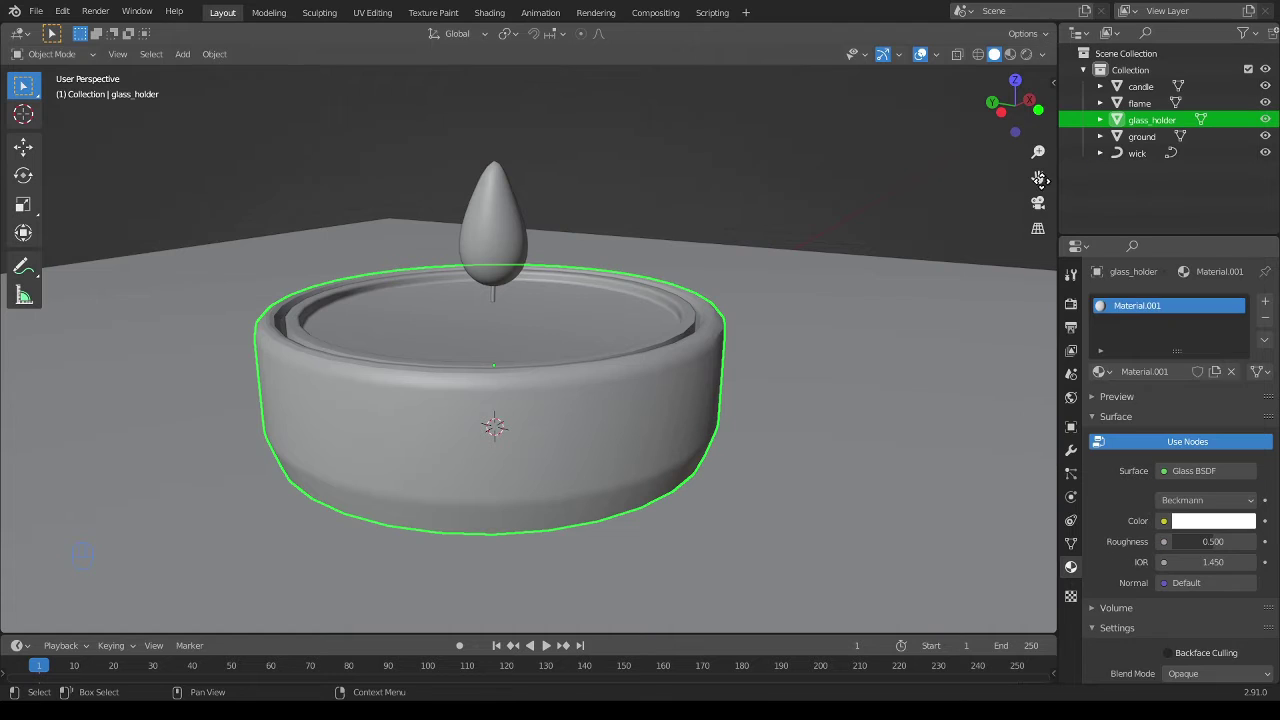
- Show the scene in Material Preview and set the glass material's roughness to 0
{"action": "left_click", "coordinate": [1010, 54]}
{"action": "middle_click_drag", "start_coordinate": [728, 300], "coordinate": [823, 249], "text": "shift"}
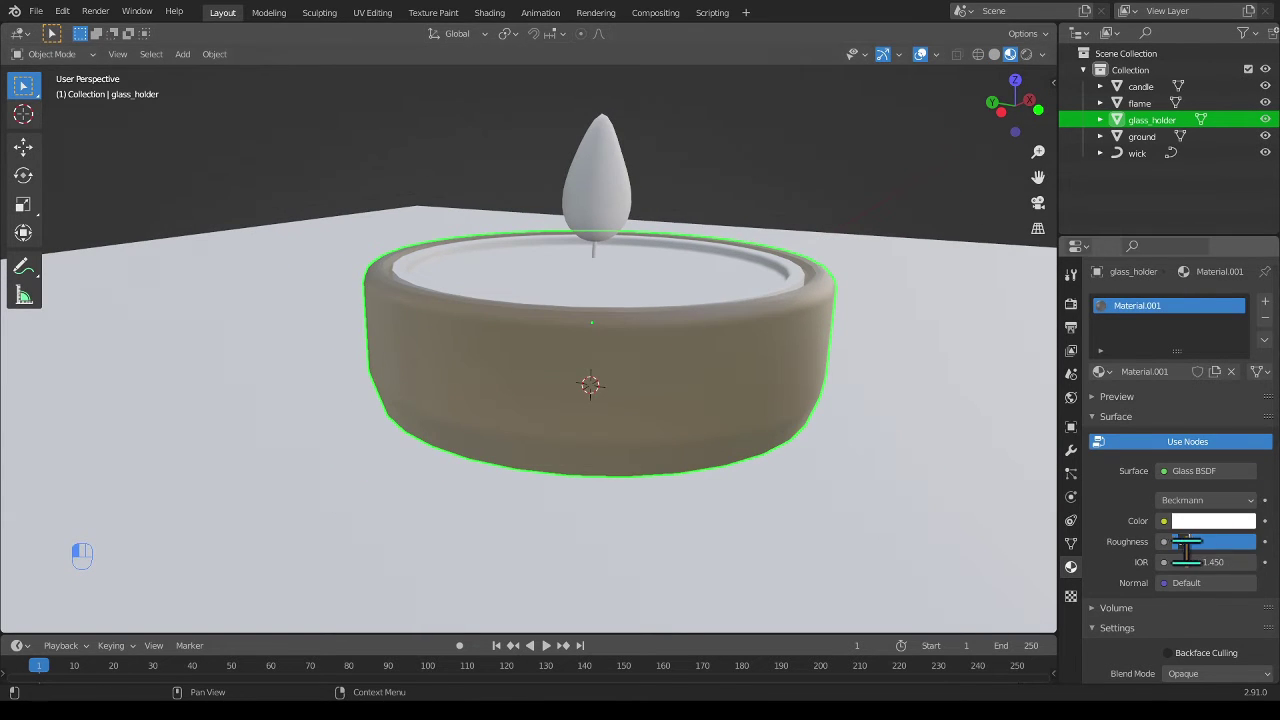
{"action": "left_click_drag", "start_coordinate": [1185, 541], "coordinate": [1166, 556]}
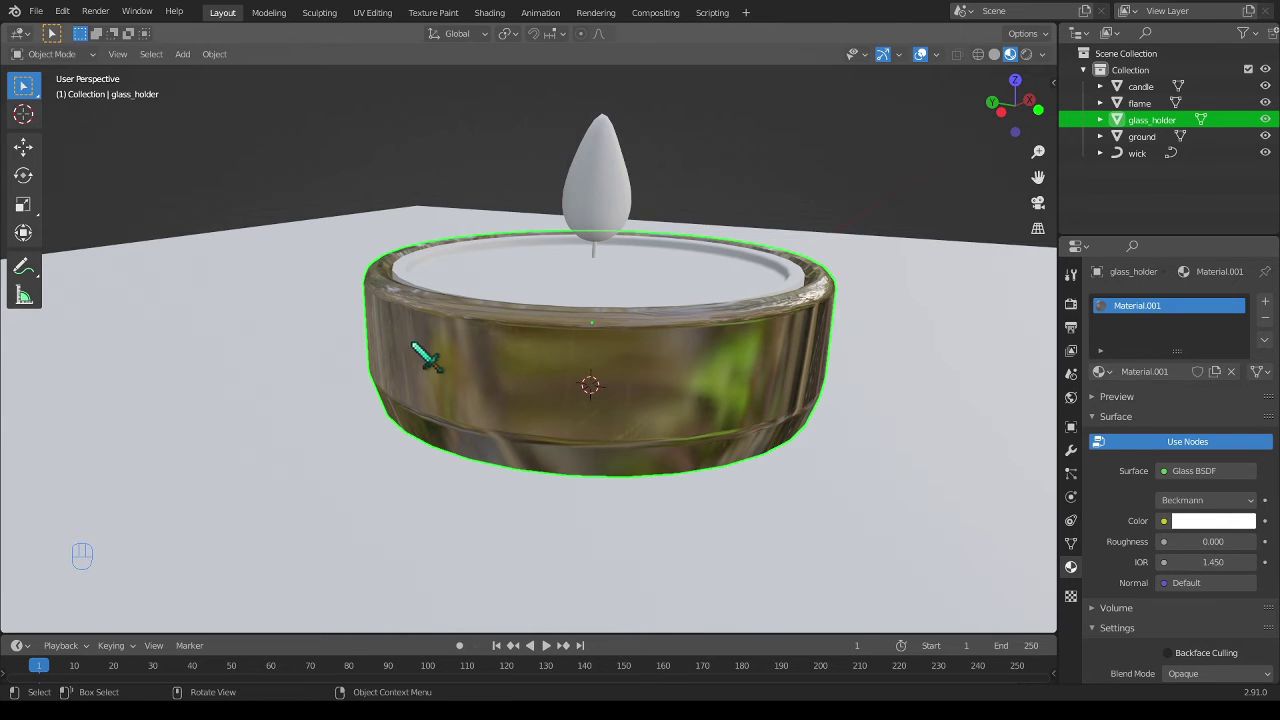
{"action": "middle_click_drag", "start_coordinate": [414, 346], "coordinate": [601, 354]}
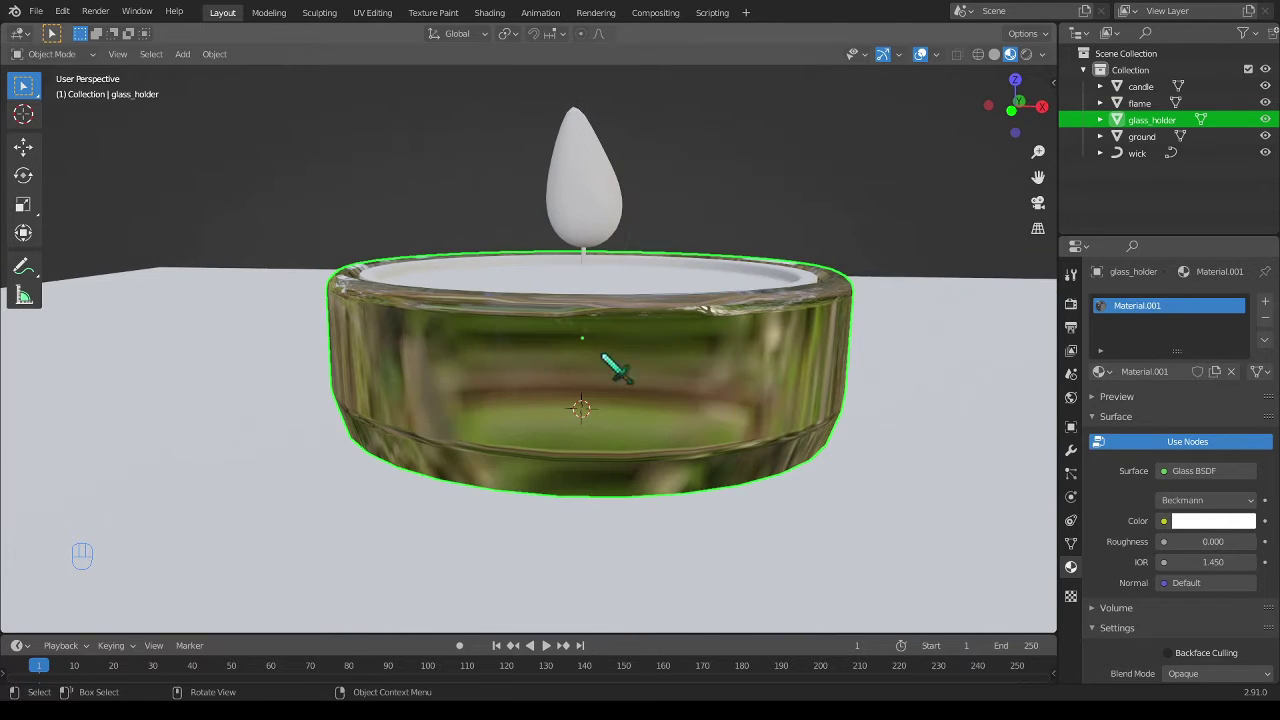
- Show the viewport in Rendered shading and set the render engine to Cycles
{"action": "left_click", "coordinate": [1026, 55]}
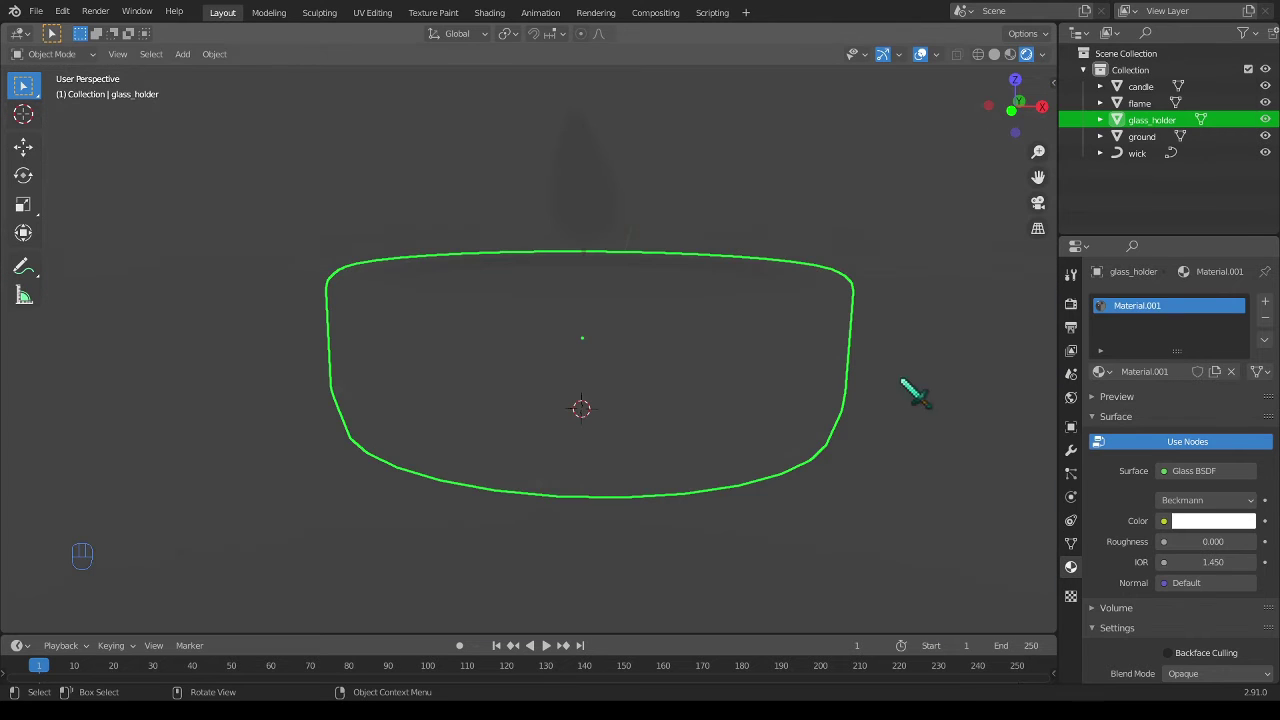
{"action": "left_click", "coordinate": [1070, 303]}
{"action": "left_click", "coordinate": [1218, 302]}
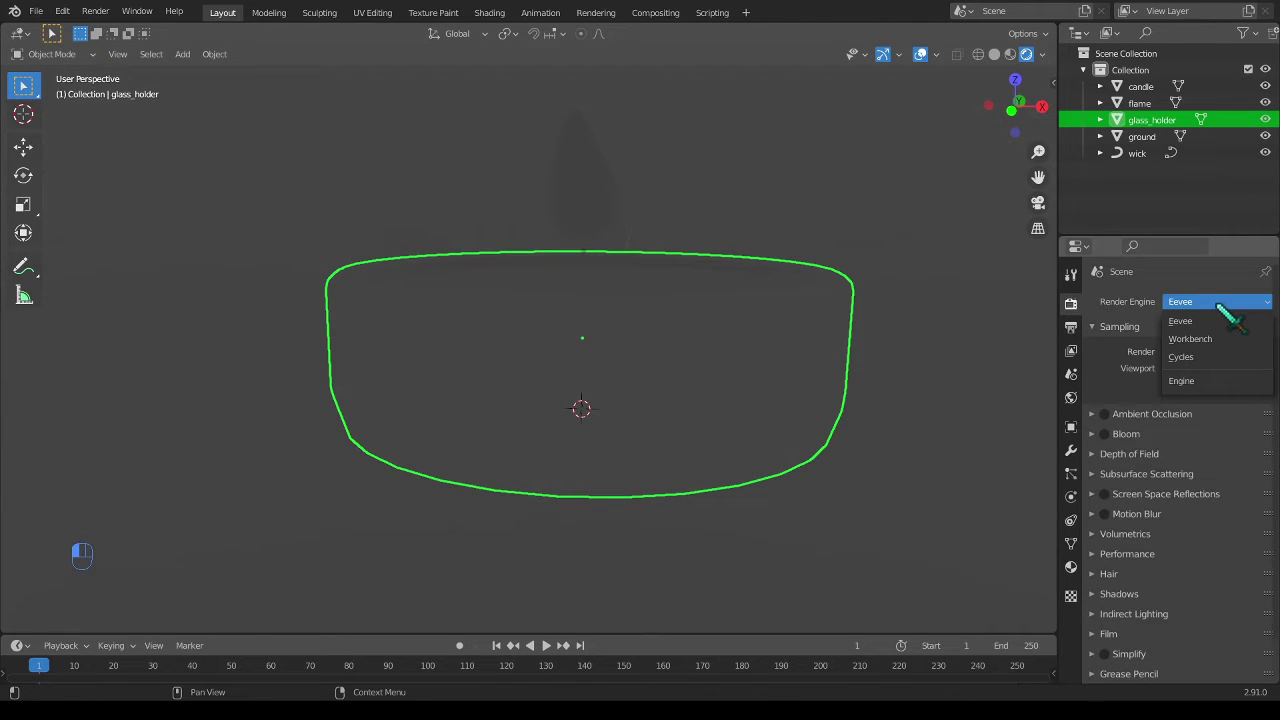
{"action": "left_click", "coordinate": [1195, 357]}
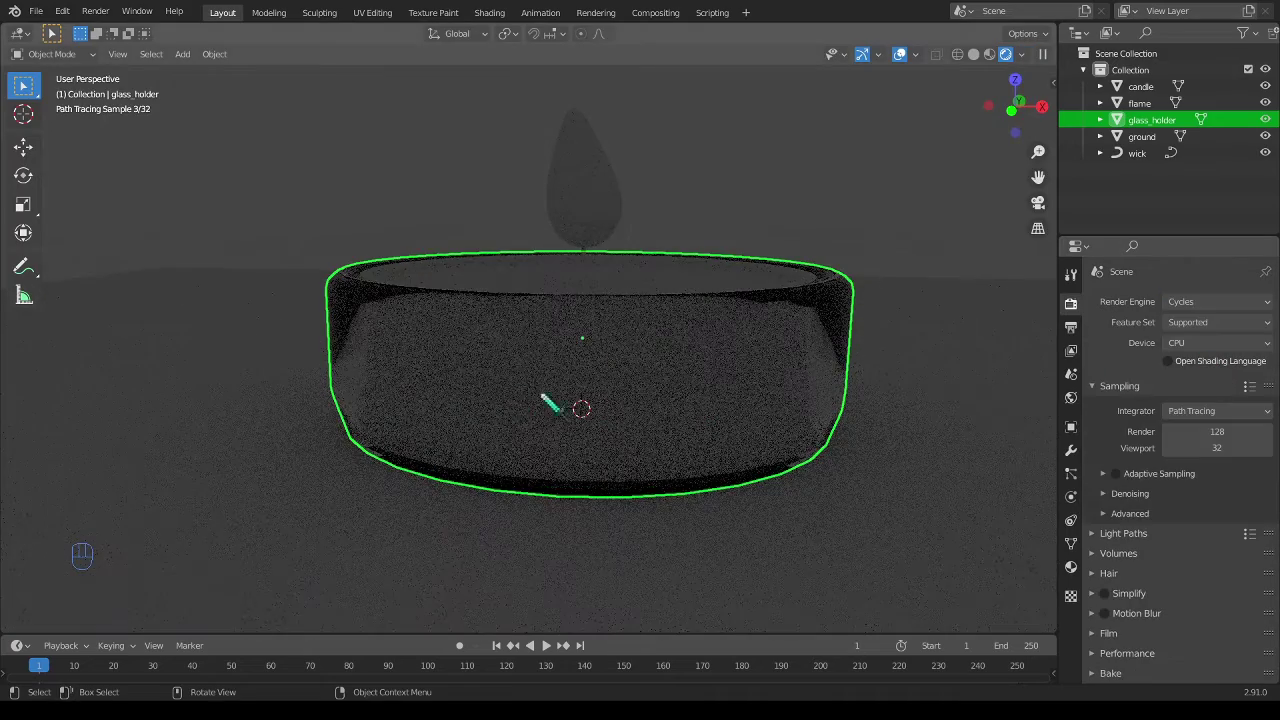
- Add an area light and raise it about 3.07 m along Z above the candle
{"action": "middle_click_drag", "start_coordinate": [541, 397], "coordinate": [543, 457]}
{"action": "scroll", "coordinate": [543, 457], "scroll_direction": "down", "scroll_amount": 4}
{"action": "key", "text": "shift+a"}
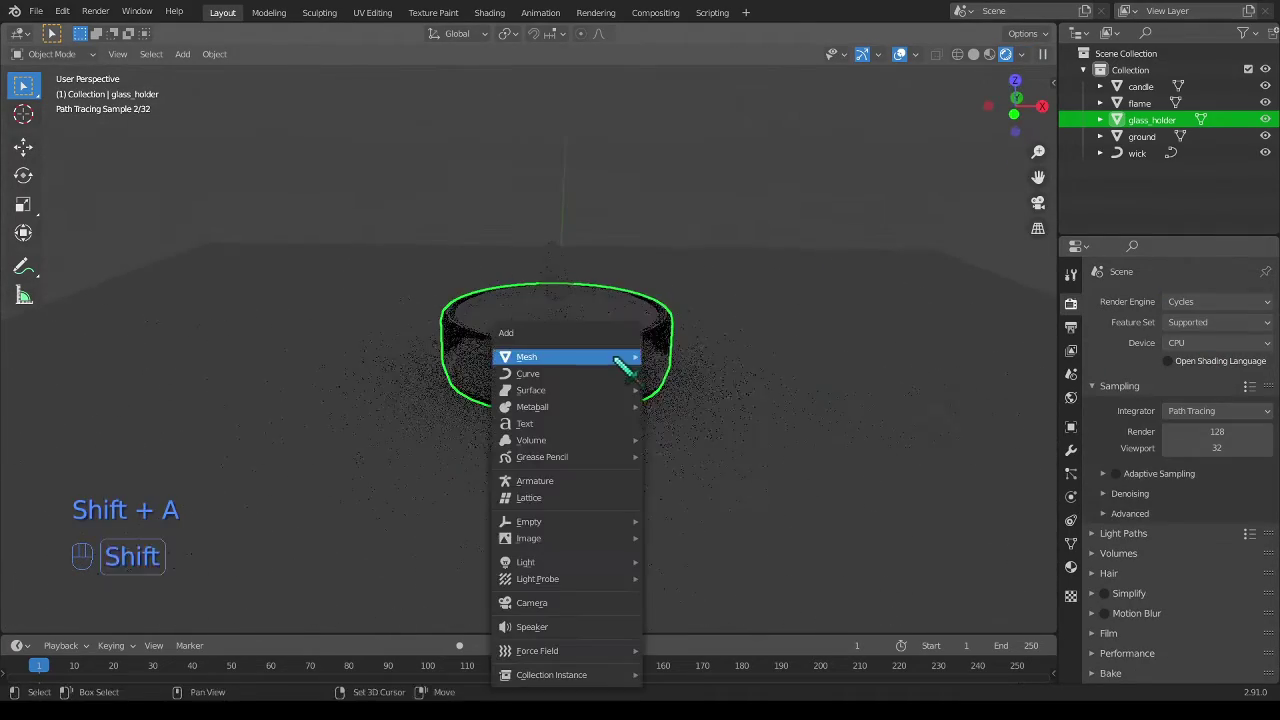
{"action": "mouse_move", "coordinate": [562, 566]}
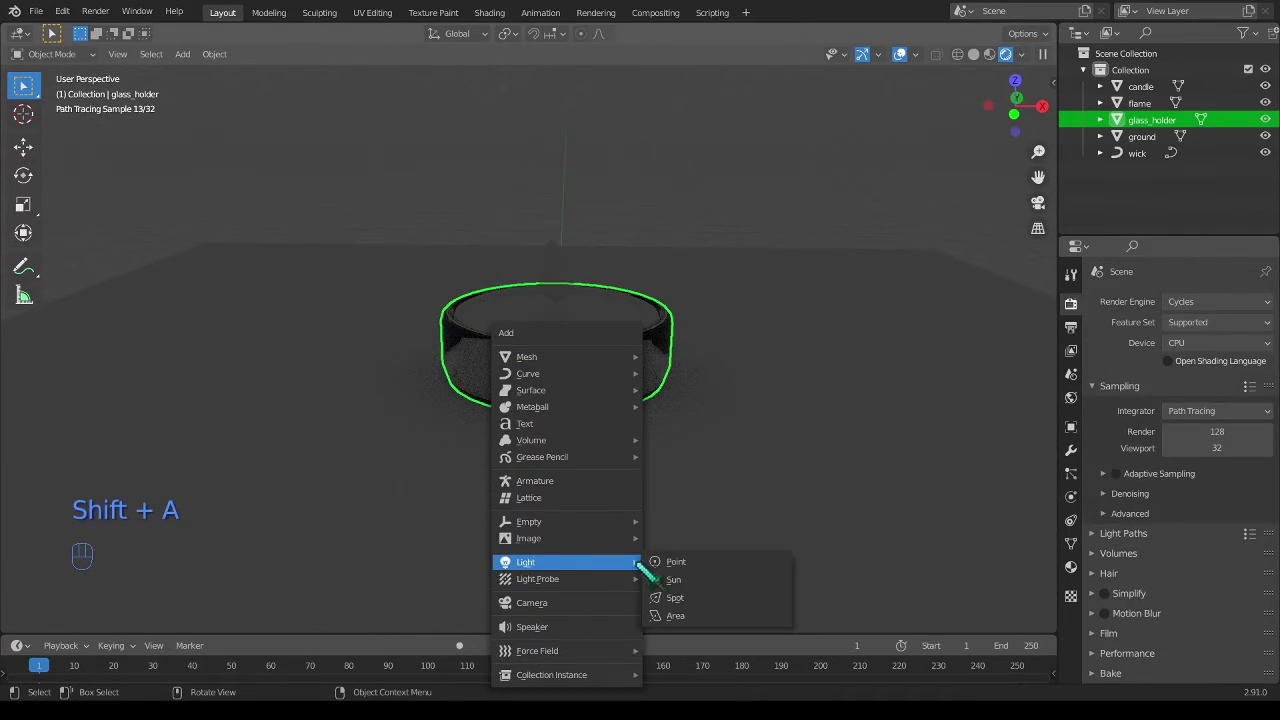
{"action": "left_click", "coordinate": [680, 615]}
{"action": "key", "text": "g"}
{"action": "key", "text": "z"}
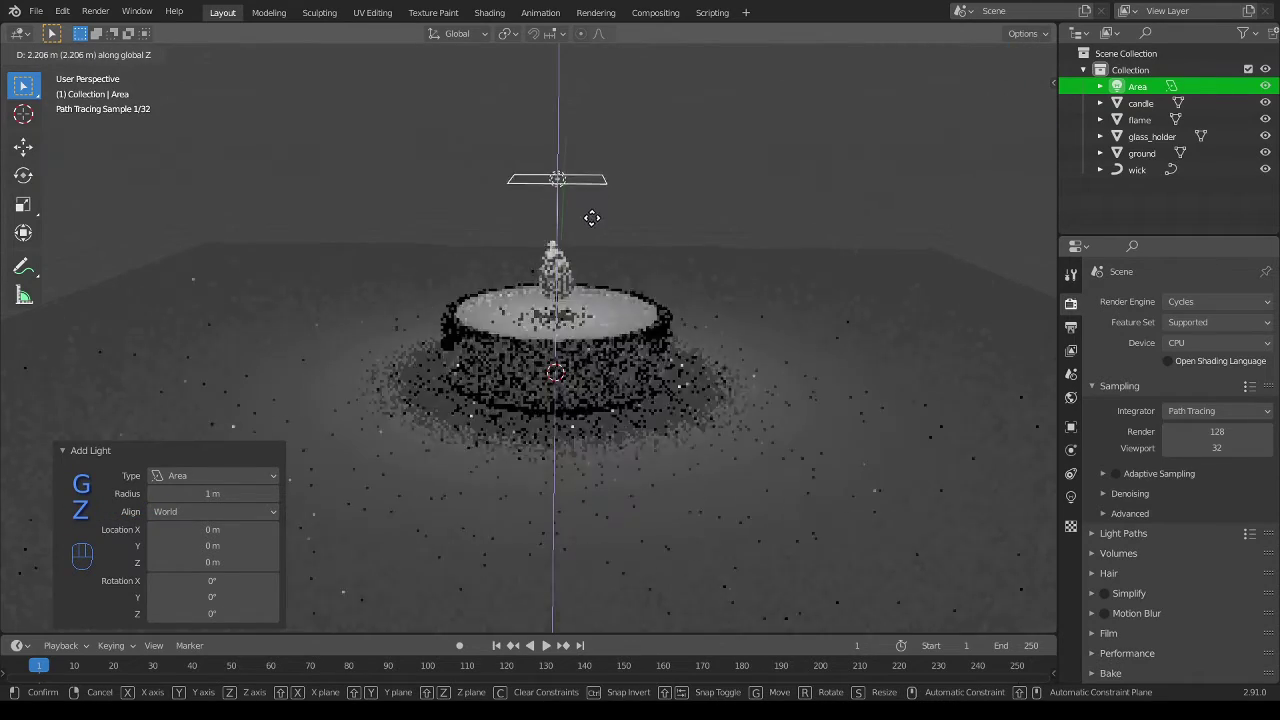
{"action": "left_click", "coordinate": [596, 140]}
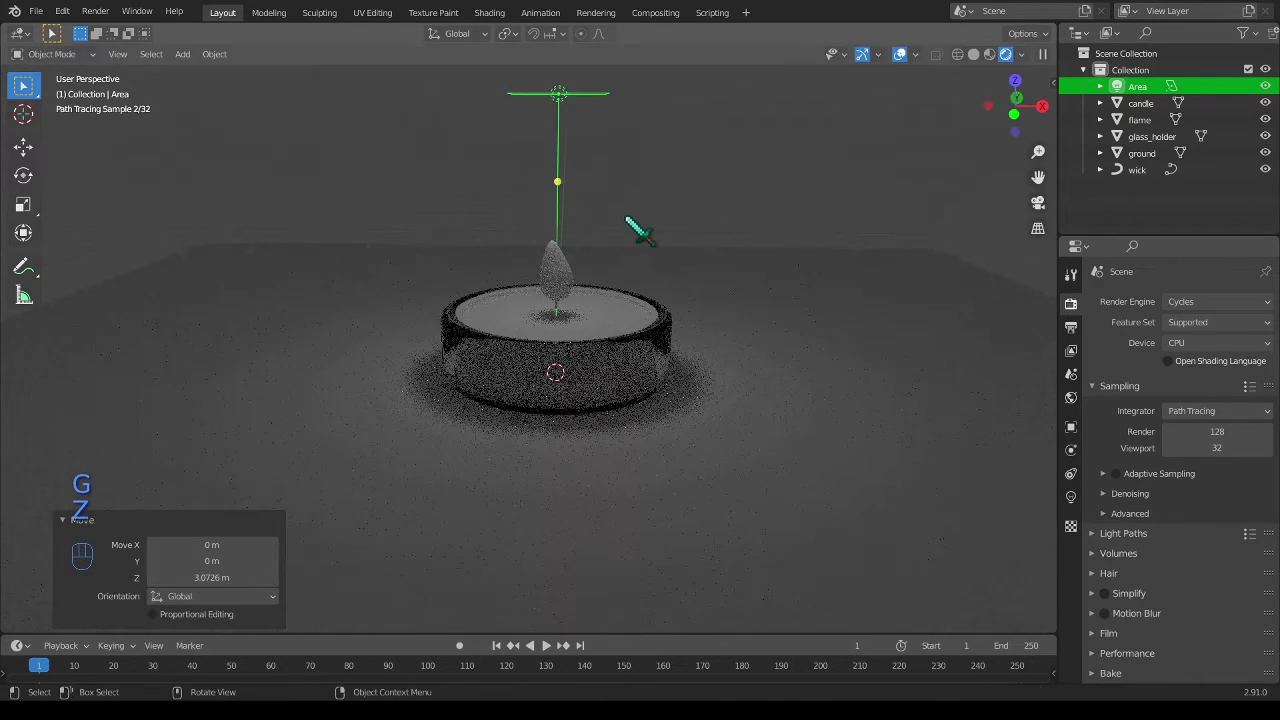
- Scale the area light to about 1.81 and raise it about another 0.104 m along Z
{"action": "key", "text": "s"}
{"action": "left_click", "coordinate": [768, 238]}
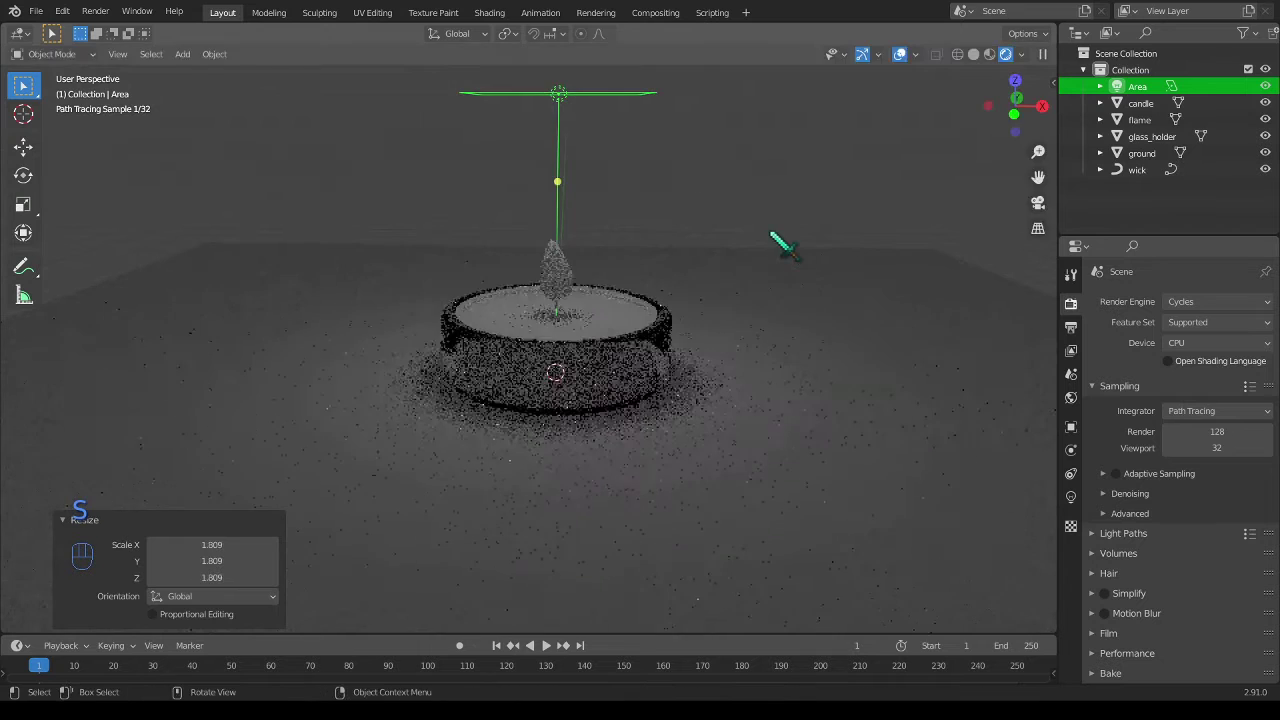
{"action": "key", "text": "g"}
{"action": "key", "text": "z"}
{"action": "left_click", "coordinate": [771, 220]}
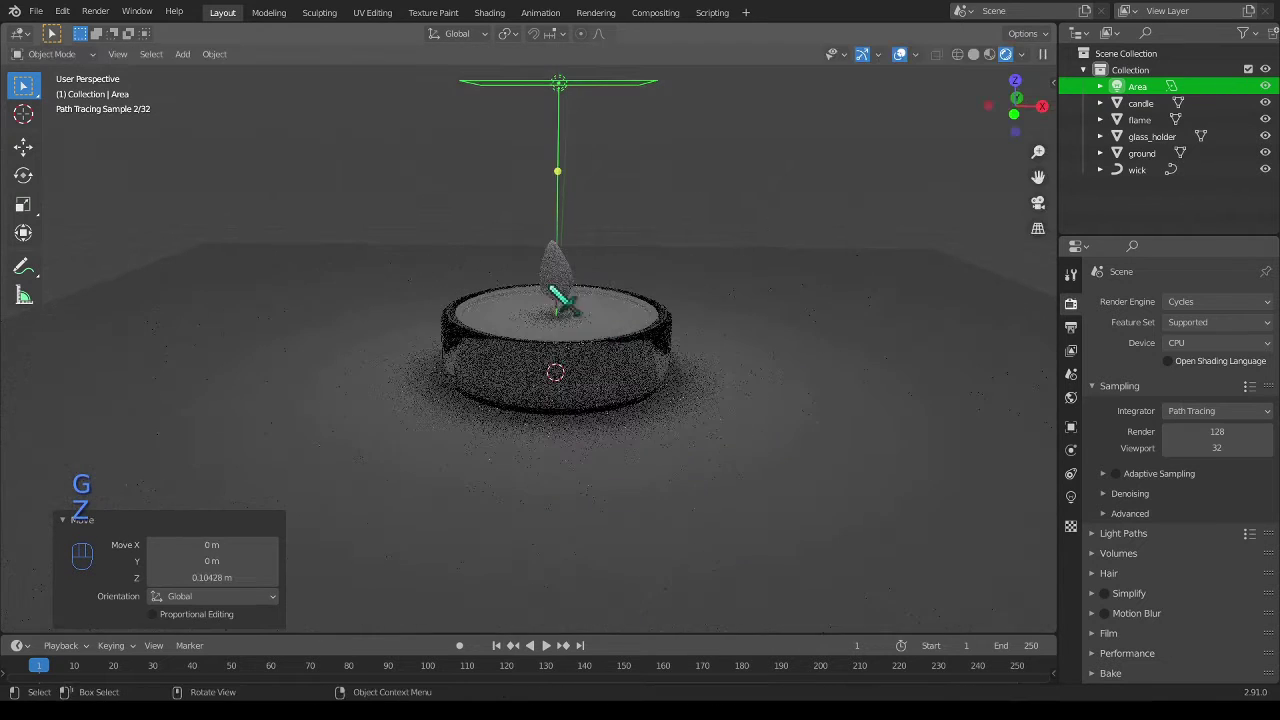
- Increase the power of the area light above the candle
{"action": "left_click", "coordinate": [1071, 498]}
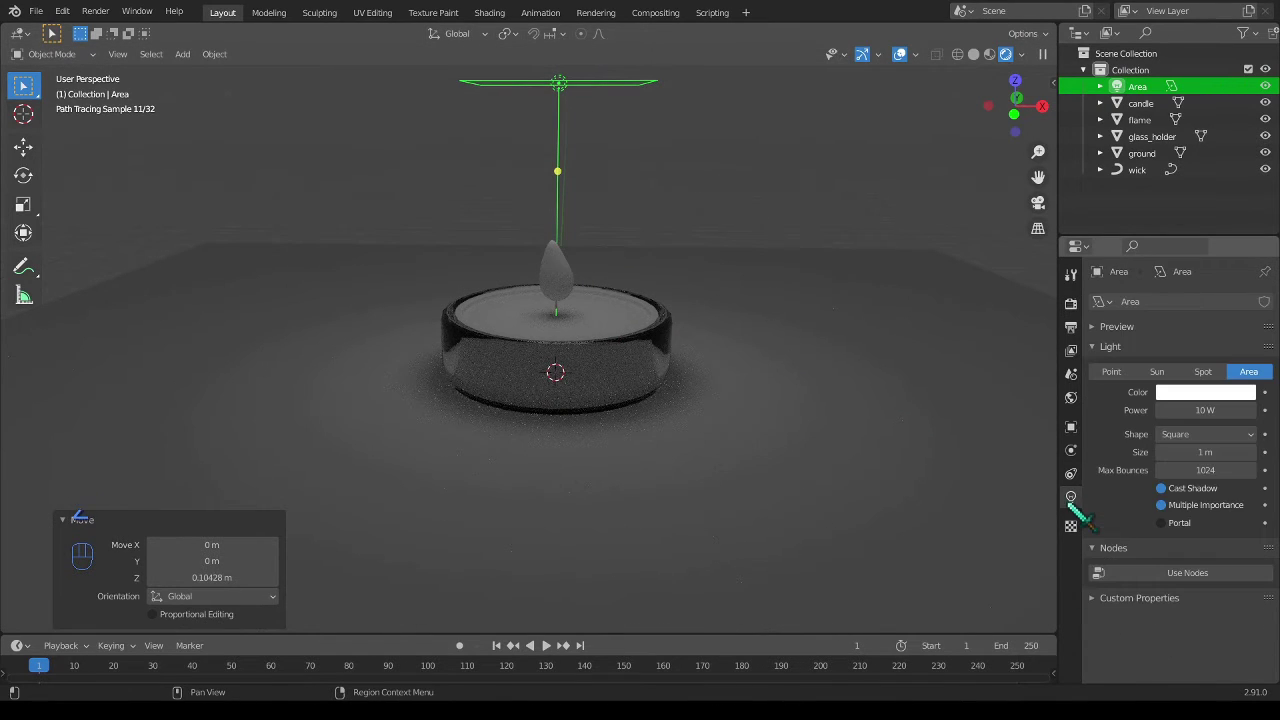
{"action": "mouse_move", "coordinate": [1197, 410]}
{"action": "left_mouse_down"}
{"action": "mouse_move", "coordinate": [1230, 410]}
{"action": "mouse_move", "coordinate": [1197, 410]}
{"action": "left_mouse_up"}
{"action": "middle_click_drag", "start_coordinate": [590, 312], "coordinate": [580, 421]}
{"action": "scroll", "coordinate": [715, 363], "scroll_direction": "up", "scroll_amount": 3}
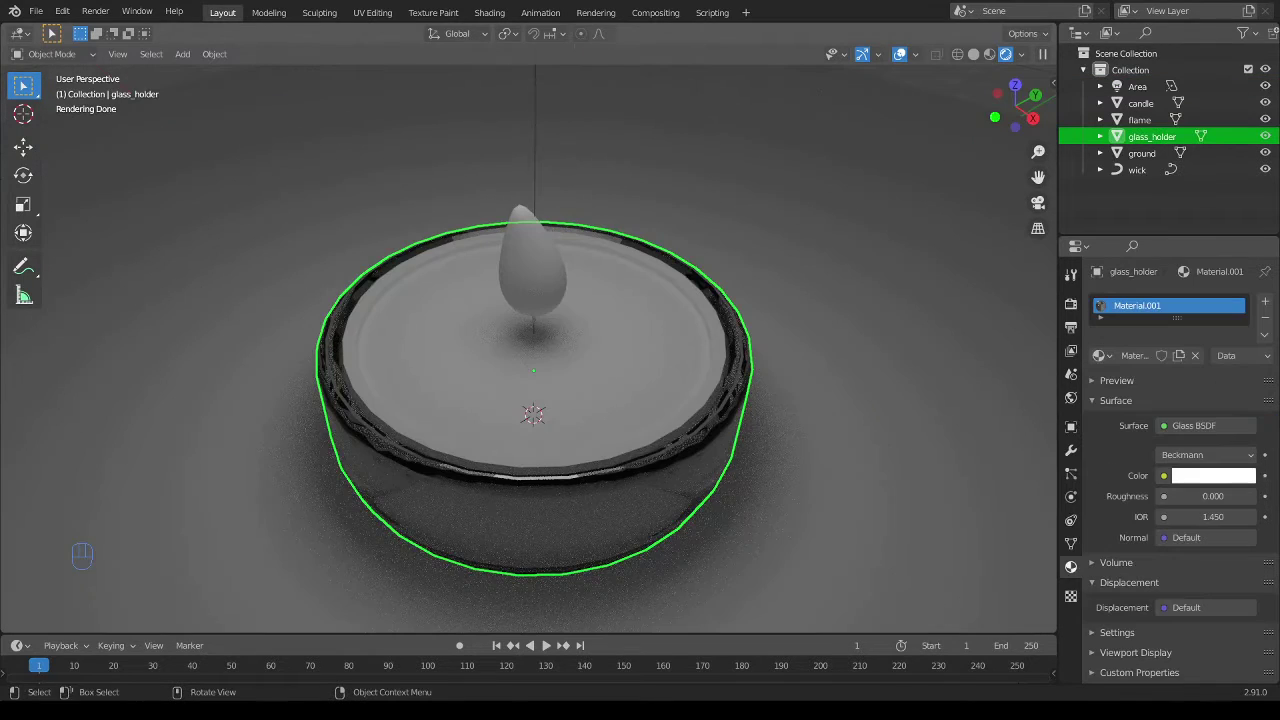
- Try flat shading on the glass holder and check it in the rendered view
{"action": "left_click", "coordinate": [973, 54]}
{"action": "mouse_move", "coordinate": [474, 251]}
{"action": "middle_mouse_down"}
{"action": "mouse_move", "coordinate": [509, 240]}
{"action": "mouse_move", "coordinate": [663, 400]}
{"action": "middle_mouse_up"}
{"action": "right_click", "coordinate": [650, 388]}
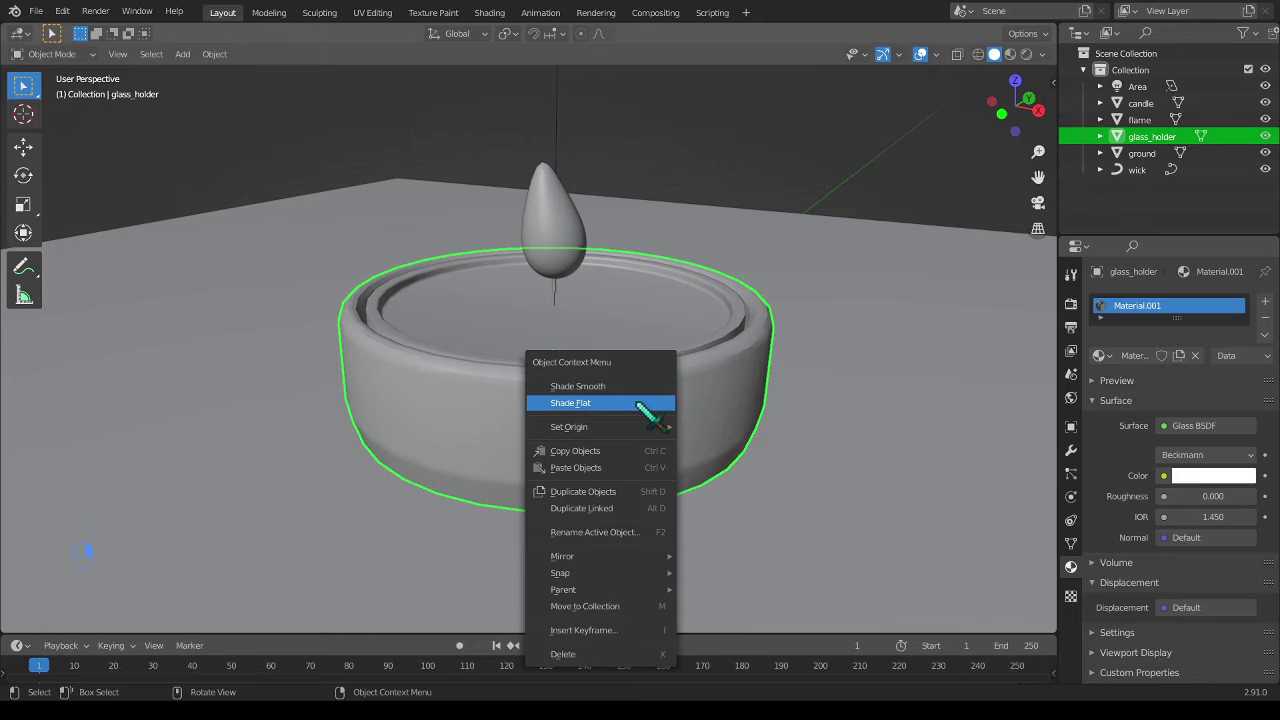
{"action": "left_click", "coordinate": [640, 403]}
{"action": "middle_click_drag", "start_coordinate": [771, 403], "coordinate": [688, 360]}
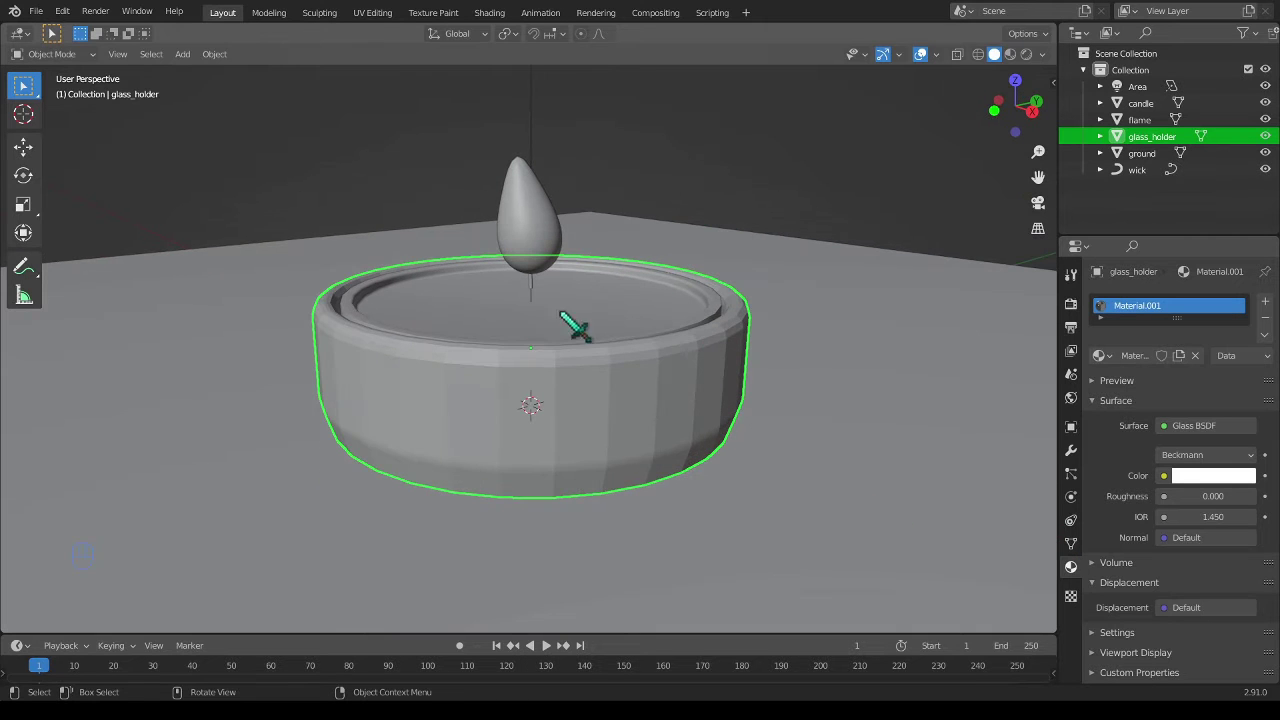
{"action": "middle_click_drag", "start_coordinate": [562, 314], "coordinate": [941, 76]}
{"action": "left_click", "coordinate": [1026, 54]}
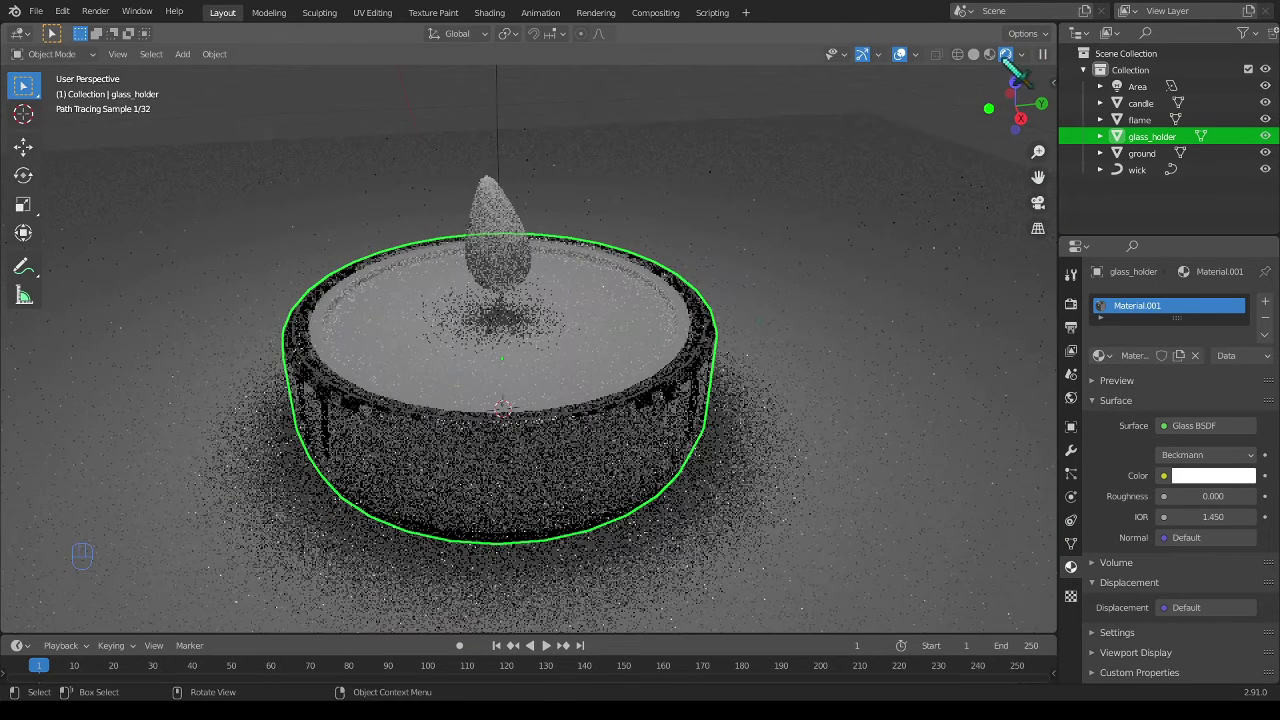
{"action": "mouse_move", "coordinate": [440, 333]}
{"action": "middle_mouse_down"}
{"action": "mouse_move", "coordinate": [519, 277]}
{"action": "mouse_move", "coordinate": [545, 280]}
{"action": "middle_mouse_up"}
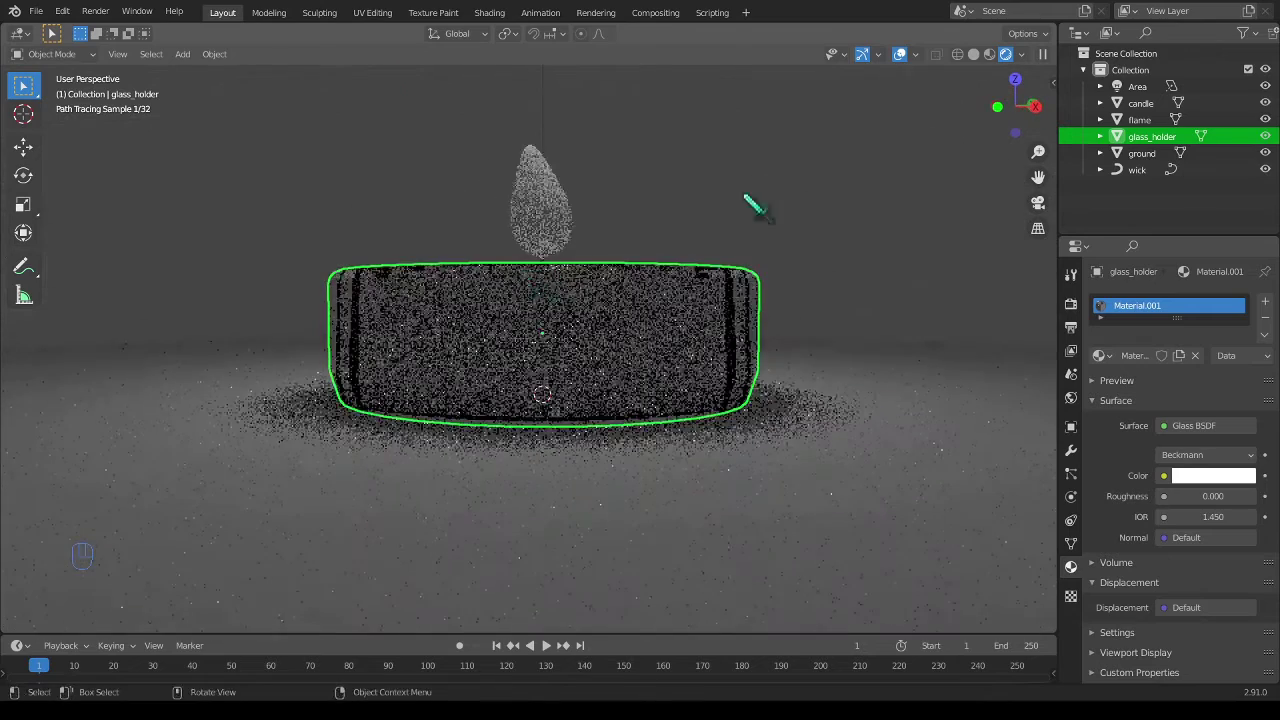
- Reapply smooth shading to the glass holder and inspect it in the rendered view
{"action": "left_click", "coordinate": [975, 54]}
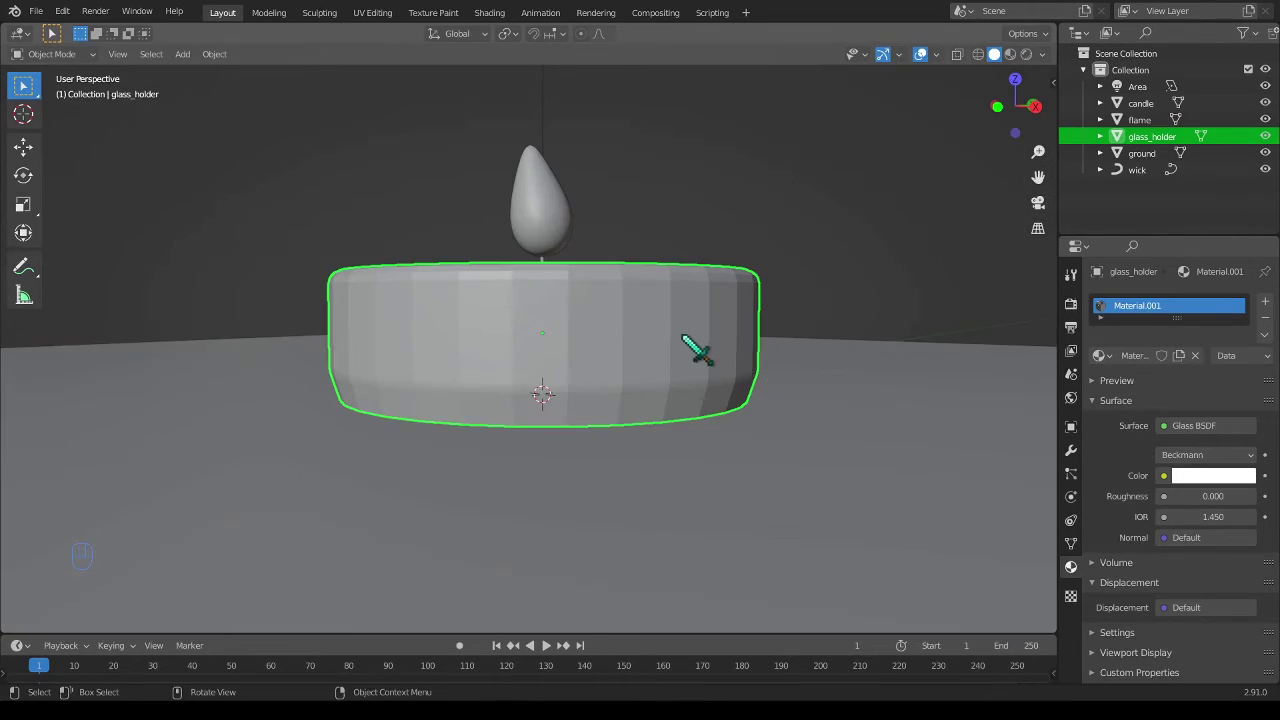
{"action": "middle_click_drag", "start_coordinate": [694, 349], "coordinate": [663, 343]}
{"action": "right_click", "coordinate": [648, 336]}
{"action": "left_click", "coordinate": [648, 317]}
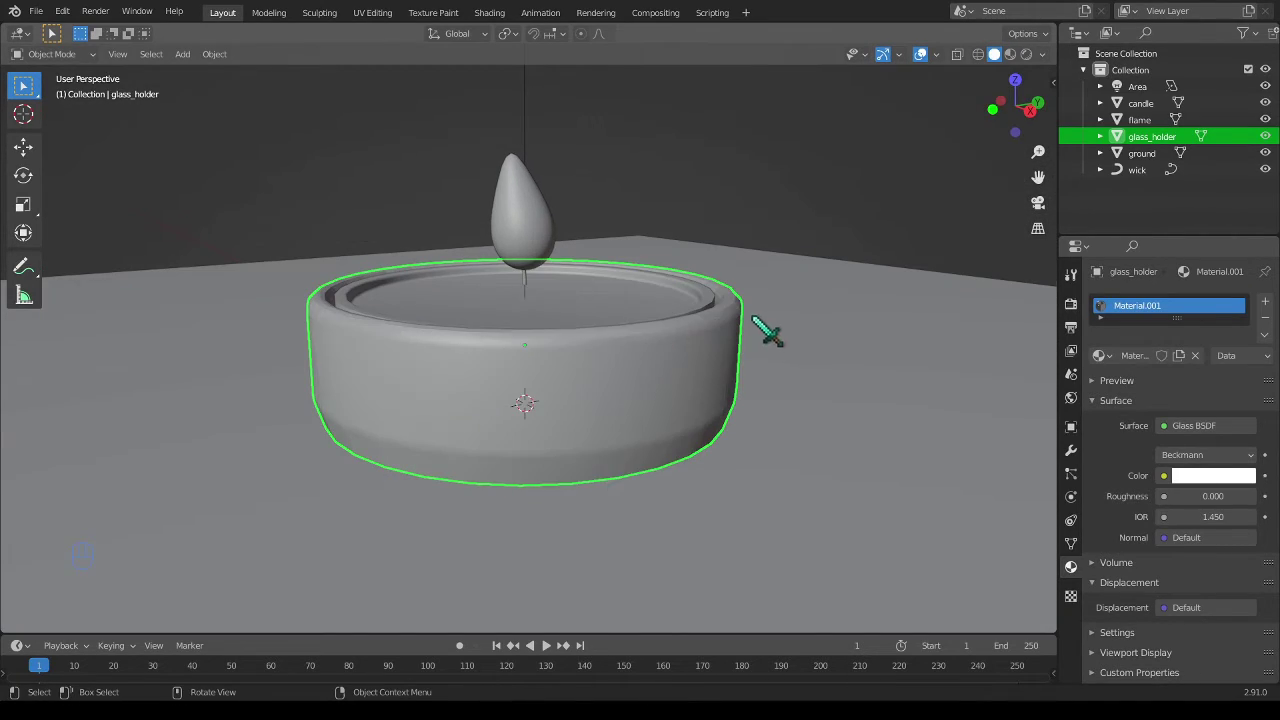
{"action": "middle_click_drag", "start_coordinate": [766, 331], "coordinate": [1014, 109]}
{"action": "left_click", "coordinate": [1026, 54]}
{"action": "mouse_move", "coordinate": [614, 329]}
{"action": "middle_mouse_down"}
{"action": "mouse_move", "coordinate": [749, 380]}
{"action": "mouse_move", "coordinate": [867, 187]}
{"action": "mouse_move", "coordinate": [680, 352]}
{"action": "mouse_move", "coordinate": [571, 294]}
{"action": "middle_mouse_up"}
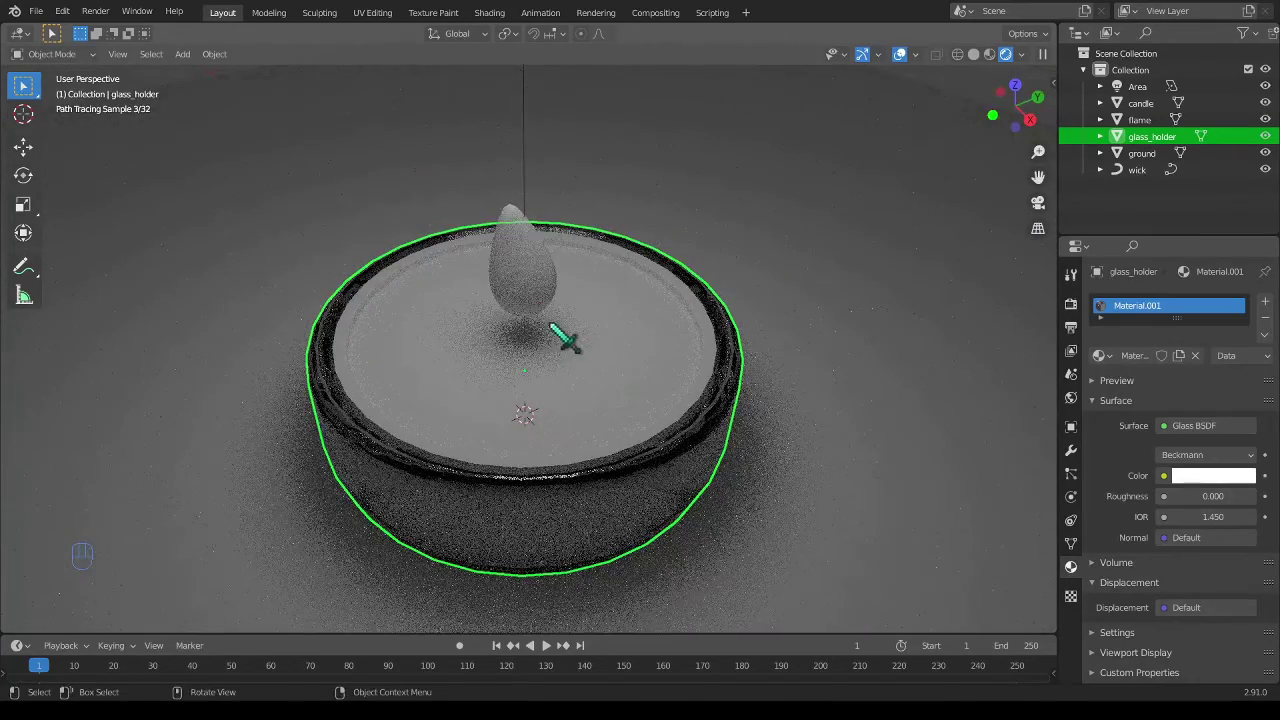
- In Material Preview, lower the wick and flame together by about 0.108 m along Z toward the candle's top
{"action": "scroll", "coordinate": [543, 309], "scroll_direction": "up", "scroll_amount": 4}
{"action": "left_click", "coordinate": [509, 298]}
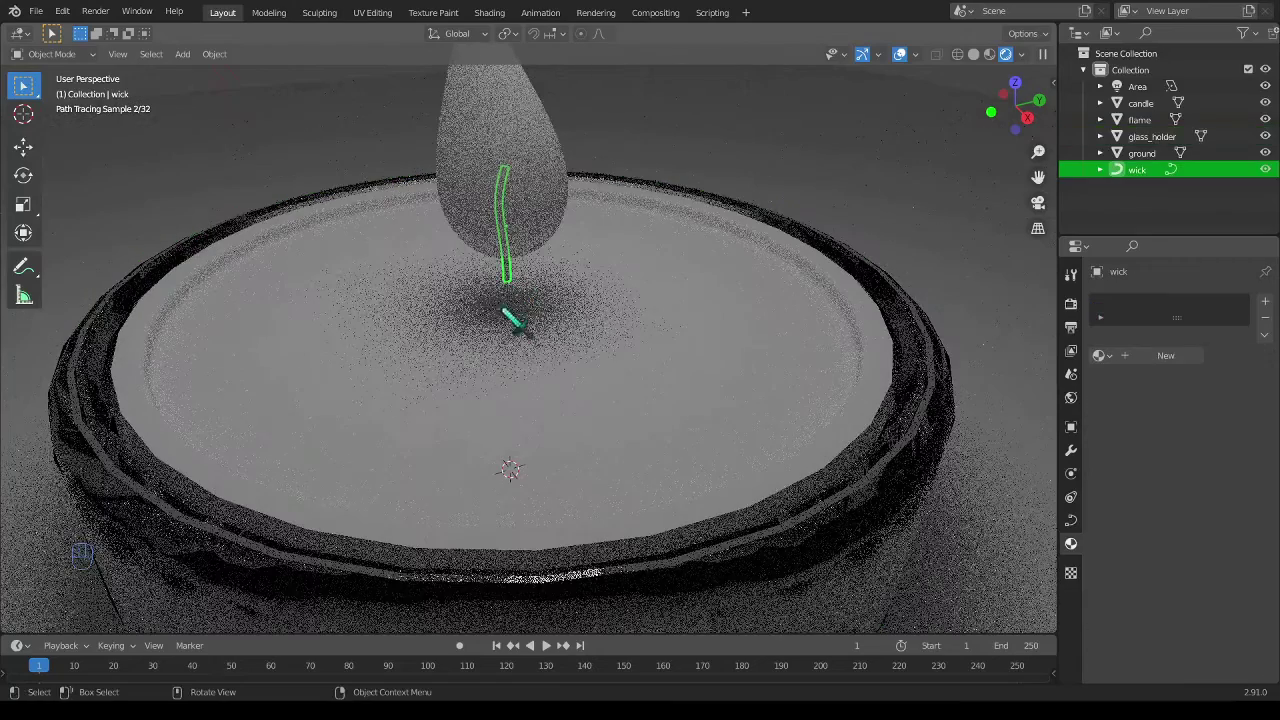
{"action": "left_click", "coordinate": [990, 54]}
{"action": "middle_click_drag", "start_coordinate": [425, 358], "coordinate": [466, 314]}
{"action": "left_click", "coordinate": [571, 180], "text": "shift"}
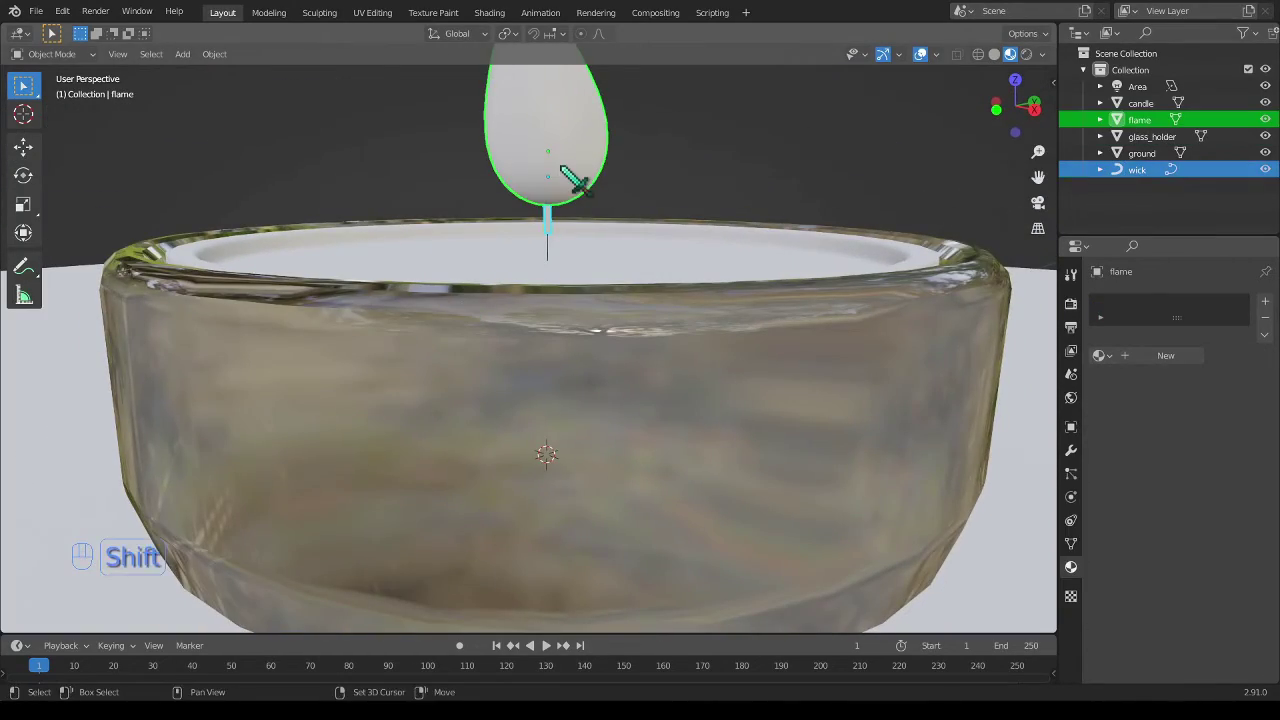
{"action": "key", "text": "g"}
{"action": "key", "text": "z"}
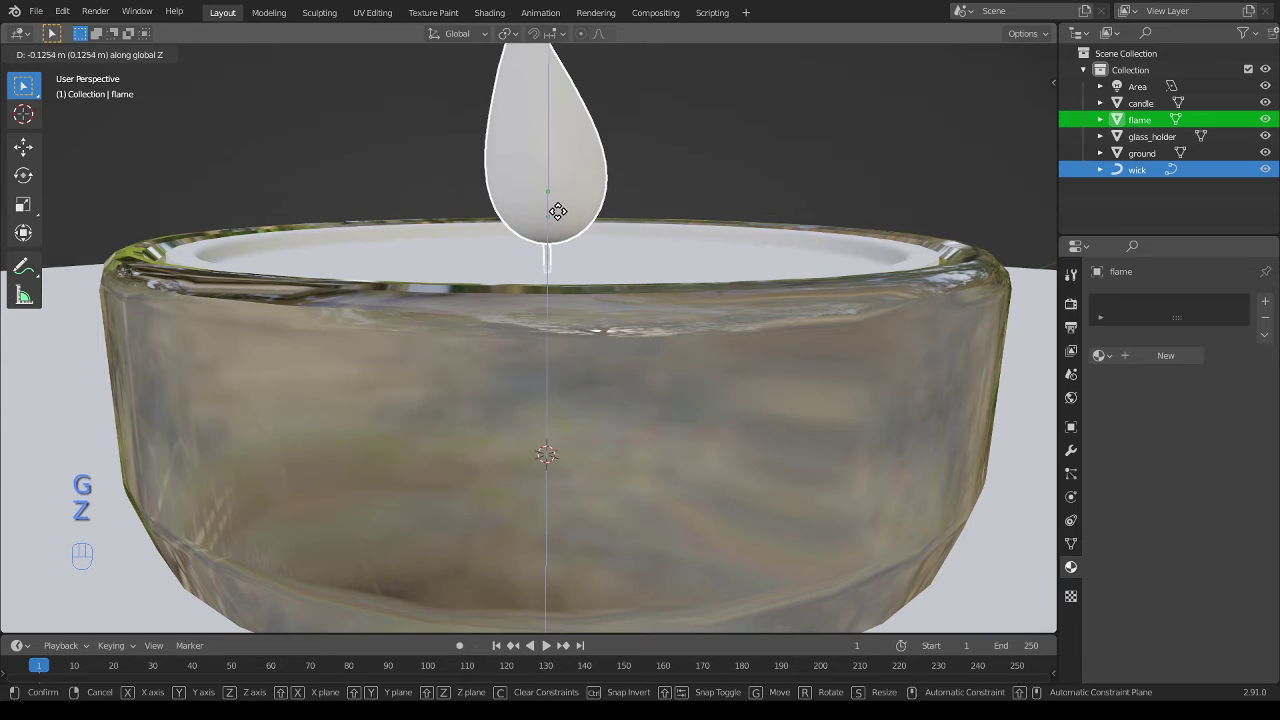
{"action": "left_click", "coordinate": [561, 209]}
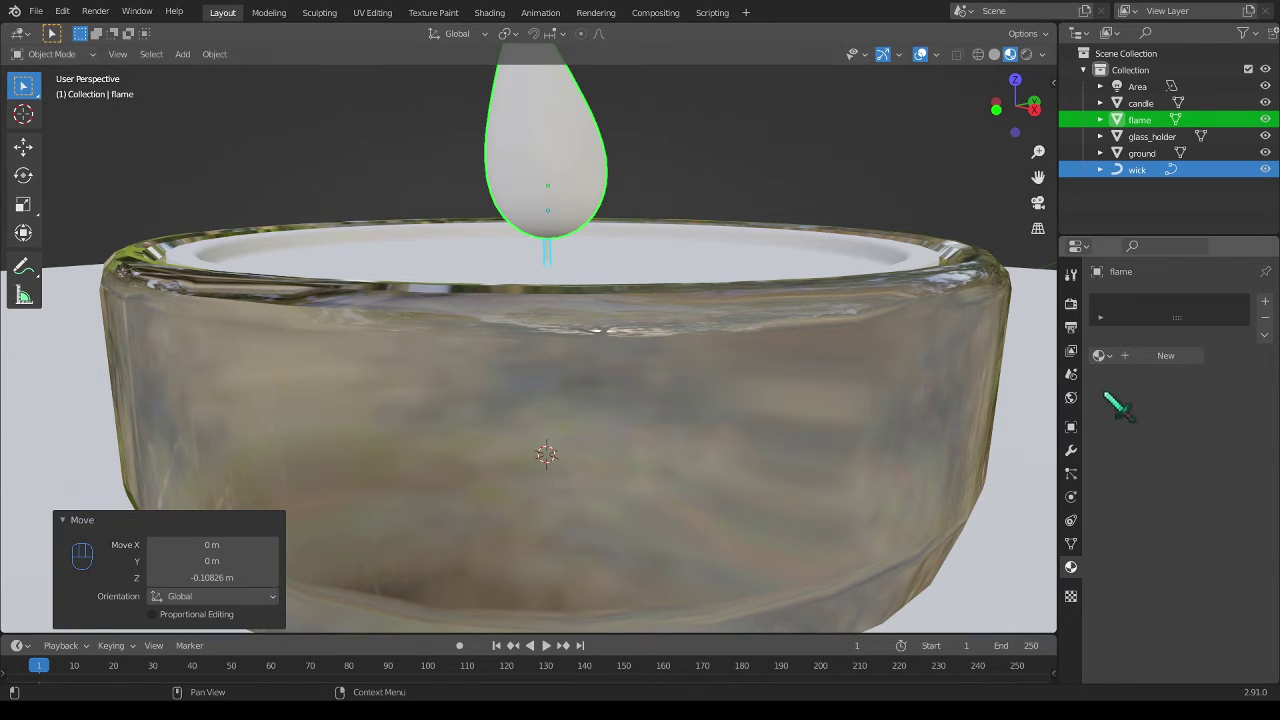
- Give the wick a new material with a near-black base color and a roughness of 0.862
{"action": "left_click", "coordinate": [548, 253]}
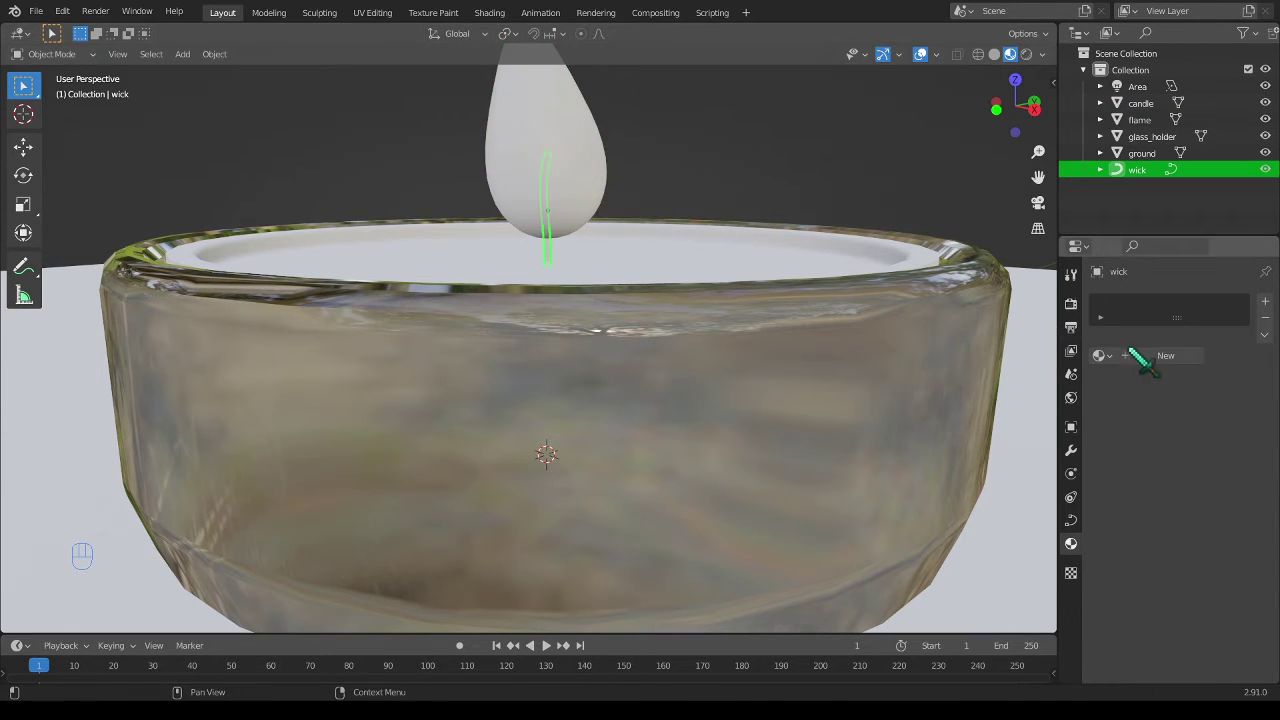
{"action": "left_click", "coordinate": [1150, 355]}
{"action": "scroll", "coordinate": [1211, 522], "scroll_direction": "down", "scroll_amount": 5}
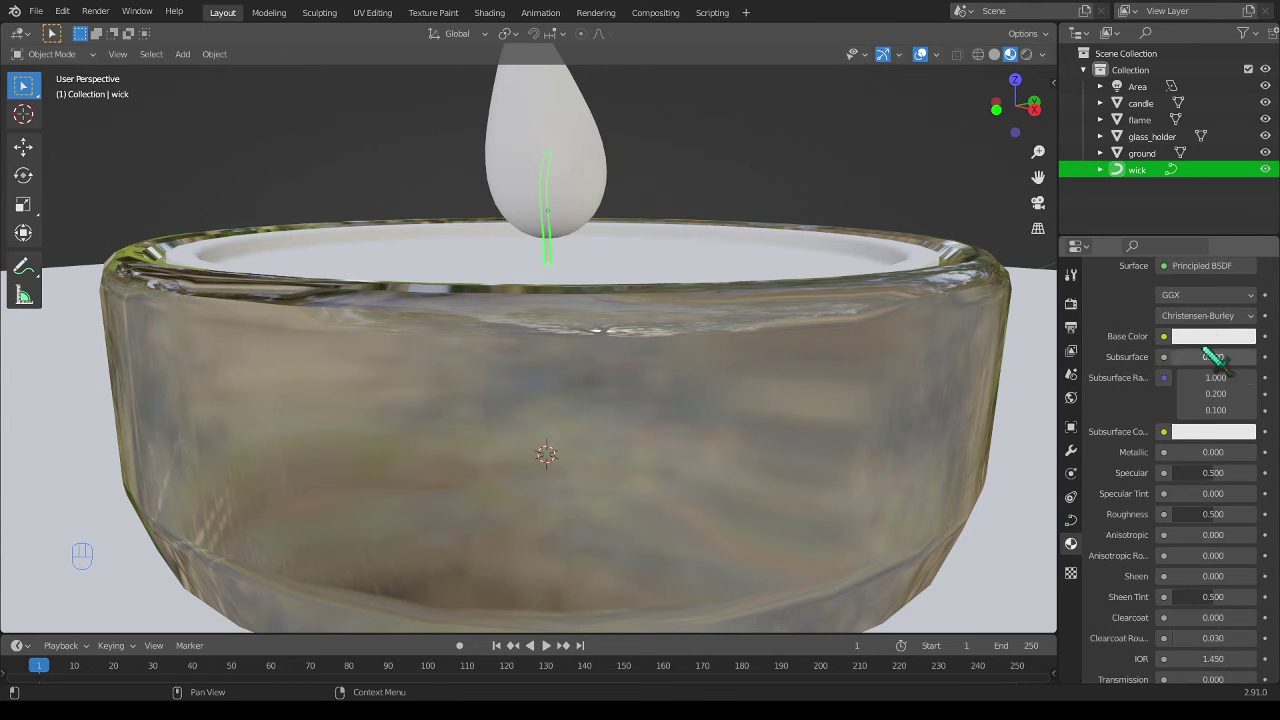
{"action": "left_click", "coordinate": [1214, 340]}
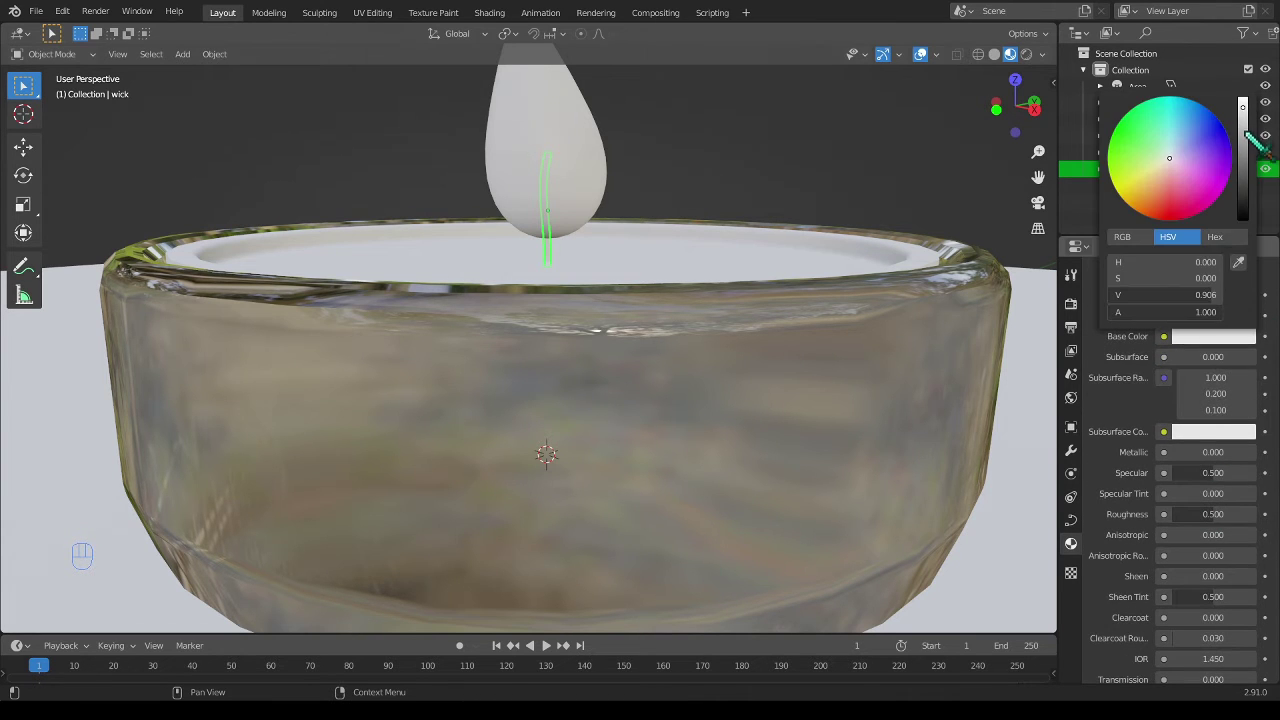
{"action": "left_click_drag", "start_coordinate": [1243, 140], "coordinate": [1243, 195]}
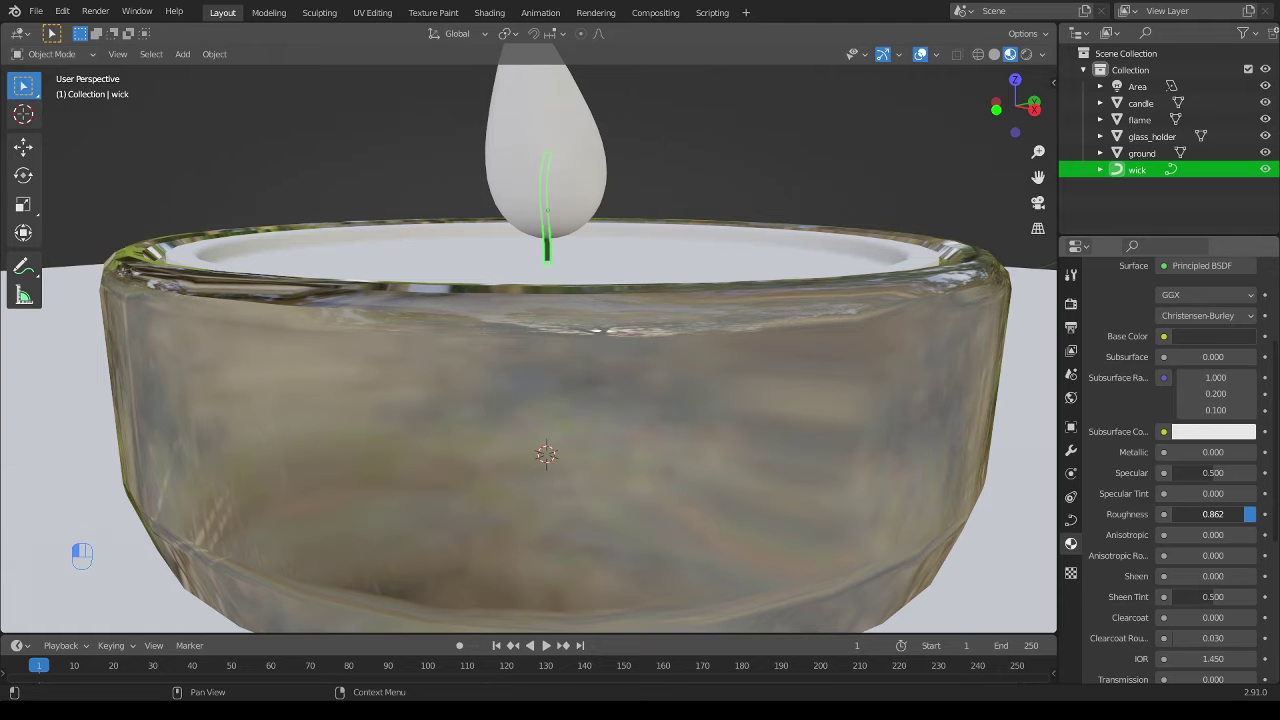
{"action": "middle_click_drag", "start_coordinate": [835, 357], "coordinate": [745, 355]}
{"action": "middle_click_drag", "start_coordinate": [745, 373], "coordinate": [491, 383]}
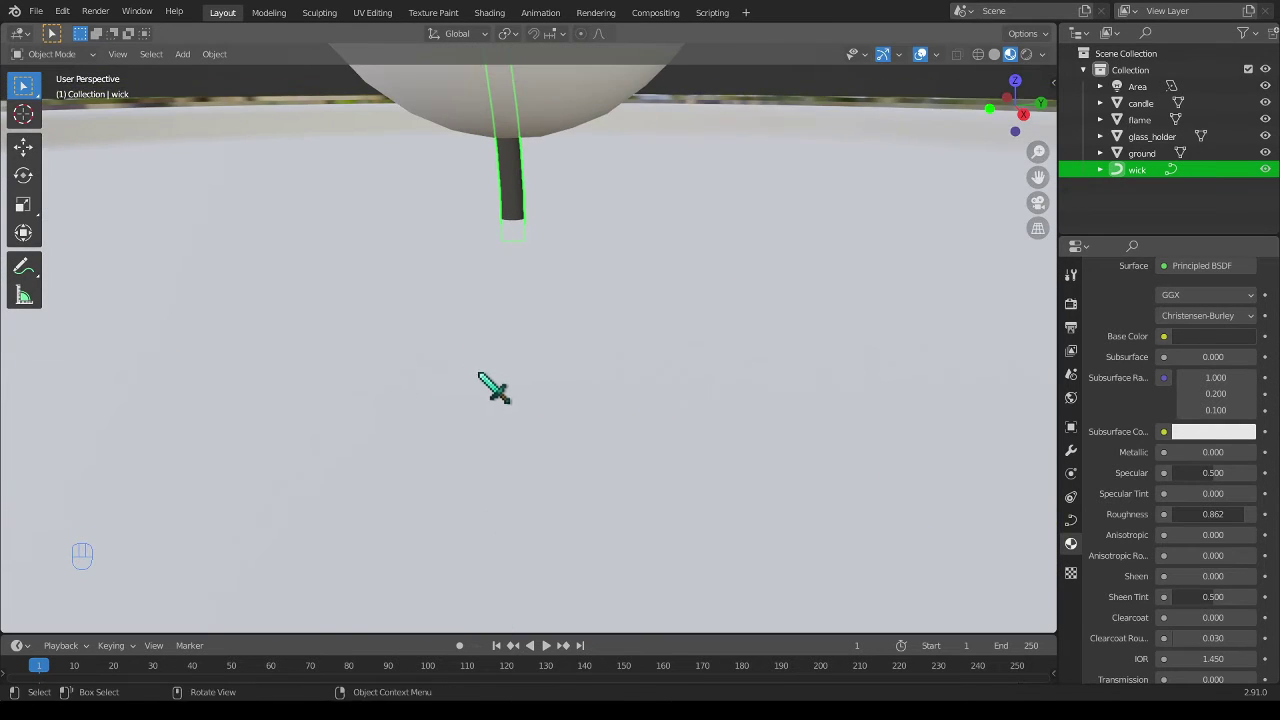
- Rename the wick's material to wick_mat
{"action": "scroll", "coordinate": [1195, 372], "scroll_direction": "up", "scroll_amount": 5}
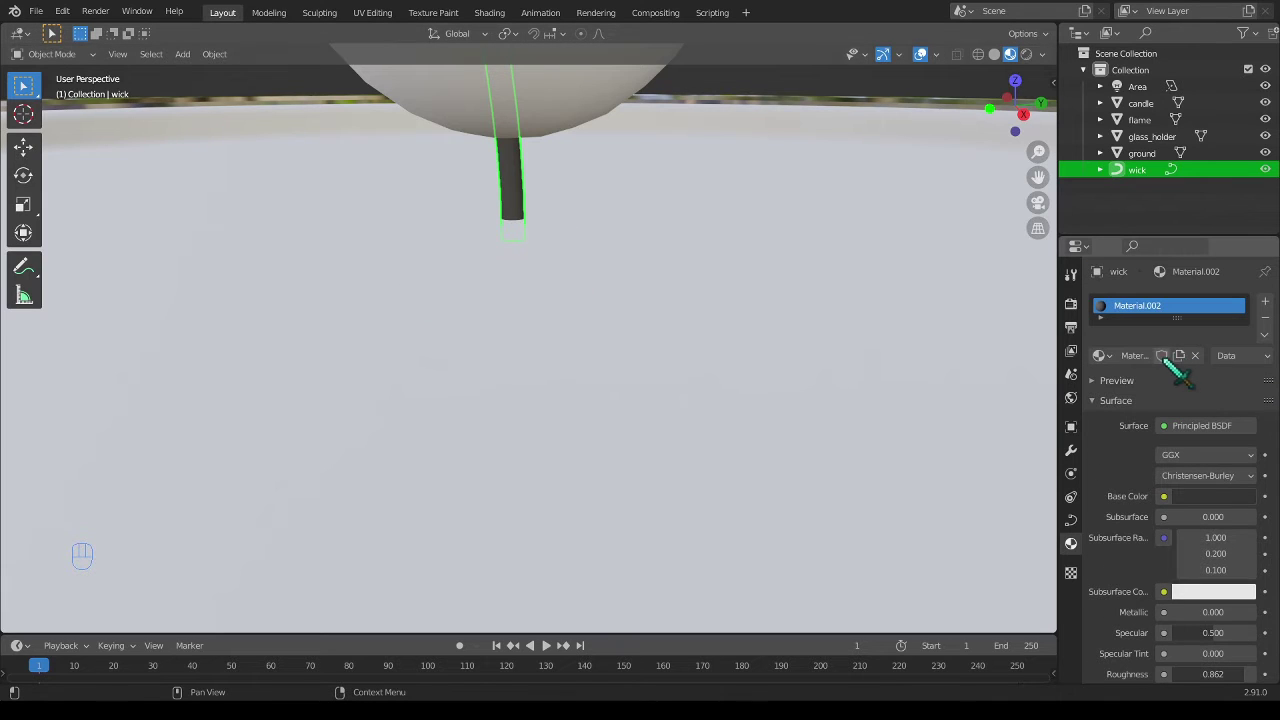
{"action": "double_click", "coordinate": [1135, 356]}
{"action": "type", "text": "w"}
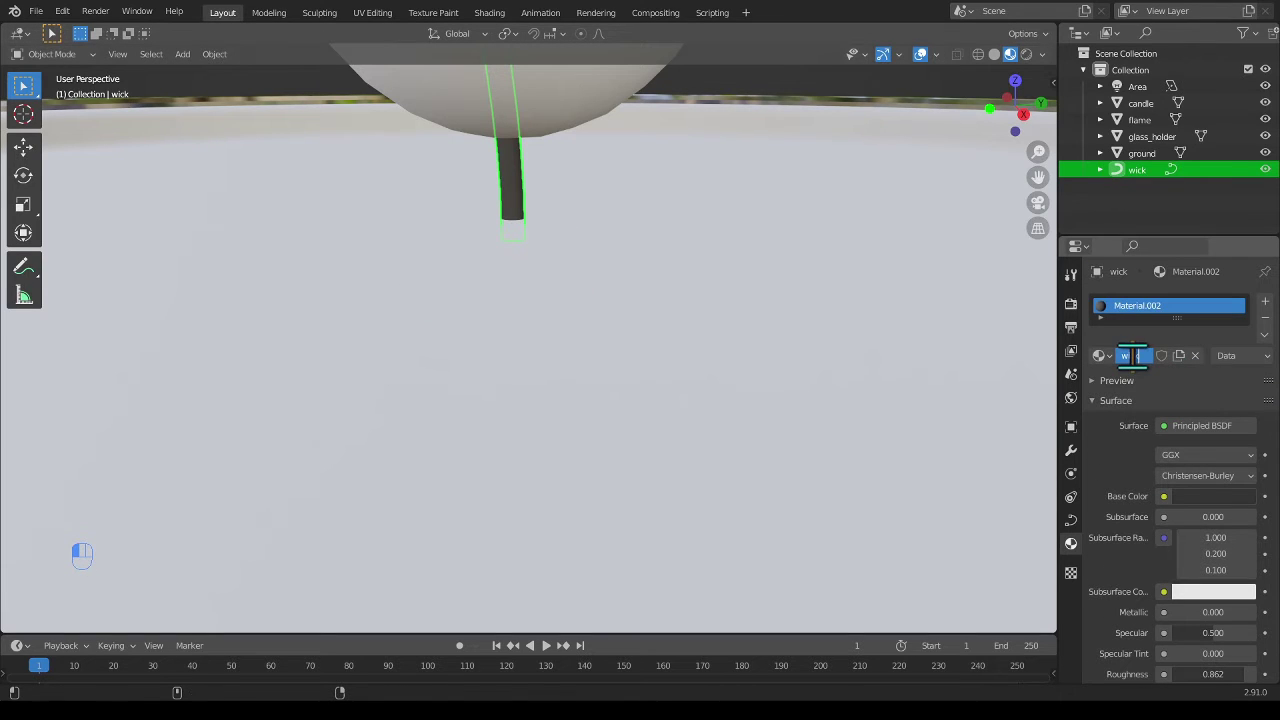
{"action": "type", "text": "ick ma"}
{"action": "key", "text": "Return"}
- Rename the glass holder's material to holder_mat
{"action": "scroll", "coordinate": [846, 383], "scroll_direction": "down", "scroll_amount": 5}
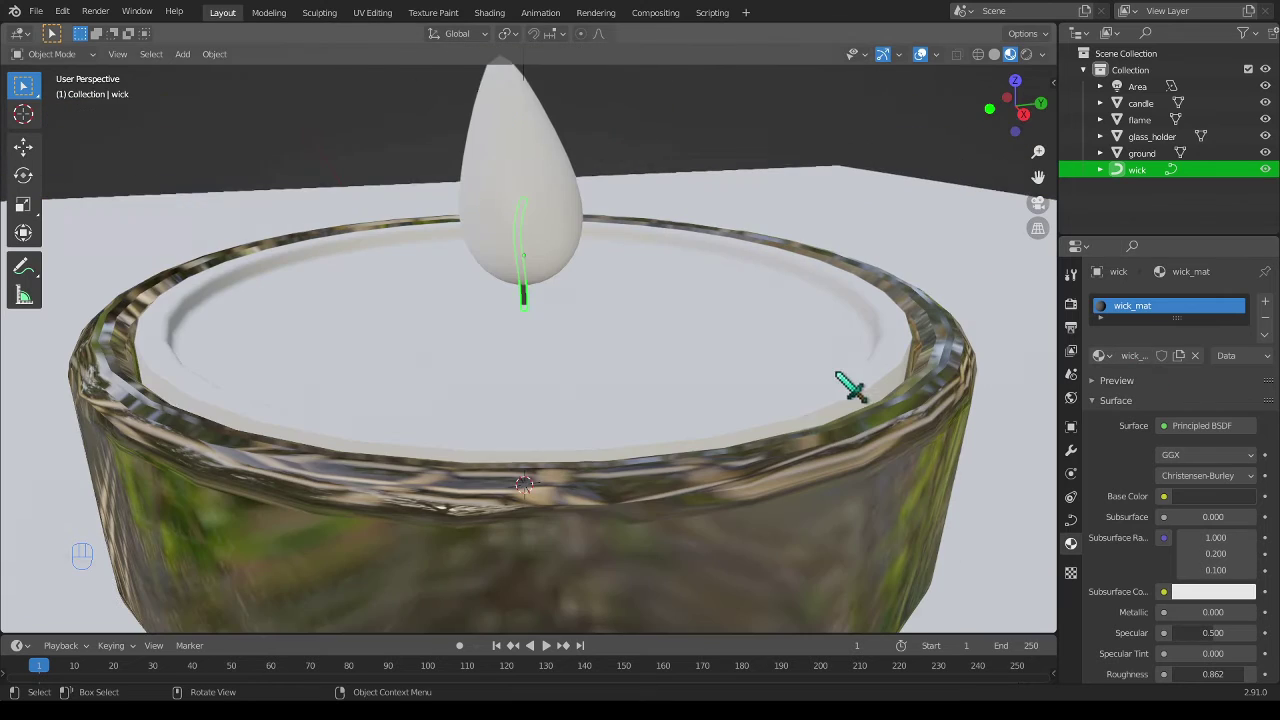
{"action": "left_click", "coordinate": [851, 491]}
{"action": "double_click", "coordinate": [1135, 356]}
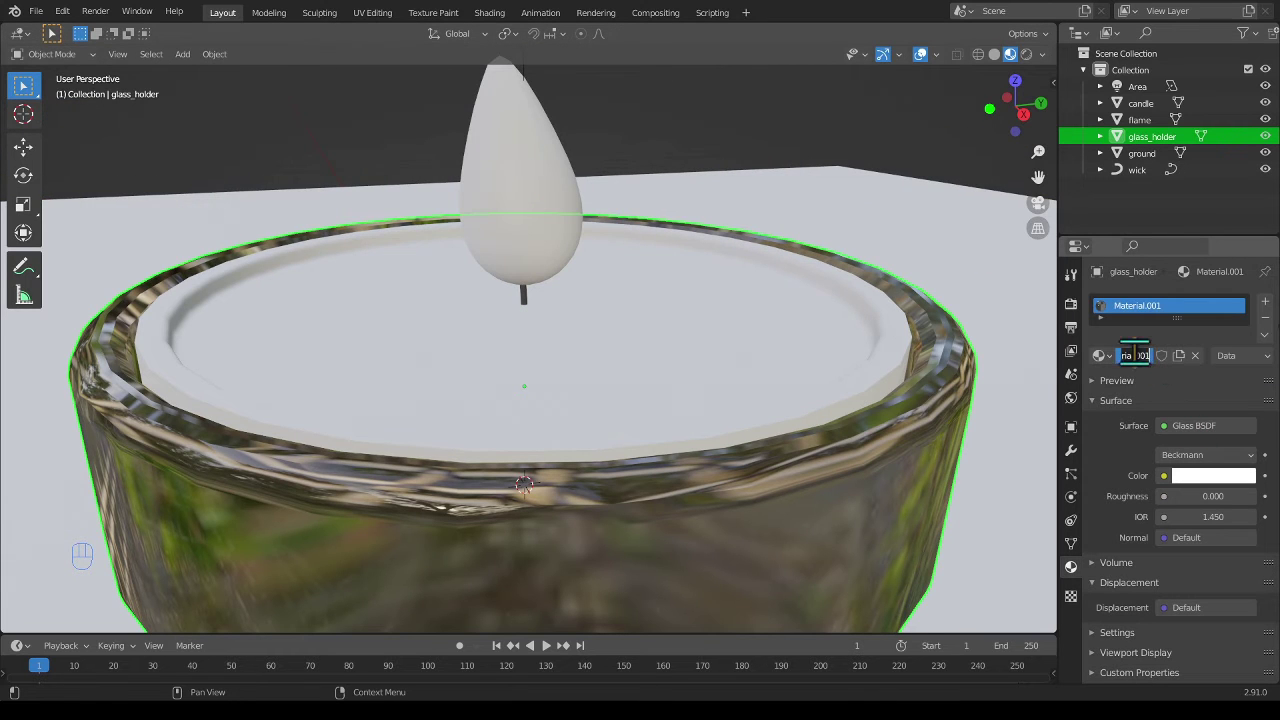
{"action": "type", "text": "holder_a"}
{"action": "key", "text": "Return"}
- Rename the candle's material to candle_mat
{"action": "scroll", "coordinate": [617, 413], "scroll_direction": "down", "scroll_amount": 4}
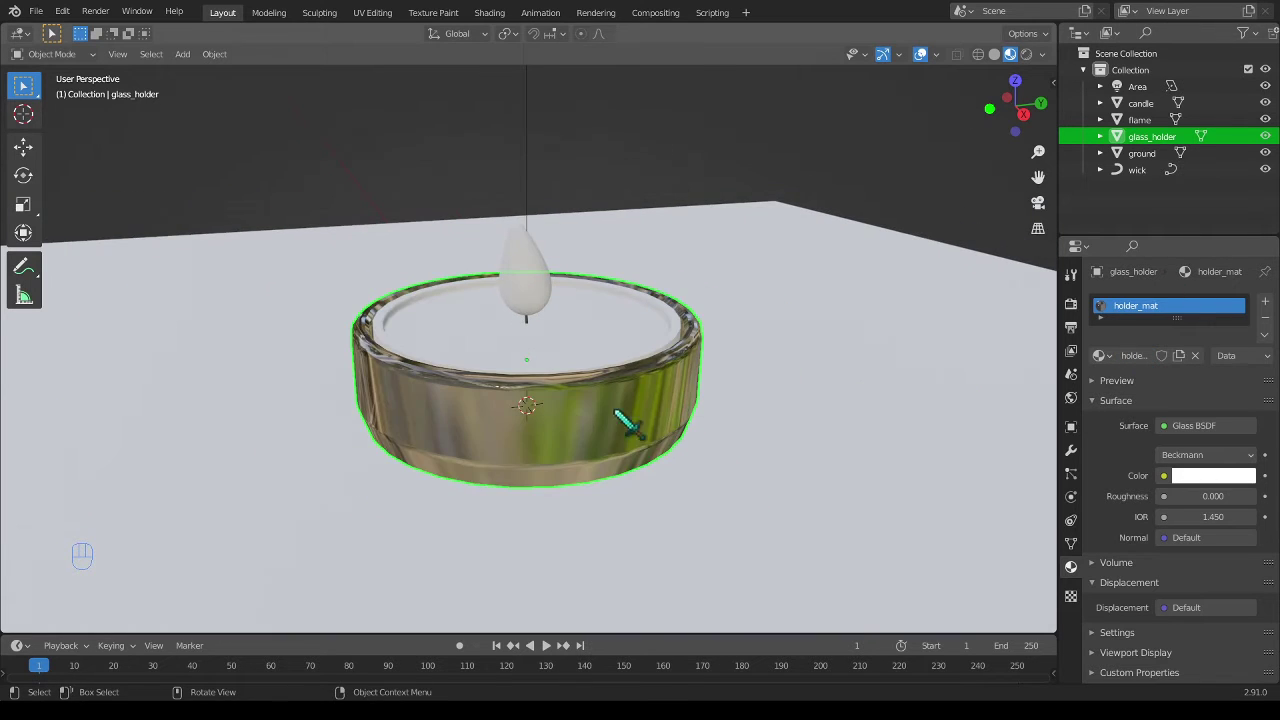
{"action": "middle_click_drag", "start_coordinate": [628, 425], "coordinate": [705, 378]}
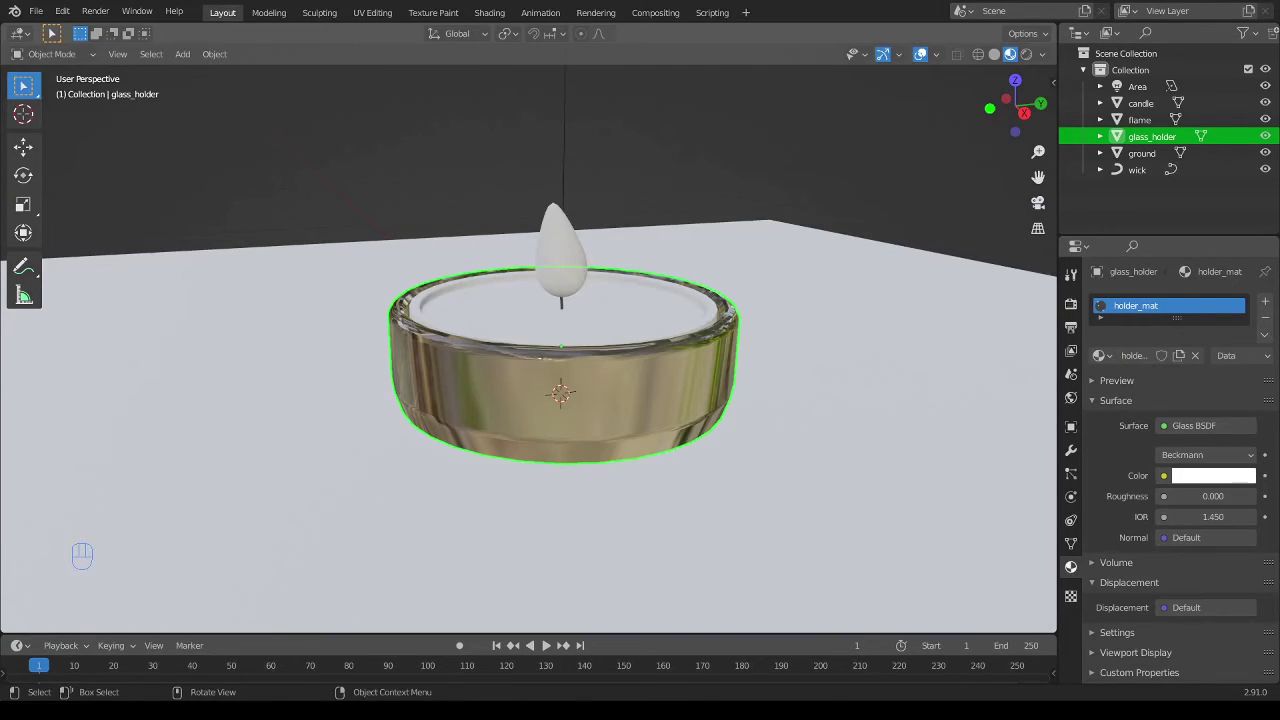
{"action": "left_click", "coordinate": [705, 332]}
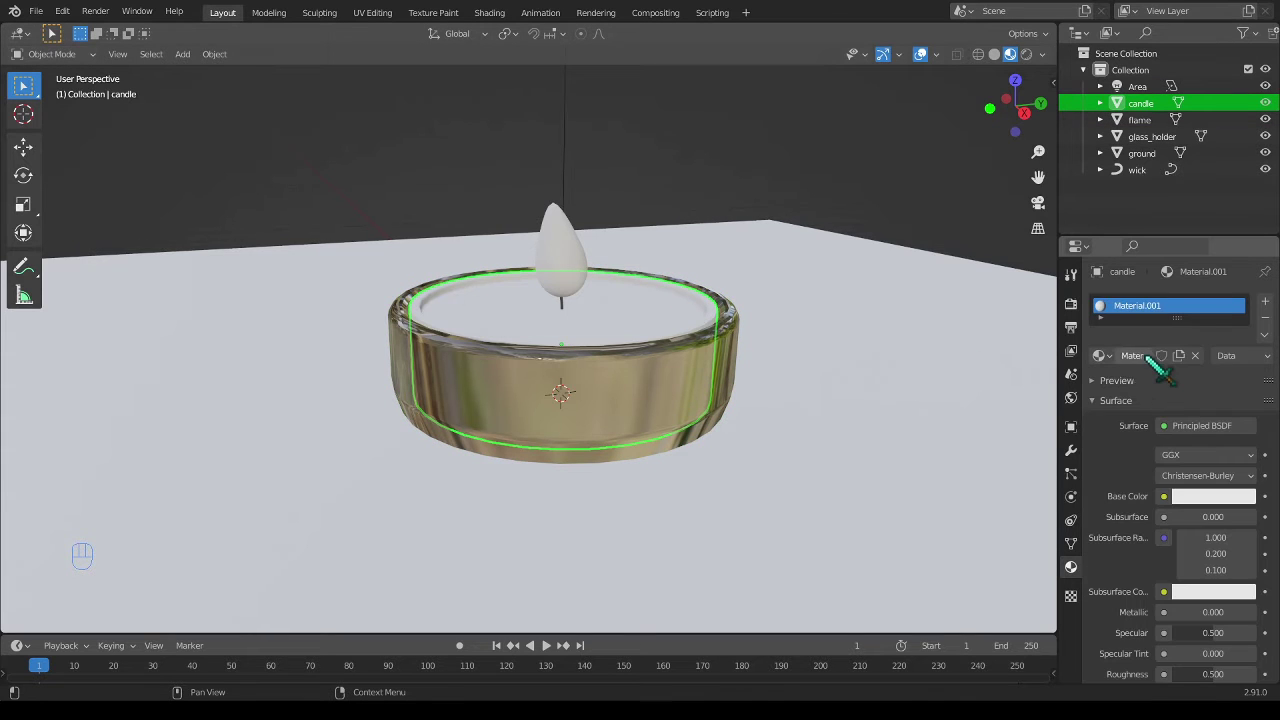
{"action": "double_click", "coordinate": [1140, 357]}
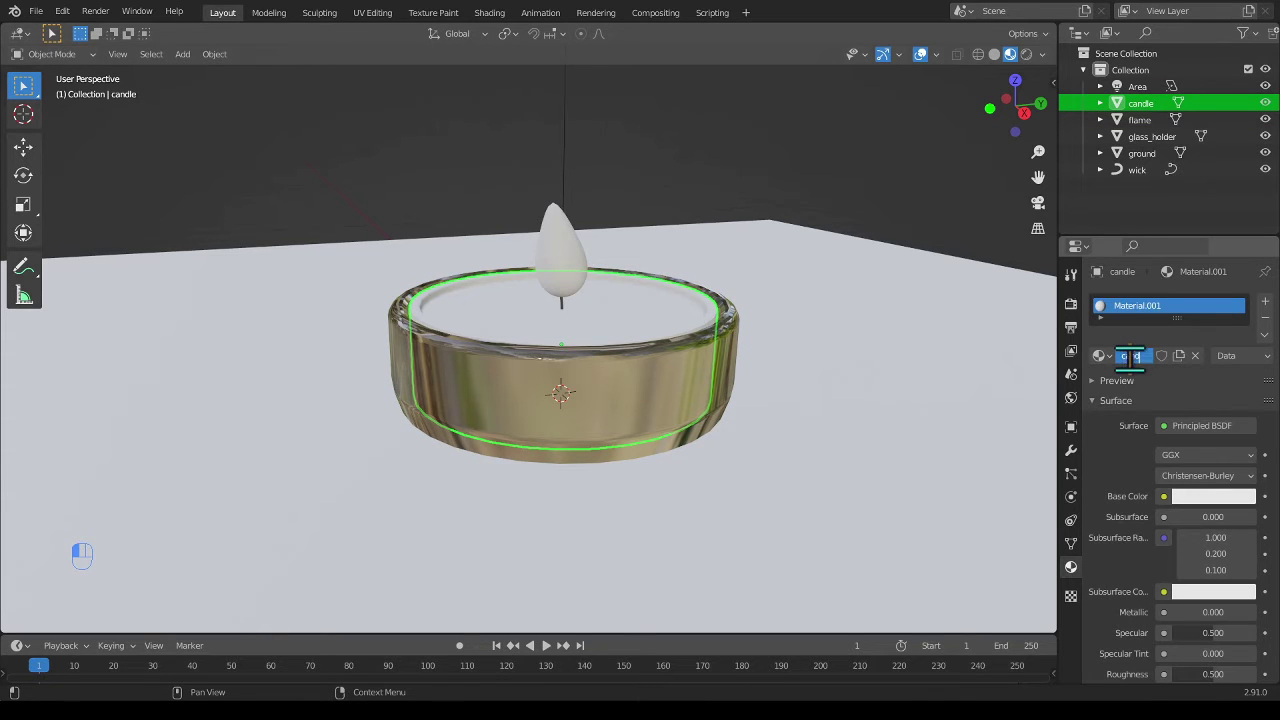
{"action": "type", "text": "candle_mat"}
{"action": "key", "text": "Return"}
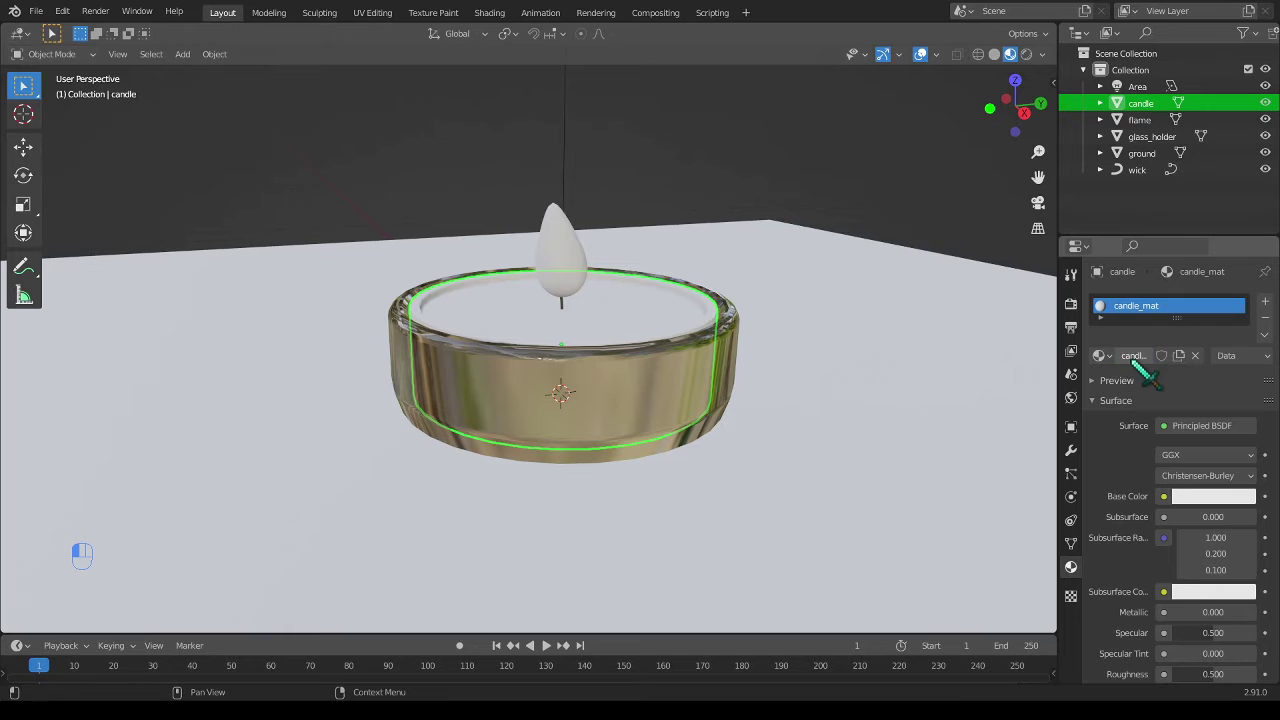
- Darken candle_mat's base color to a value of about 0.765, set its roughness to 0.768, and check the candle in the rendered view
{"action": "left_click", "coordinate": [1213, 496]}
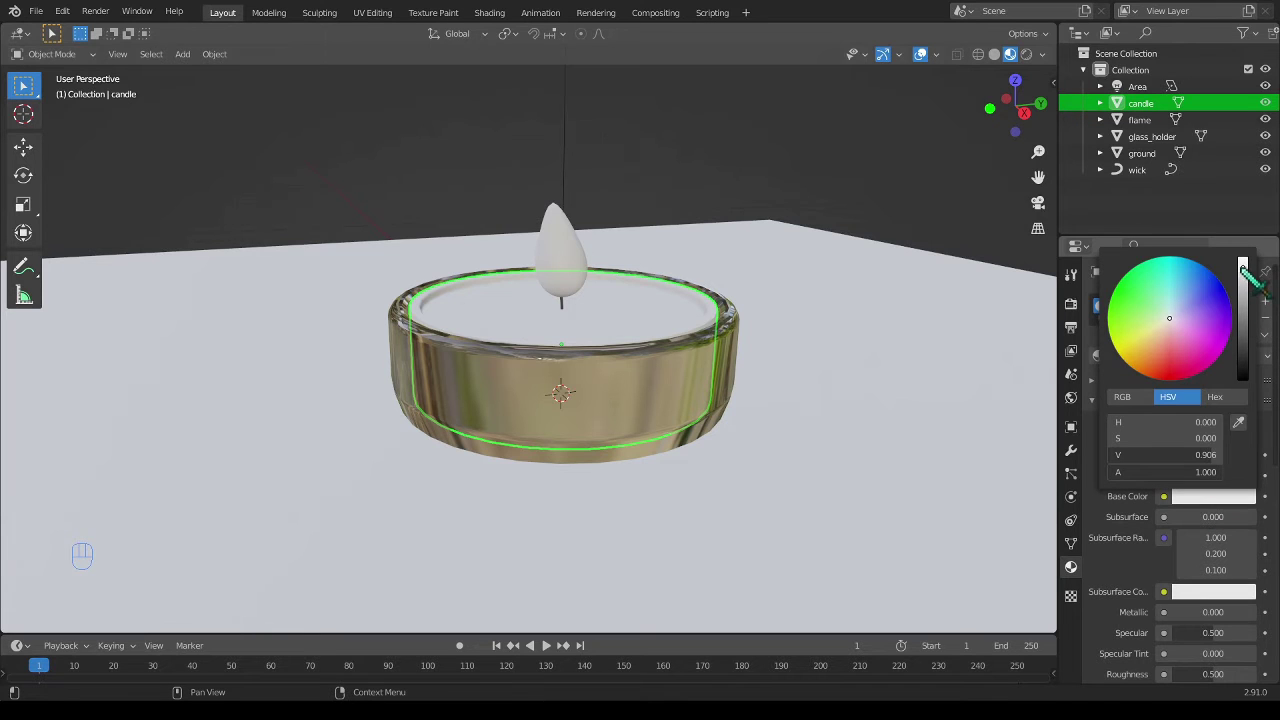
{"action": "left_click_drag", "start_coordinate": [1243, 270], "coordinate": [1243, 284]}
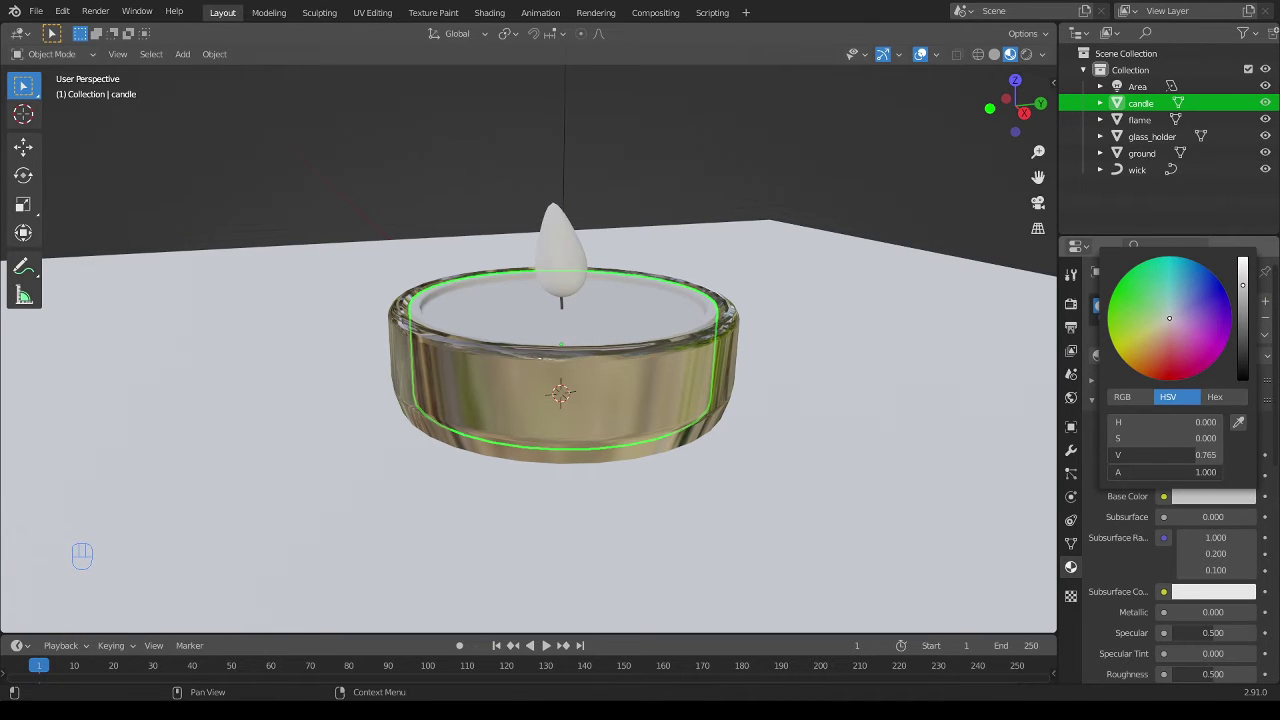
{"action": "scroll", "coordinate": [1120, 565], "scroll_direction": "down", "scroll_amount": 5}
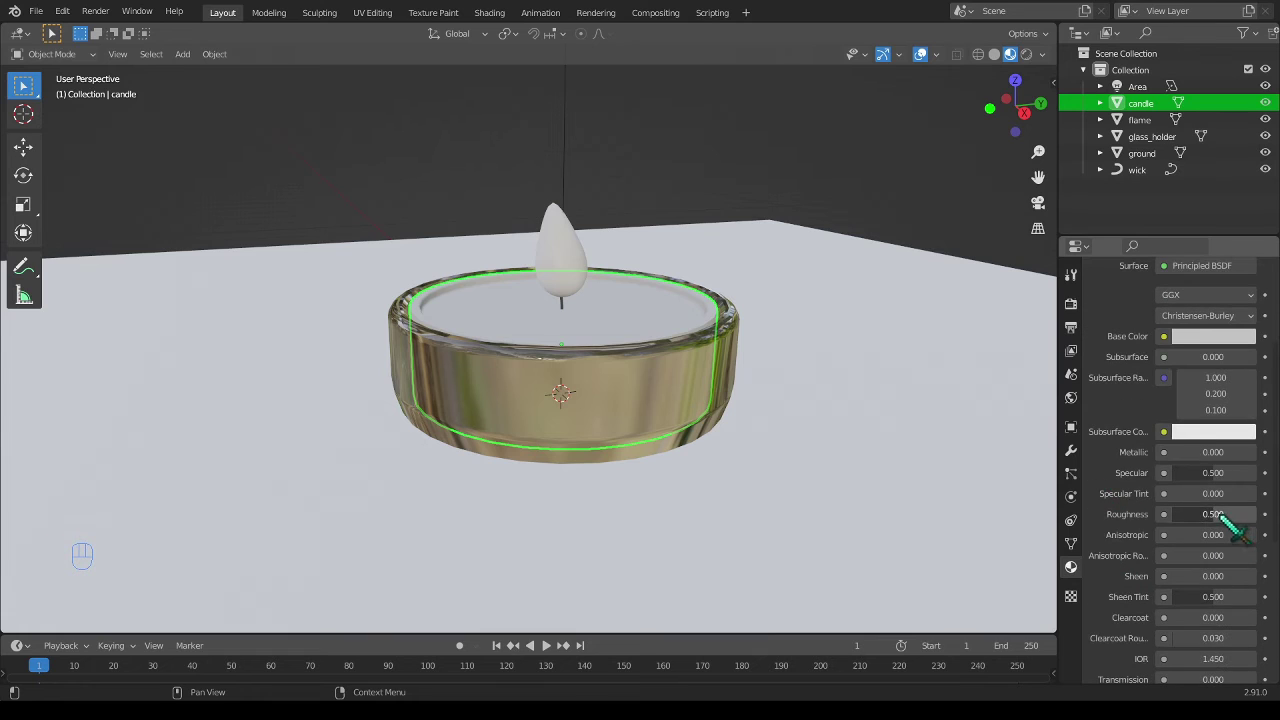
{"action": "left_click_drag", "start_coordinate": [1218, 513], "coordinate": [1231, 513]}
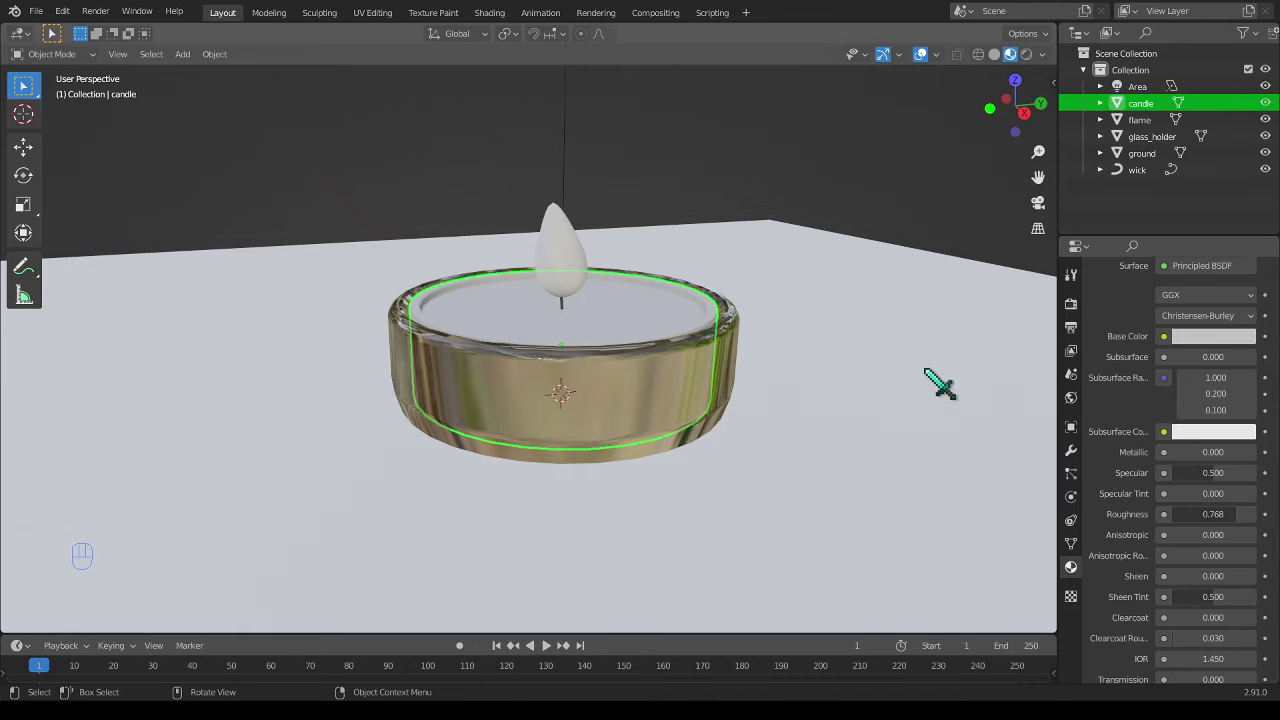
{"action": "left_click", "coordinate": [1026, 54]}
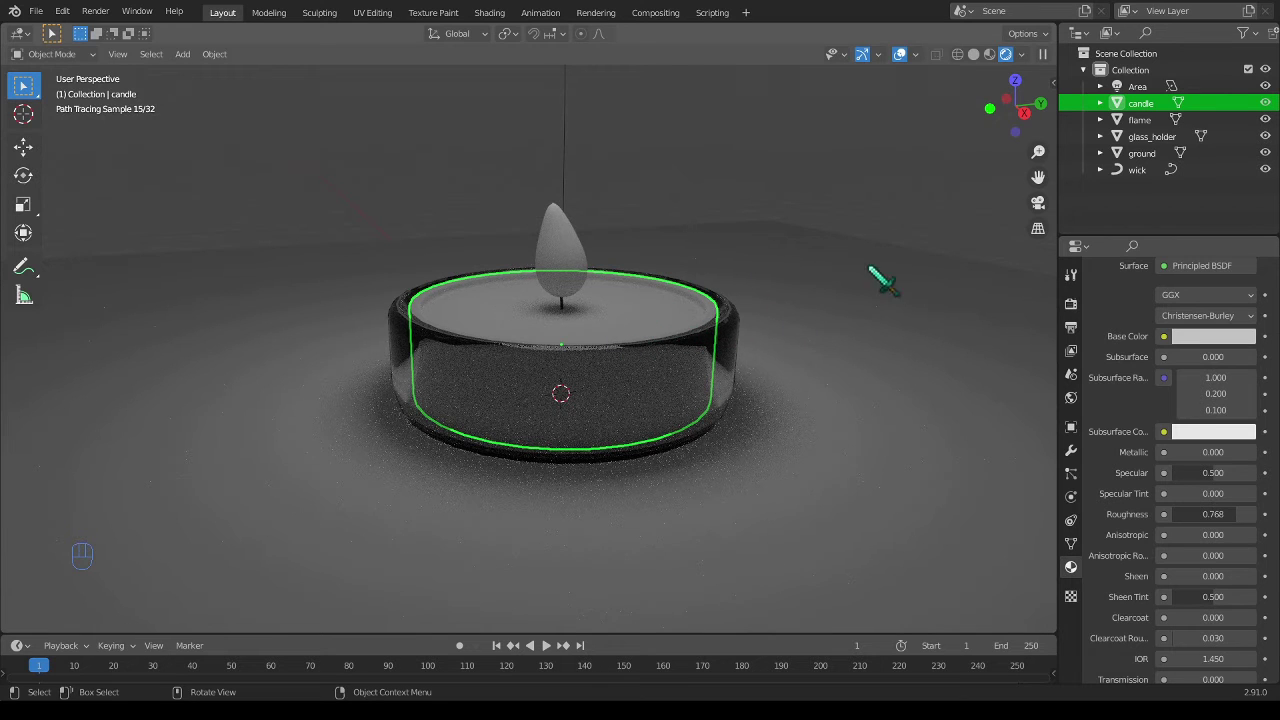
- In Solid view, scale the flame by 1.123 along Z and raise it about 0.056 m
{"action": "left_click", "coordinate": [974, 54]}
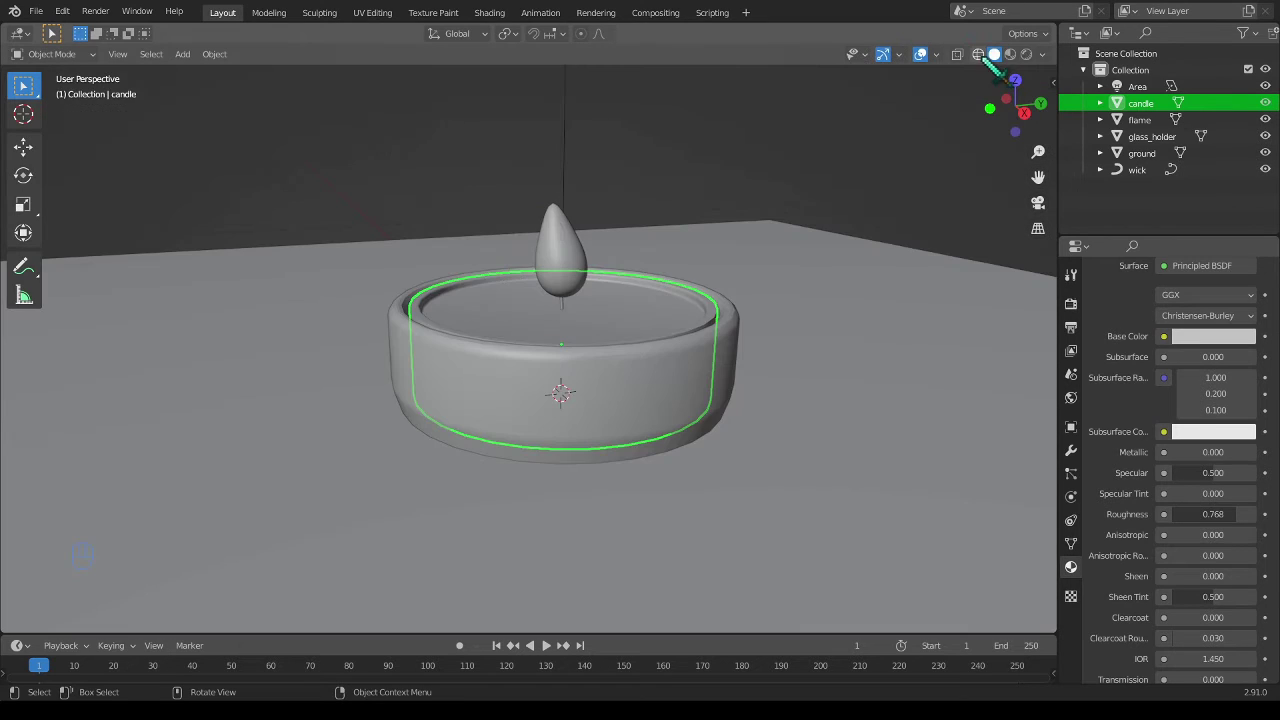
{"action": "left_click", "coordinate": [572, 250]}
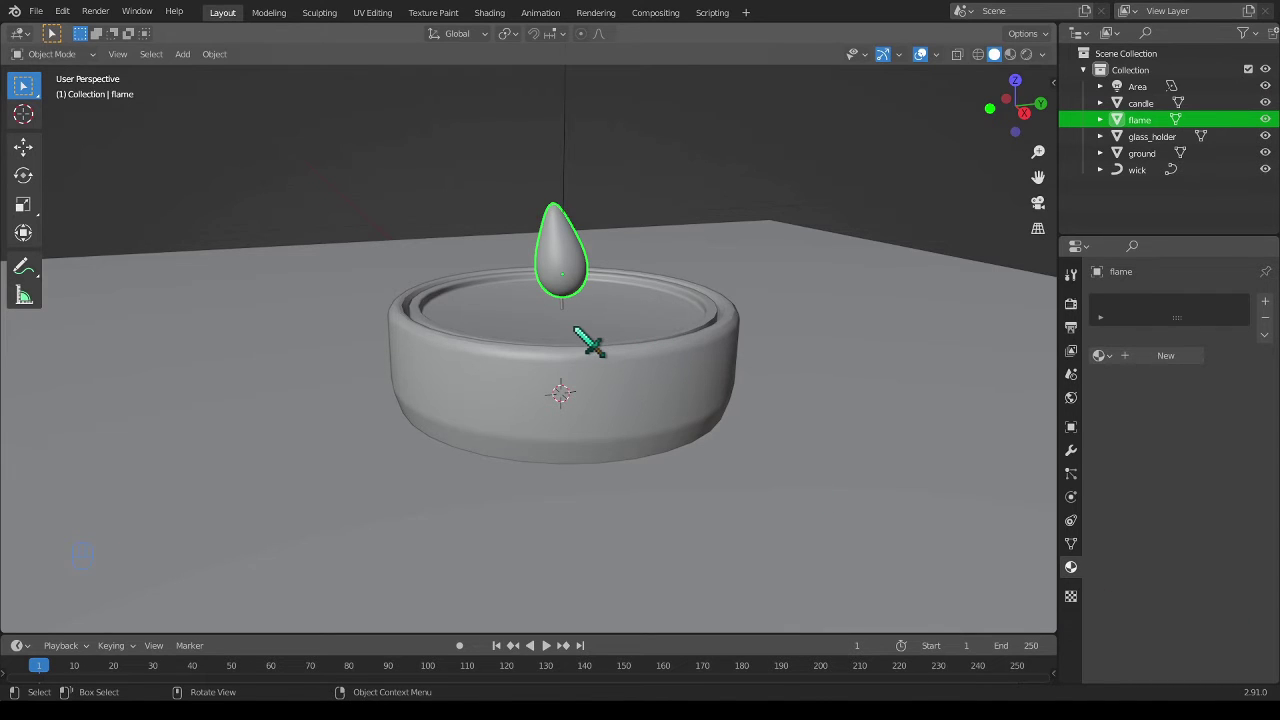
{"action": "key", "text": "s"}
{"action": "key", "text": "z"}
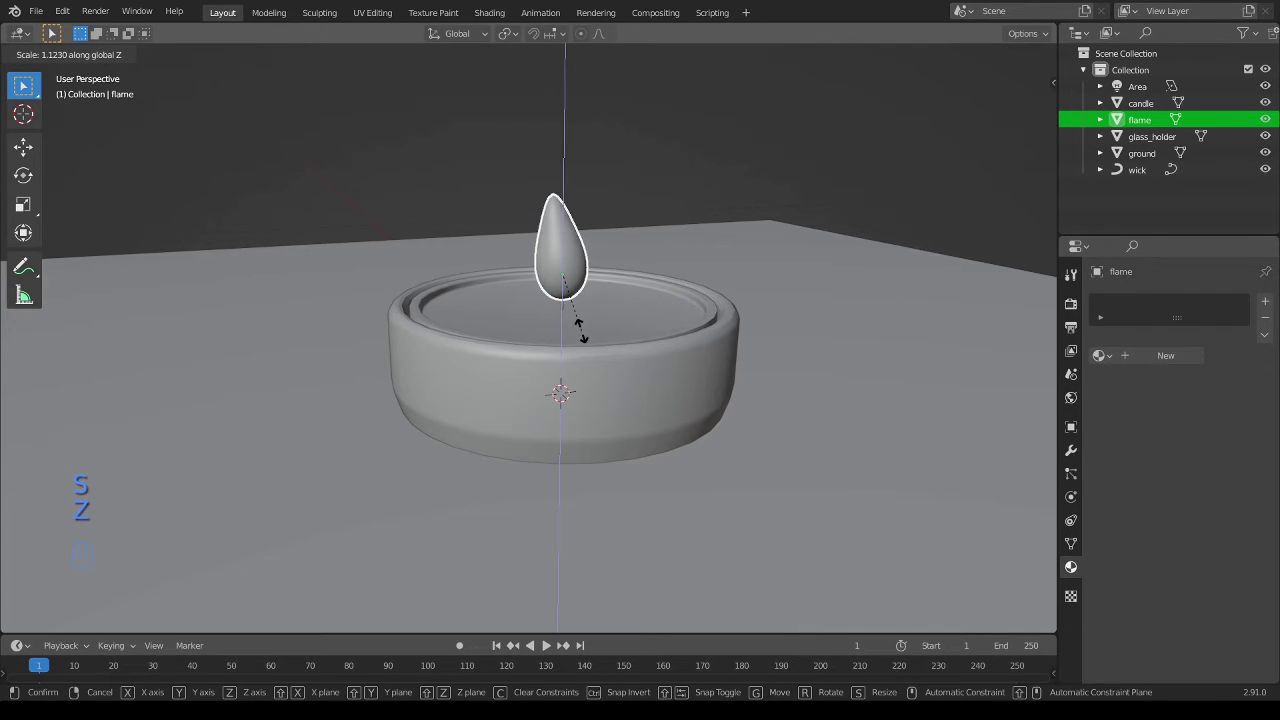
{"action": "left_click", "coordinate": [580, 330]}
{"action": "key", "text": "g"}
{"action": "key", "text": "z"}
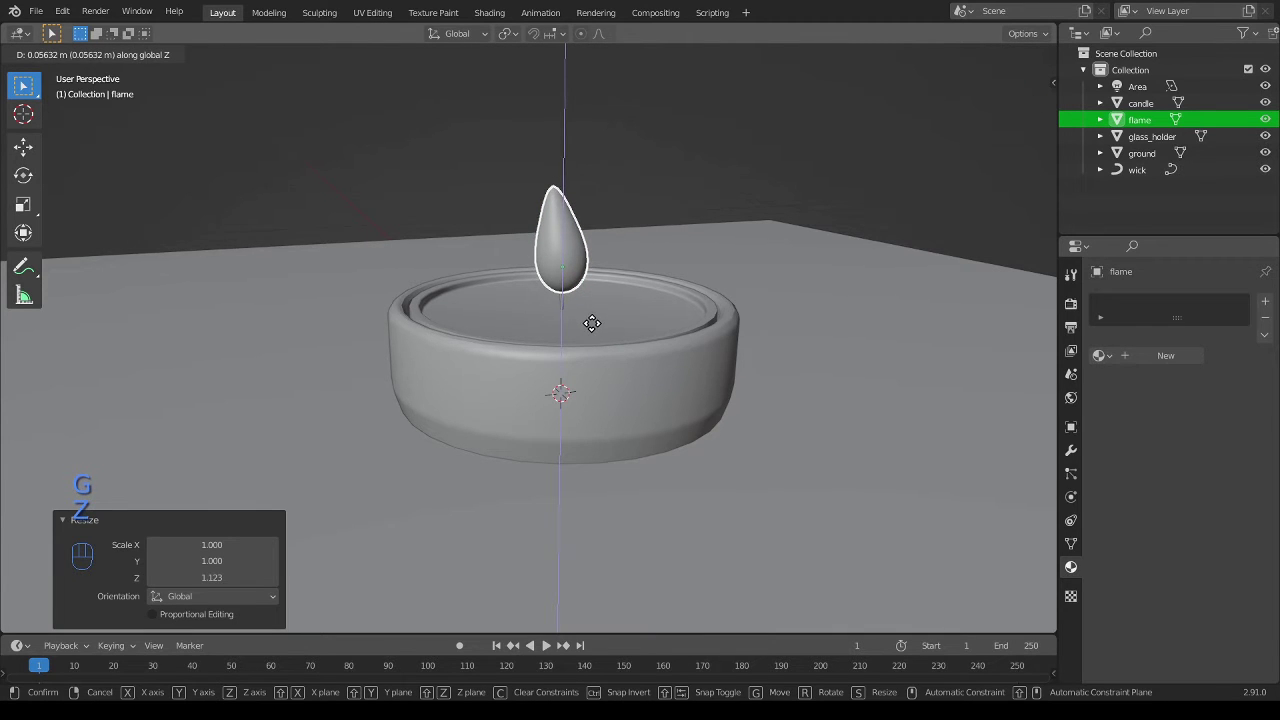
{"action": "left_click", "coordinate": [598, 329]}
- Narrow the flame to 0.954 in X and Y, and lower it about 0.025 m along Z
{"action": "key", "text": "s"}
{"action": "key", "text": "shift+z"}
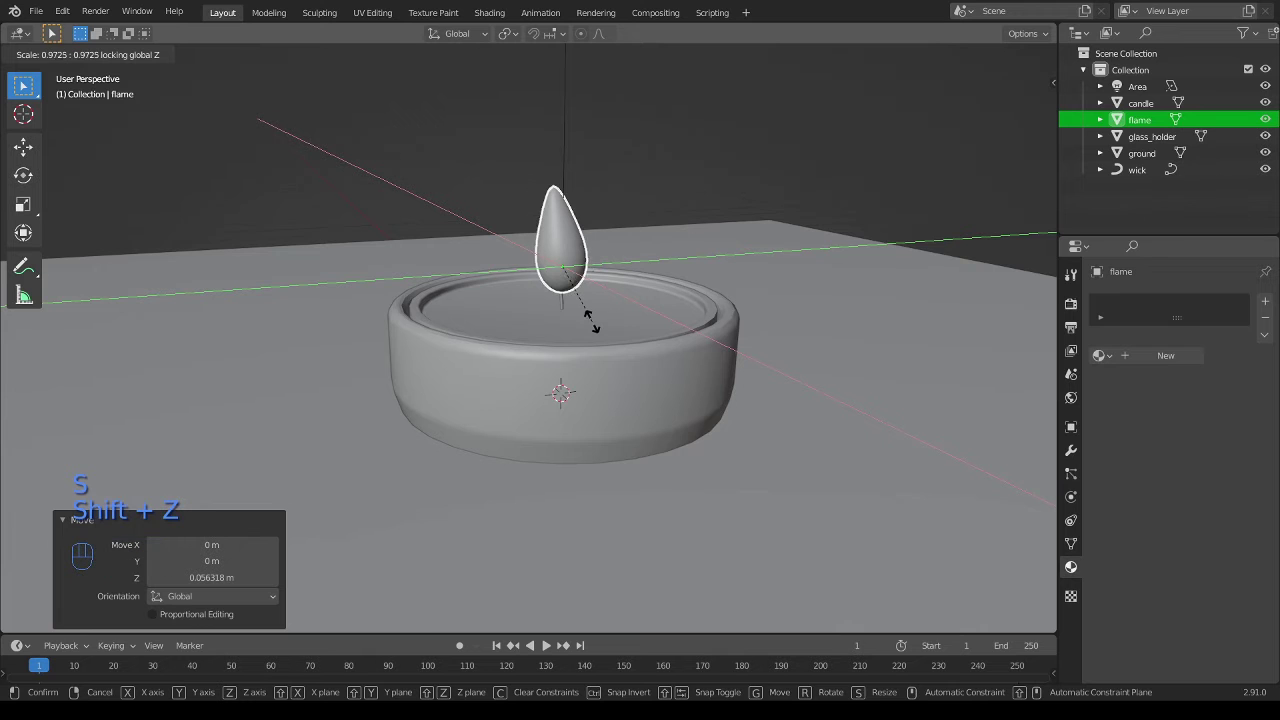
{"action": "left_click", "coordinate": [591, 318]}
{"action": "middle_click_drag", "start_coordinate": [496, 354], "coordinate": [366, 354]}
{"action": "key", "text": "g"}
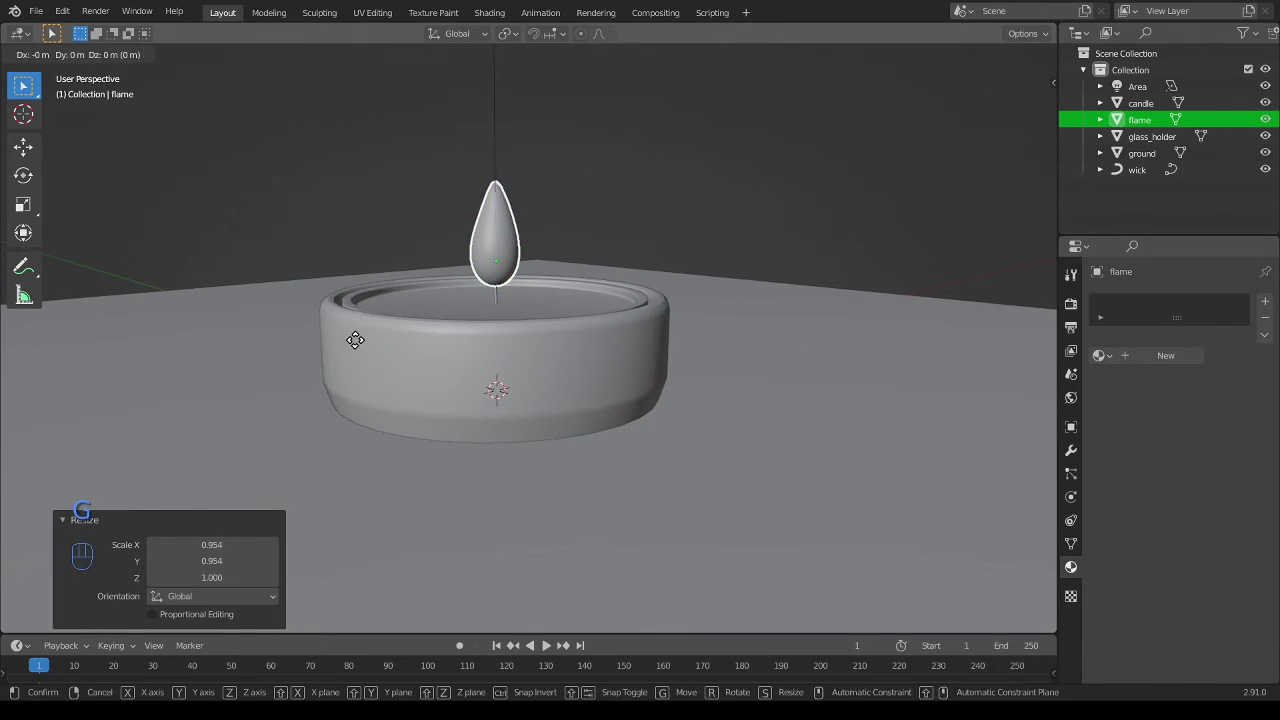
{"action": "key", "text": "z"}
{"action": "left_click", "coordinate": [358, 344]}
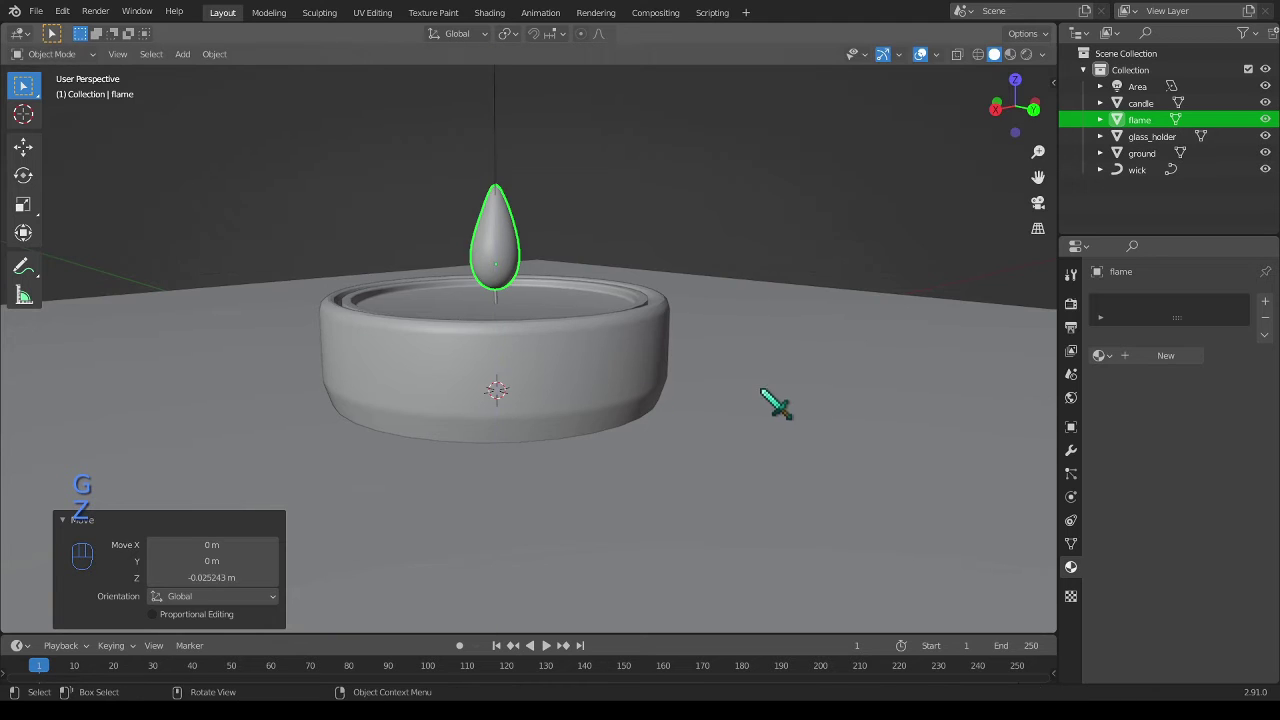
- Apply the flame's scale and view the candle from above
{"action": "middle_click_drag", "start_coordinate": [771, 400], "coordinate": [640, 380]}
{"action": "key", "text": "ctrl+a"}
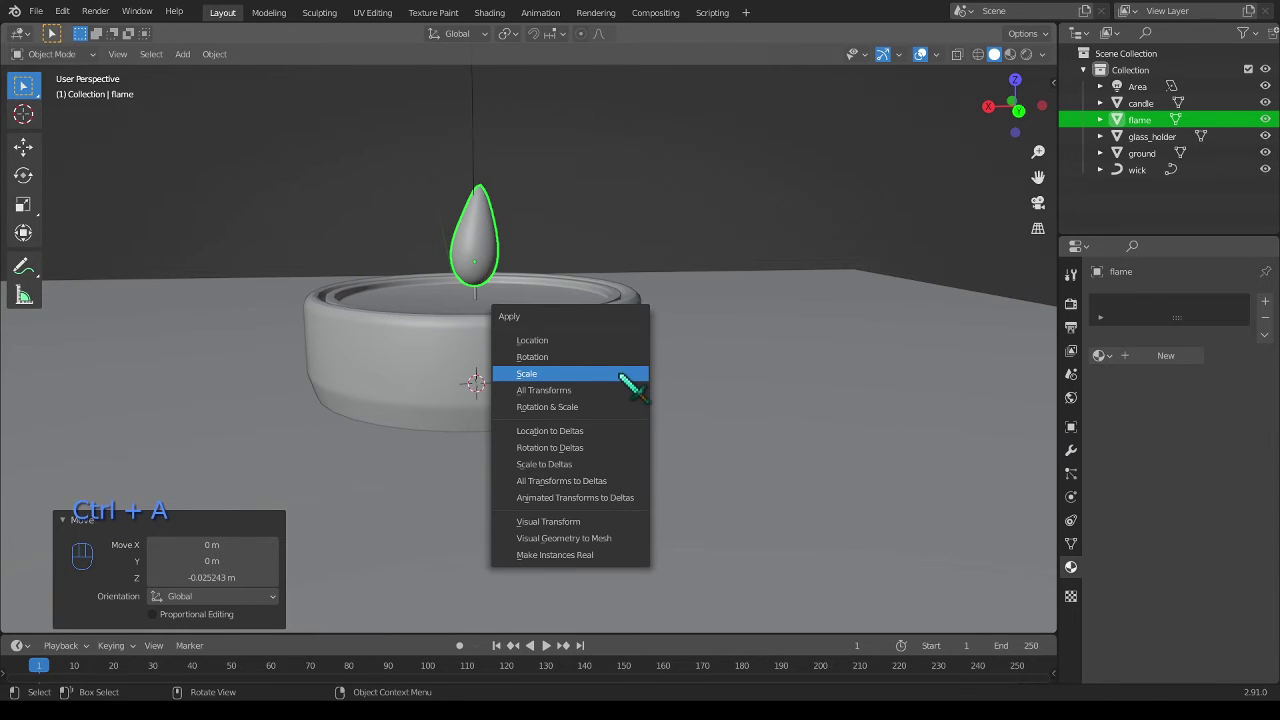
{"action": "left_click", "coordinate": [624, 374]}
{"action": "middle_click_drag", "start_coordinate": [408, 371], "coordinate": [680, 409]}
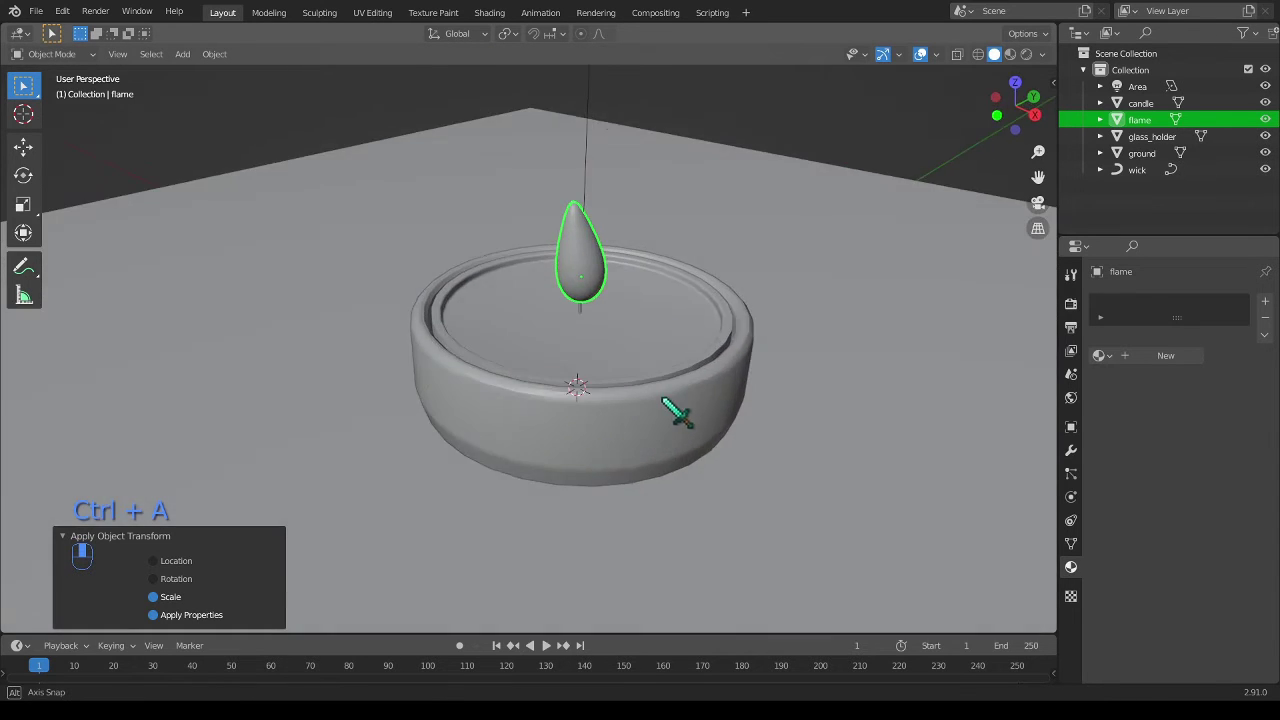
- In the Shading workspace, create a new material for the flame and name it flame_mat
{"action": "left_click", "coordinate": [489, 13]}
{"action": "scroll", "coordinate": [642, 262], "scroll_direction": "up", "scroll_amount": 10}
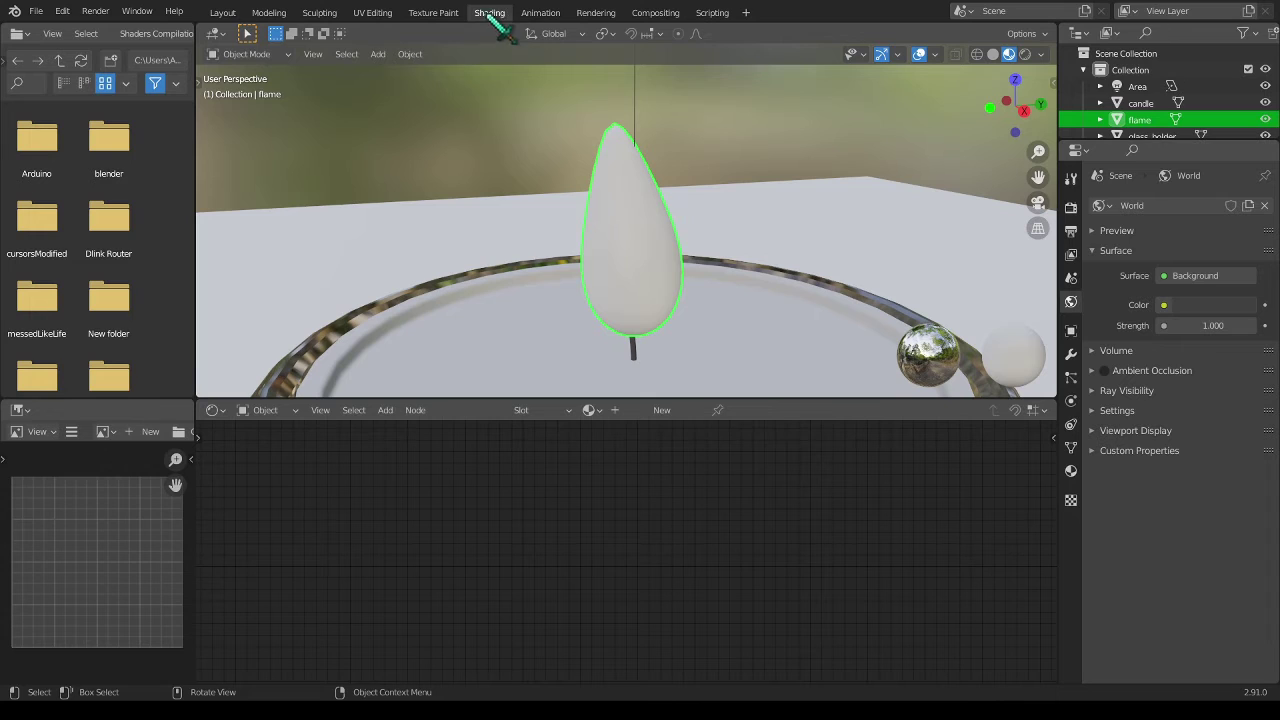
{"action": "left_click", "coordinate": [662, 411]}
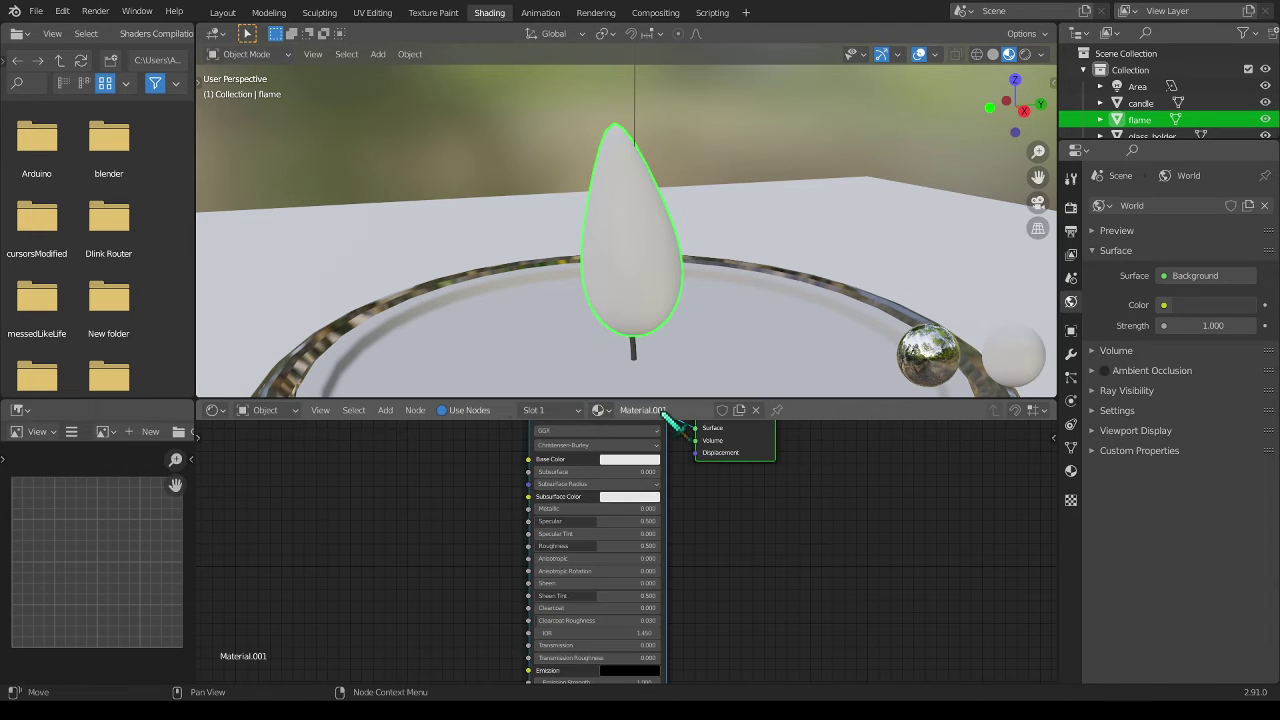
{"action": "left_click", "coordinate": [660, 410]}
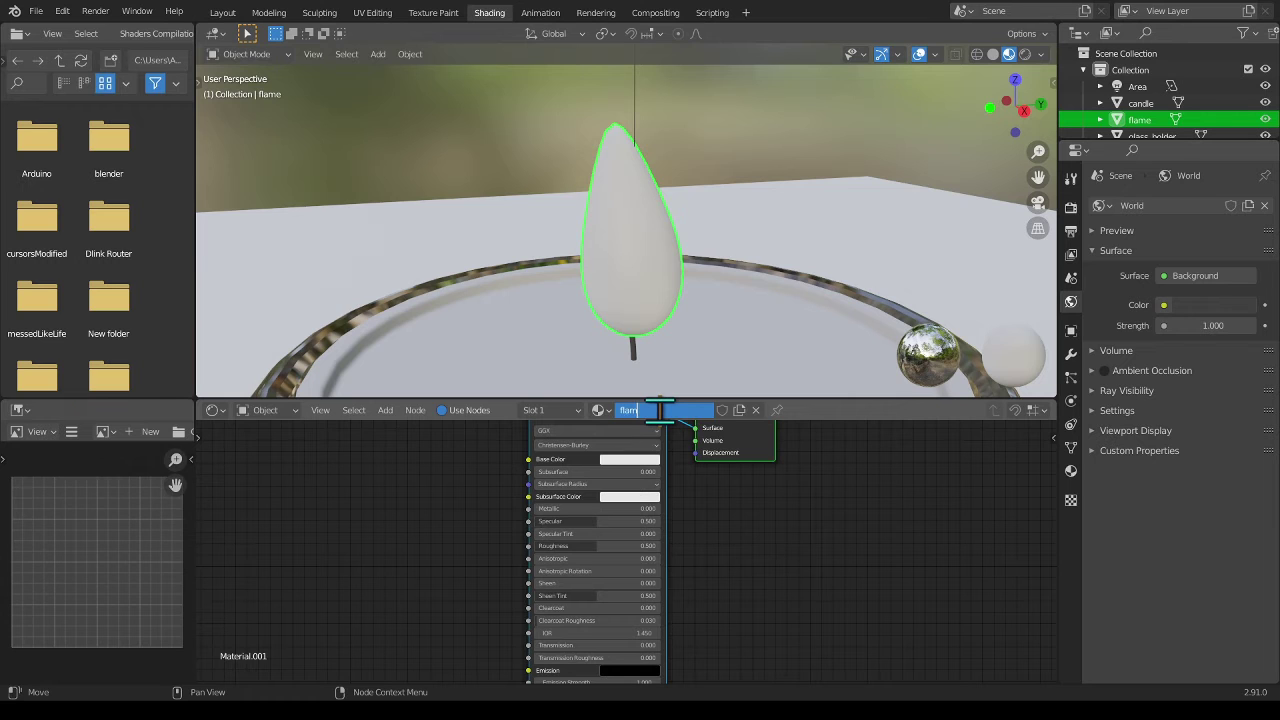
{"action": "type", "text": "flame_mat"}
{"action": "key", "text": "Return"}
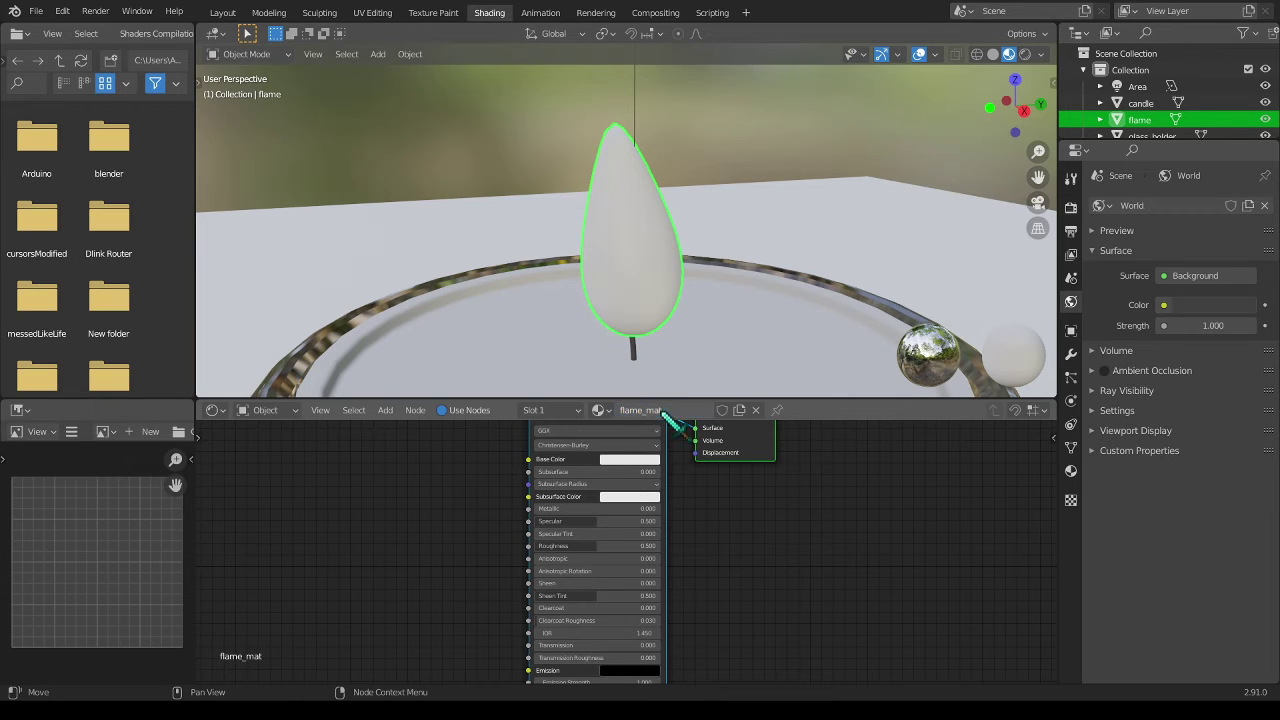
- Replace flame_mat's Principled BSDF node with an Emission node
{"action": "scroll", "coordinate": [490, 465], "scroll_direction": "down", "scroll_amount": 2}
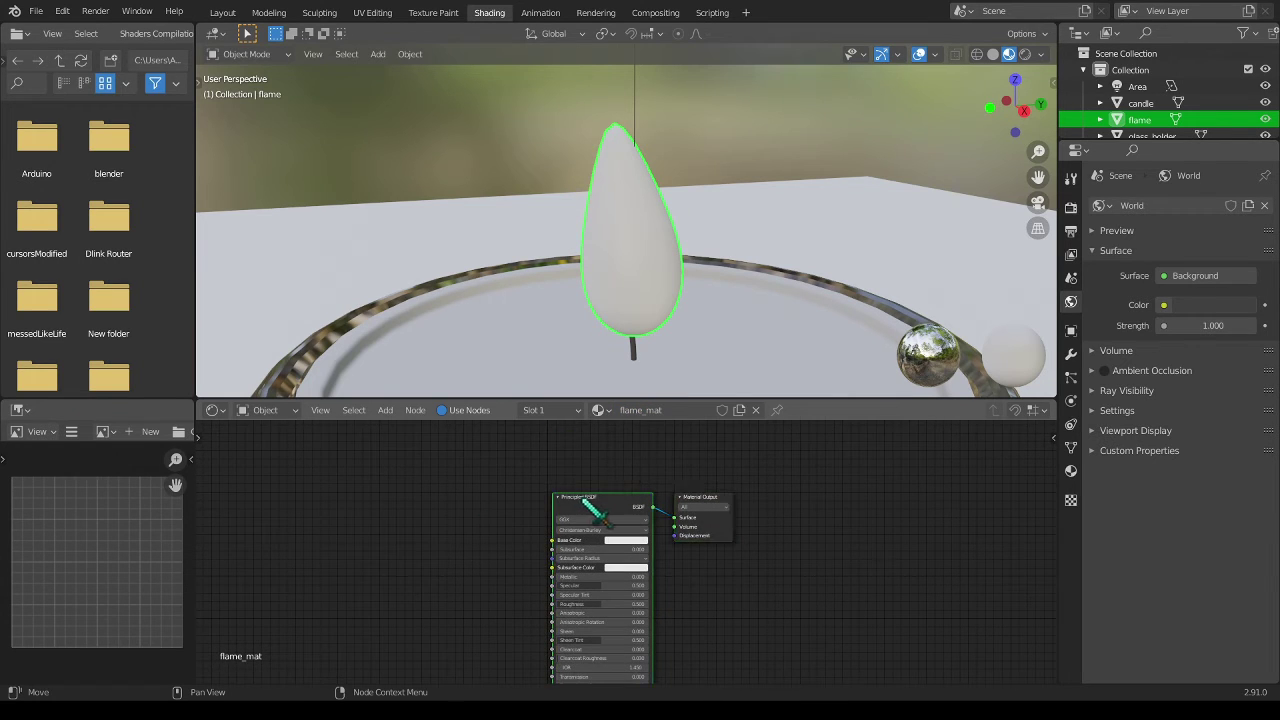
{"action": "key", "text": "Delete"}
{"action": "key", "text": "shift+a"}
{"action": "left_click", "coordinate": [588, 500]}
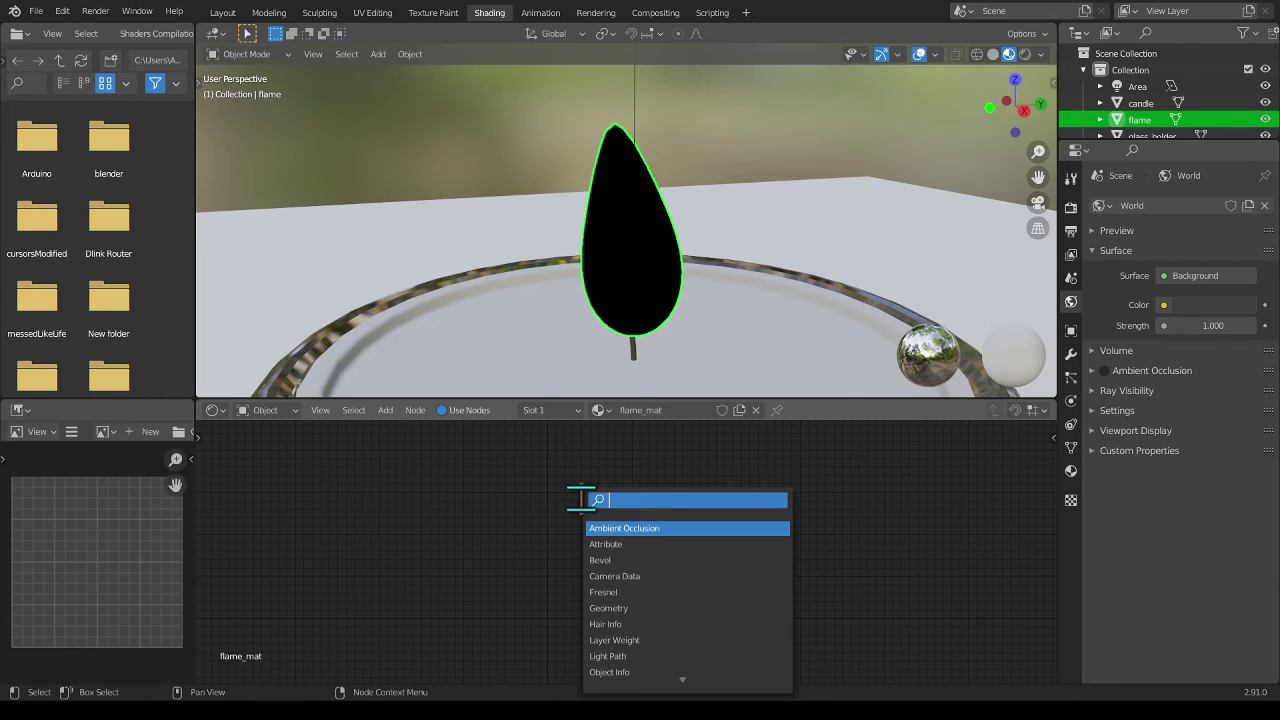
{"action": "type", "text": "emission"}
{"action": "key", "text": "Return"}
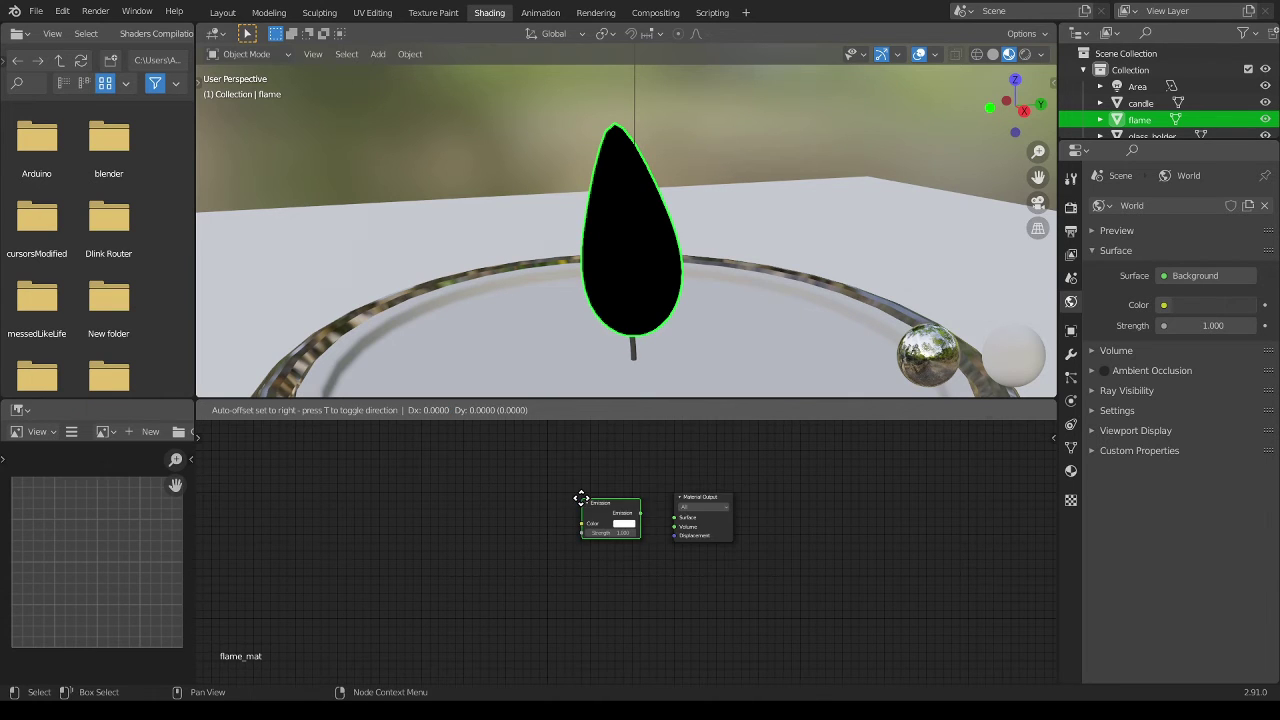
{"action": "left_click", "coordinate": [516, 526]}
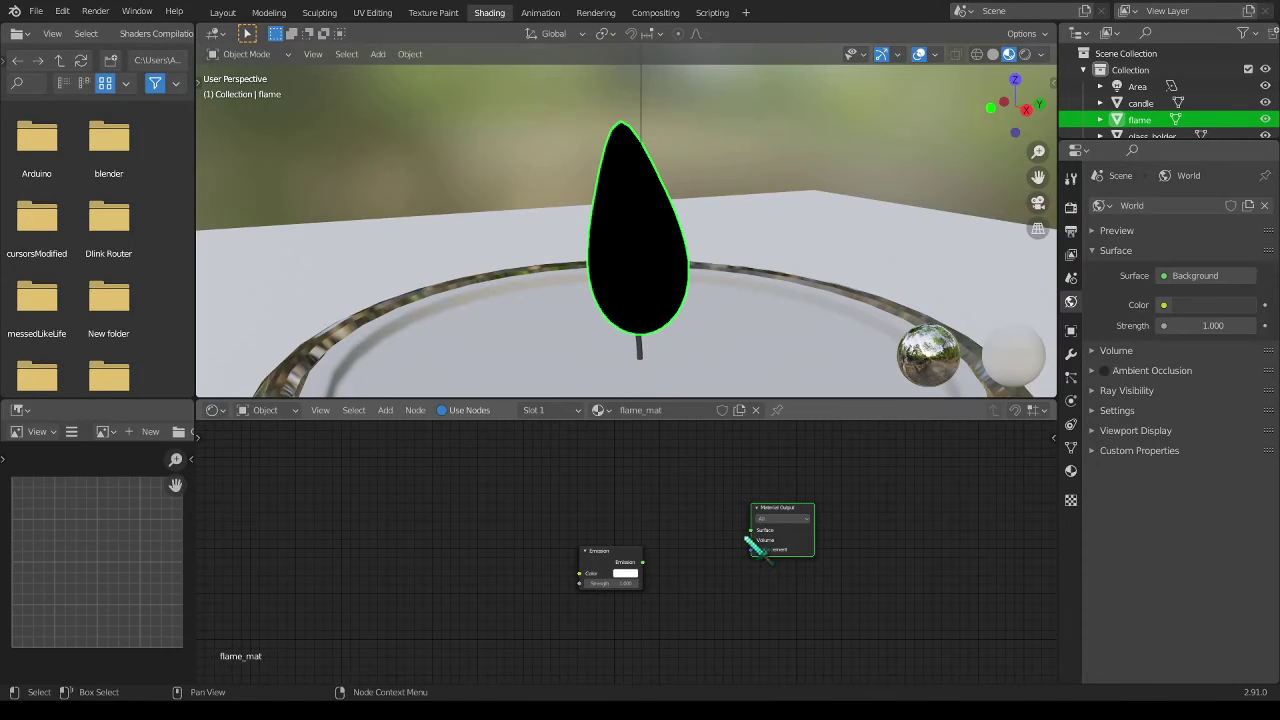
- Connect the Emission node to the Material Output's Surface, place it beside that node, and set its strength to 5.2
{"action": "scroll", "coordinate": [540, 480], "scroll_direction": "up", "scroll_amount": 5}
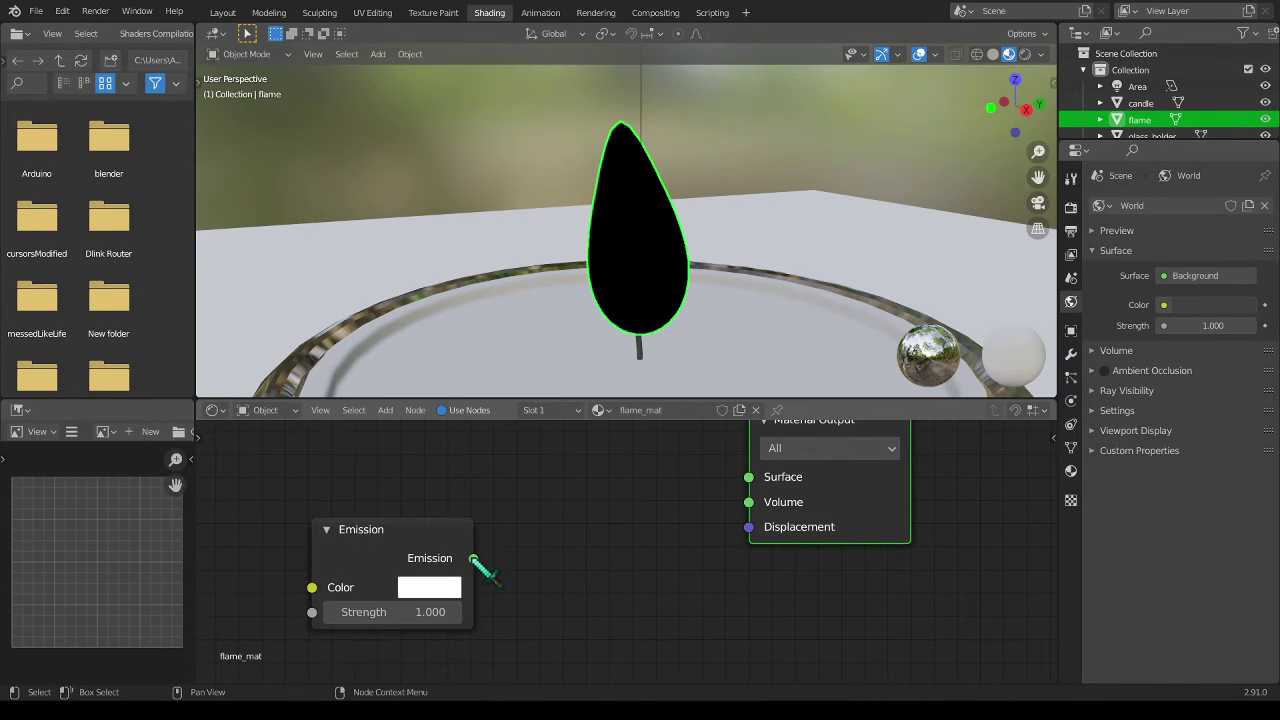
{"action": "left_click_drag", "start_coordinate": [474, 560], "coordinate": [760, 494]}
{"action": "scroll", "coordinate": [514, 471], "scroll_direction": "down", "scroll_amount": 2}
{"action": "middle_click_drag", "start_coordinate": [514, 471], "coordinate": [633, 483]}
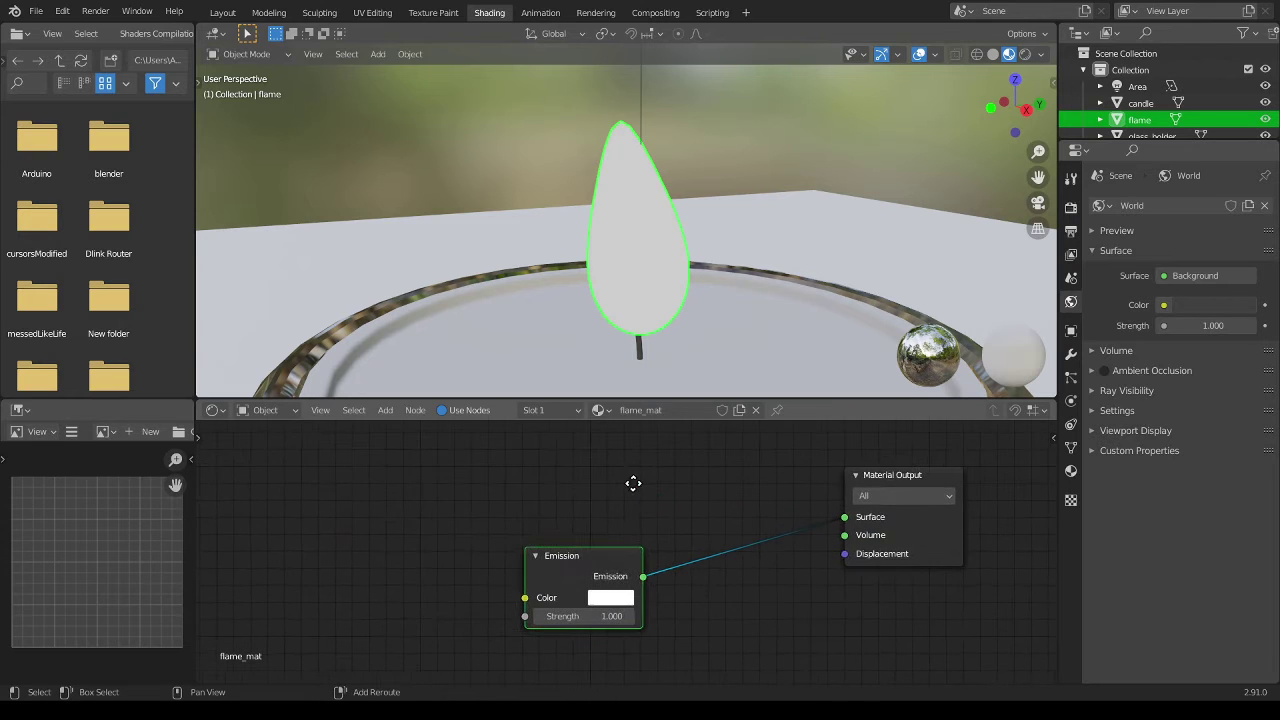
{"action": "middle_click_drag", "start_coordinate": [686, 523], "coordinate": [651, 526]}
{"action": "left_click_drag", "start_coordinate": [651, 526], "coordinate": [746, 467]}
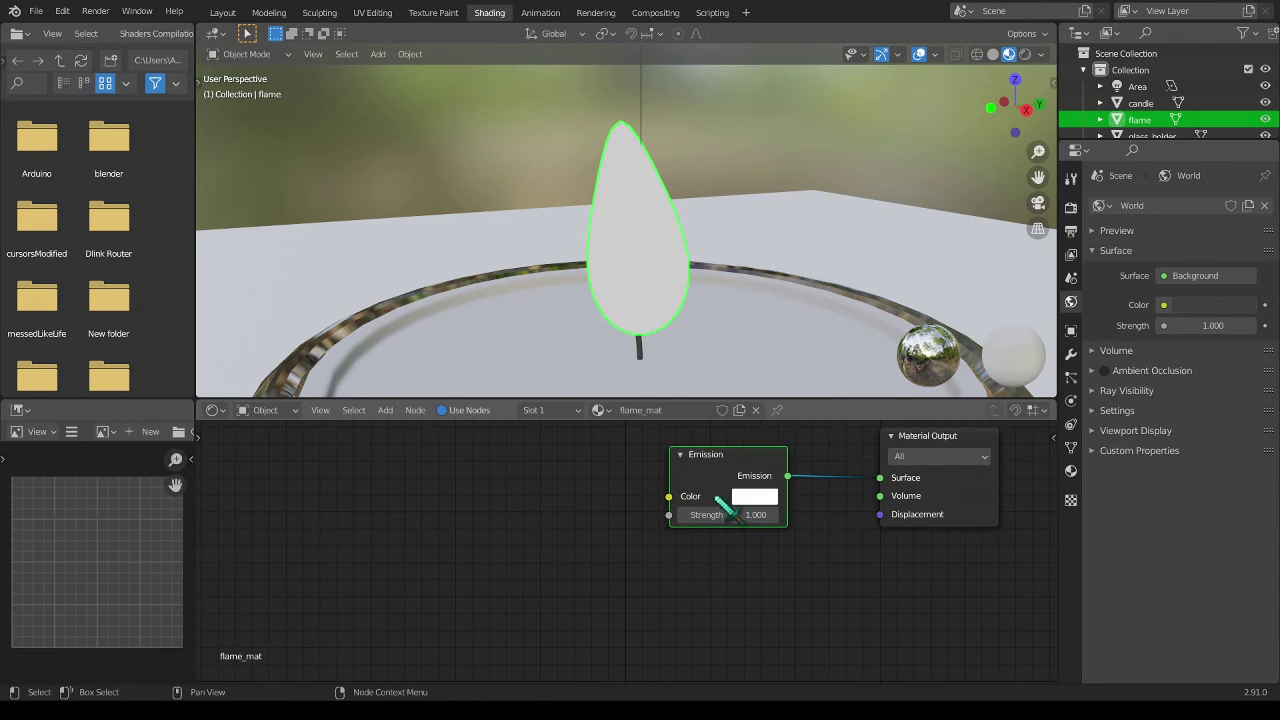
{"action": "left_click_drag", "start_coordinate": [720, 514], "coordinate": [790, 514]}
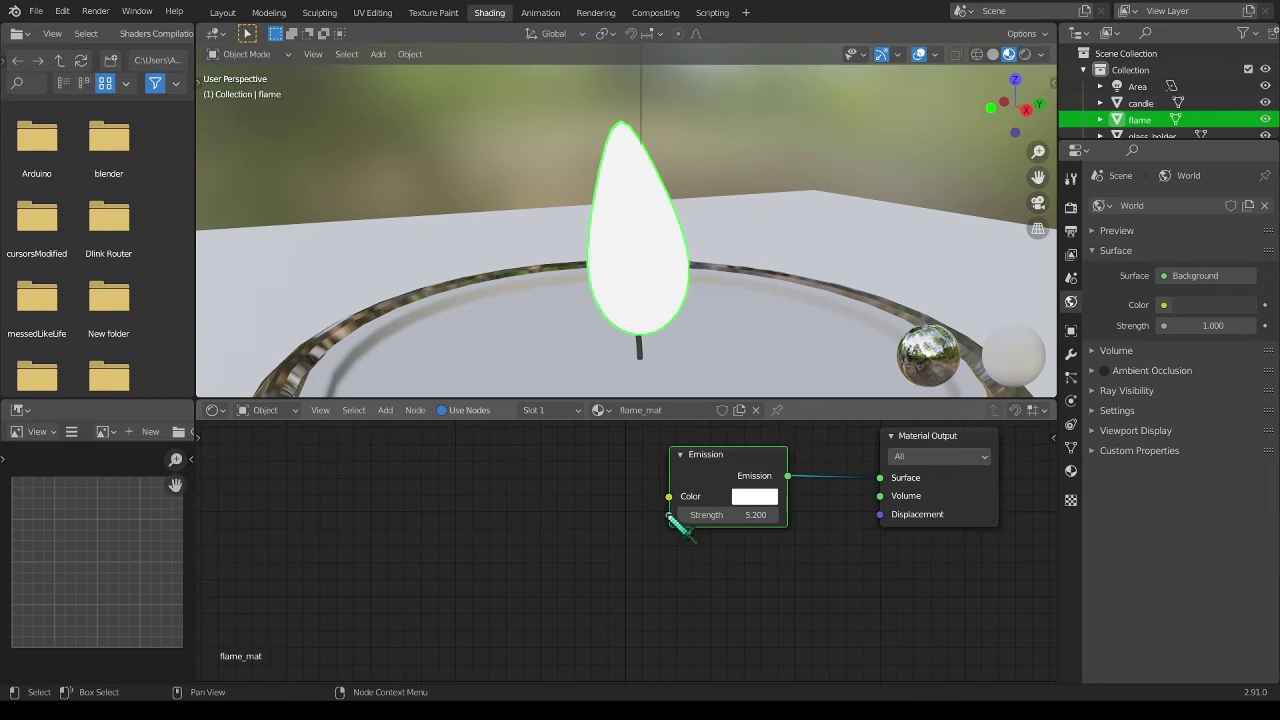
{"action": "middle_click_drag", "start_coordinate": [518, 498], "coordinate": [576, 526]}
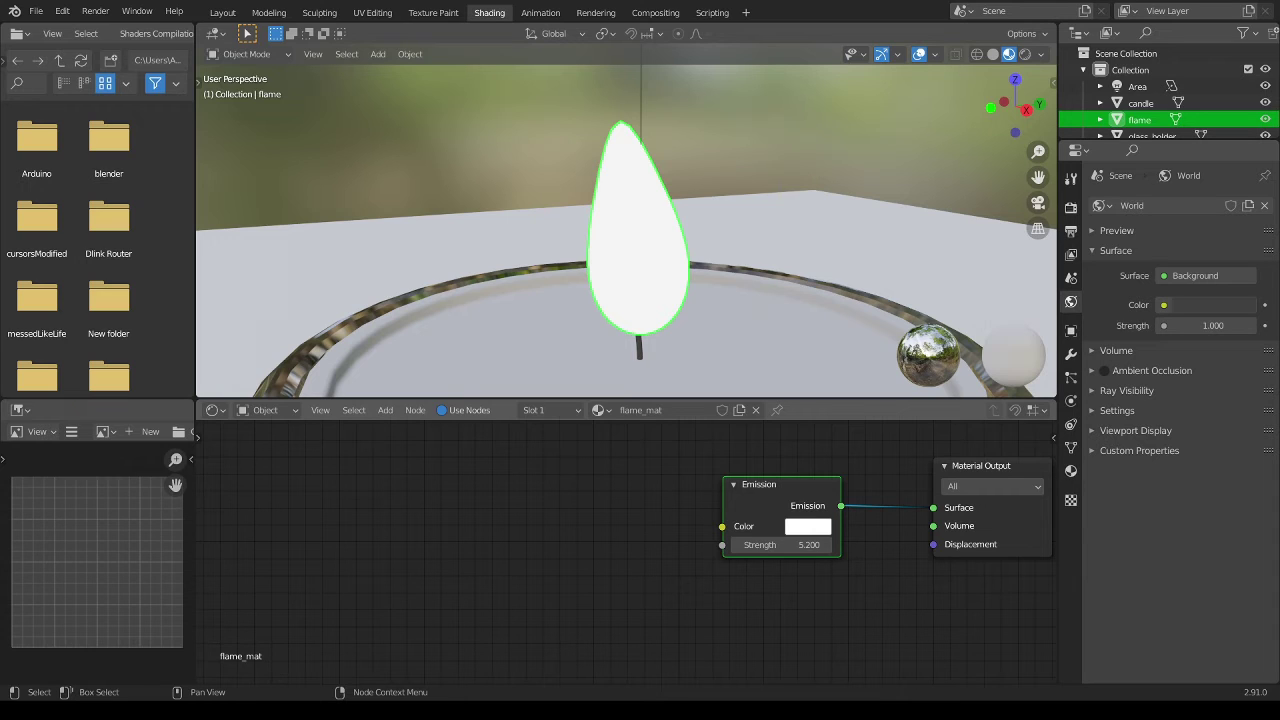
- Switch to the Adobe Color page in the browser and search its Explore section for "flame"
{"action": "key", "text": "alt+Tab"}
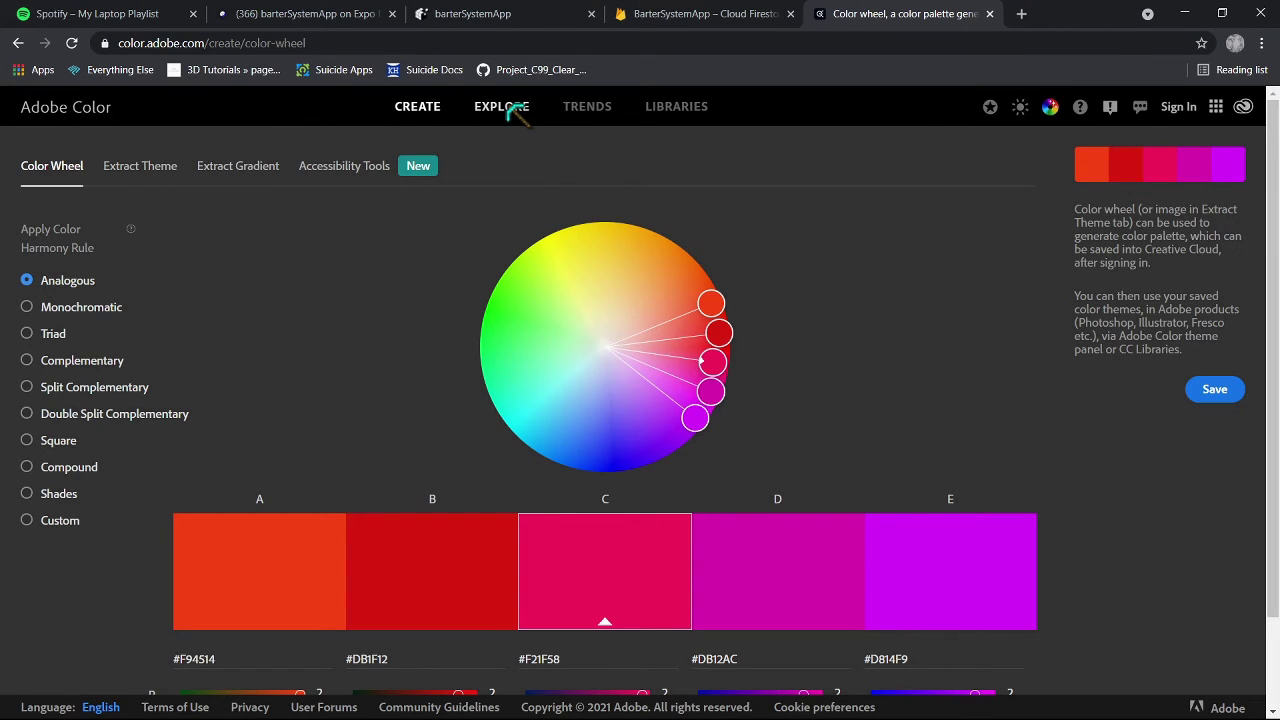
{"action": "left_click", "coordinate": [340, 43]}
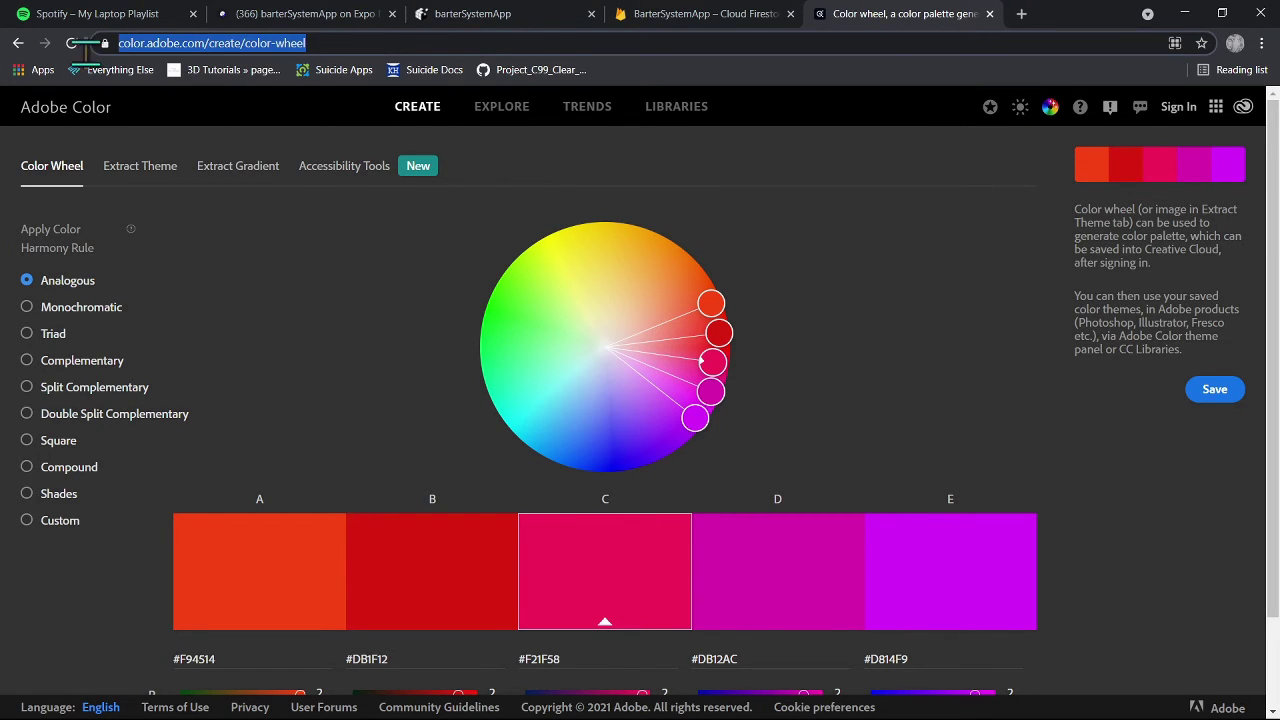
{"action": "left_click", "coordinate": [510, 108]}
{"action": "left_click", "coordinate": [486, 160]}
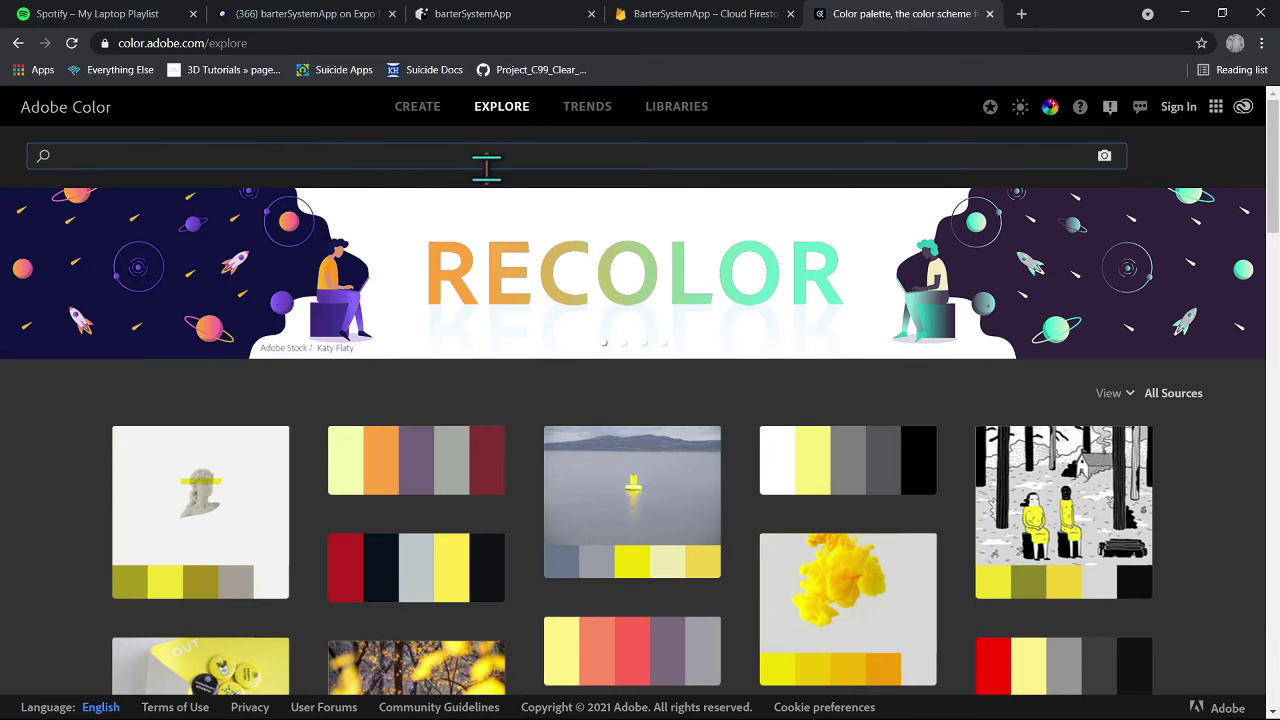
{"action": "type", "text": "flame"}
{"action": "key", "text": "Return"}
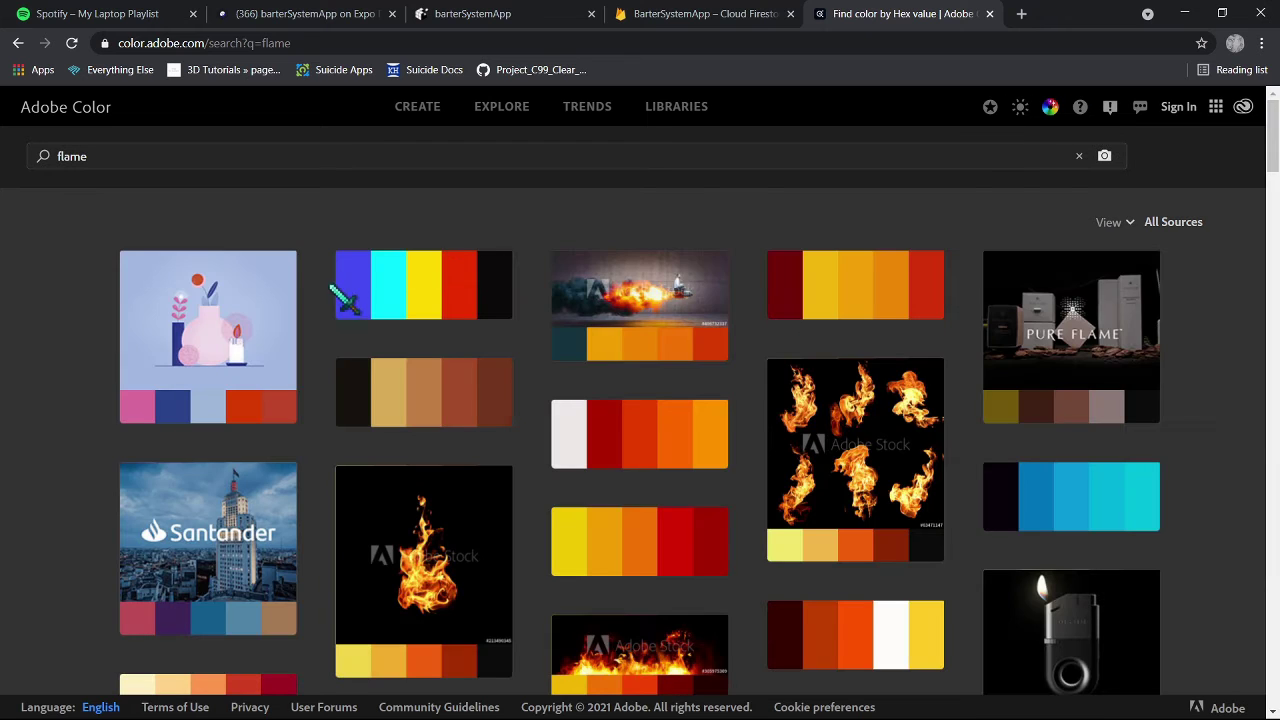
- Open the candle flame palette with the dark blue, yellow, orange, red and black swatches
{"action": "scroll", "coordinate": [190, 360], "scroll_direction": "down", "scroll_amount": 5}
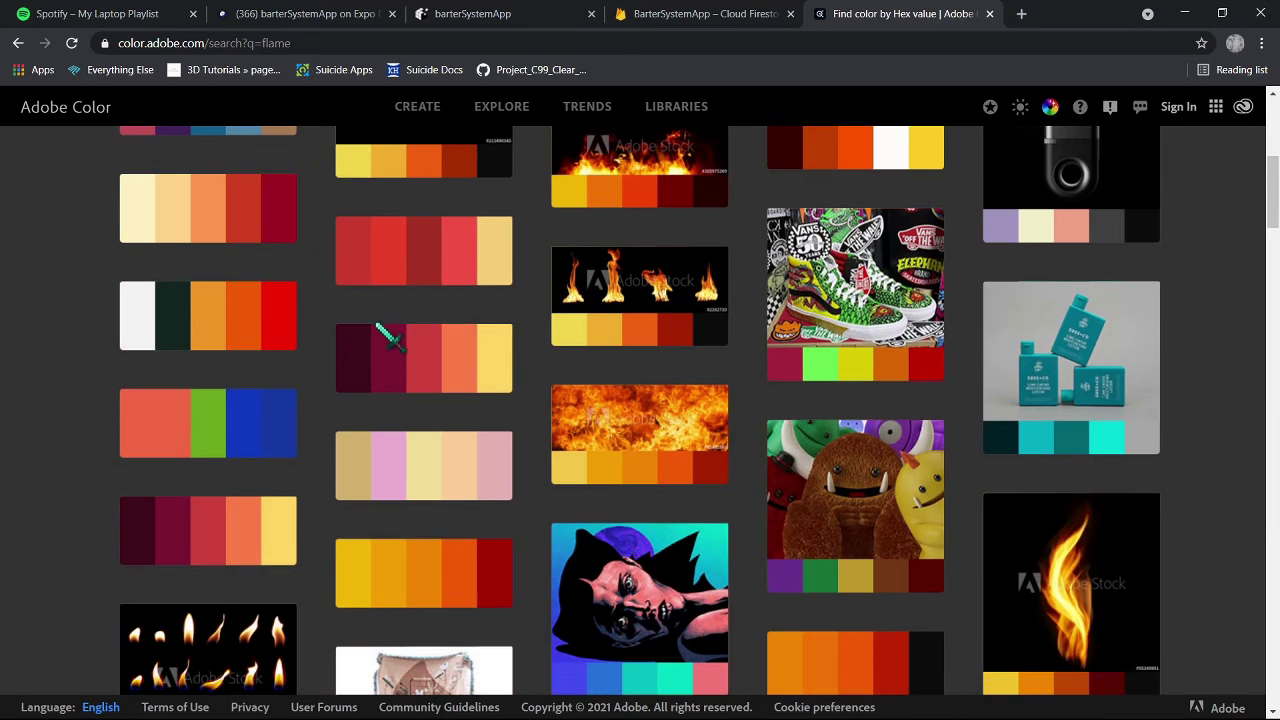
{"action": "scroll", "coordinate": [195, 375], "scroll_direction": "down", "scroll_amount": 3}
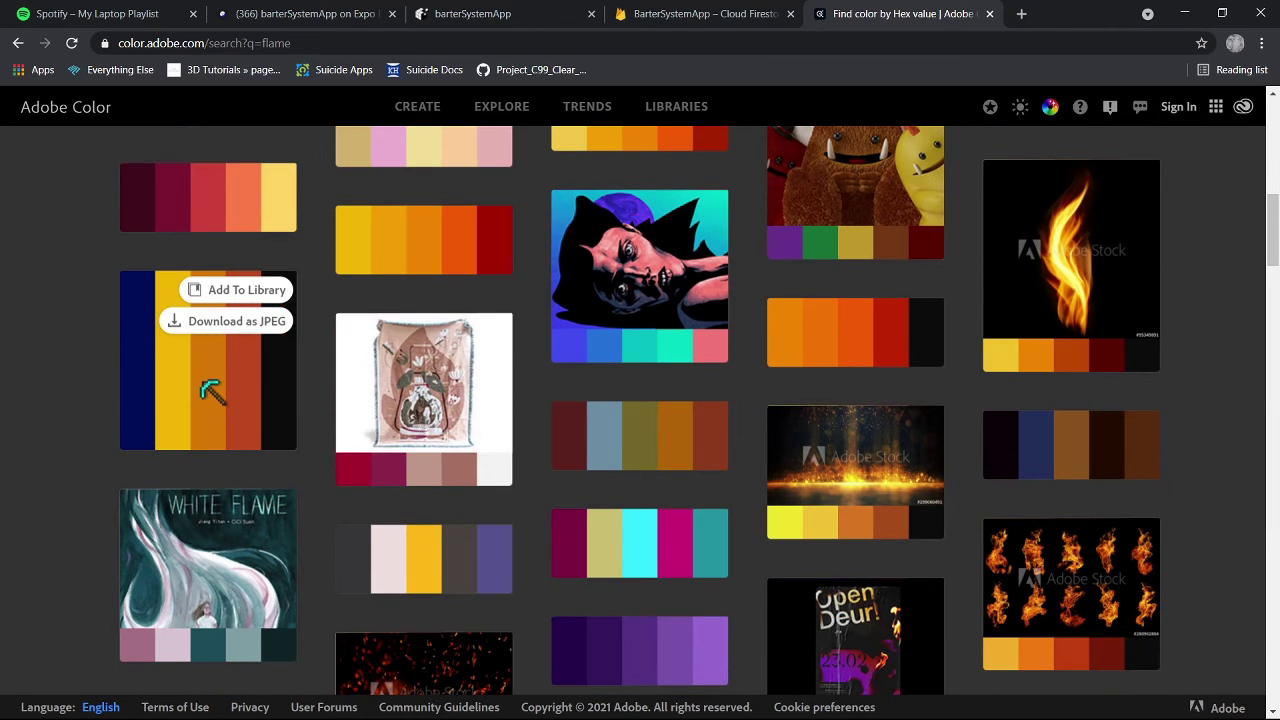
{"action": "left_click", "coordinate": [210, 390]}
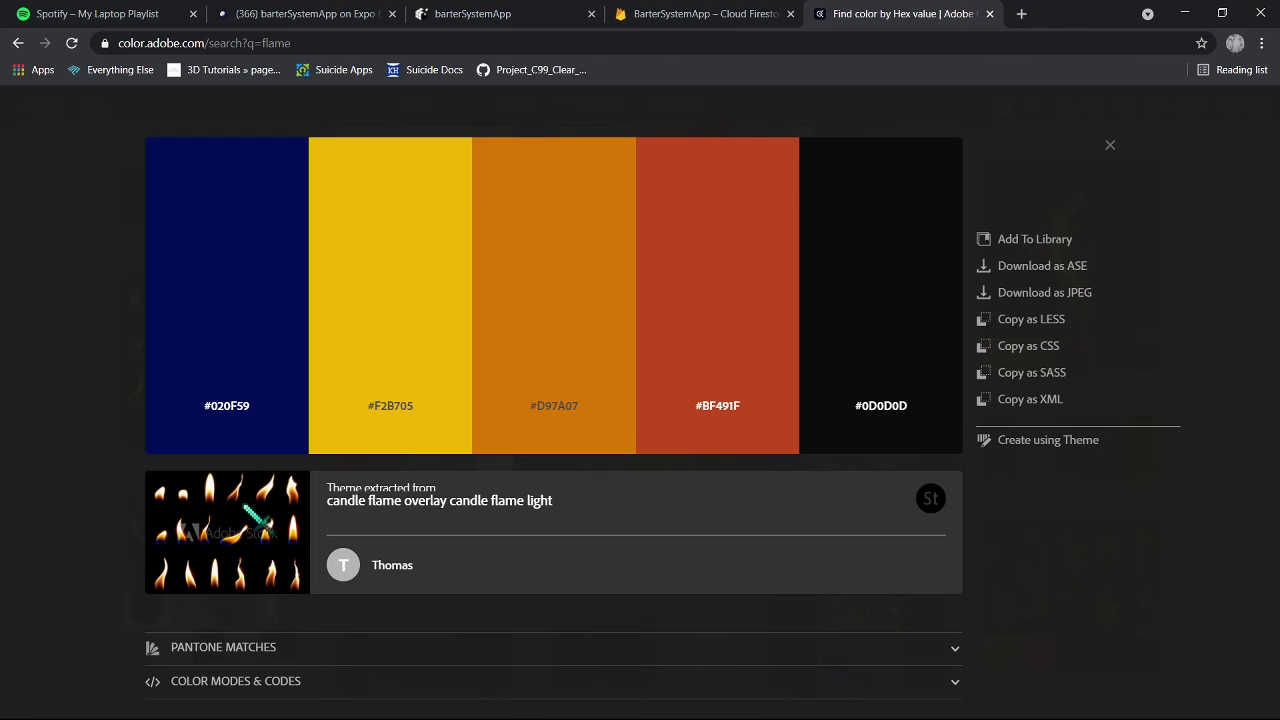
- Back in Blender, add a ColorRamp node before the Emission node and connect its Color output to the Emission color
{"action": "key", "text": "alt+Tab"}
{"action": "key", "text": "shift+a"}
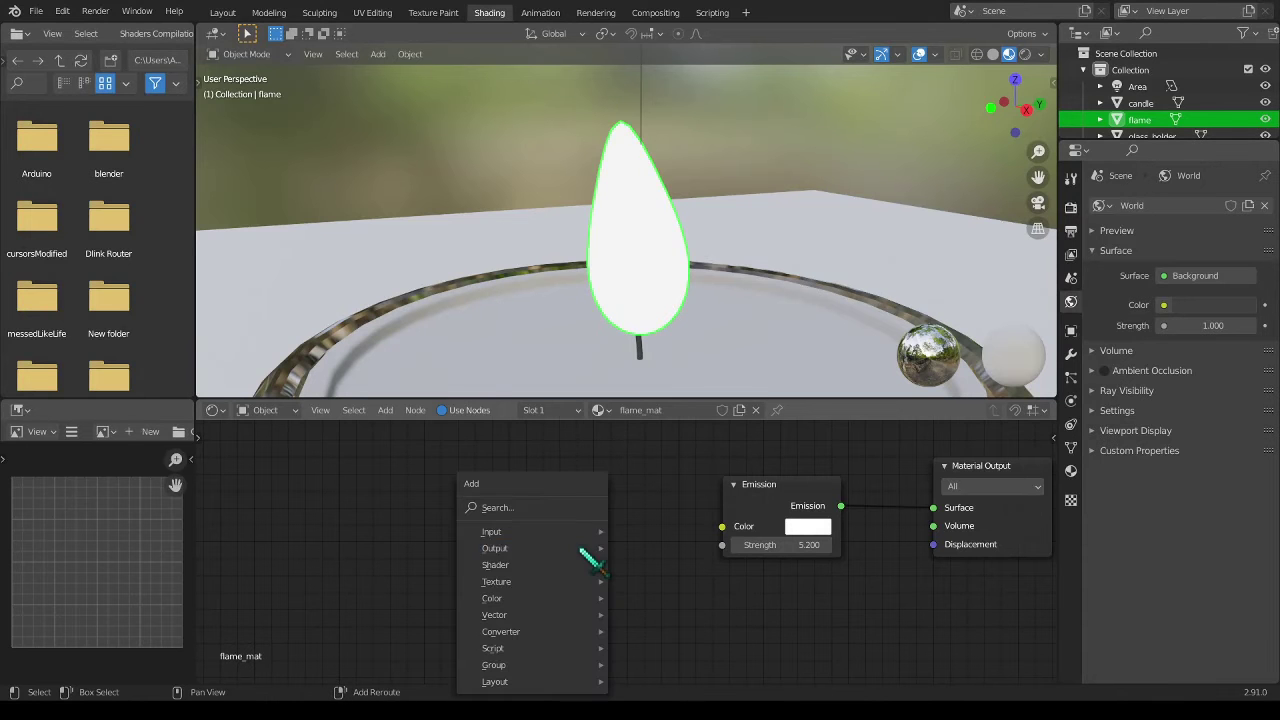
{"action": "left_click", "coordinate": [586, 508]}
{"action": "type", "text": "colo"}
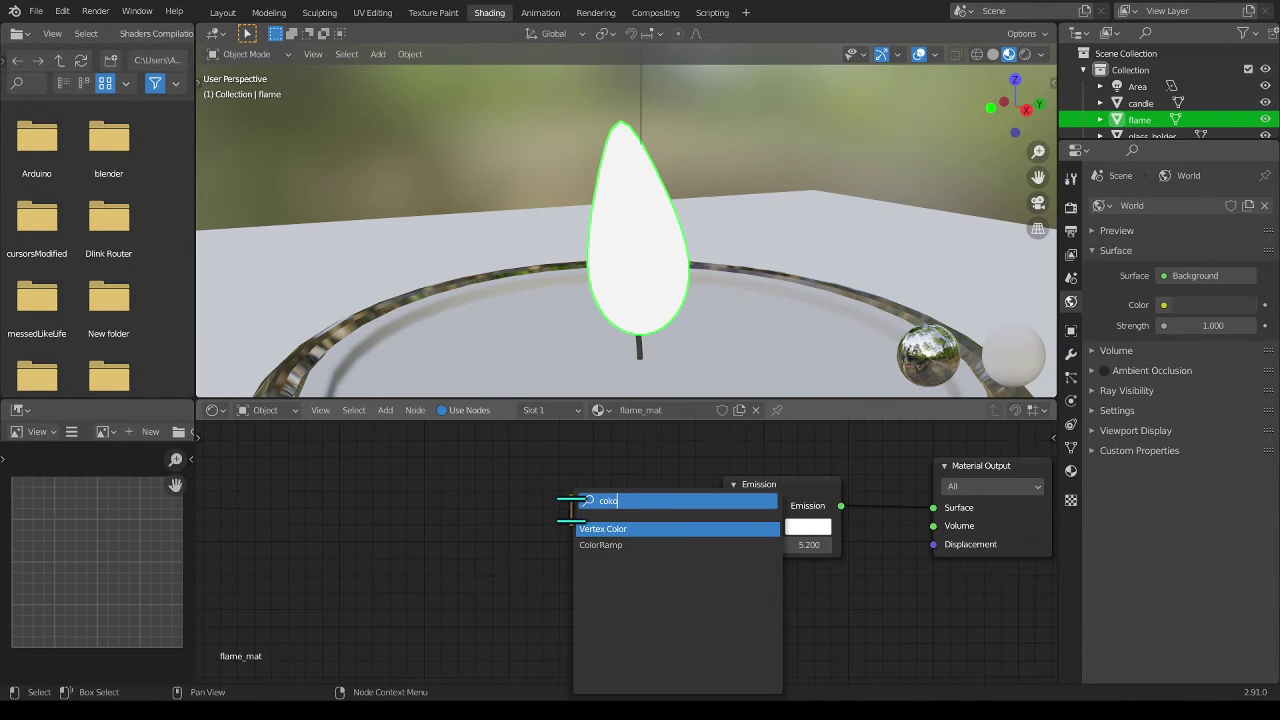
{"action": "key", "text": "BackSpace"}
{"action": "key", "text": "BackSpace"}
{"action": "type", "text": "o"}
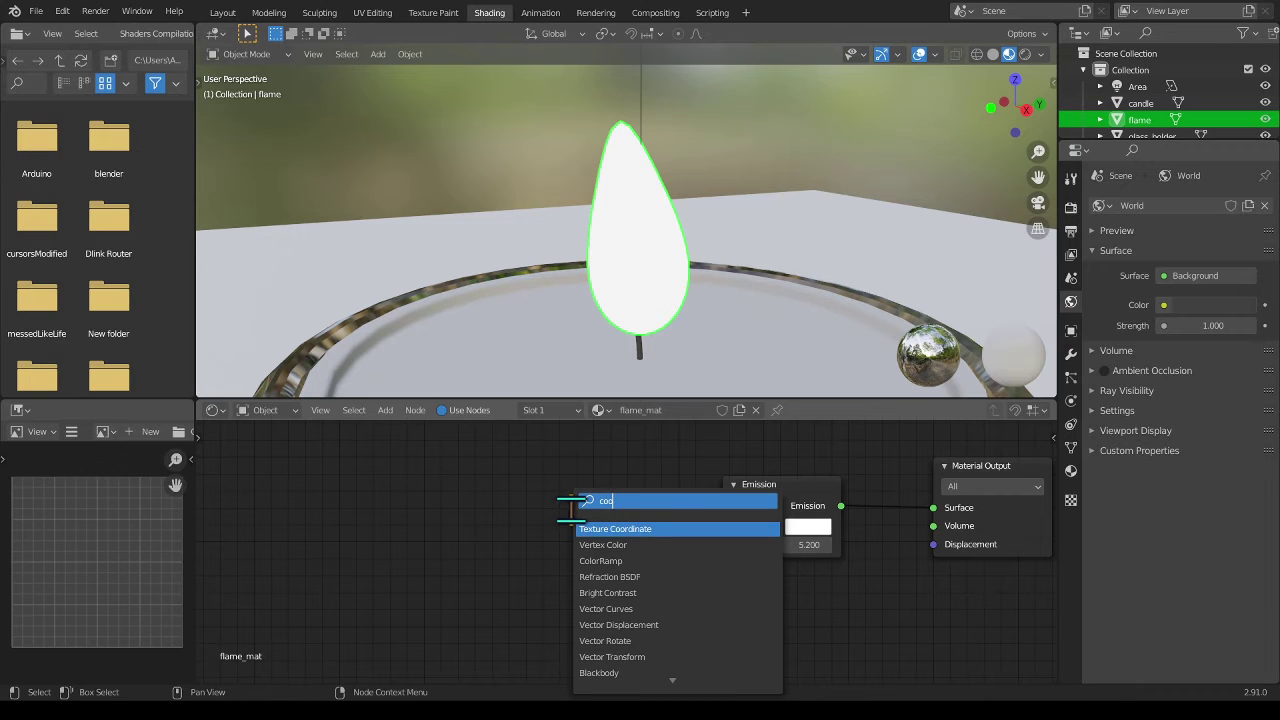
{"action": "key", "text": "BackSpace"}
{"action": "type", "text": "lor"}
{"action": "key", "text": "Down"}
{"action": "key", "text": "Return"}
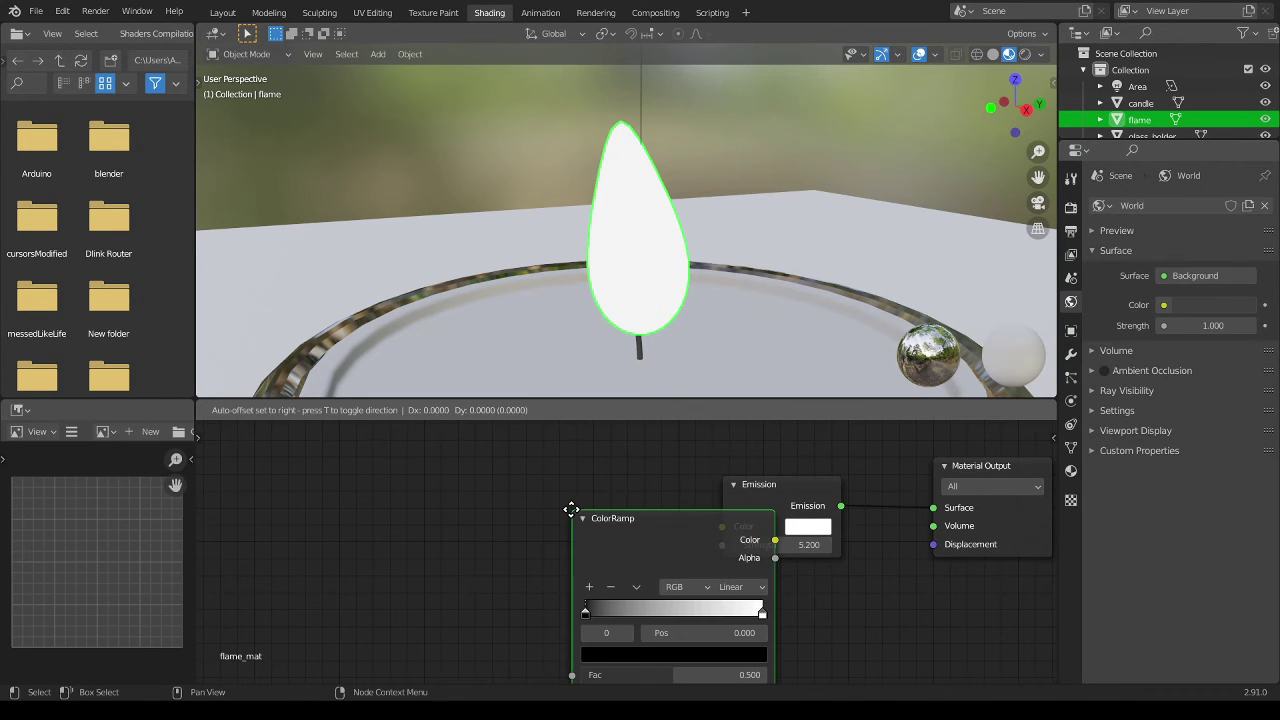
{"action": "left_click", "coordinate": [355, 473]}
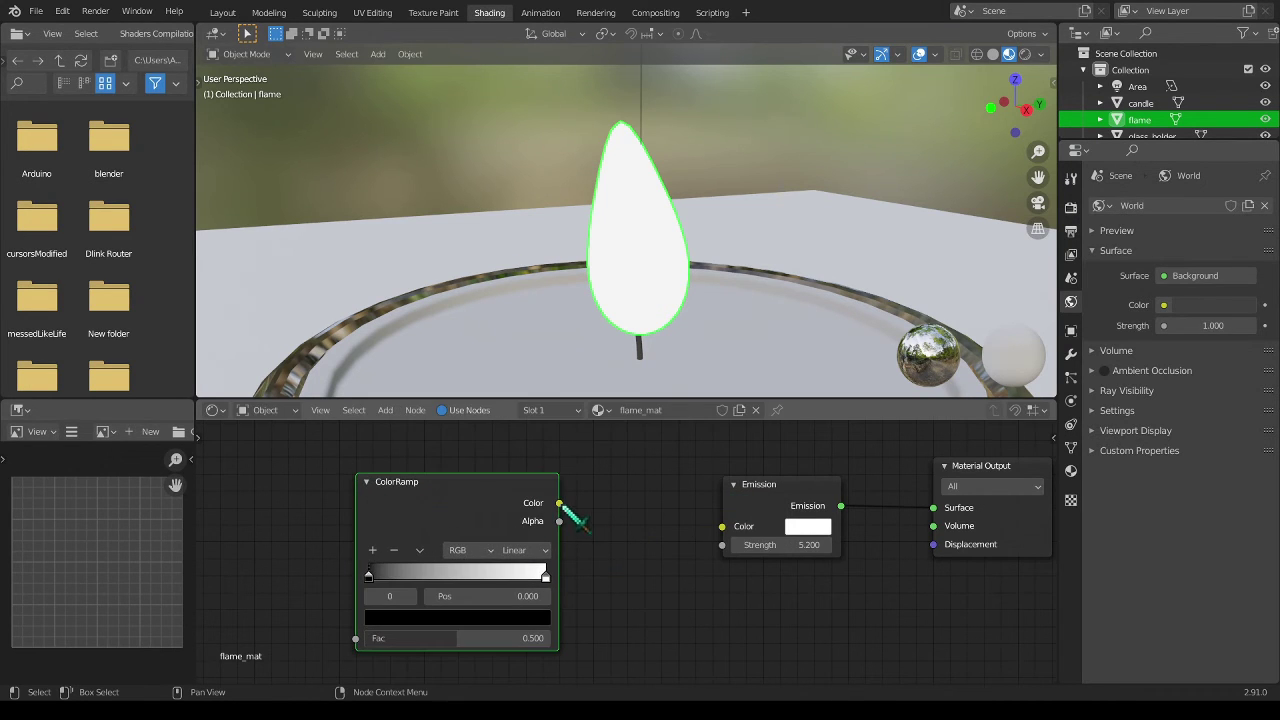
{"action": "left_click_drag", "start_coordinate": [560, 503], "coordinate": [730, 536]}
{"action": "left_click_drag", "start_coordinate": [442, 482], "coordinate": [546, 475]}
- Add two intermediate stops to the ColorRamp, spacing them roughly at one third and two thirds of the gradient
{"action": "scroll", "coordinate": [708, 614], "scroll_direction": "up", "scroll_amount": 2}
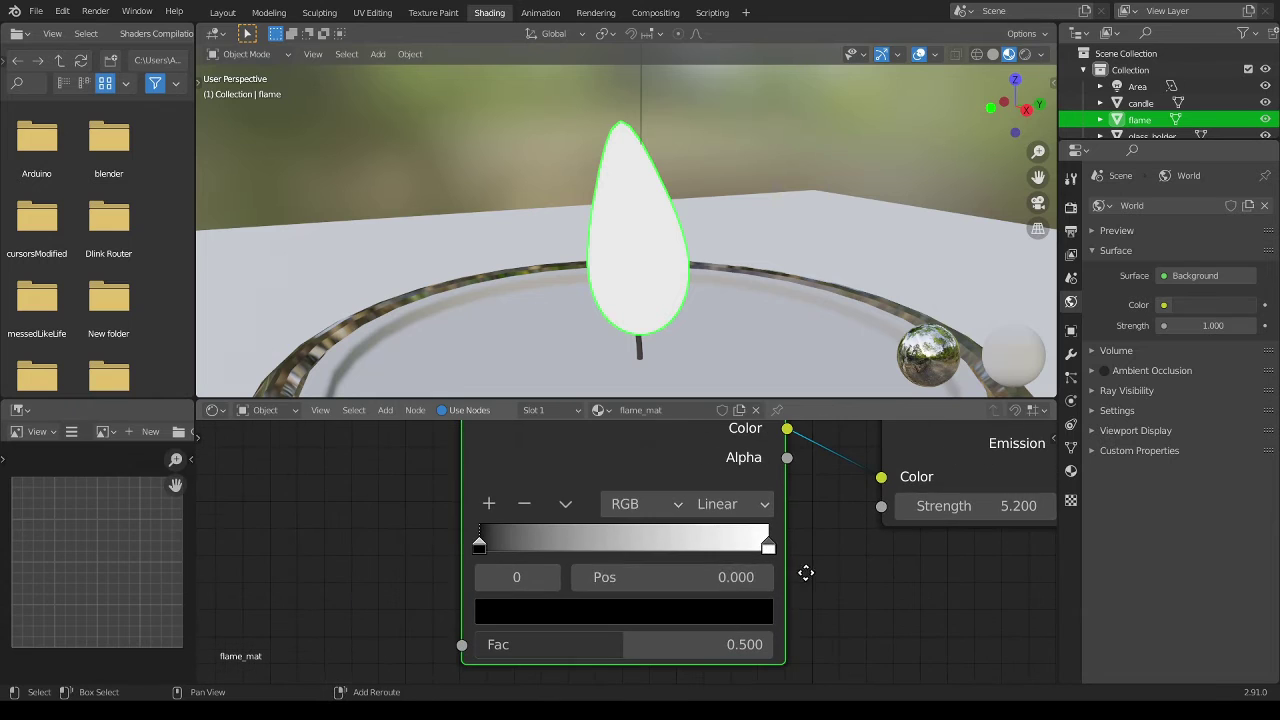
{"action": "left_click", "coordinate": [489, 503]}
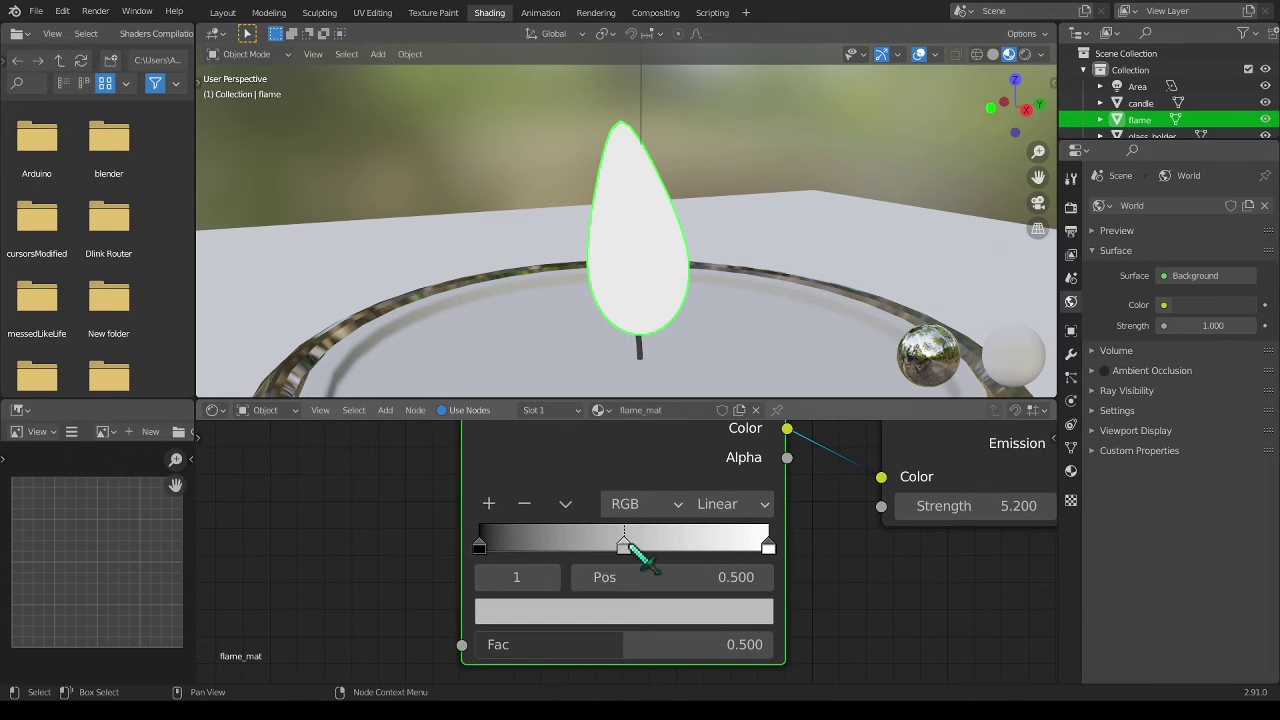
{"action": "left_click_drag", "start_coordinate": [624, 546], "coordinate": [557, 550]}
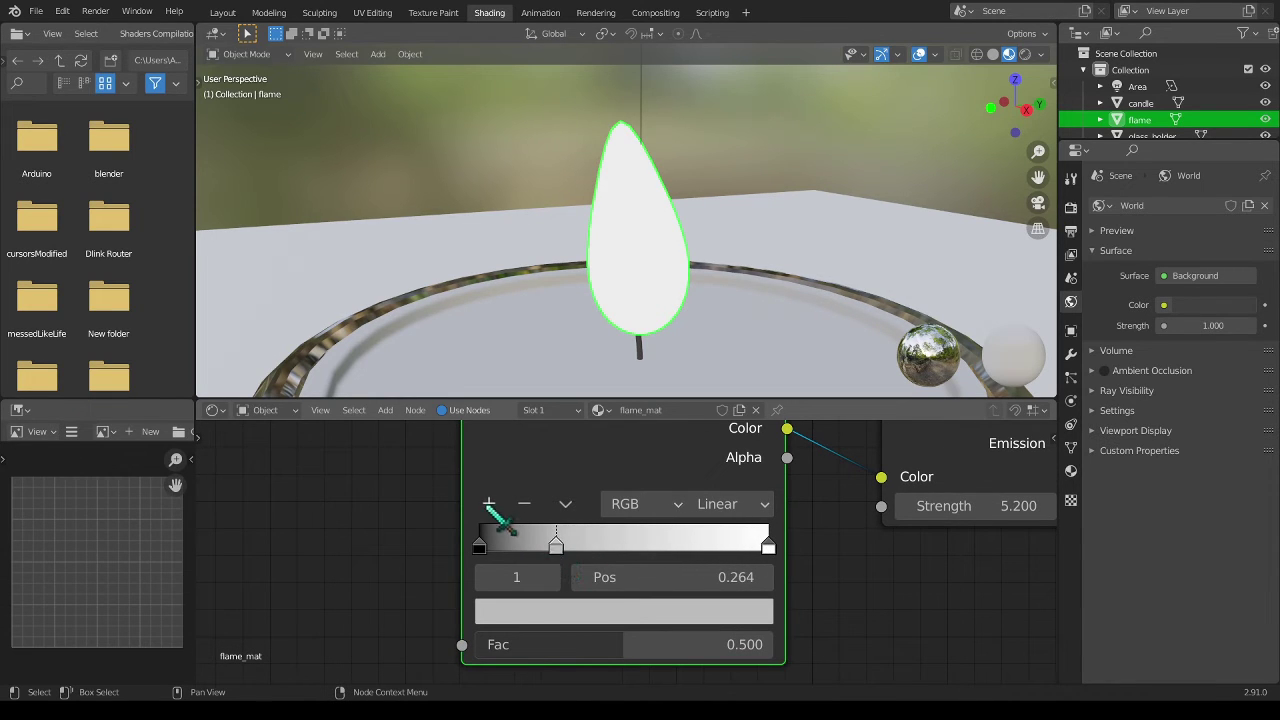
{"action": "left_click", "coordinate": [489, 503]}
{"action": "left_click", "coordinate": [557, 546]}
{"action": "left_click_drag", "start_coordinate": [566, 548], "coordinate": [689, 549]}
{"action": "left_click_drag", "start_coordinate": [520, 548], "coordinate": [563, 548]}
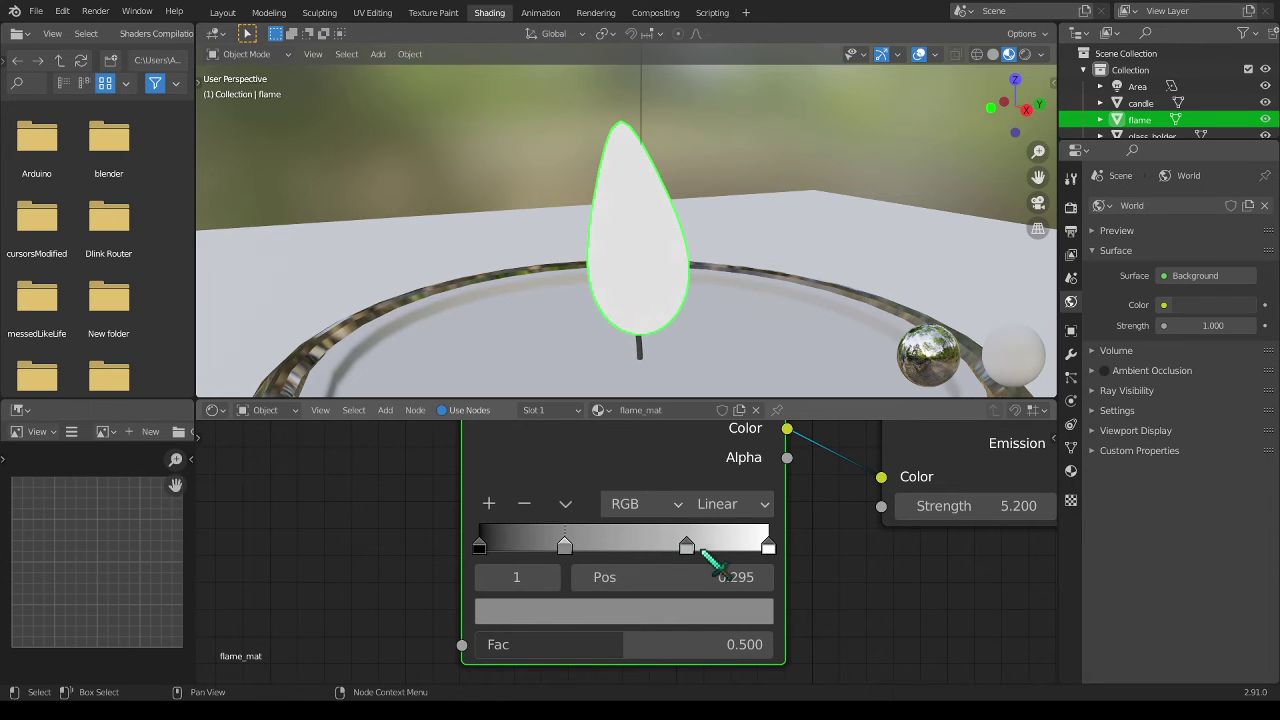
{"action": "left_click_drag", "start_coordinate": [688, 549], "coordinate": [656, 549]}
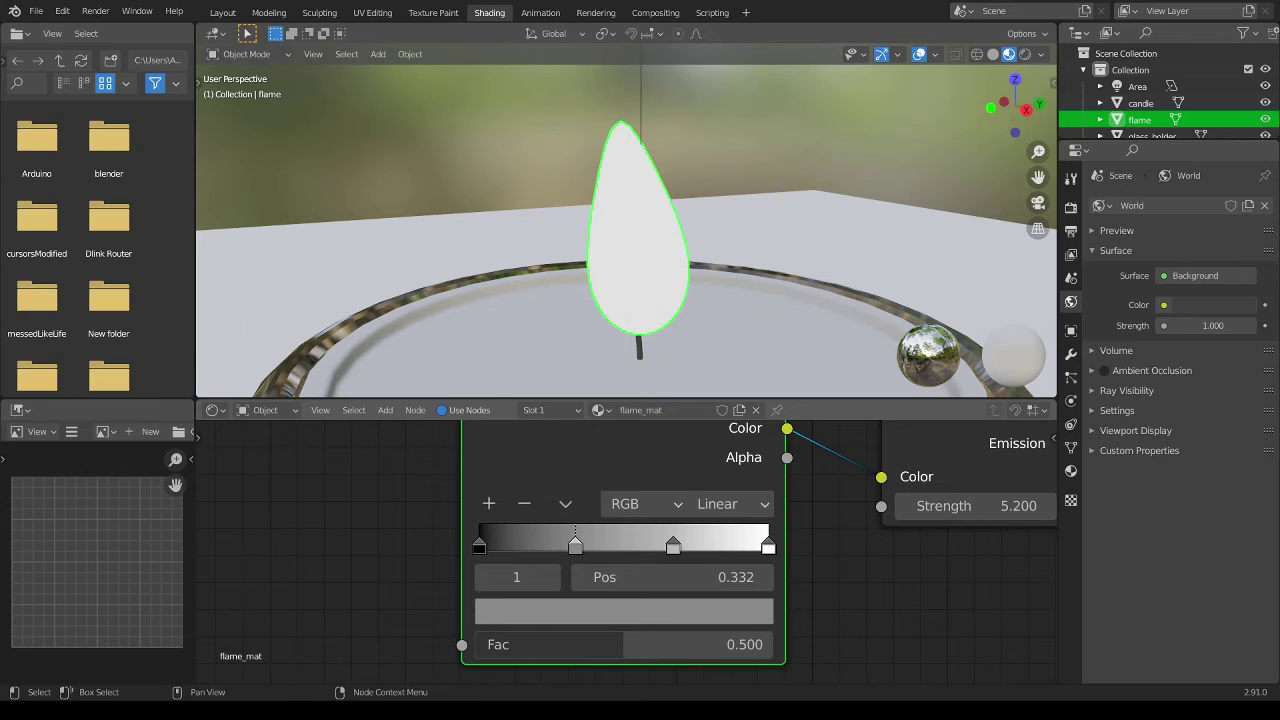
- Set the color of the ColorRamp's last stop, at position 1.000, to the palette's dark blue, hex 020F59
{"action": "left_click", "coordinate": [768, 547]}
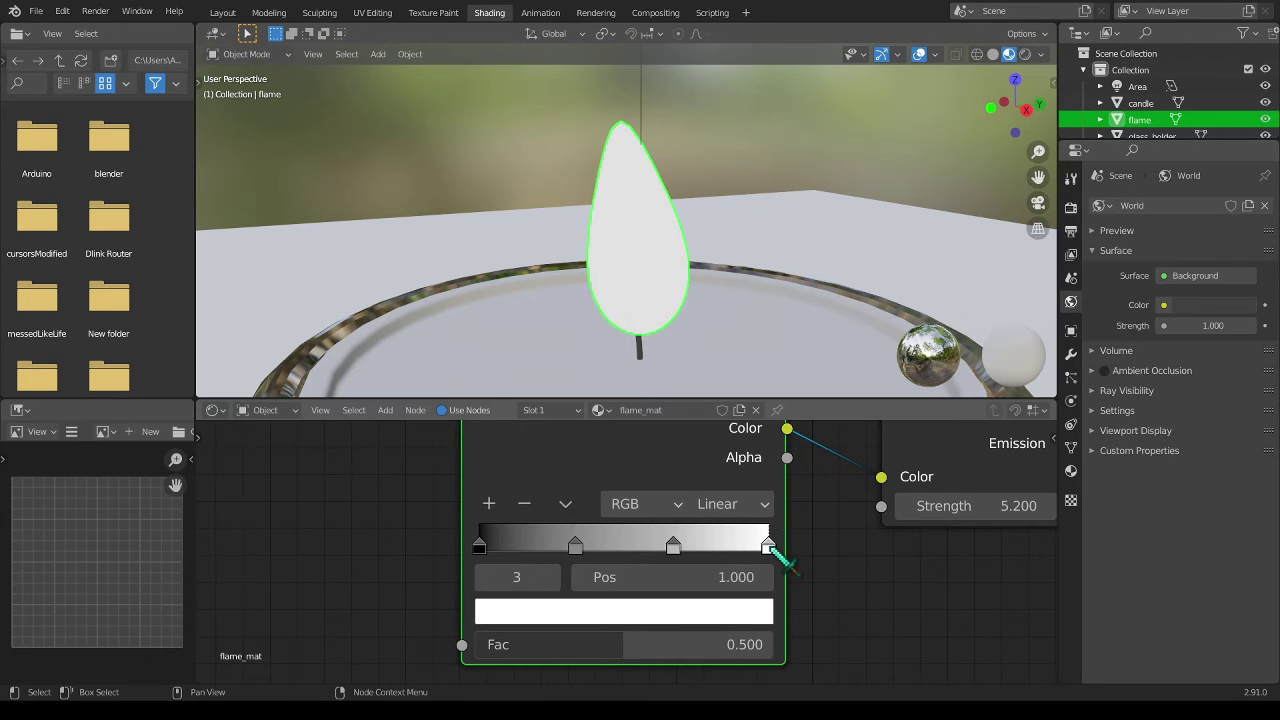
{"action": "left_click", "coordinate": [712, 612]}
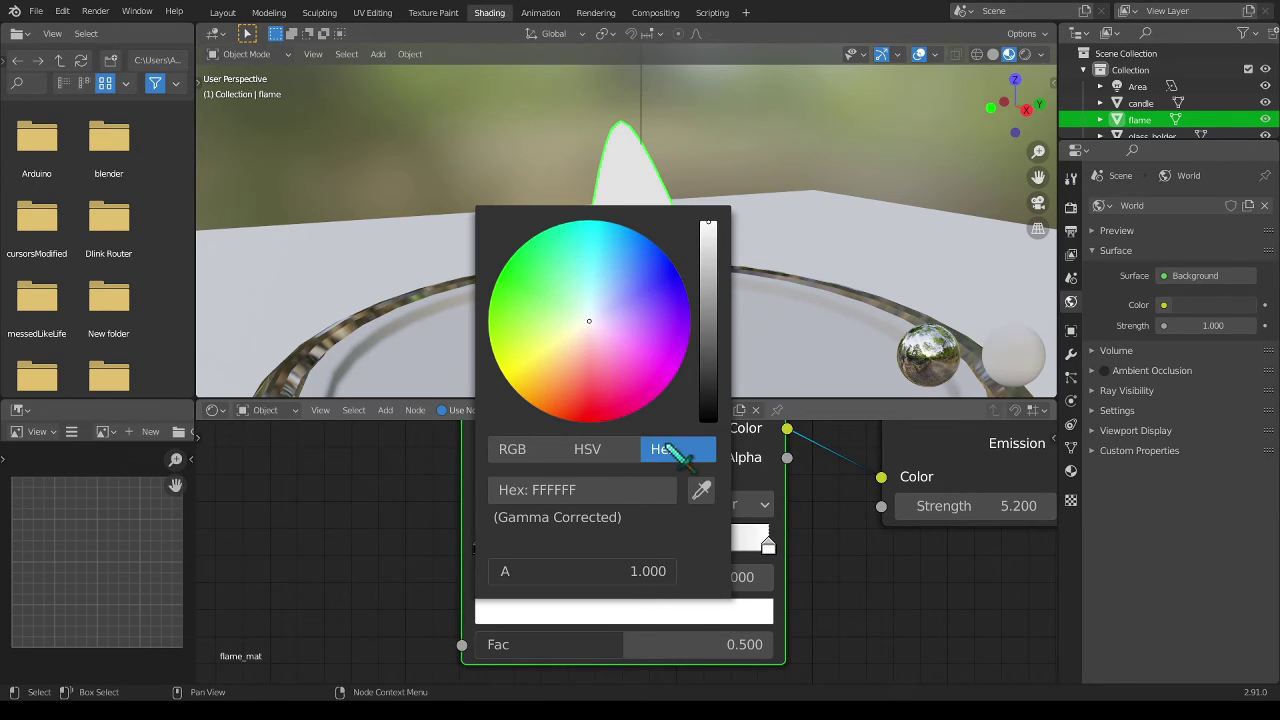
{"action": "left_click", "coordinate": [594, 449]}
{"action": "left_click", "coordinate": [672, 452]}
{"action": "left_click", "coordinate": [560, 490]}
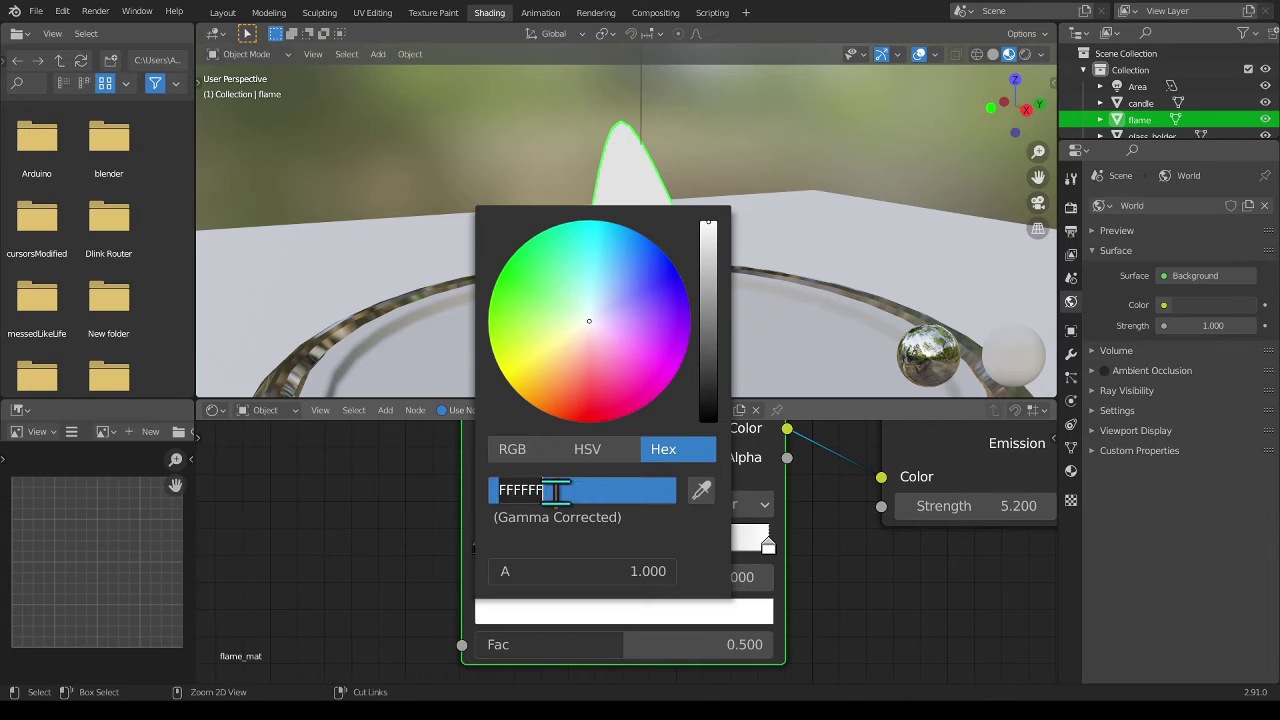
{"action": "type", "text": "020E59"}
{"action": "key", "text": "Return"}
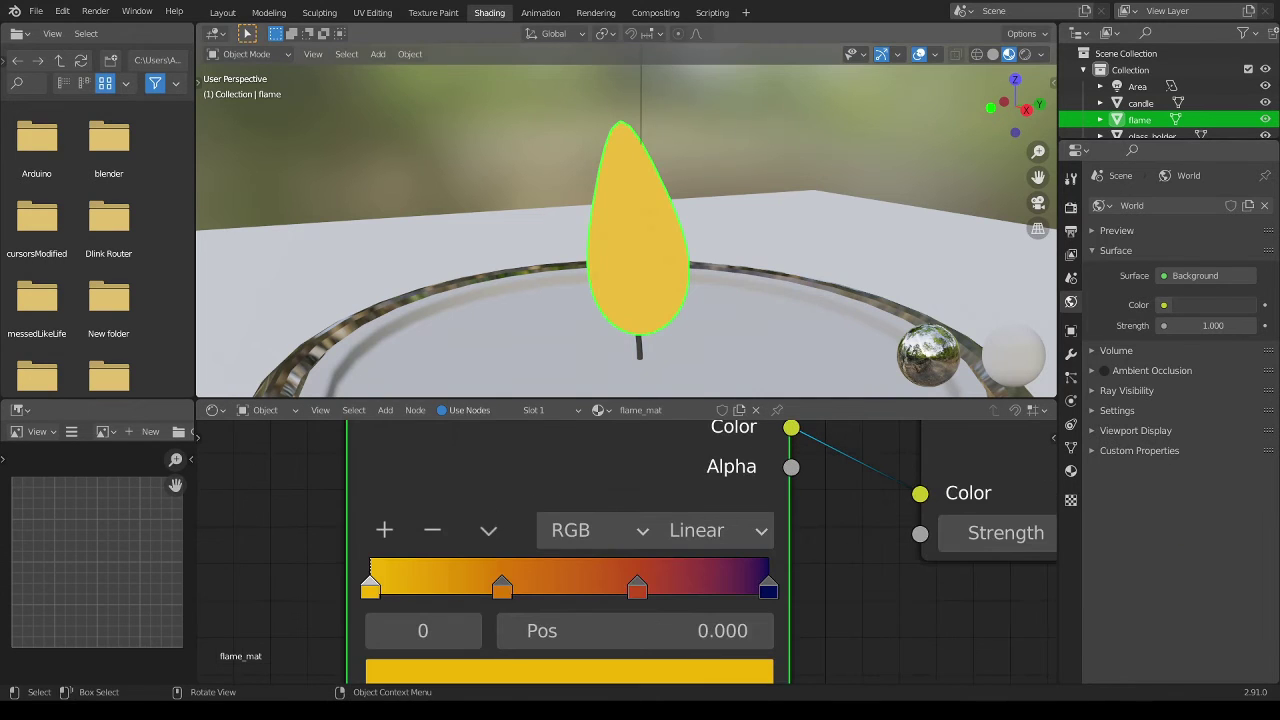
- Set the ColorRamp's interpolation to Ease
{"action": "scroll", "coordinate": [823, 591], "scroll_direction": "down", "scroll_amount": 1}
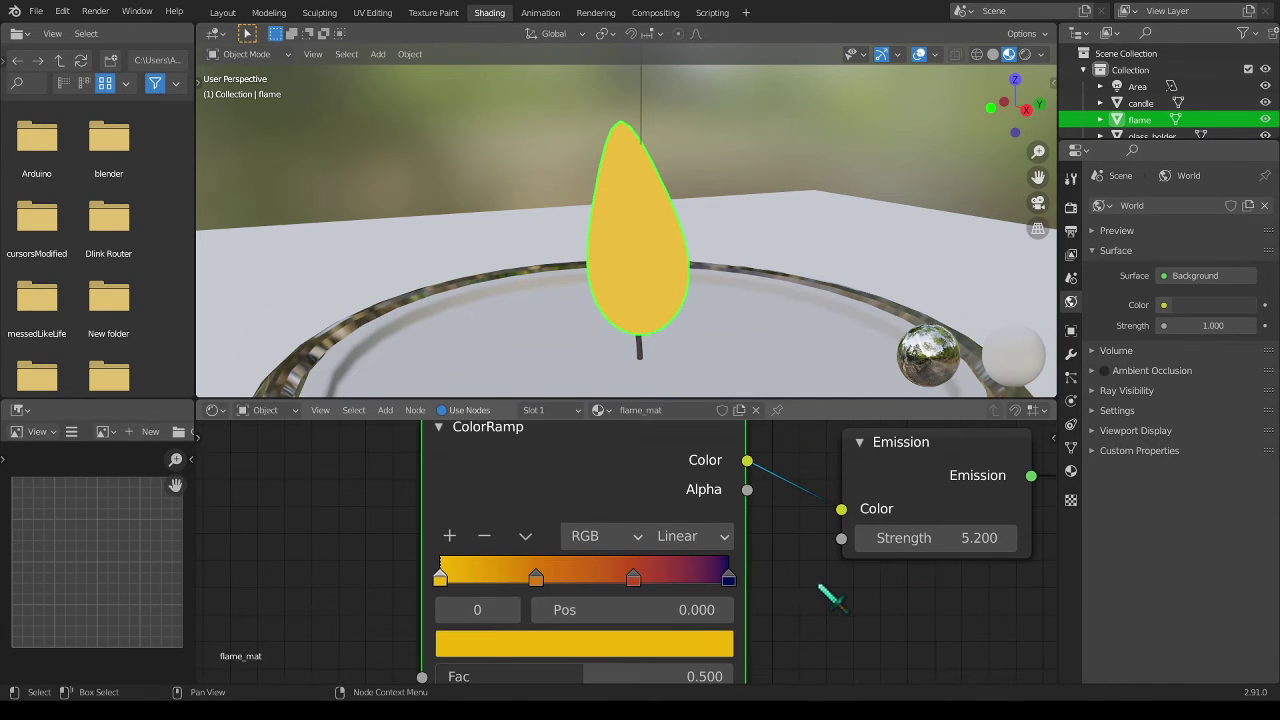
{"action": "middle_click_drag", "start_coordinate": [823, 591], "coordinate": [814, 549]}
{"action": "scroll", "coordinate": [940, 535], "scroll_direction": "up", "scroll_amount": 1}
{"action": "scroll", "coordinate": [775, 530], "scroll_direction": "up", "scroll_amount": 1}
{"action": "left_click", "coordinate": [765, 528]}
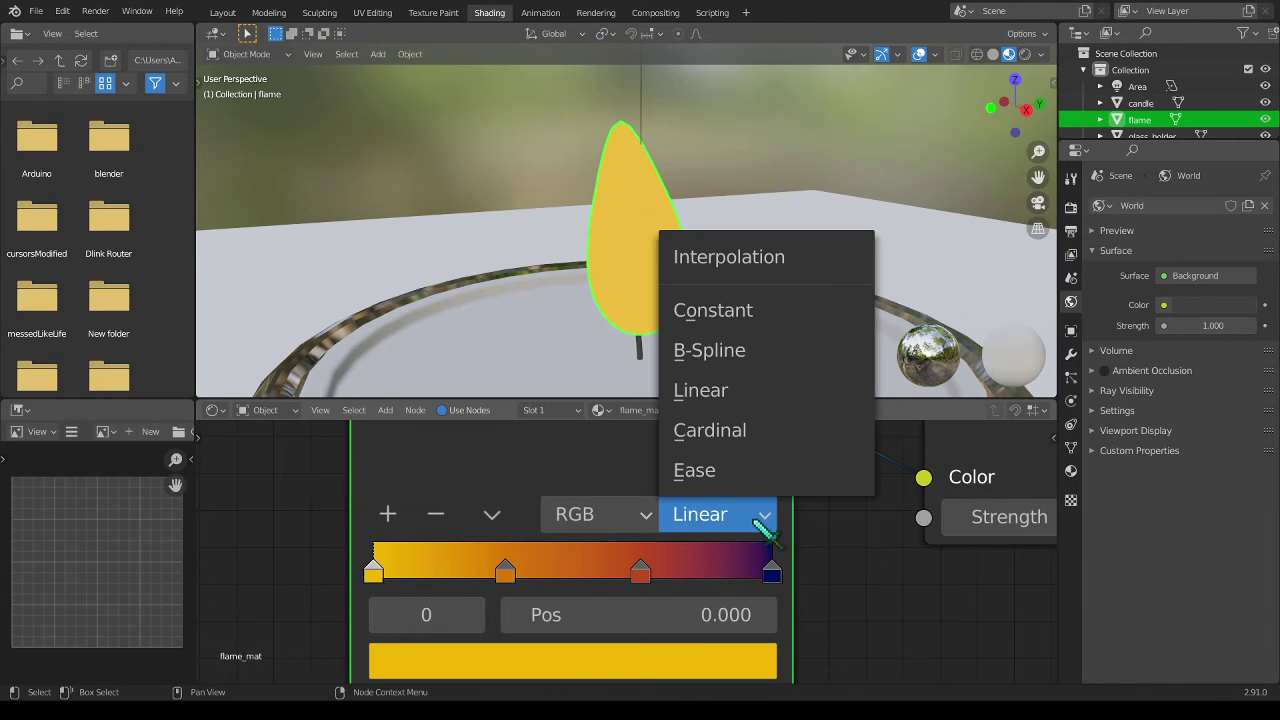
{"action": "left_click", "coordinate": [763, 478]}
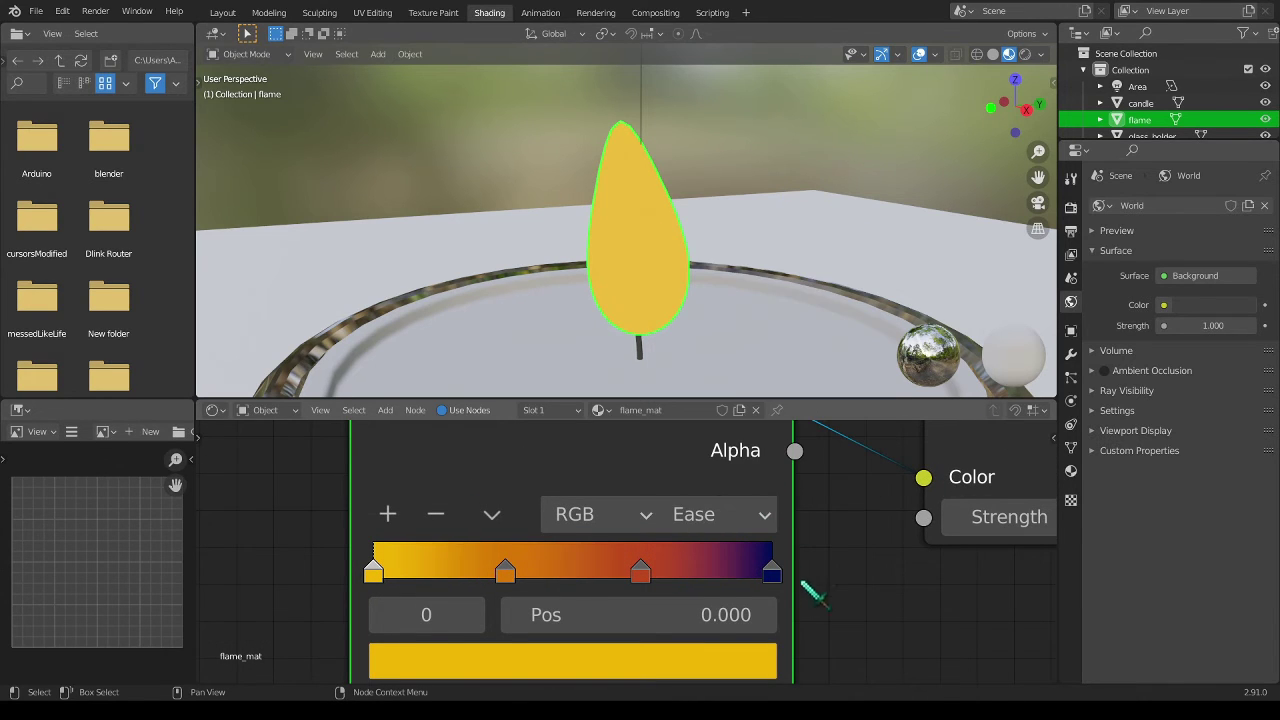
- Move the ramp's red stop close to the blue end, shift the orange stop slightly towards it, and leave the yellow stop at 0.000
{"action": "left_click_drag", "start_coordinate": [645, 577], "coordinate": [713, 577]}
{"action": "left_click_drag", "start_coordinate": [505, 572], "coordinate": [534, 572]}
{"action": "left_click_drag", "start_coordinate": [395, 574], "coordinate": [416, 574]}
{"action": "middle_click_drag", "start_coordinate": [630, 315], "coordinate": [580, 338]}
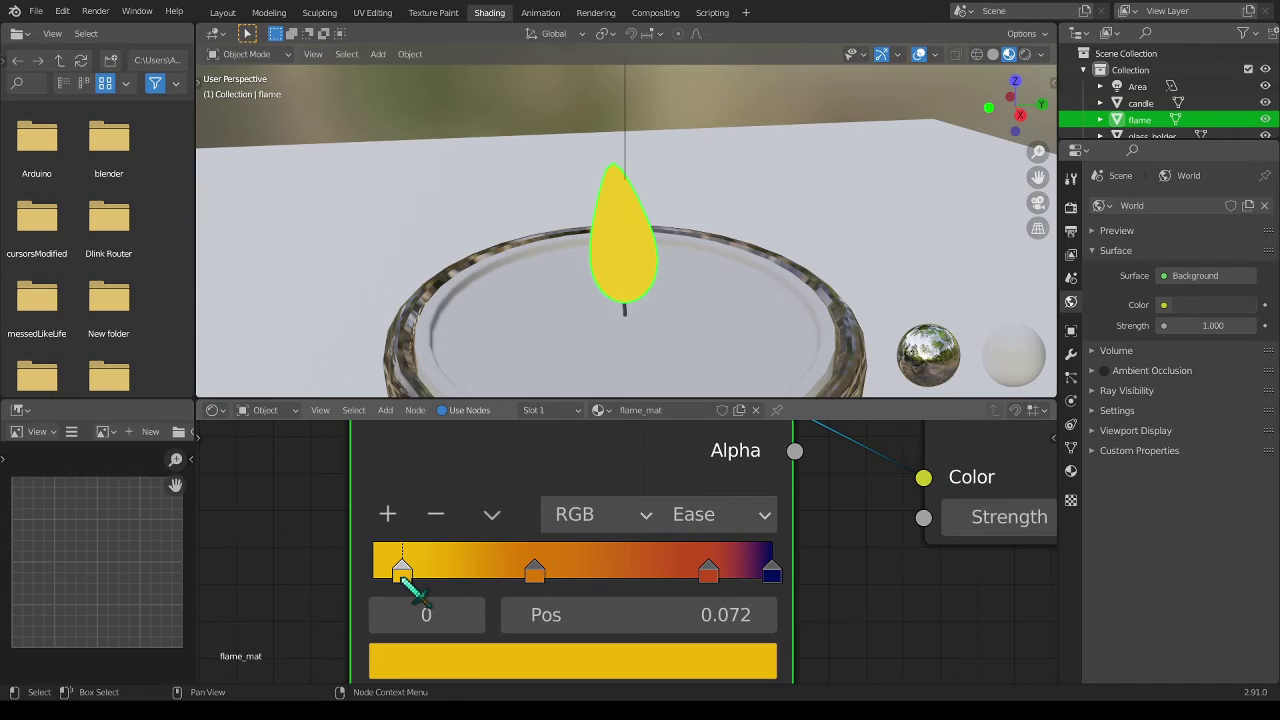
{"action": "left_click_drag", "start_coordinate": [405, 585], "coordinate": [329, 571]}
- Add a Gradient Texture node in the empty space before the ColorRamp in the flame material
{"action": "scroll", "coordinate": [330, 560], "scroll_direction": "down", "scroll_amount": 5}
{"action": "middle_click_drag", "start_coordinate": [331, 543], "coordinate": [651, 557]}
{"action": "key", "text": "shift+a"}
{"action": "mouse_move", "coordinate": [655, 548]}
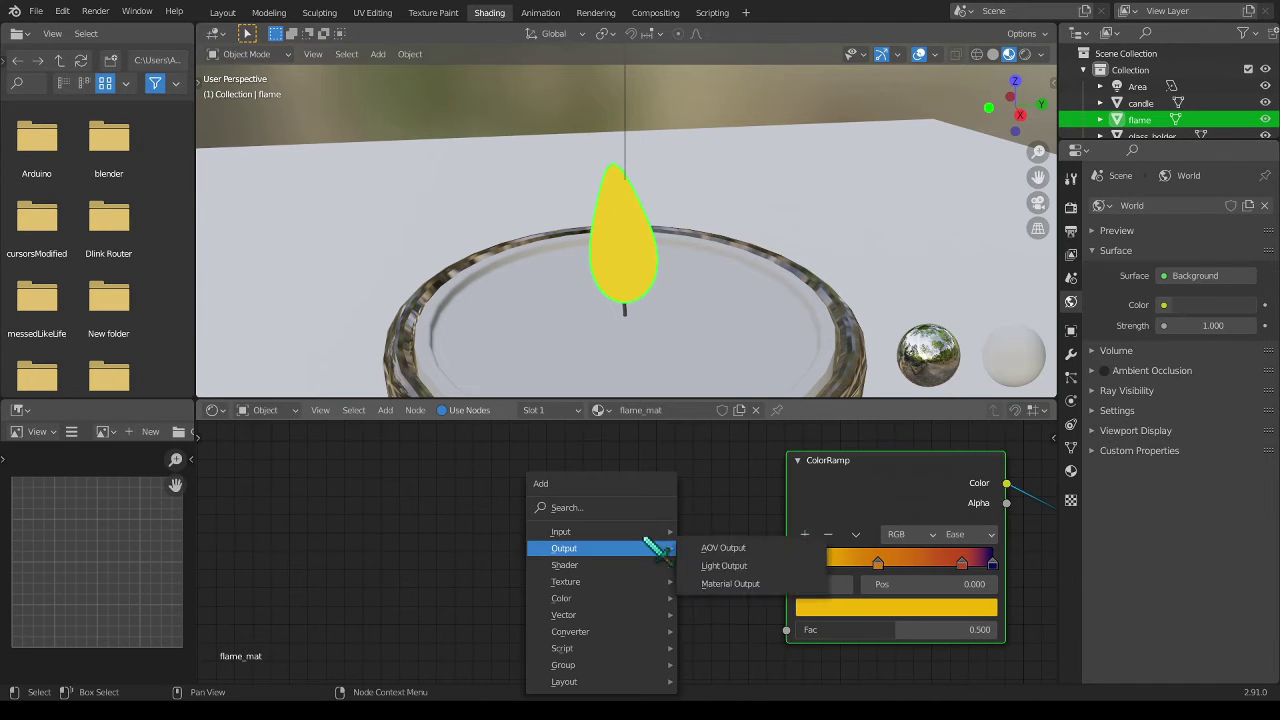
{"action": "left_click", "coordinate": [617, 507]}
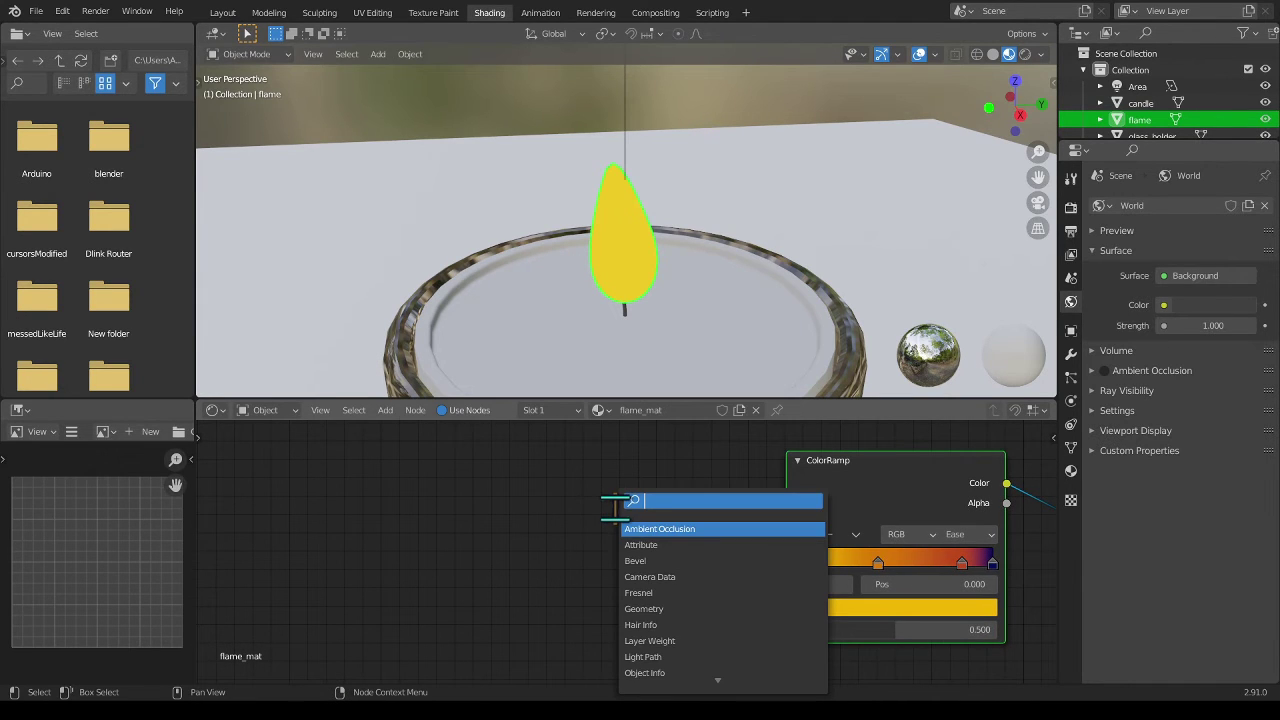
{"action": "type", "text": "gradie"}
{"action": "key", "text": "Return"}
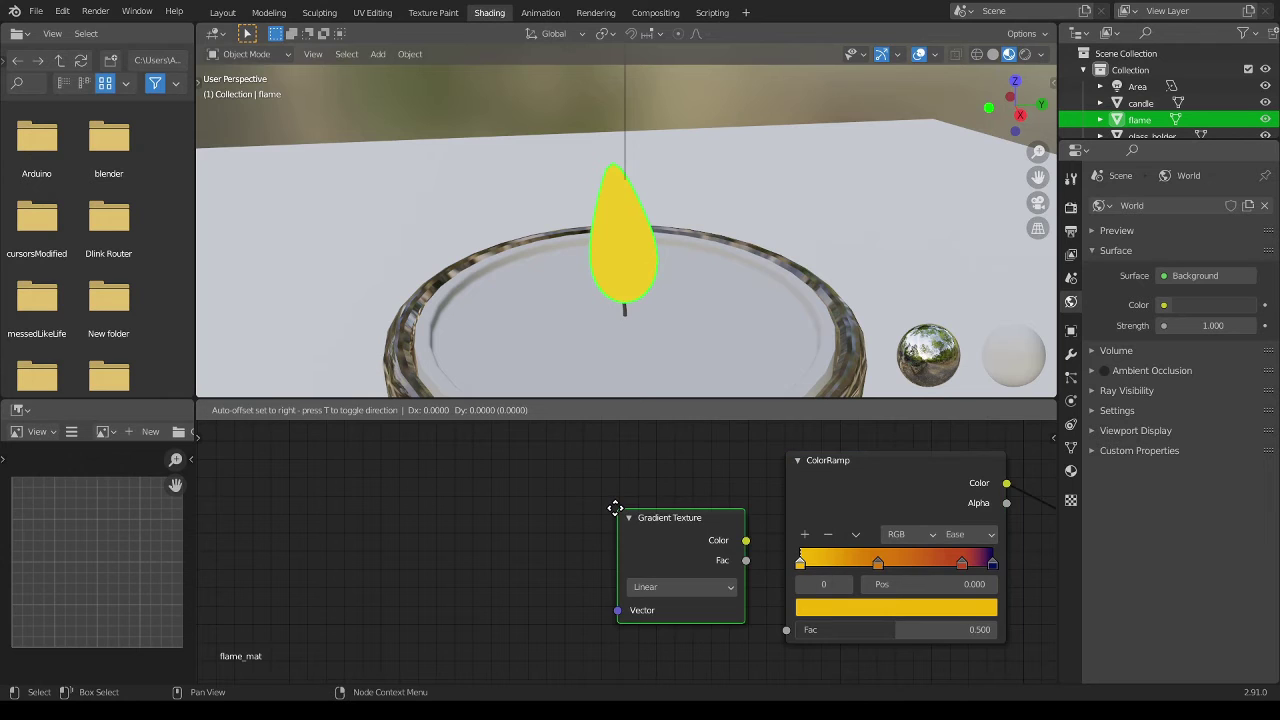
{"action": "left_click", "coordinate": [455, 505]}
- Add Texture Coordinate and Mapping nodes feeding the Gradient Texture, and drive the Mapping vector from the Object coordinates
{"action": "key", "text": "ctrl+t"}
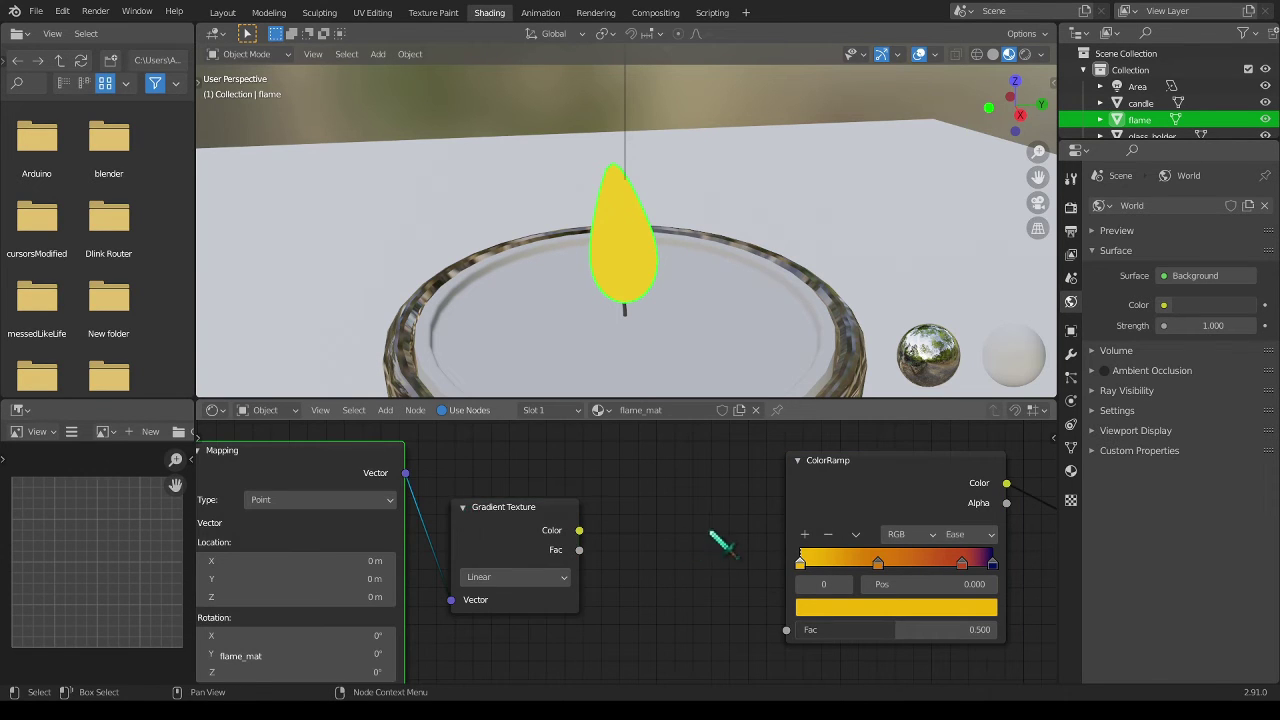
{"action": "scroll", "coordinate": [720, 540], "scroll_direction": "down", "scroll_amount": 2}
{"action": "middle_click_drag", "start_coordinate": [663, 529], "coordinate": [914, 531]}
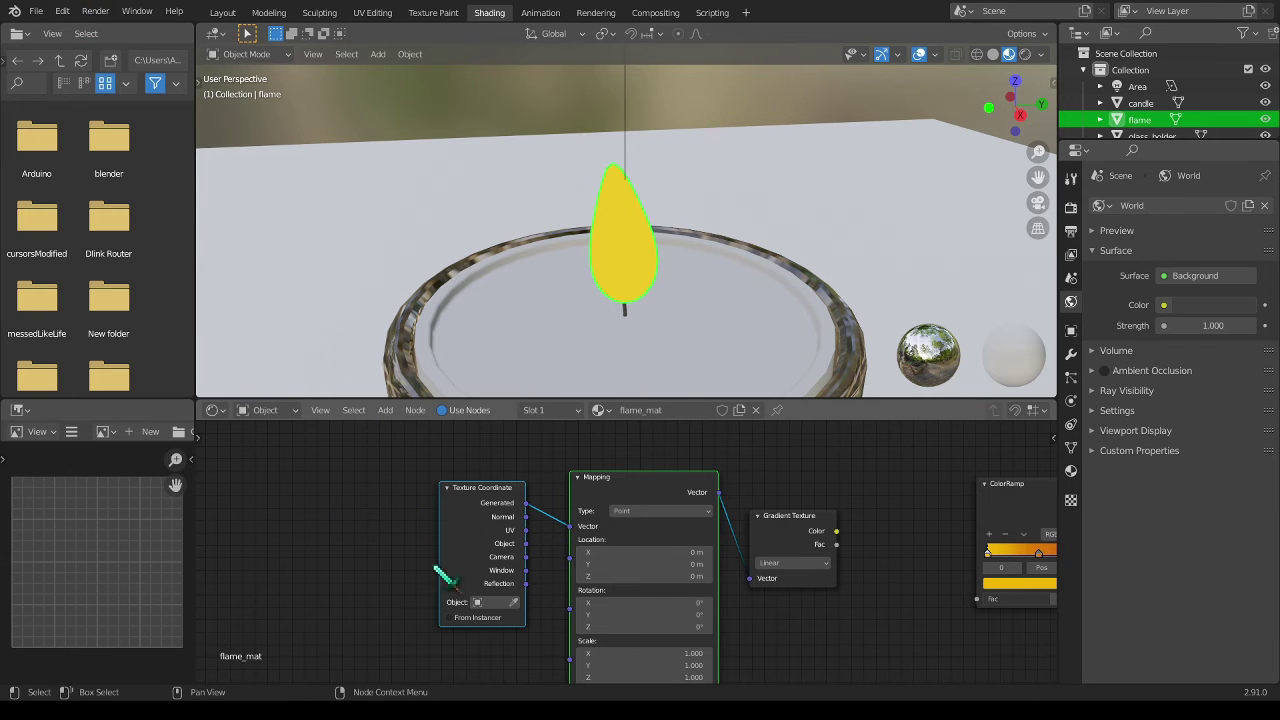
{"action": "scroll", "coordinate": [445, 578], "scroll_direction": "up", "scroll_amount": 3}
{"action": "left_click_drag", "start_coordinate": [525, 562], "coordinate": [605, 529]}
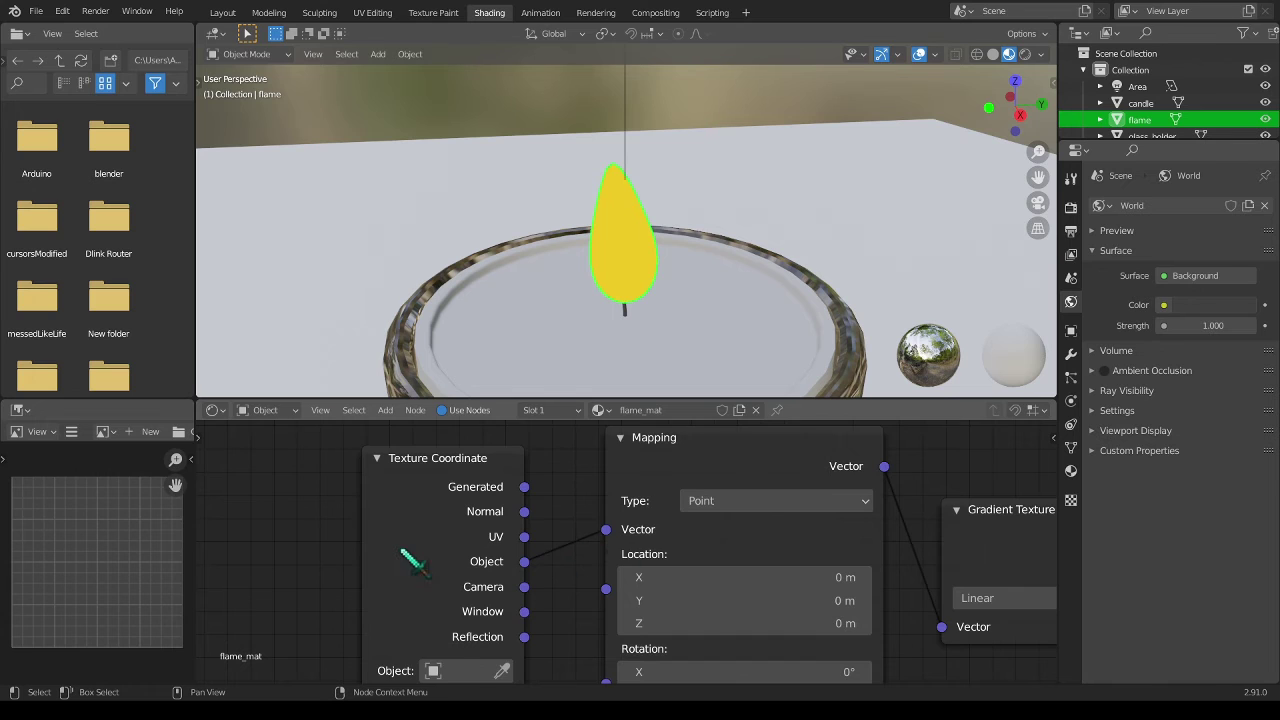
- Connect the Gradient Texture's Color to the ColorRamp's Fac and move the three texture nodes closer to the ColorRamp
{"action": "scroll", "coordinate": [668, 566], "scroll_direction": "down", "scroll_amount": 2}
{"action": "scroll", "coordinate": [880, 491], "scroll_direction": "down", "scroll_amount": 5, "text": "ctrl"}
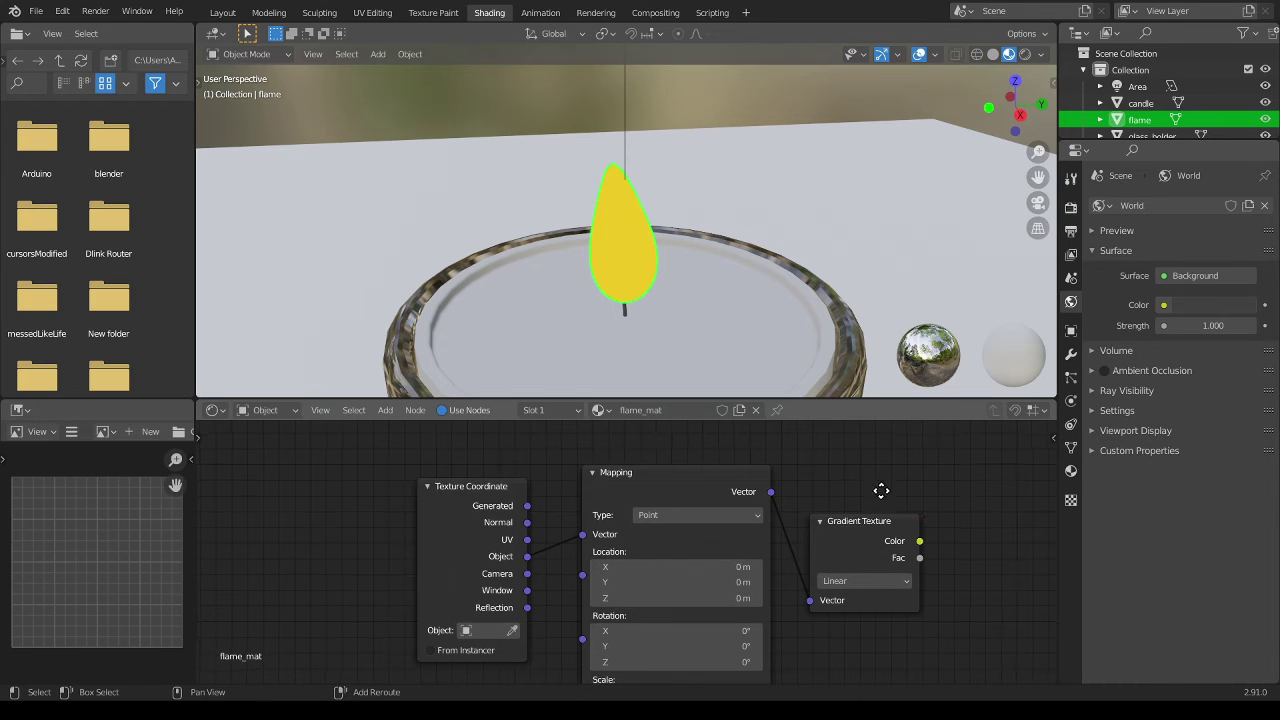
{"action": "scroll", "coordinate": [609, 514], "scroll_direction": "up", "scroll_amount": 2}
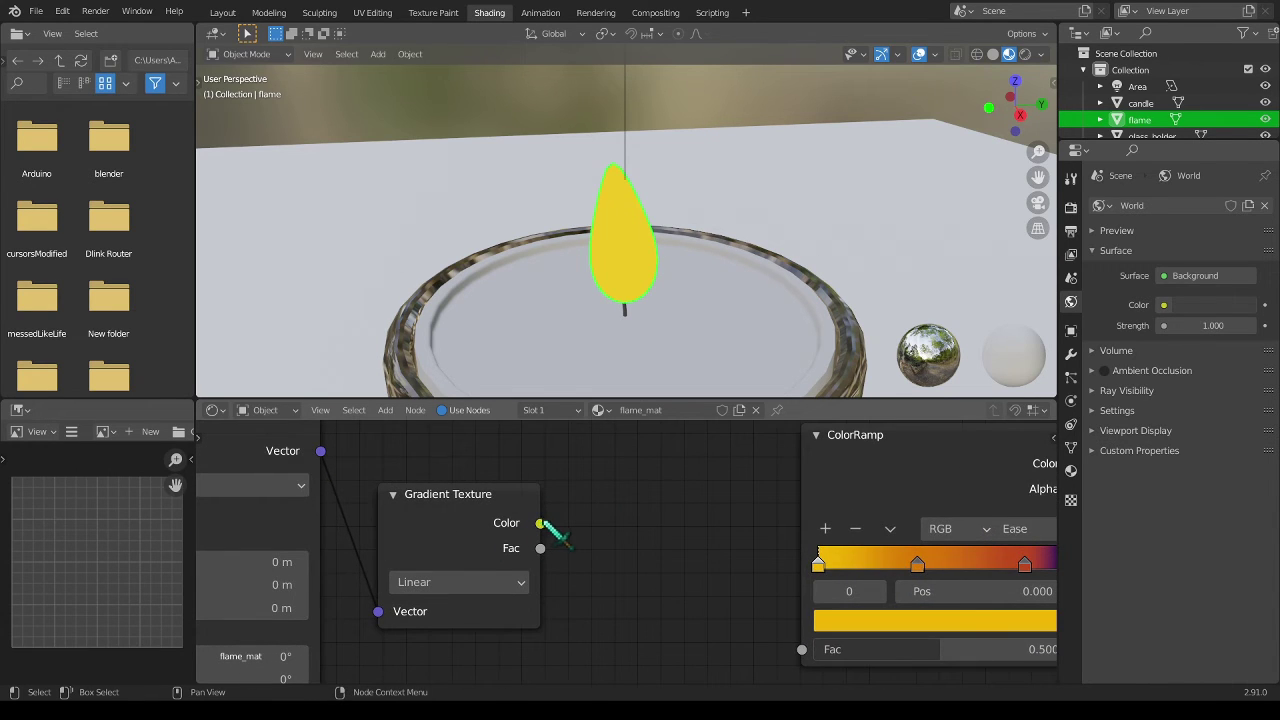
{"action": "left_click_drag", "start_coordinate": [541, 523], "coordinate": [802, 650]}
{"action": "scroll", "coordinate": [640, 532], "scroll_direction": "down", "scroll_amount": 3}
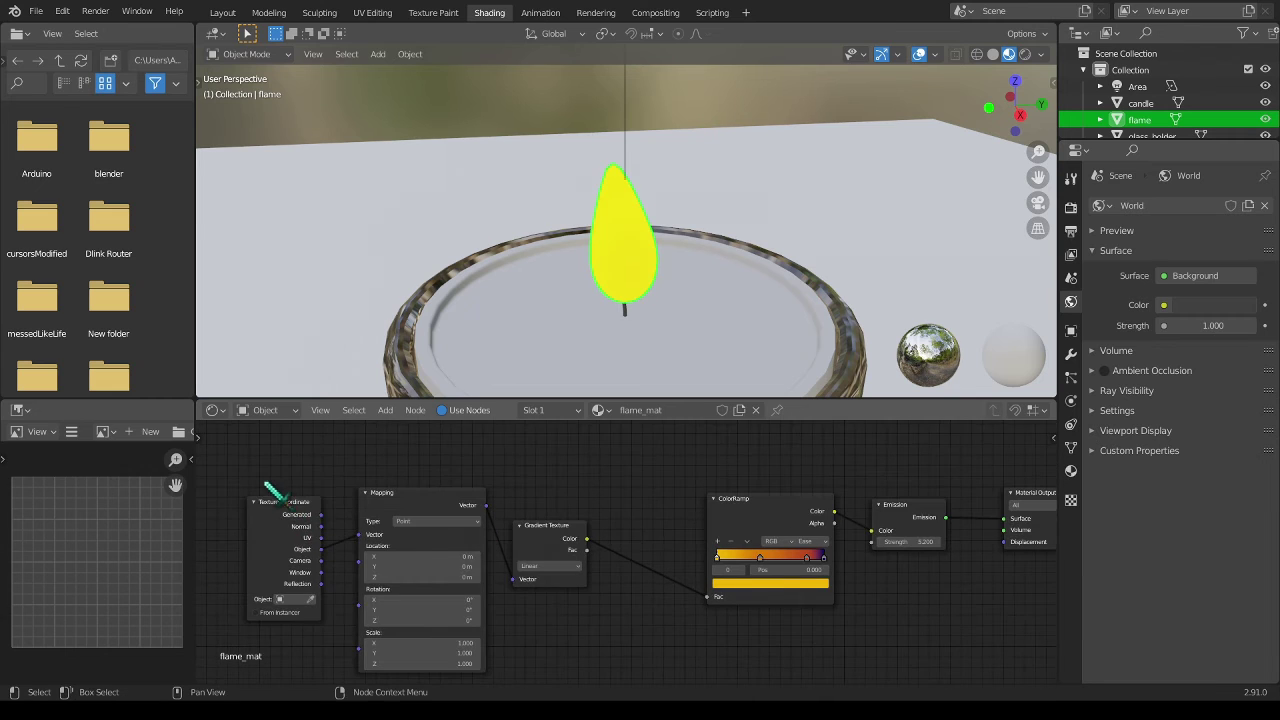
{"action": "left_click_drag", "start_coordinate": [265, 483], "coordinate": [632, 577]}
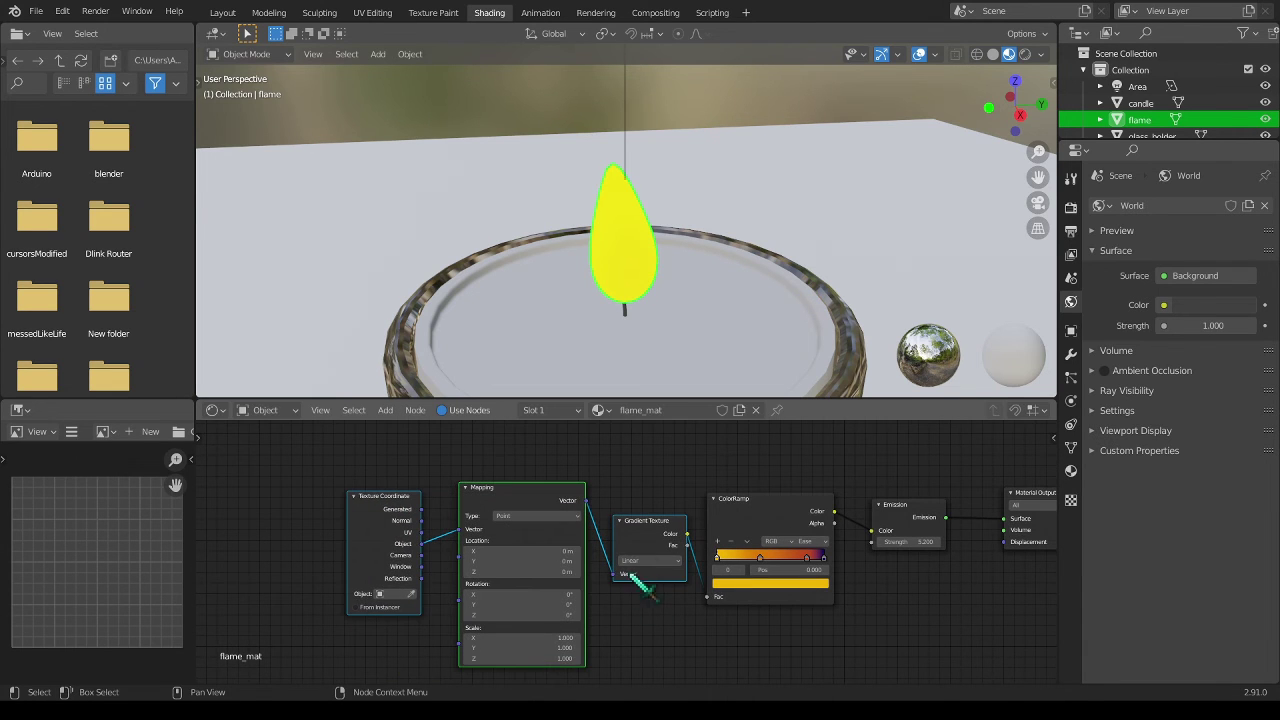
- Set the Gradient Texture's type to Spherical and check the flame's coloring
{"action": "scroll", "coordinate": [630, 580], "scroll_direction": "up", "scroll_amount": 5}
{"action": "left_click", "coordinate": [650, 577]}
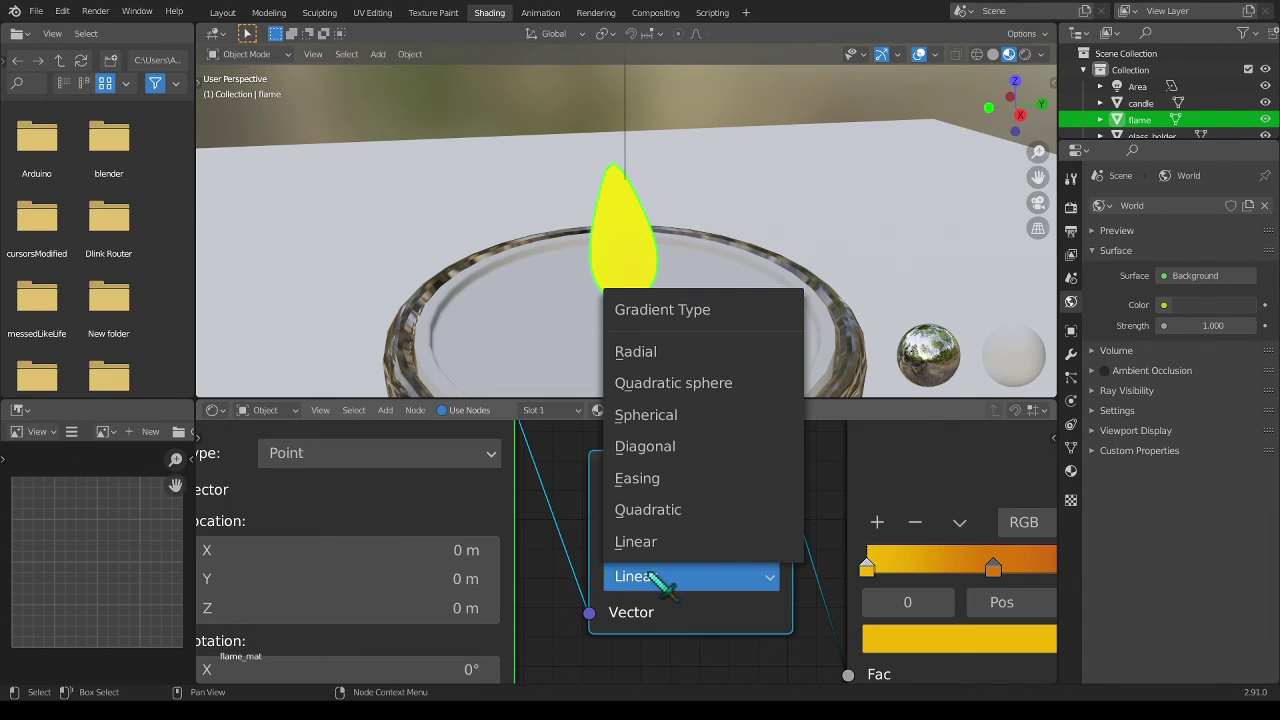
{"action": "left_click", "coordinate": [653, 424]}
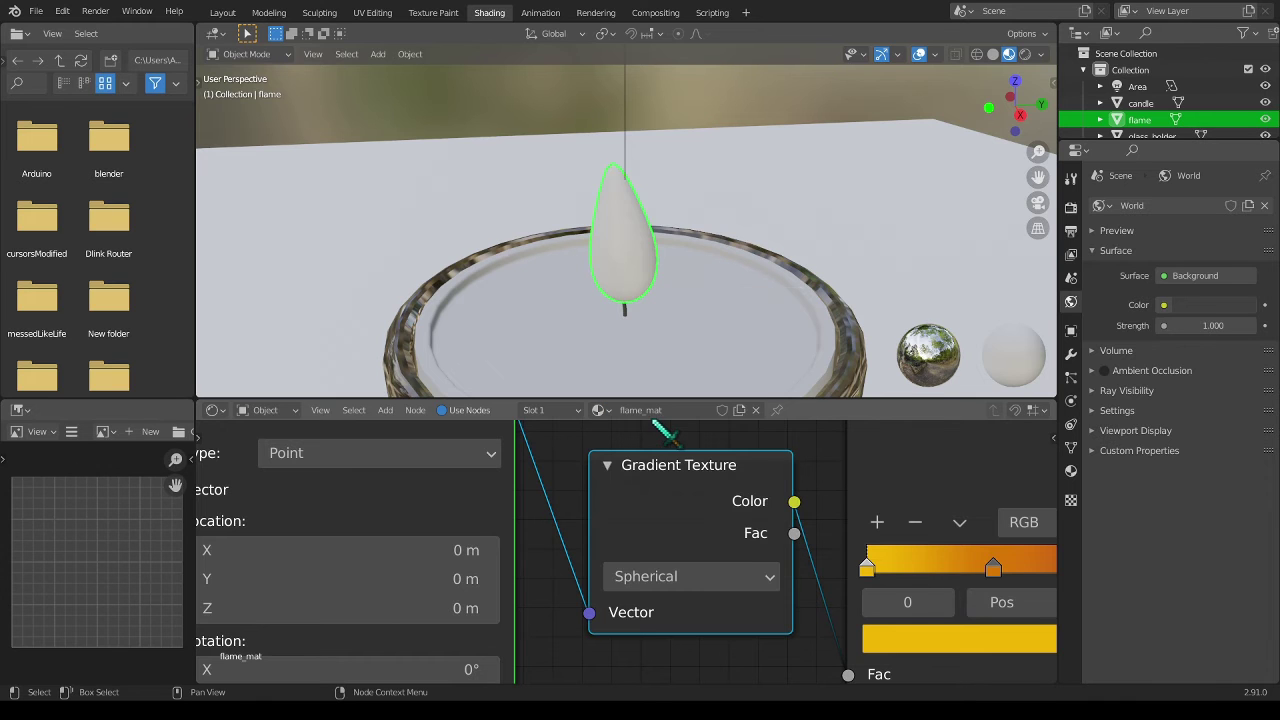
{"action": "scroll", "coordinate": [800, 465], "scroll_direction": "down", "scroll_amount": 4}
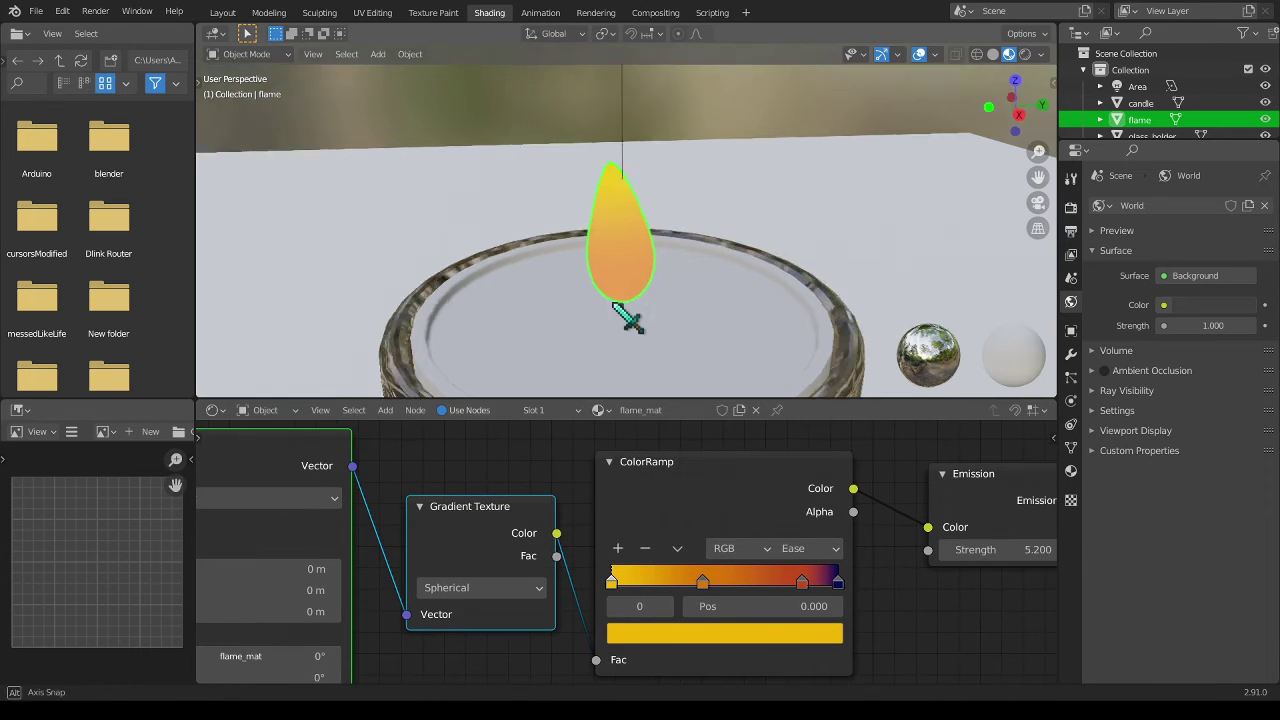
{"action": "middle_click_drag", "start_coordinate": [623, 320], "coordinate": [514, 286]}
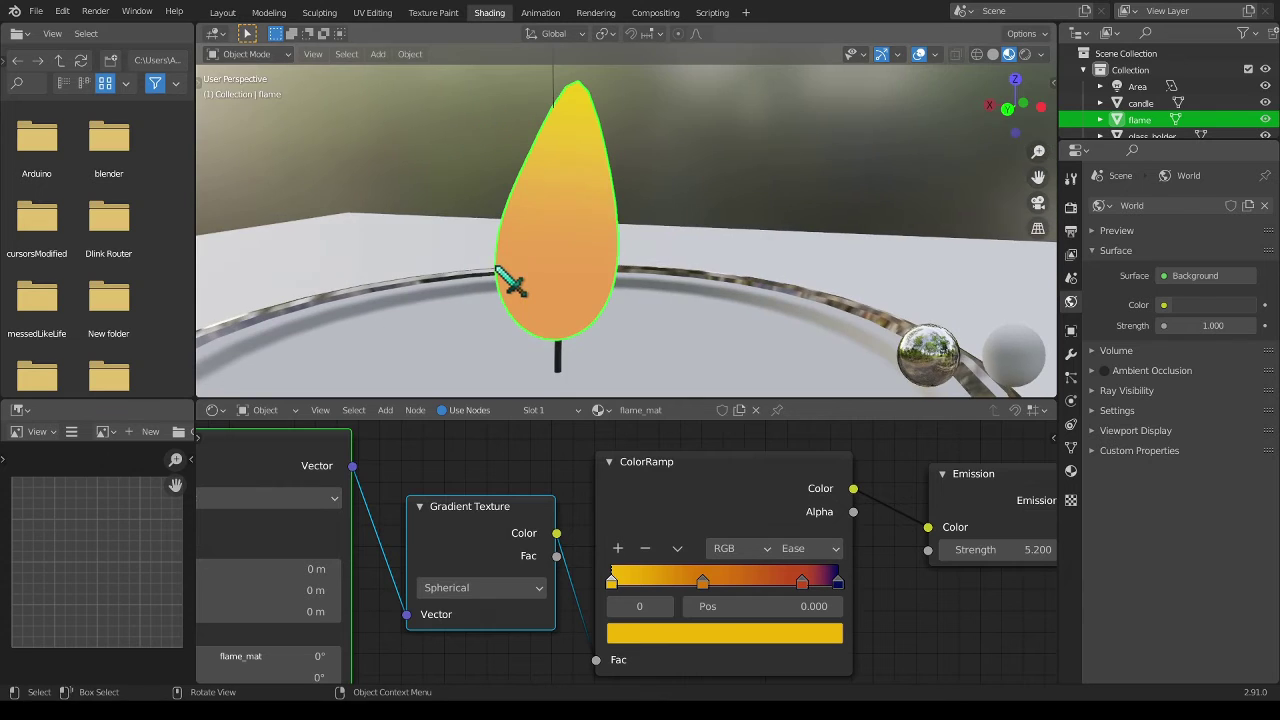
- Set the flame's Emission strength to 10.3
{"action": "scroll", "coordinate": [534, 294], "scroll_direction": "up", "scroll_amount": 4}
{"action": "middle_click_drag", "start_coordinate": [927, 578], "coordinate": [834, 579]}
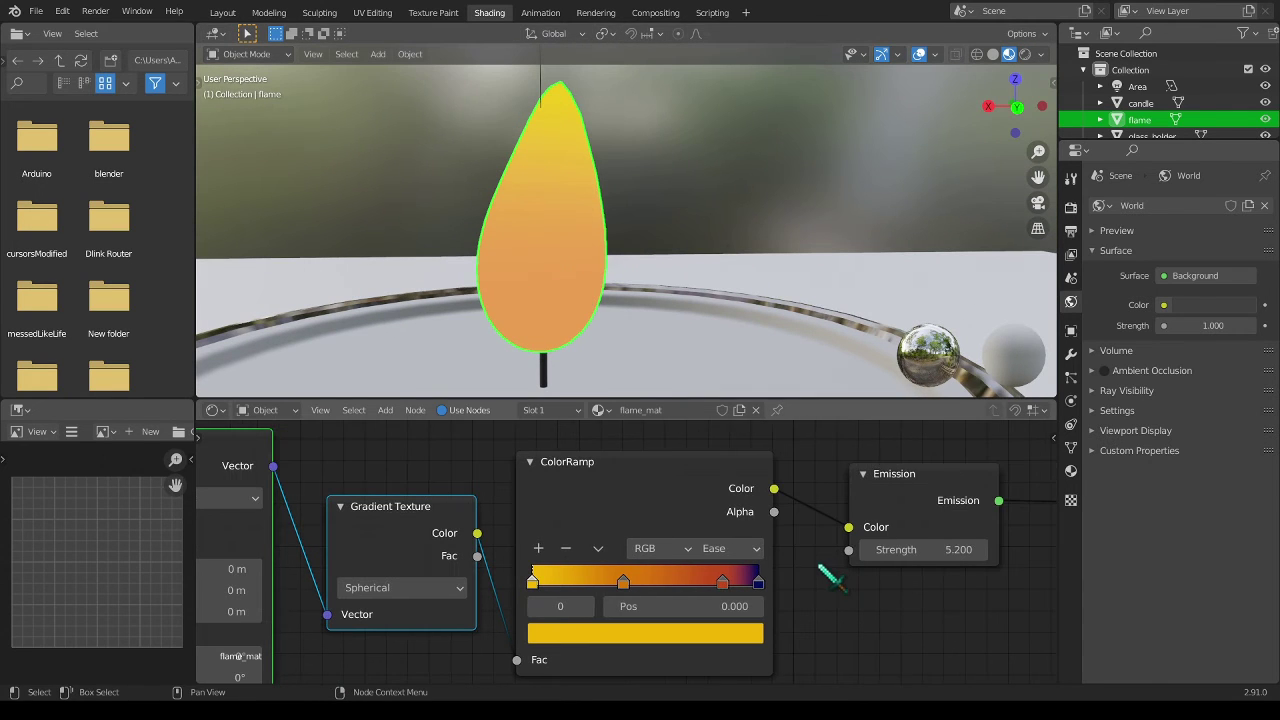
{"action": "left_click", "coordinate": [932, 550]}
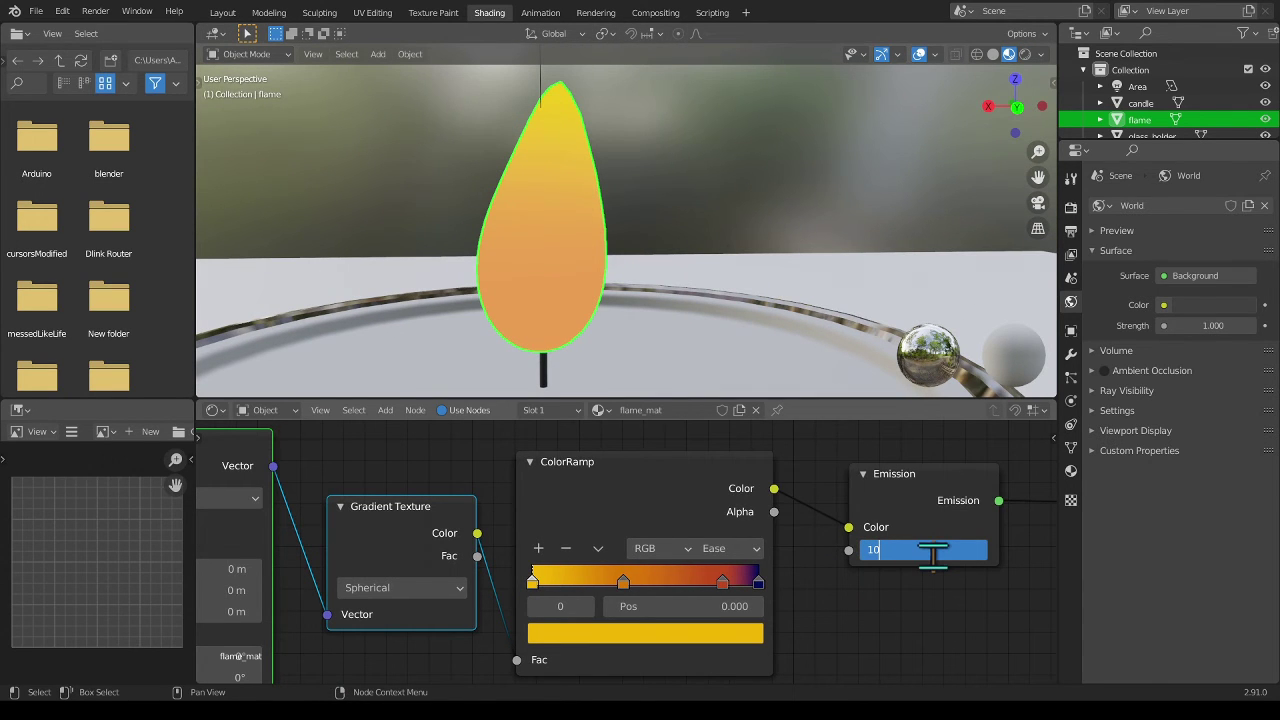
{"action": "type", "text": "10.3"}
{"action": "key", "text": "Return"}
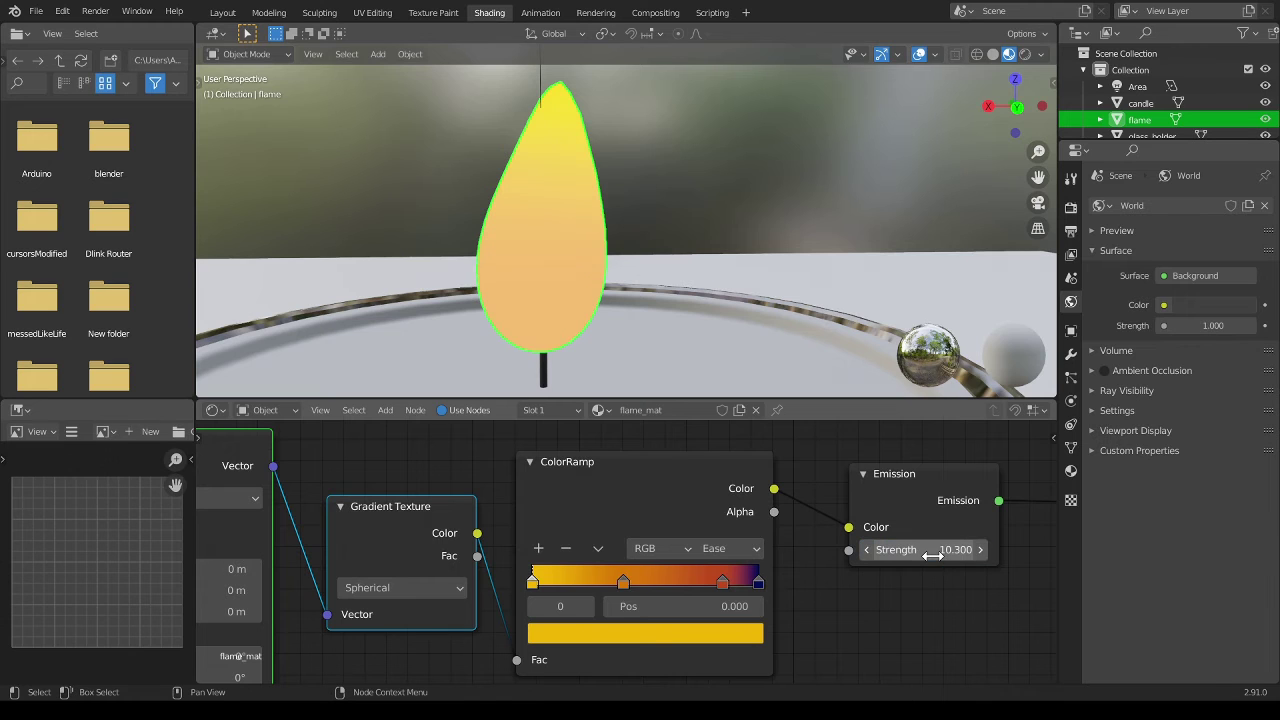
- Move the ColorRamp's red stop slightly towards the blue end, to position 0.855
{"action": "middle_click_drag", "start_coordinate": [943, 603], "coordinate": [825, 565]}
{"action": "scroll", "coordinate": [775, 555], "scroll_direction": "up", "scroll_amount": 2}
{"action": "scroll", "coordinate": [584, 284], "scroll_direction": "down", "scroll_amount": 4}
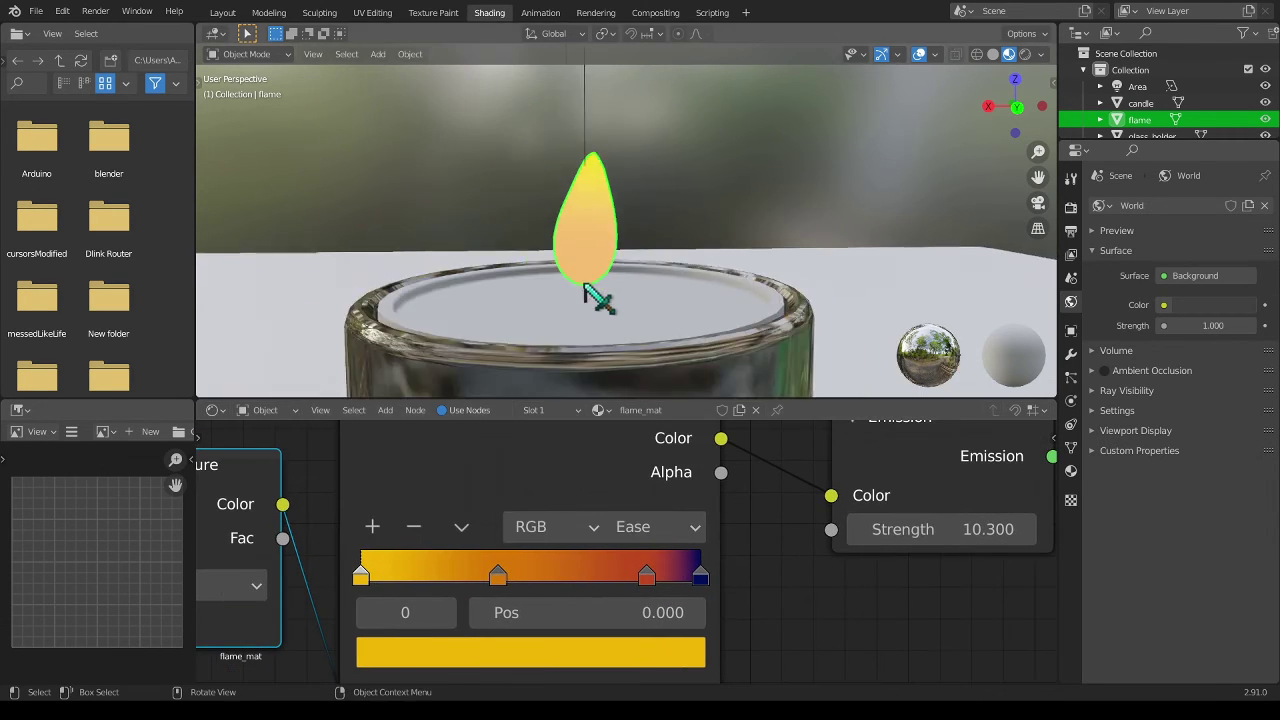
{"action": "middle_click_drag", "start_coordinate": [584, 284], "coordinate": [436, 256]}
{"action": "left_click_drag", "start_coordinate": [646, 578], "coordinate": [661, 580]}
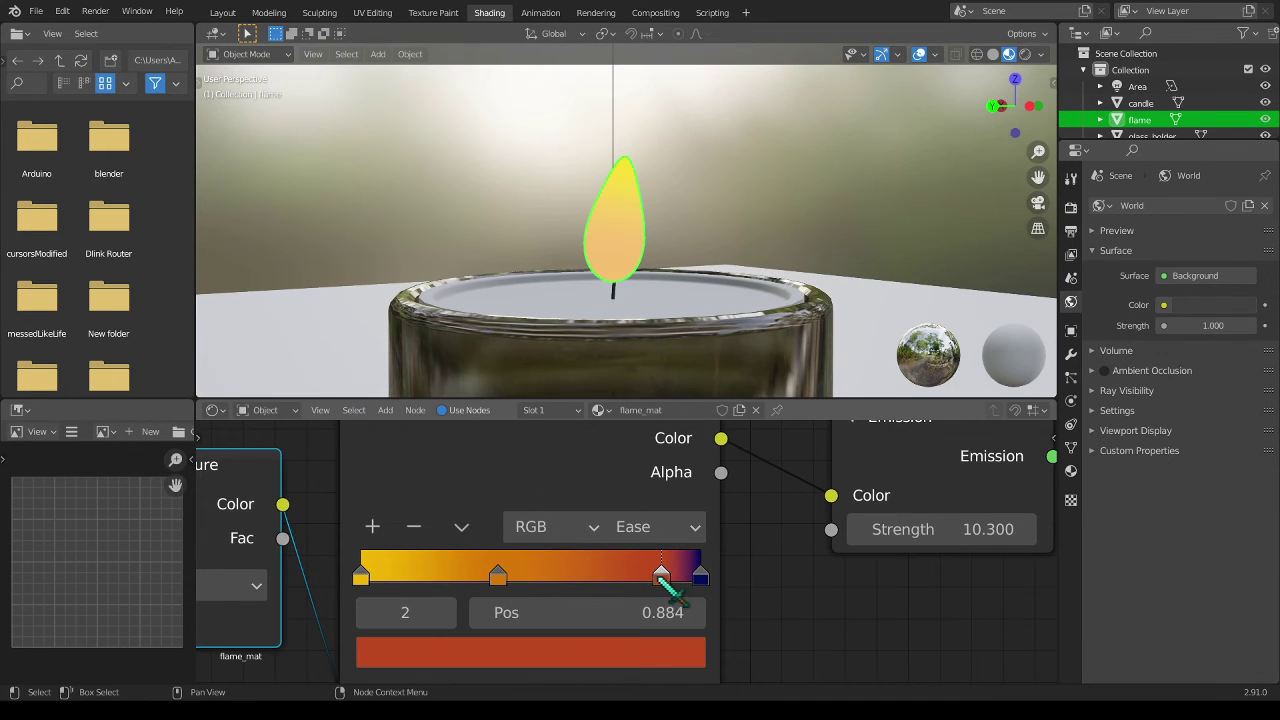
{"action": "left_click", "coordinate": [499, 576]}
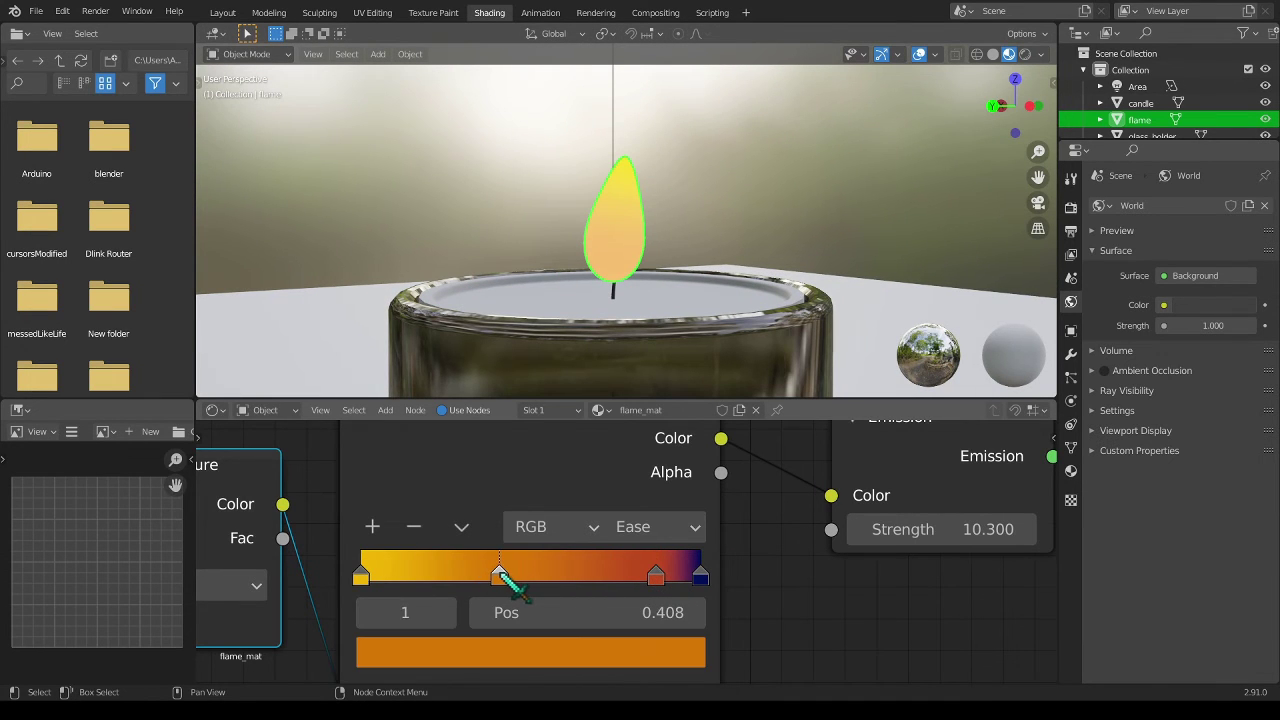
{"action": "left_click", "coordinate": [655, 576]}
- Move the ColorRamp's red stop to position 0.750 and shift the dark blue stop slightly inward from the gradient's end
{"action": "scroll", "coordinate": [655, 576], "scroll_direction": "down", "scroll_amount": 1}
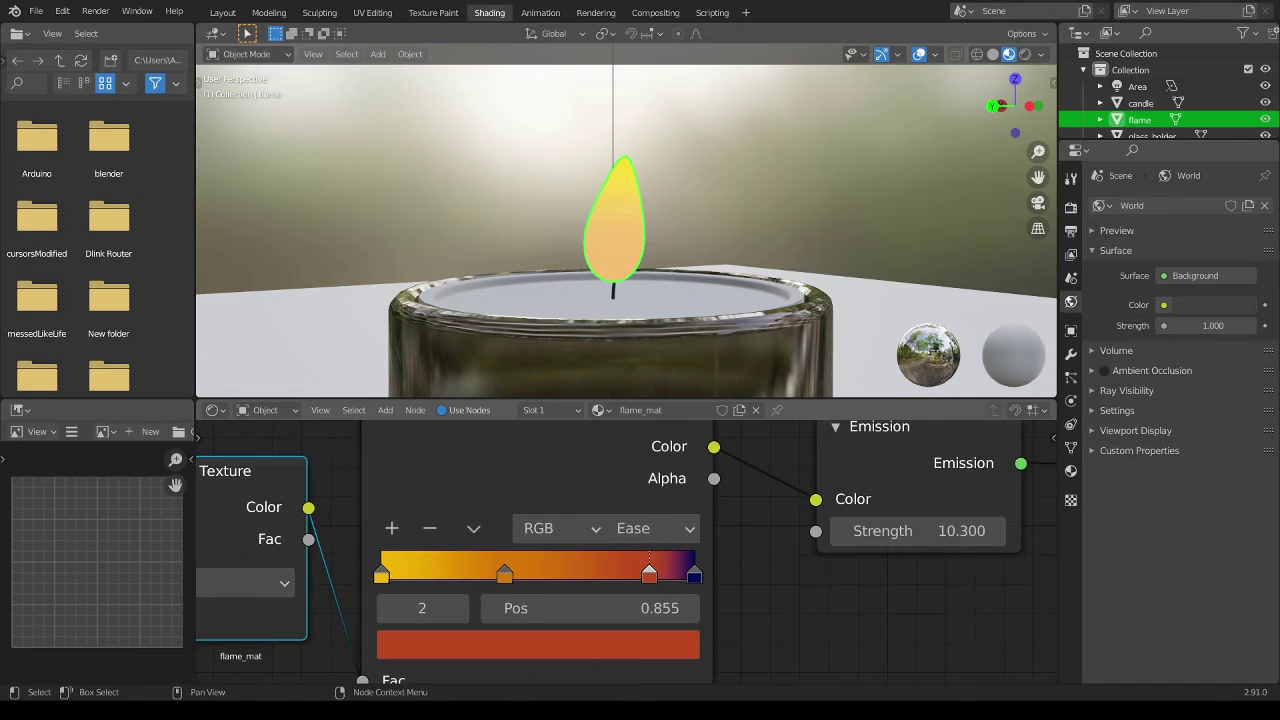
{"action": "middle_click_drag", "start_coordinate": [757, 600], "coordinate": [757, 531]}
{"action": "scroll", "coordinate": [757, 531], "scroll_direction": "up", "scroll_amount": 2}
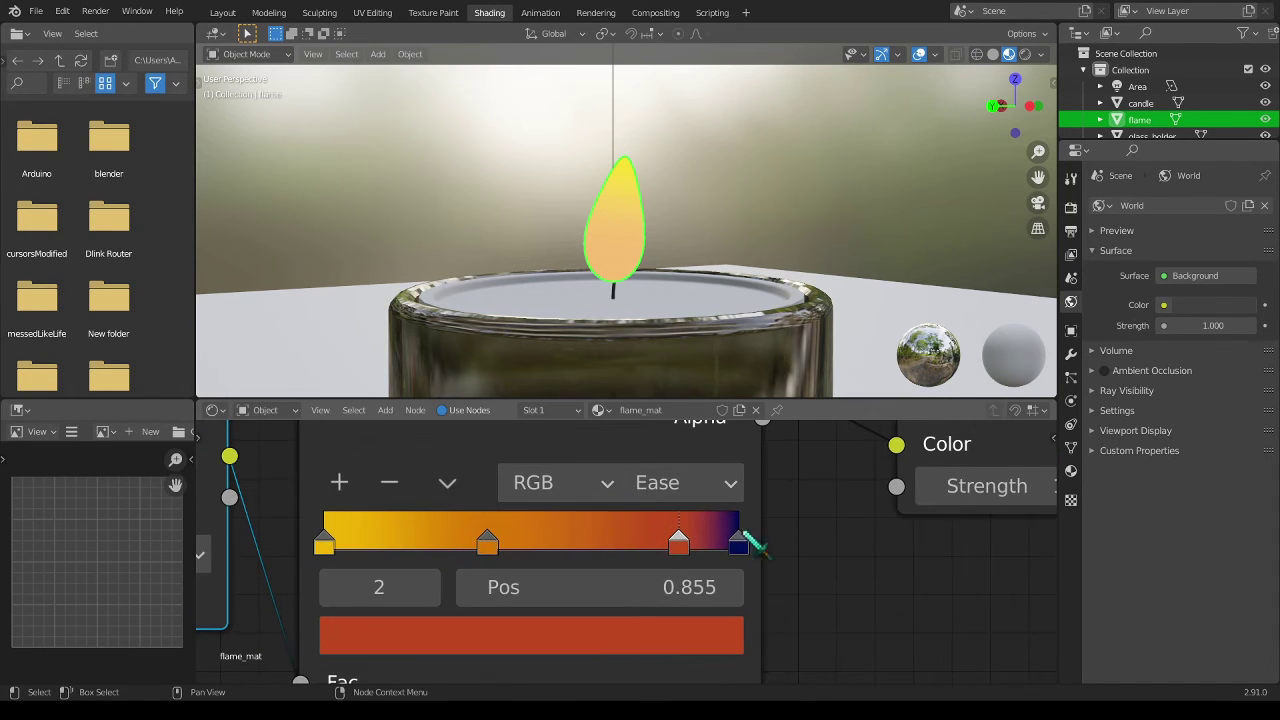
{"action": "left_click_drag", "start_coordinate": [679, 546], "coordinate": [640, 548]}
{"action": "left_click_drag", "start_coordinate": [740, 546], "coordinate": [704, 546]}
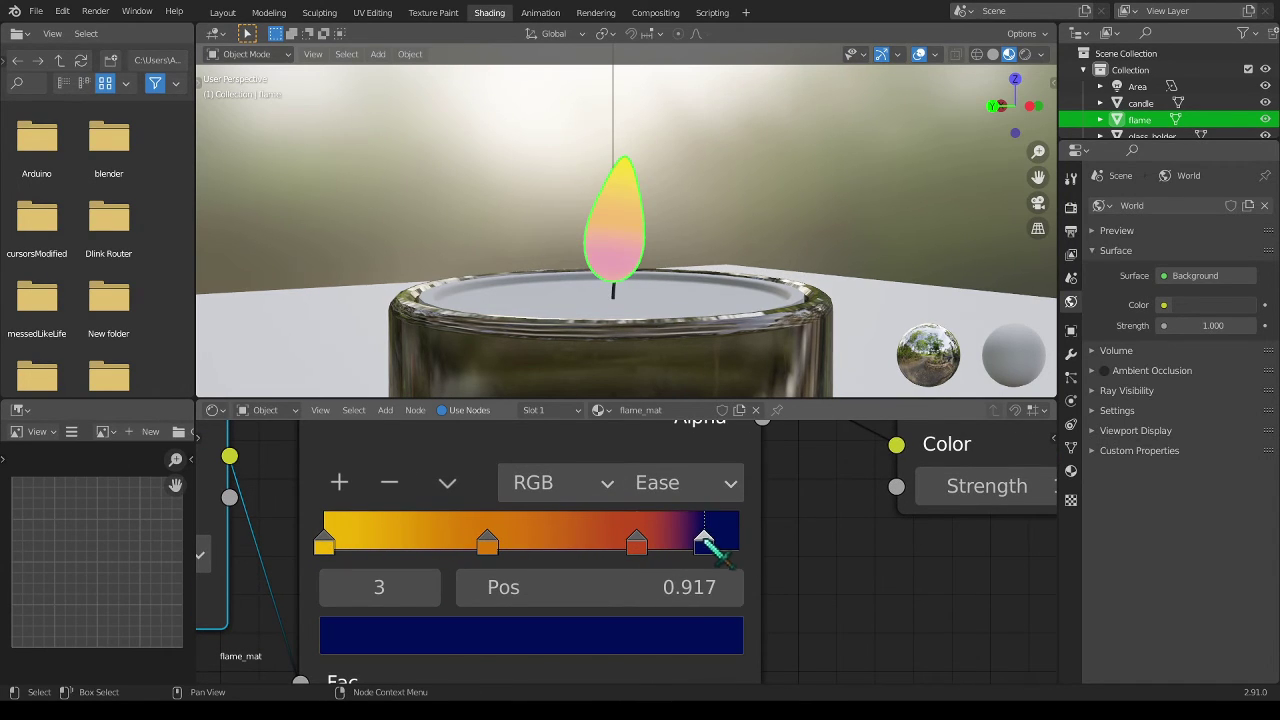
{"action": "middle_click_drag", "start_coordinate": [603, 210], "coordinate": [540, 312]}
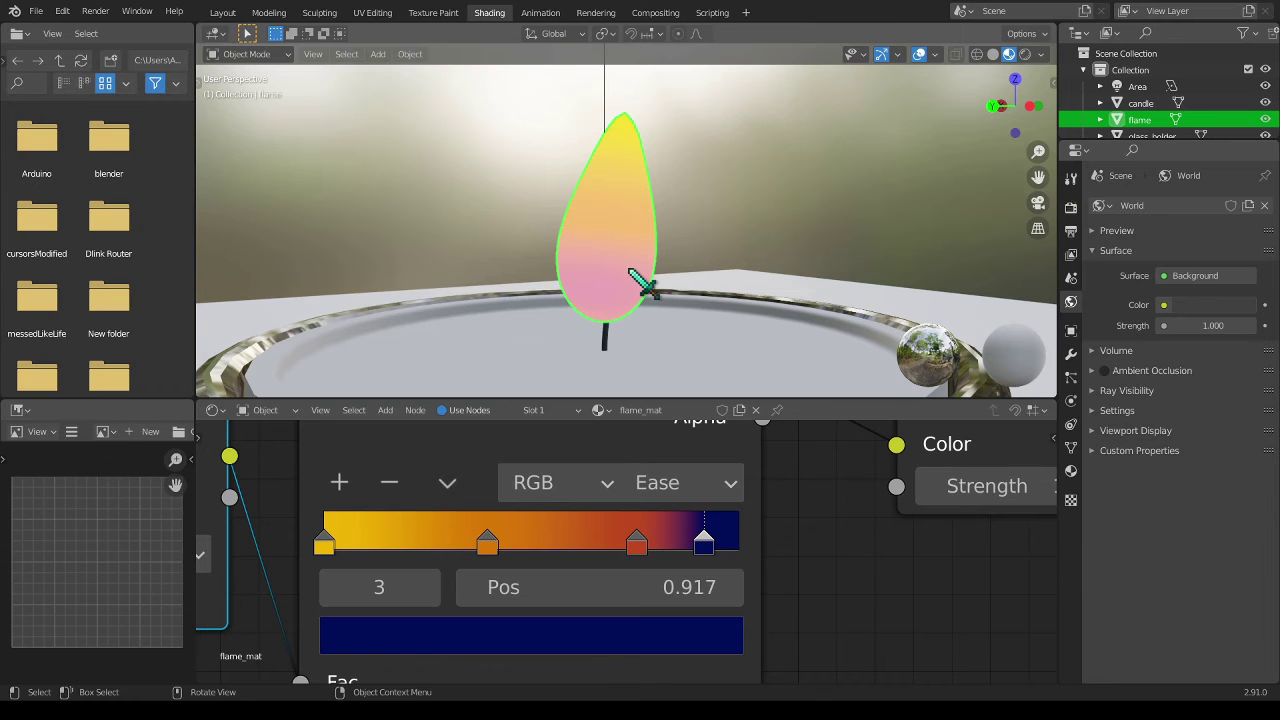
{"action": "left_click_drag", "start_coordinate": [712, 549], "coordinate": [640, 545]}
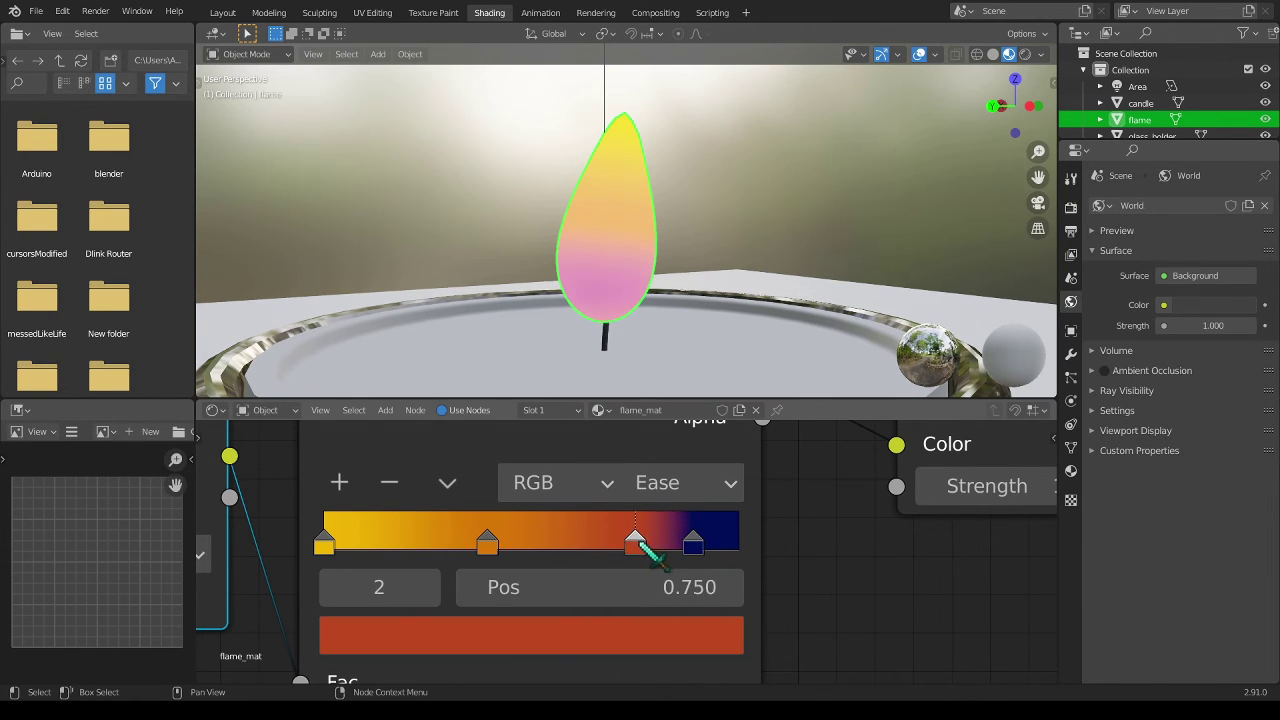
- Add a Glass BSDF node and place it below the Emission node
{"action": "scroll", "coordinate": [743, 567], "scroll_direction": "down", "scroll_amount": 5}
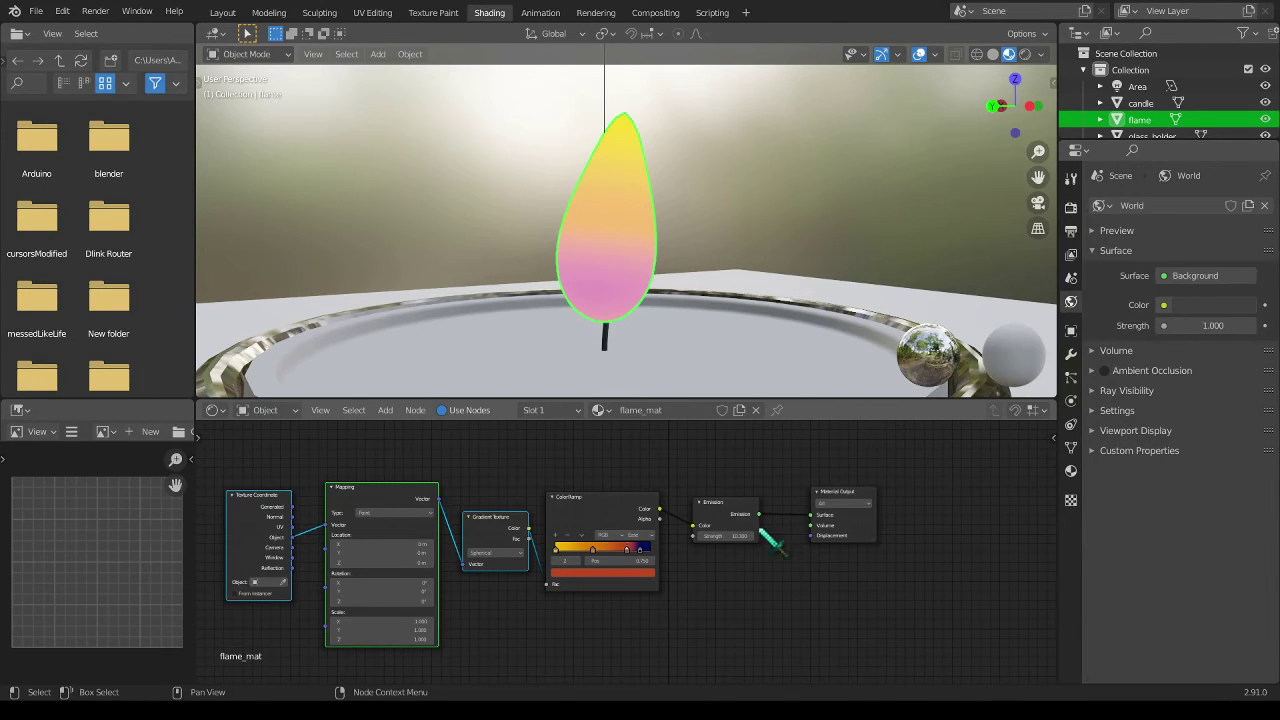
{"action": "scroll", "coordinate": [651, 563], "scroll_direction": "up", "scroll_amount": 5}
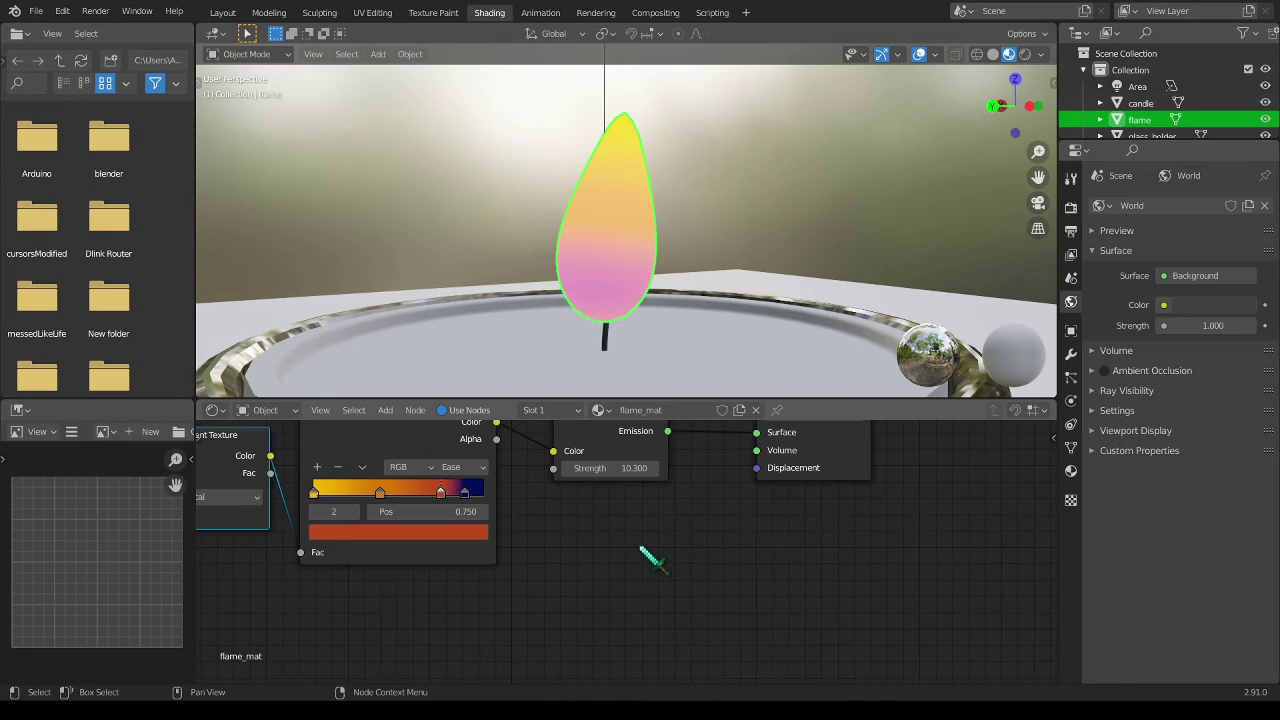
{"action": "middle_click_drag", "start_coordinate": [641, 544], "coordinate": [660, 599]}
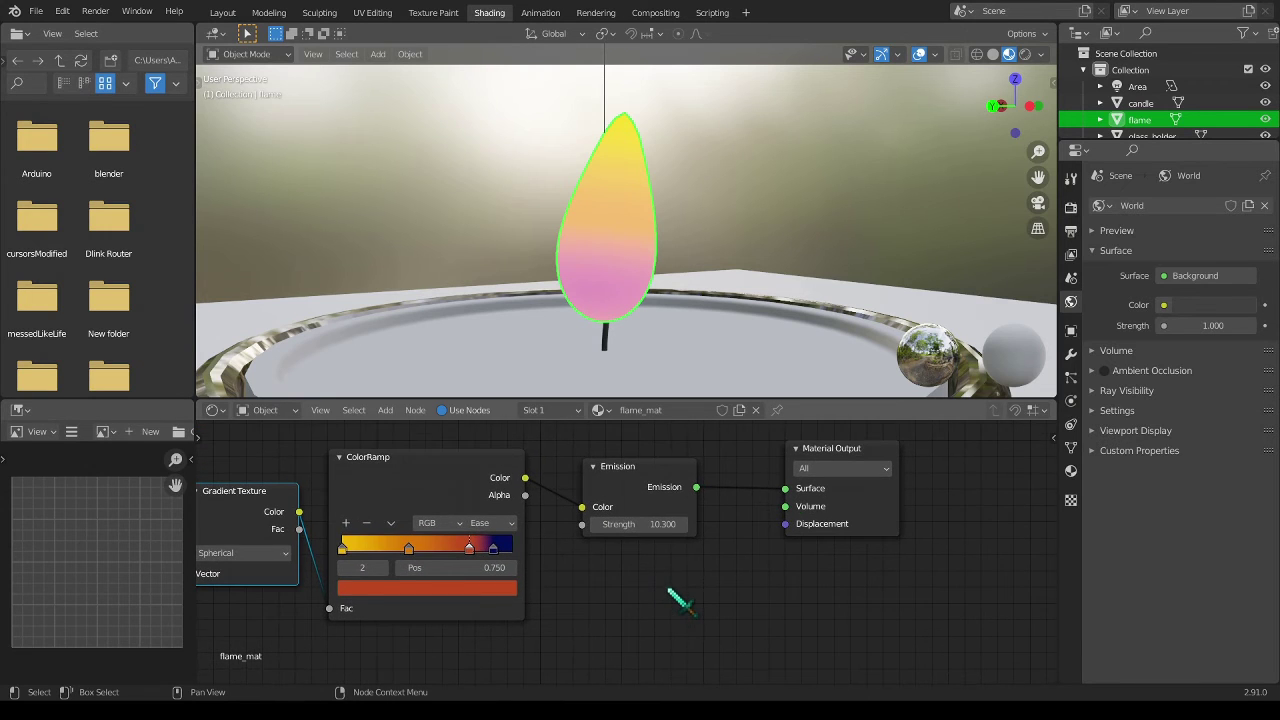
{"action": "scroll", "coordinate": [670, 590], "scroll_direction": "down", "scroll_amount": 1}
{"action": "key", "text": "shift+a"}
{"action": "left_click", "coordinate": [585, 508]}
{"action": "type", "text": "g"}
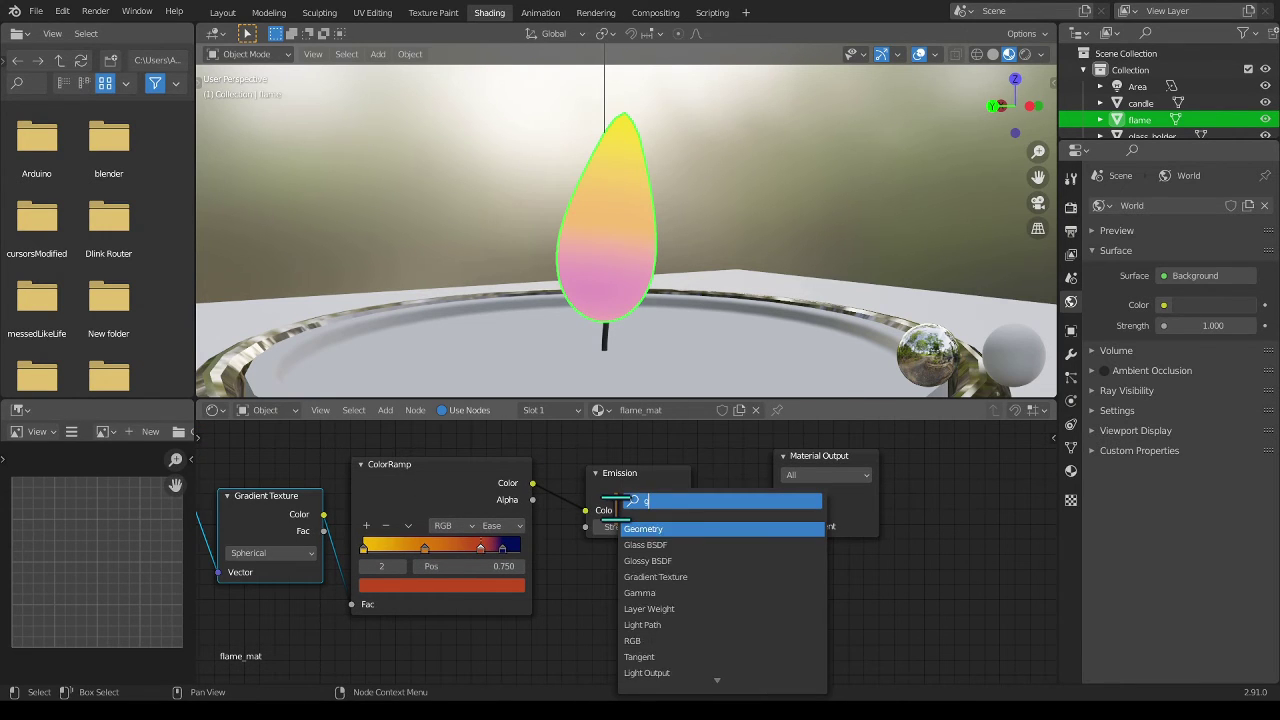
{"action": "type", "text": "lass"}
{"action": "key", "text": "Return"}
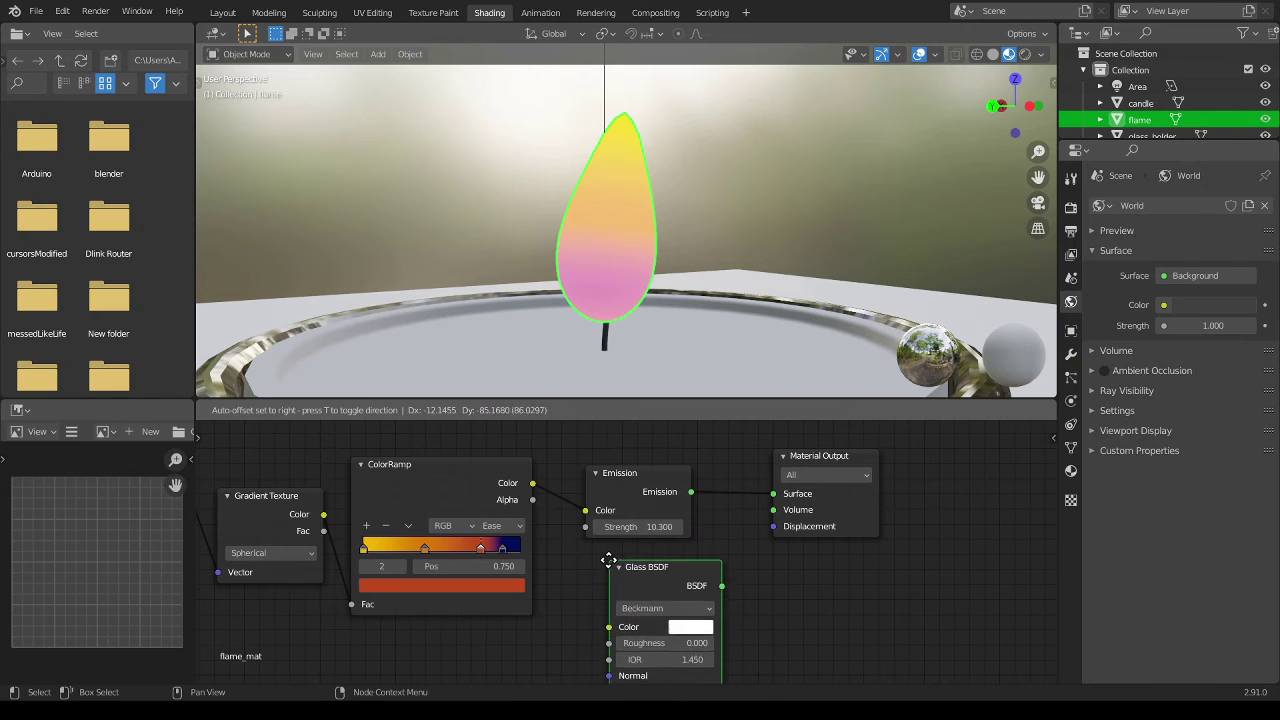
{"action": "left_click", "coordinate": [620, 578]}
- Move the Material Output farther from the shaders, connect the Glass BSDF to its Surface input, and check the flame's look
{"action": "scroll", "coordinate": [757, 500], "scroll_direction": "down", "scroll_amount": 2}
{"action": "middle_click_drag", "start_coordinate": [757, 500], "coordinate": [635, 492]}
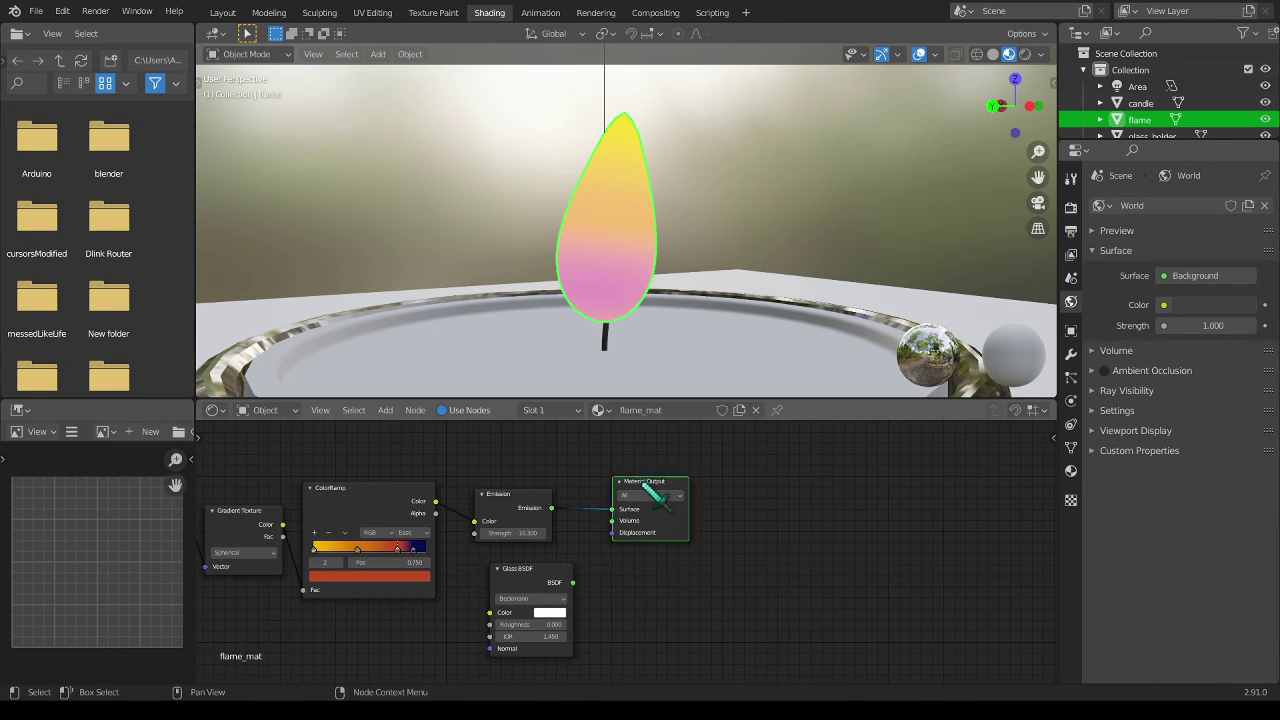
{"action": "left_click_drag", "start_coordinate": [657, 491], "coordinate": [721, 491]}
{"action": "left_click_drag", "start_coordinate": [579, 583], "coordinate": [681, 511]}
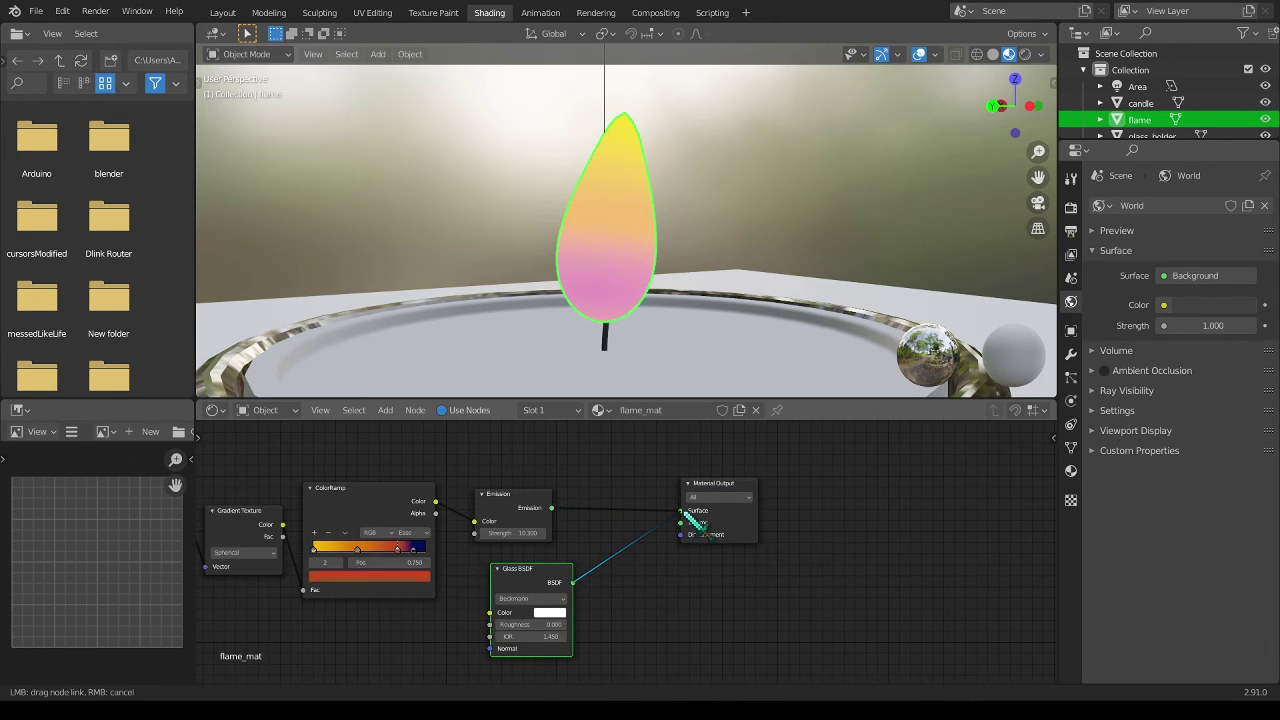
{"action": "middle_click_drag", "start_coordinate": [635, 285], "coordinate": [573, 187]}
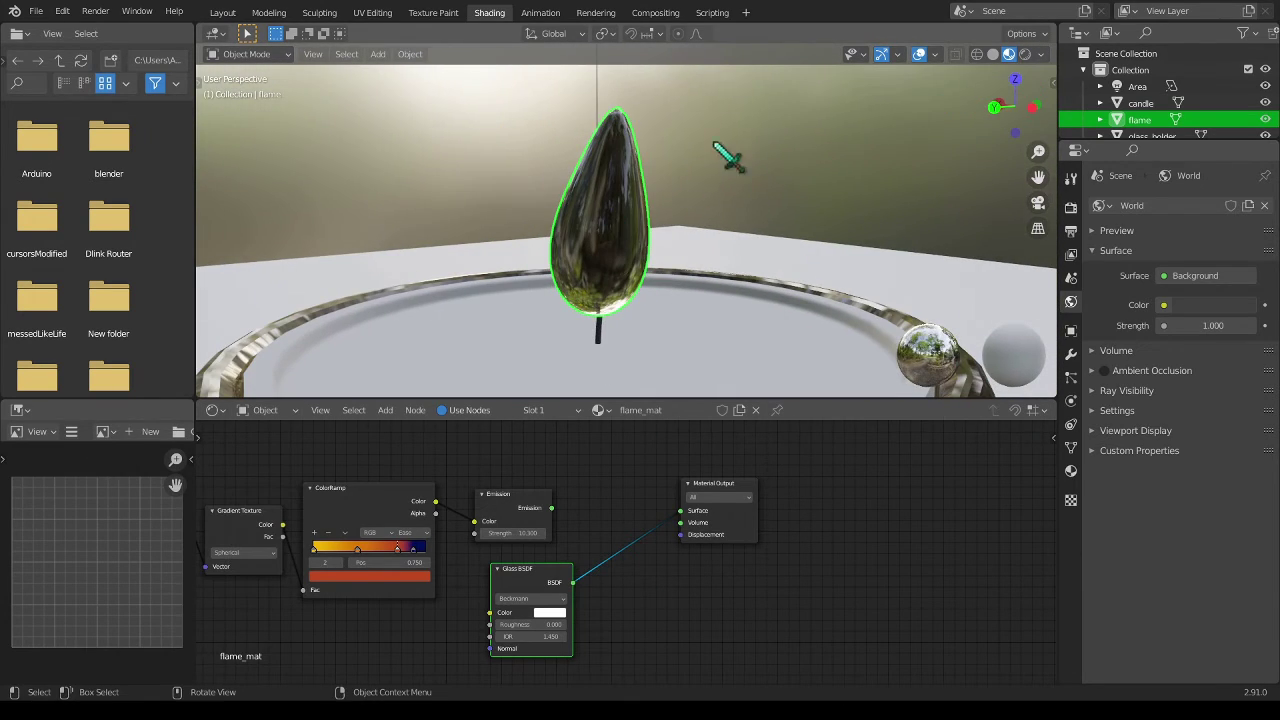
{"action": "middle_click_drag", "start_coordinate": [603, 231], "coordinate": [690, 252]}
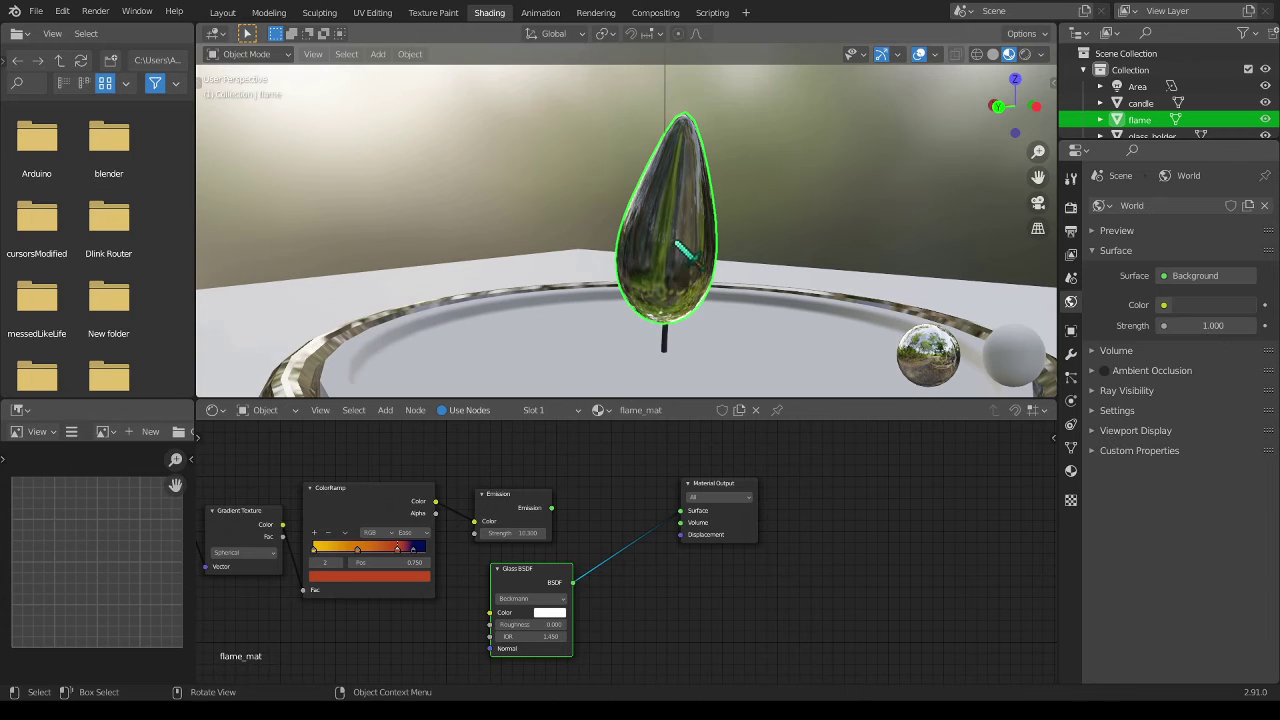
{"action": "scroll", "coordinate": [578, 526], "scroll_direction": "up", "scroll_amount": 2}
{"action": "middle_click_drag", "start_coordinate": [551, 489], "coordinate": [700, 490]}
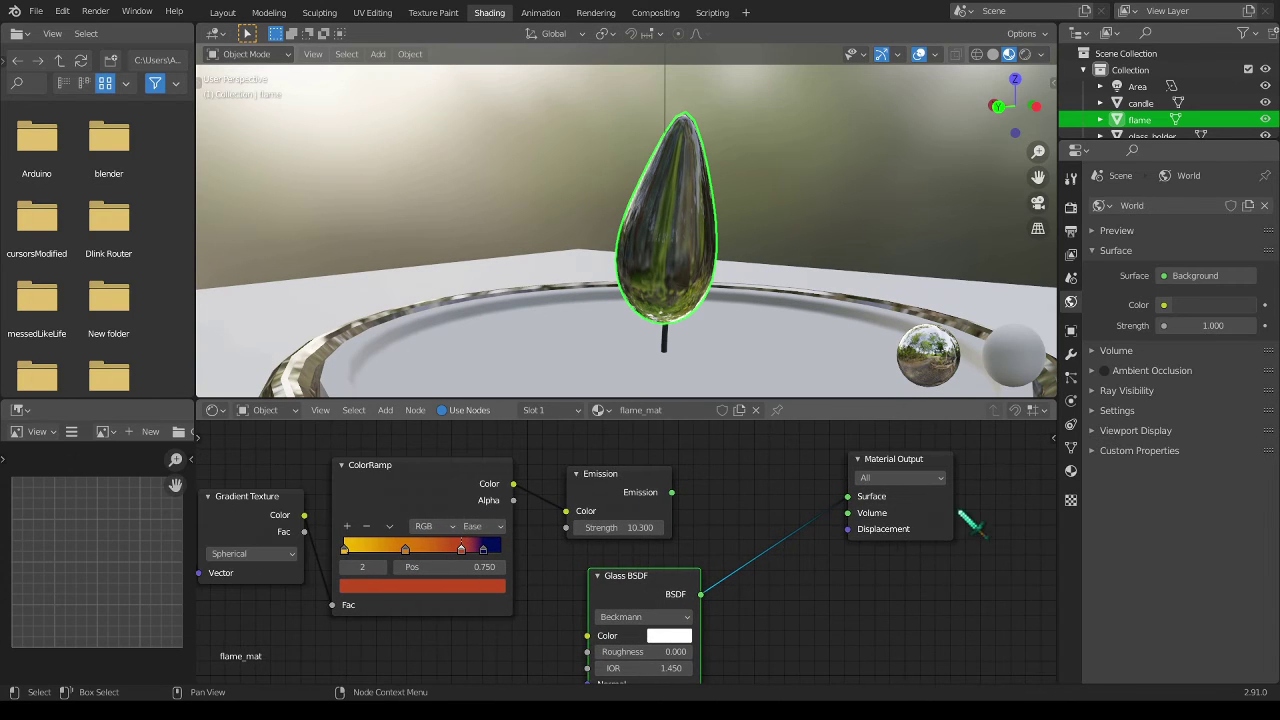
- Disconnect the Glass BSDF from the Material Output and add a Mix Shader node between the shaders and the output
{"action": "left_click_drag", "start_coordinate": [848, 497], "coordinate": [917, 464]}
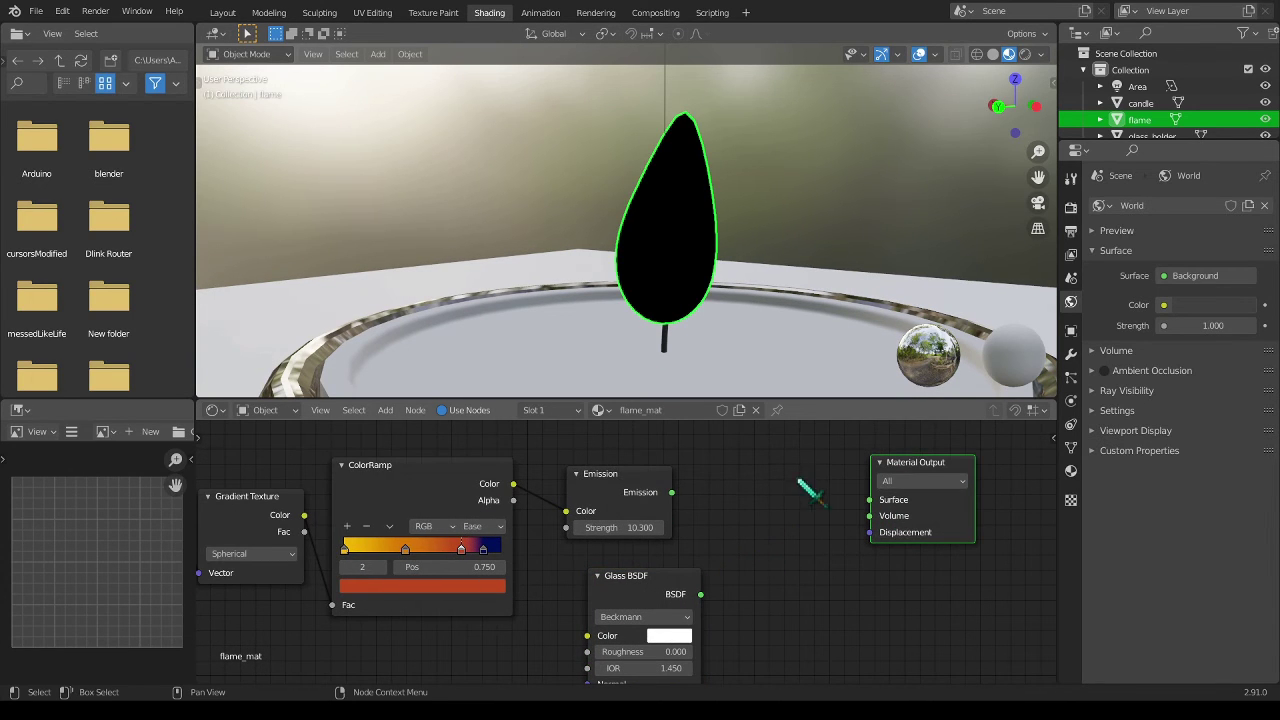
{"action": "key", "text": "shift+a"}
{"action": "left_click", "coordinate": [742, 496]}
{"action": "type", "text": "mix"}
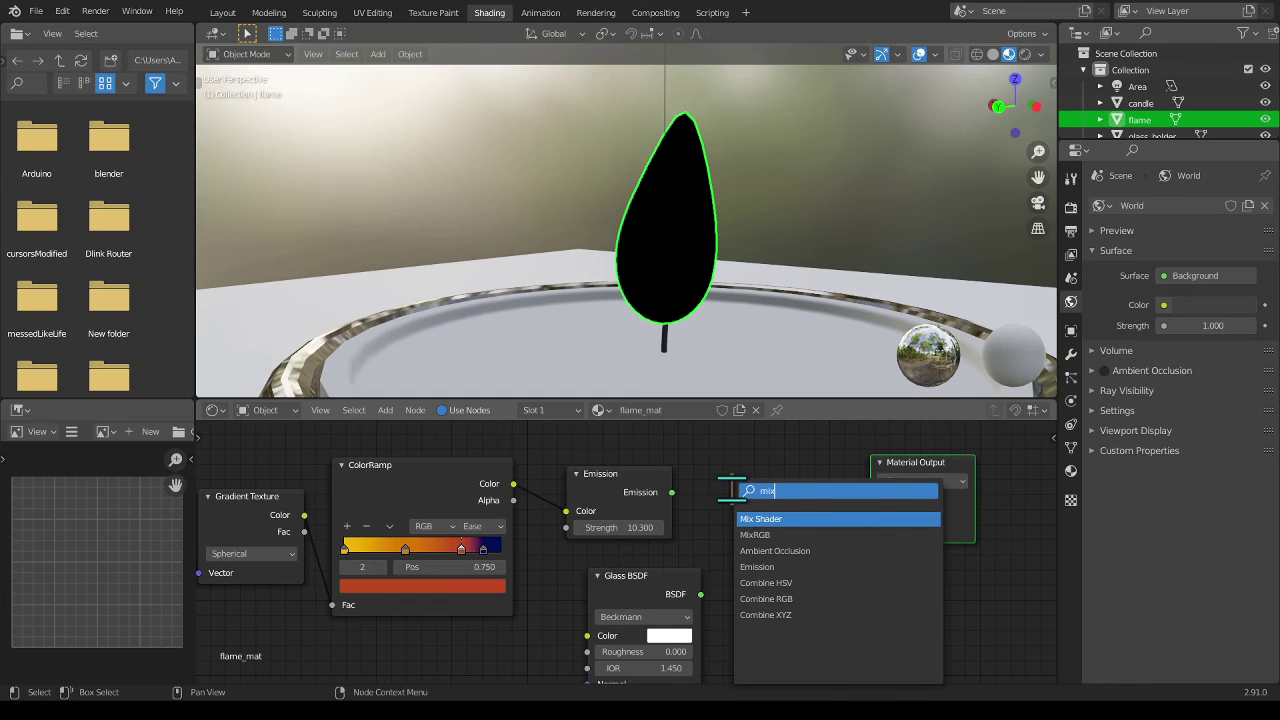
{"action": "key", "text": "Return"}
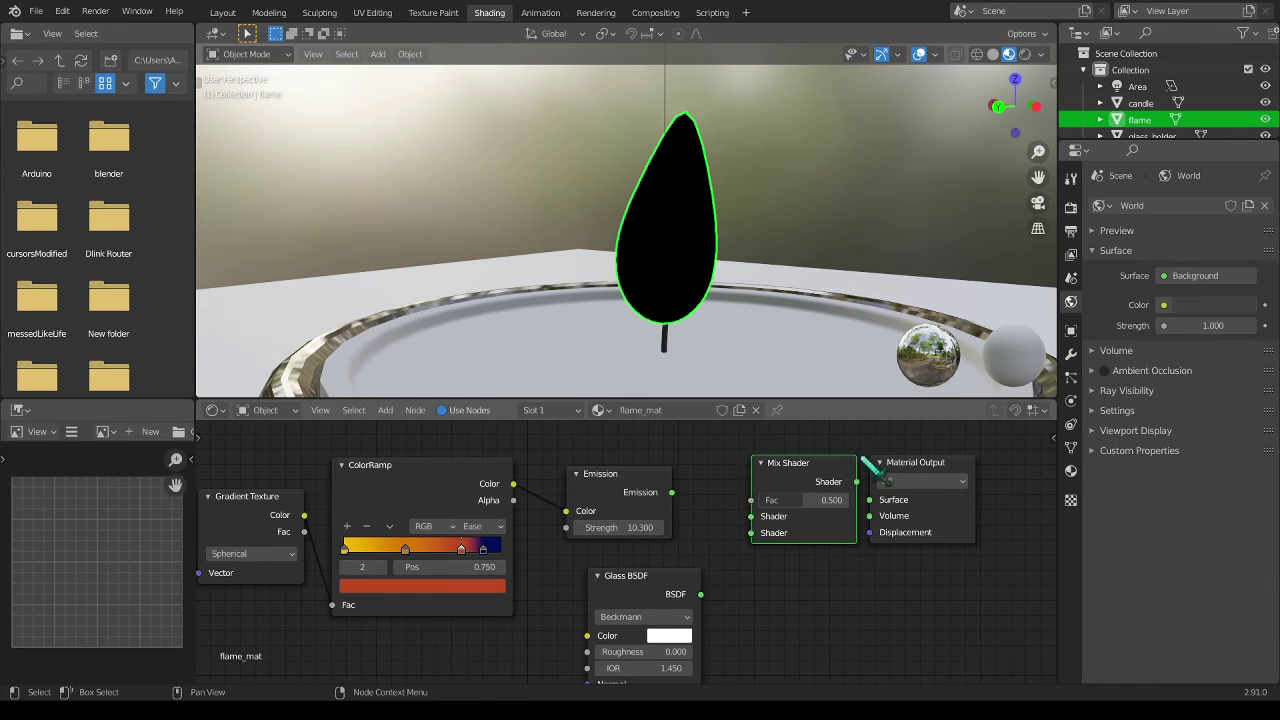
{"action": "left_click", "coordinate": [858, 470]}
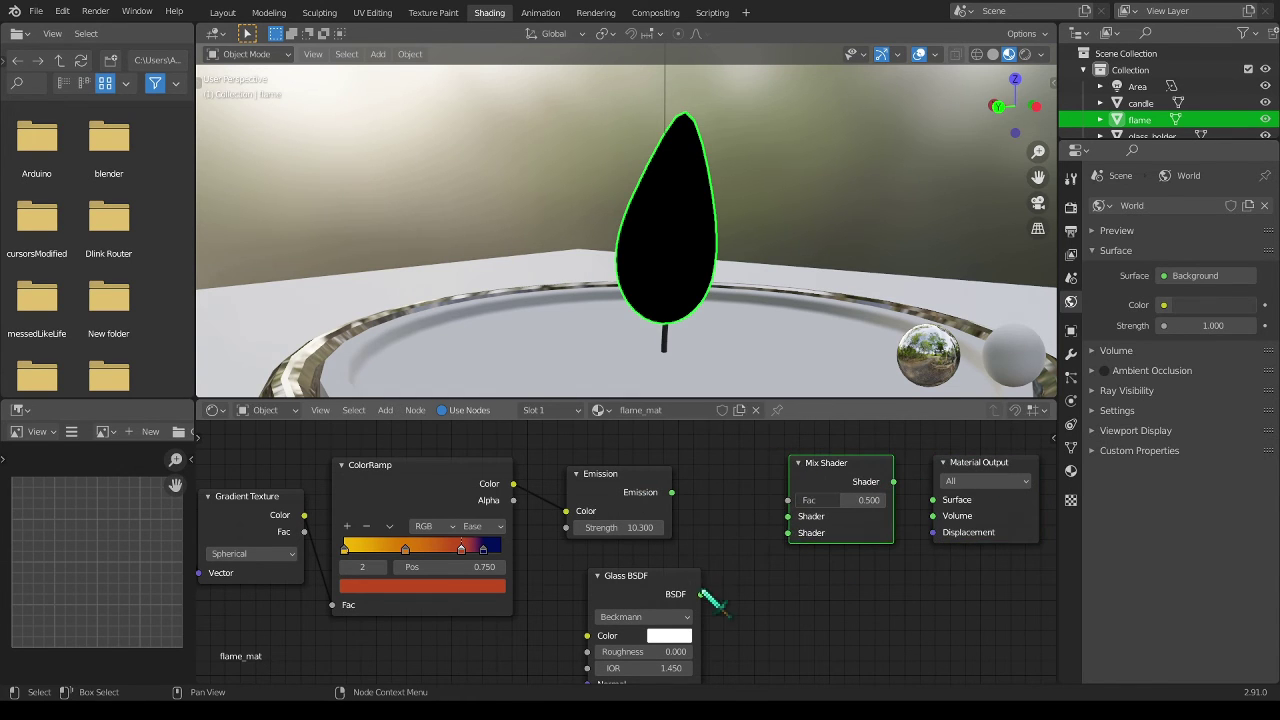
- Connect Emission to the Mix Shader's first Shader input, Glass BSDF to the second, and the mix result to the Material Output's Surface
{"action": "left_click_drag", "start_coordinate": [701, 594], "coordinate": [792, 535]}
{"action": "left_click_drag", "start_coordinate": [672, 492], "coordinate": [812, 508]}
{"action": "left_click_drag", "start_coordinate": [894, 482], "coordinate": [933, 499]}
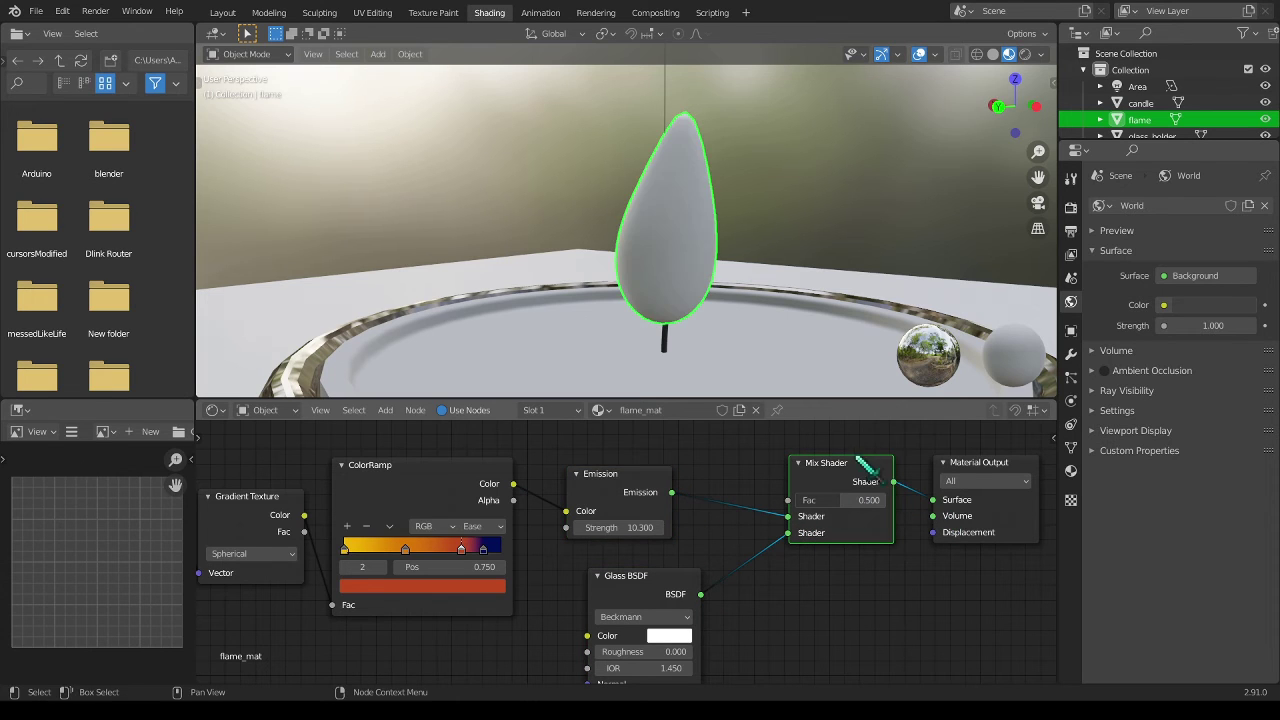
{"action": "middle_click_drag", "start_coordinate": [900, 510], "coordinate": [714, 593]}
{"action": "middle_click_drag", "start_coordinate": [886, 288], "coordinate": [725, 580]}
{"action": "scroll", "coordinate": [651, 560], "scroll_direction": "up", "scroll_amount": 2}
{"action": "middle_click_drag", "start_coordinate": [651, 560], "coordinate": [474, 523]}
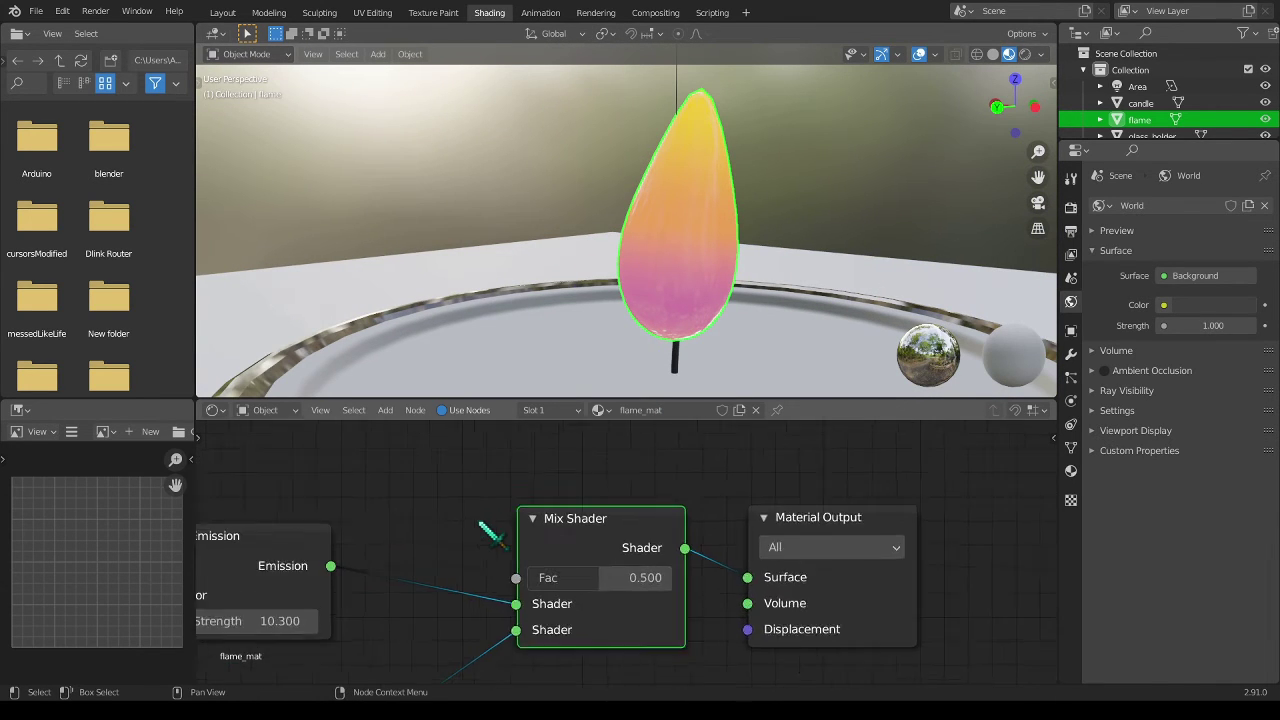
- Set the Mix Shader's Fac to 0.5
{"action": "scroll", "coordinate": [577, 588], "scroll_direction": "up", "scroll_amount": 2}
{"action": "mouse_move", "coordinate": [585, 598]}
{"action": "left_mouse_down"}
{"action": "mouse_move", "coordinate": [681, 598]}
{"action": "mouse_move", "coordinate": [479, 598]}
{"action": "mouse_move", "coordinate": [568, 598]}
{"action": "left_mouse_up"}
{"action": "left_click", "coordinate": [591, 590]}
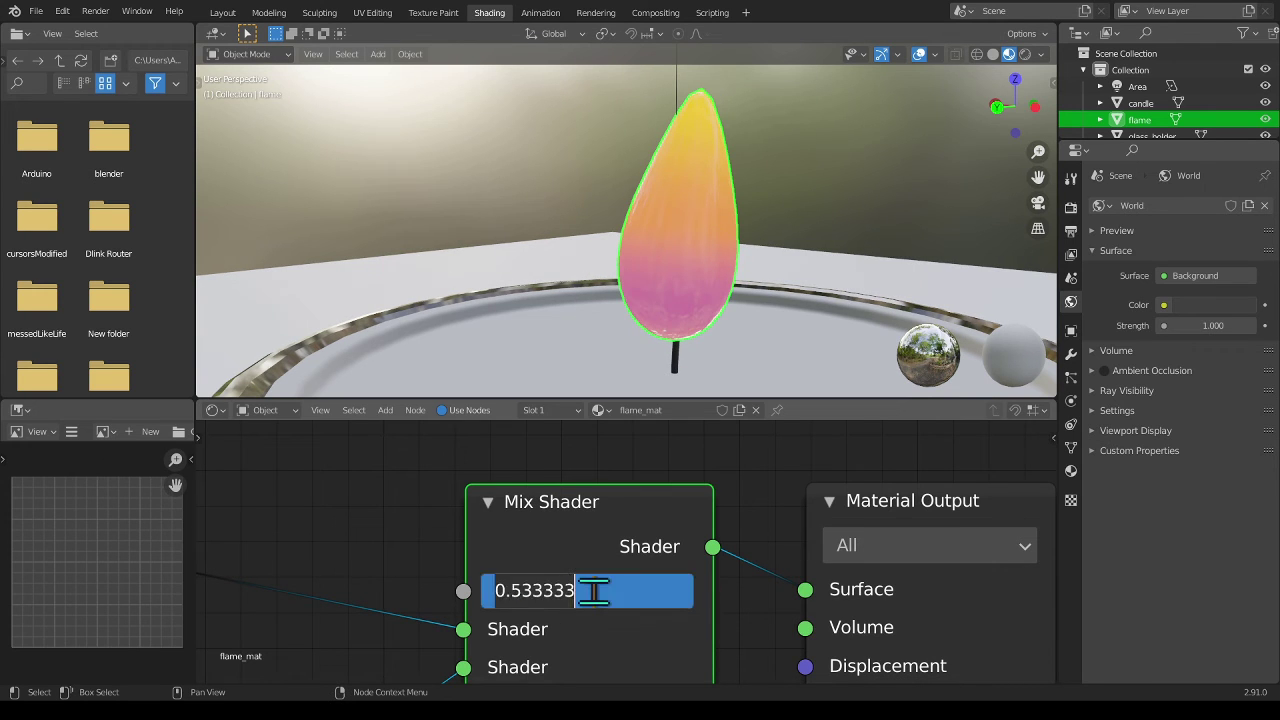
{"action": "type", "text": "0.5"}
{"action": "key", "text": "Return"}
{"action": "scroll", "coordinate": [420, 540], "scroll_direction": "down", "scroll_amount": 4}
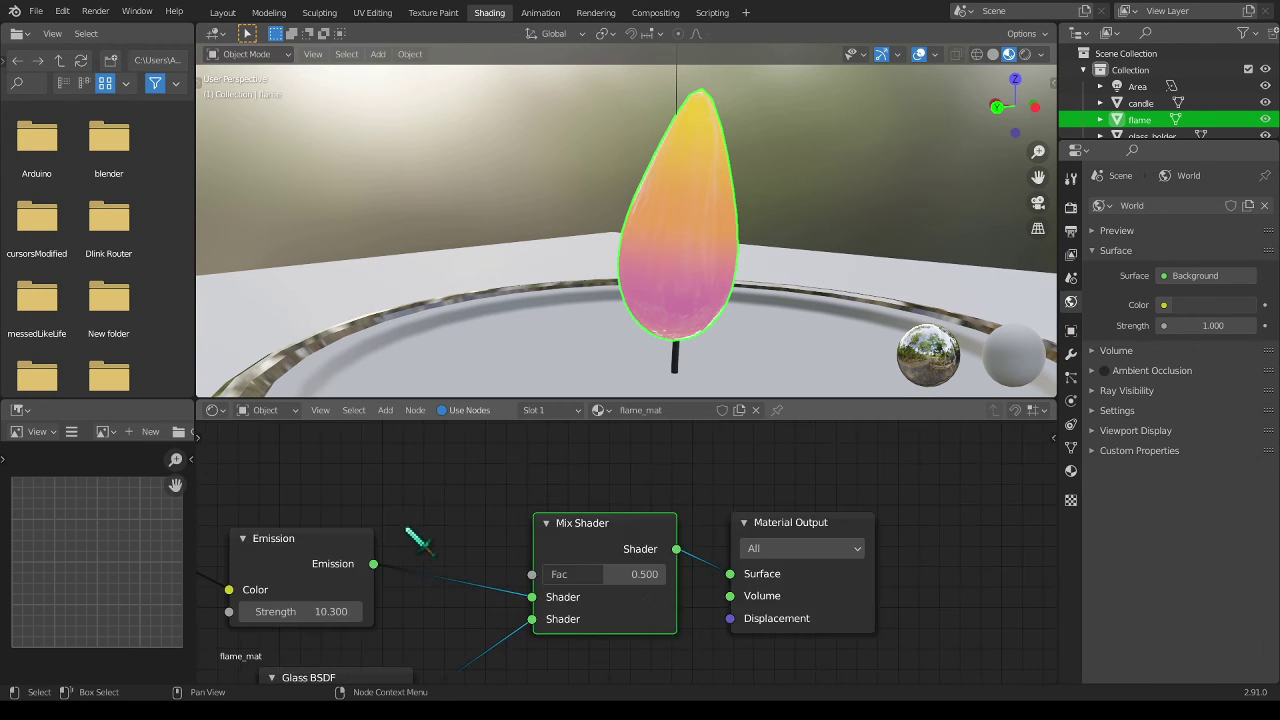
- Add a second ColorRamp node in the free space above the Emission node
{"action": "middle_click_drag", "start_coordinate": [420, 534], "coordinate": [605, 607]}
{"action": "key", "text": "shift+a"}
{"action": "left_click", "coordinate": [560, 507]}
{"action": "type", "text": "colo"}
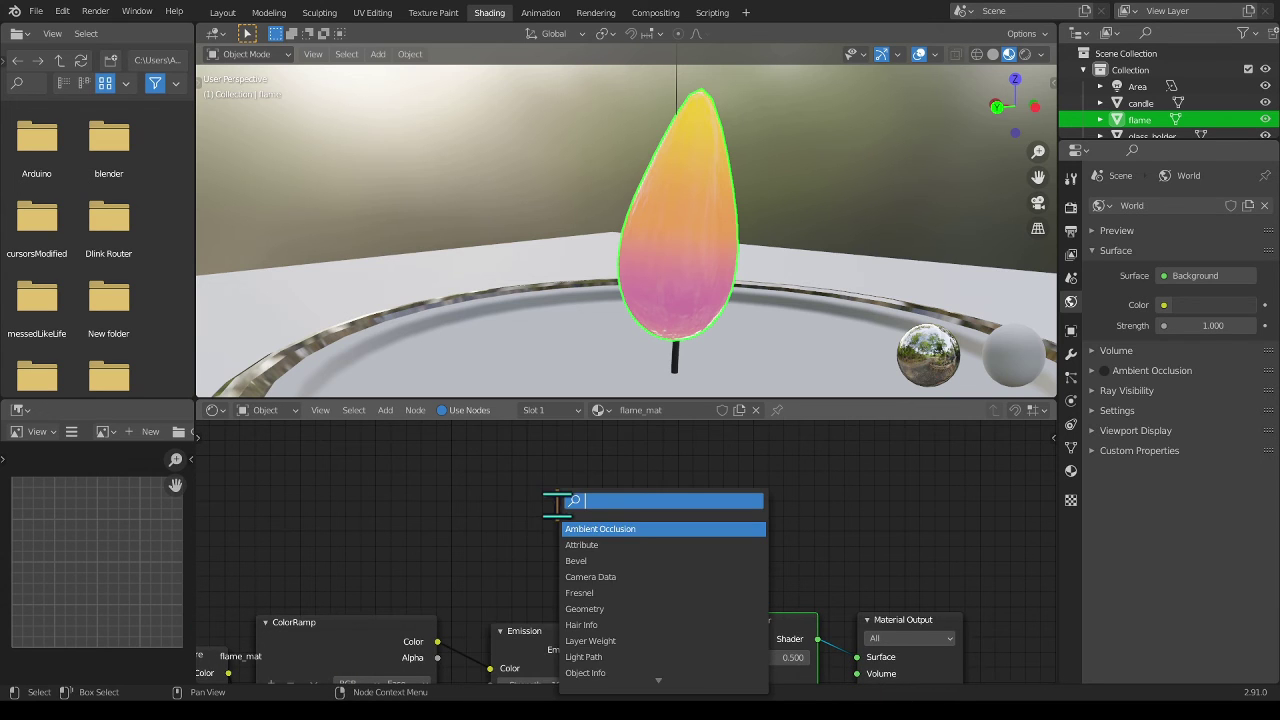
{"action": "type", "text": "r"}
{"action": "key", "text": "Down"}
{"action": "key", "text": "Return"}
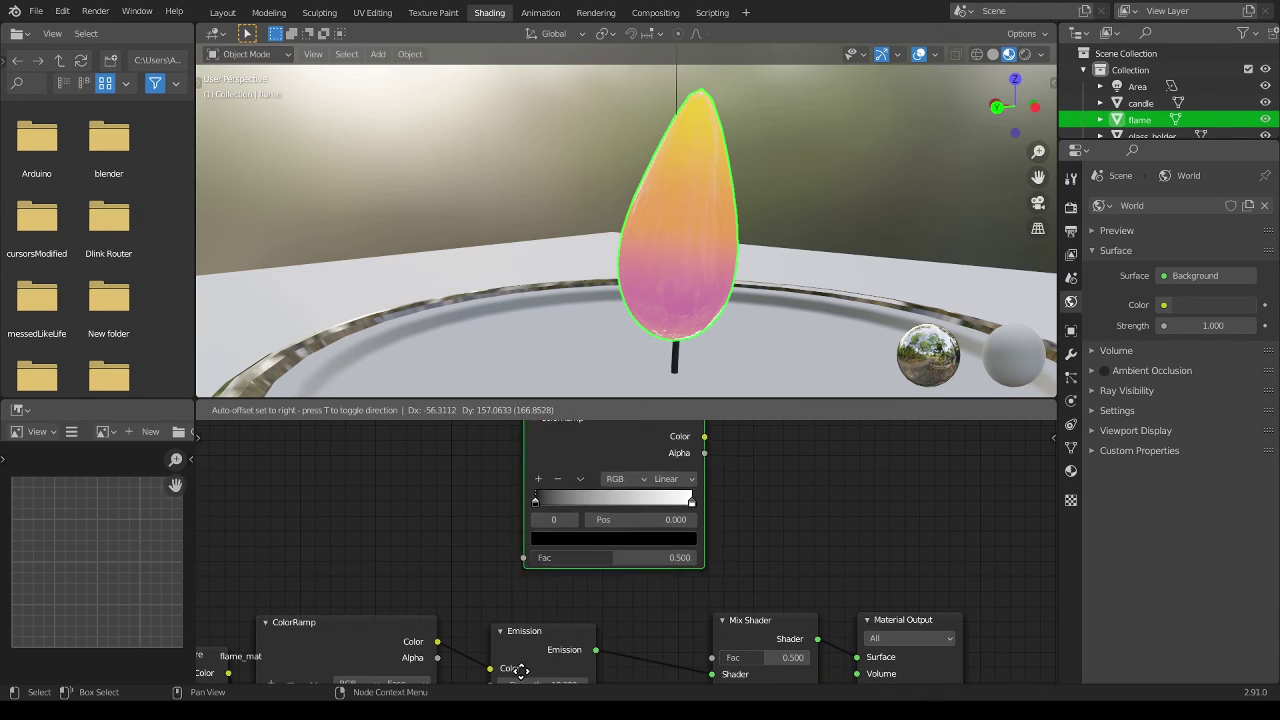
{"action": "left_click", "coordinate": [503, 431]}
- Add a Layer Weight node just before the new black-to-white ColorRamp
{"action": "scroll", "coordinate": [400, 510], "scroll_direction": "down", "scroll_amount": 1}
{"action": "middle_click_drag", "start_coordinate": [400, 512], "coordinate": [560, 529]}
{"action": "key", "text": "shift+a"}
{"action": "left_click", "coordinate": [560, 503]}
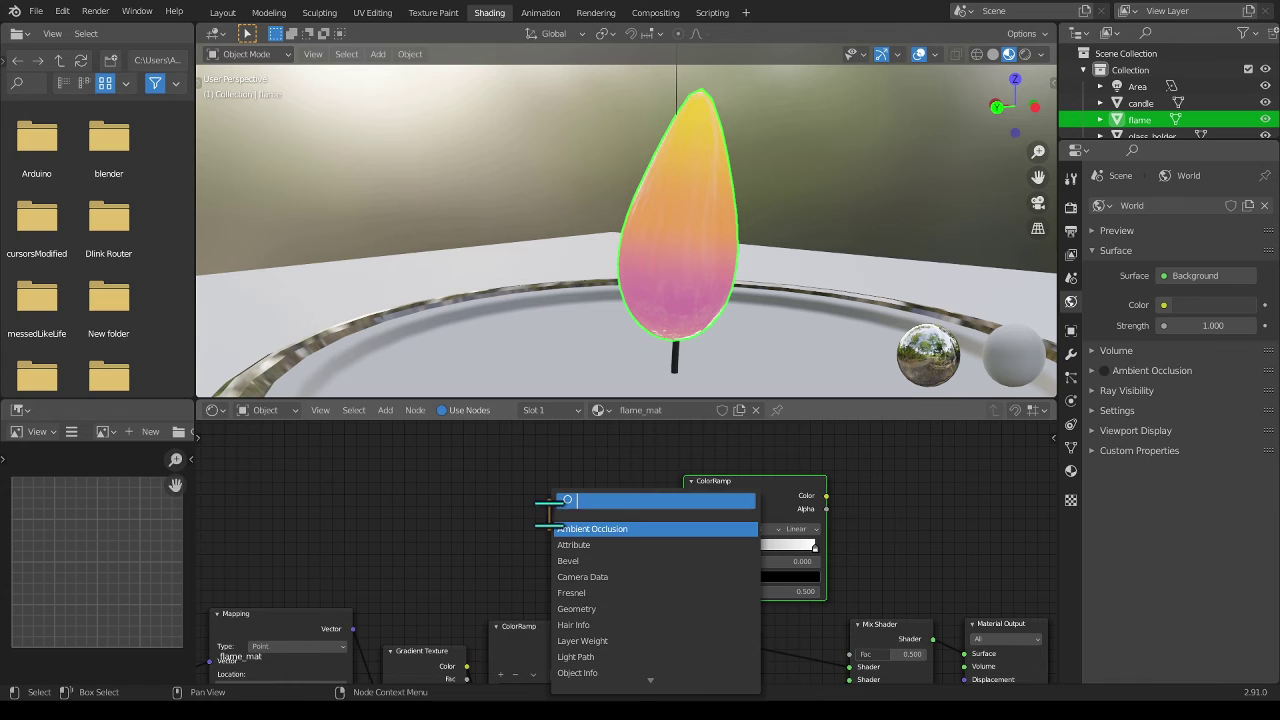
{"action": "type", "text": "layer"}
{"action": "key", "text": "Return"}
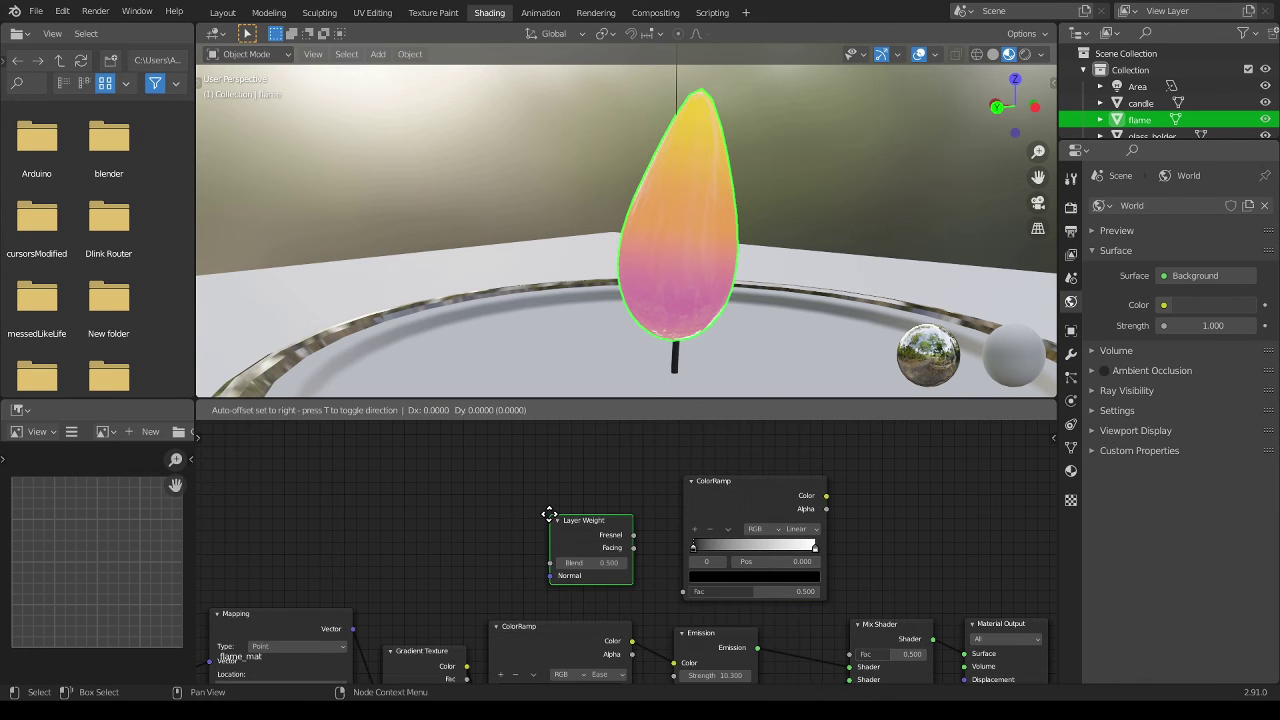
{"action": "left_click", "coordinate": [550, 508]}
- Connect the Layer Weight's Fresnel output to the new ColorRamp's Fac input and shift both nodes away from the Mix Shader
{"action": "middle_click_drag", "start_coordinate": [640, 522], "coordinate": [540, 495]}
{"action": "scroll", "coordinate": [545, 500], "scroll_direction": "up", "scroll_amount": 3}
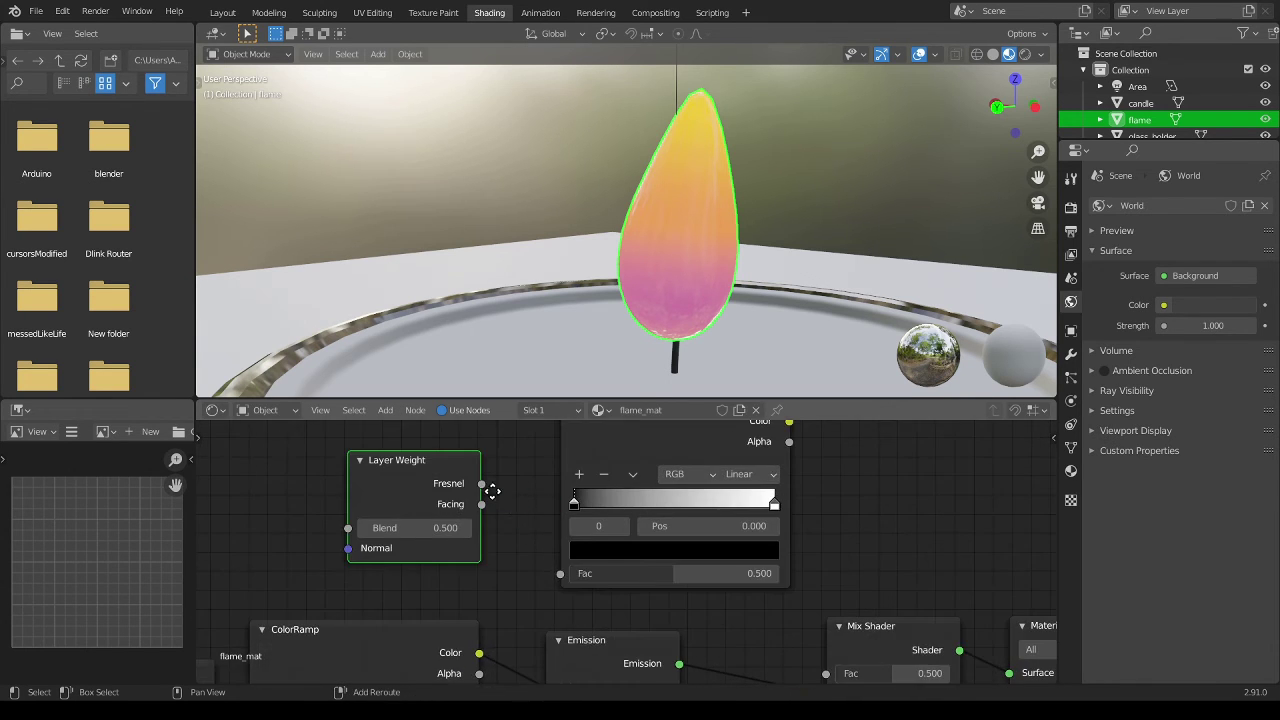
{"action": "scroll", "coordinate": [551, 520], "scroll_direction": "down", "scroll_amount": 1}
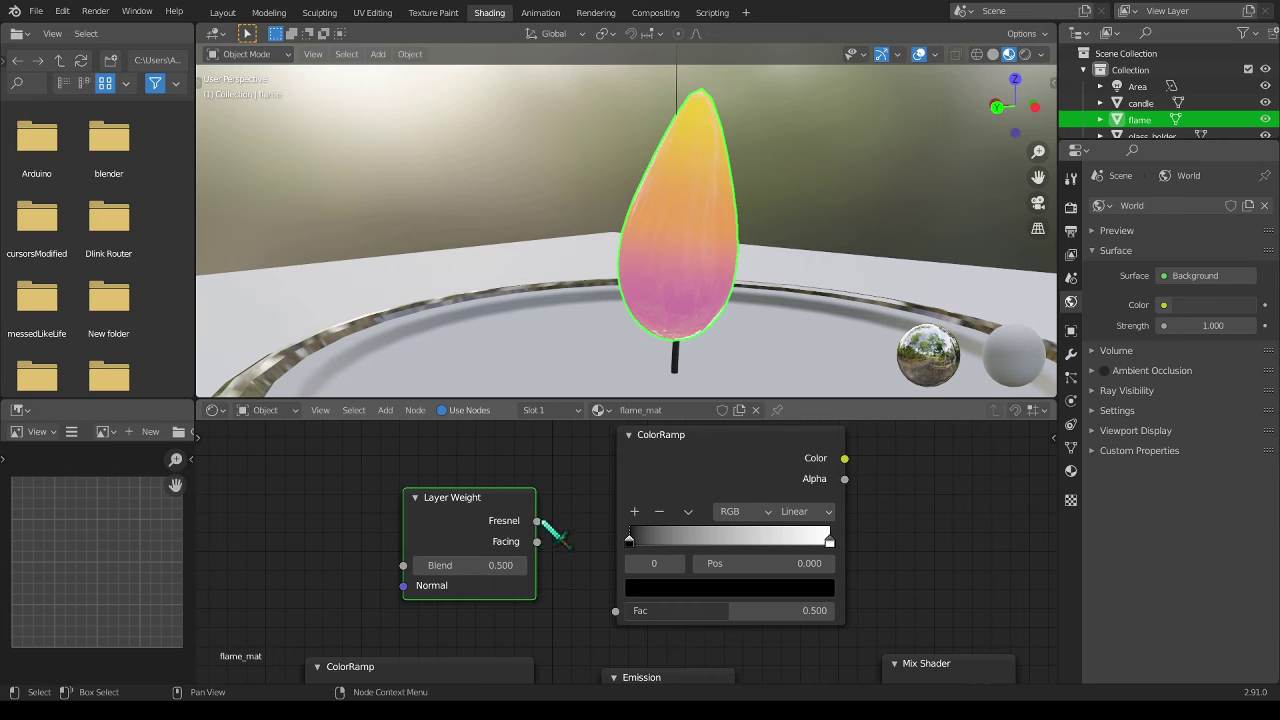
{"action": "left_click_drag", "start_coordinate": [540, 521], "coordinate": [616, 611]}
{"action": "scroll", "coordinate": [955, 550], "scroll_direction": "down", "scroll_amount": 3}
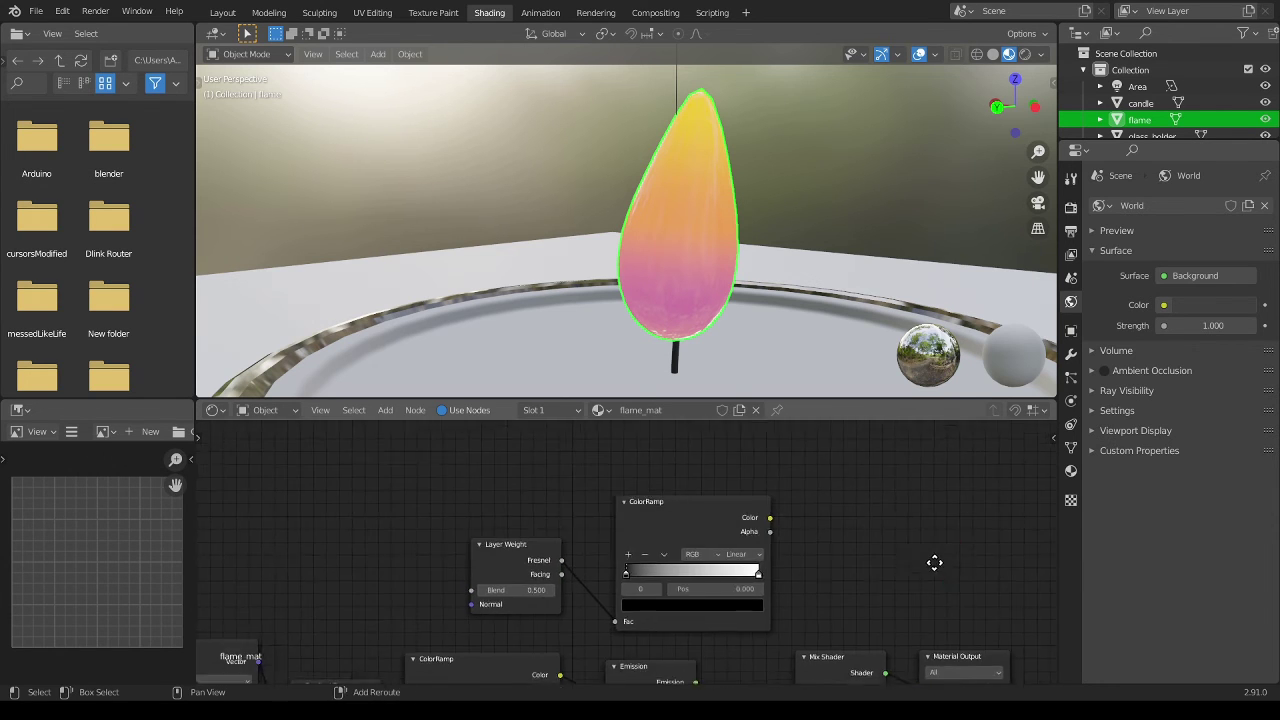
{"action": "left_click_drag", "start_coordinate": [434, 491], "coordinate": [790, 615]}
{"action": "key", "text": "g"}
{"action": "left_click", "coordinate": [716, 596]}
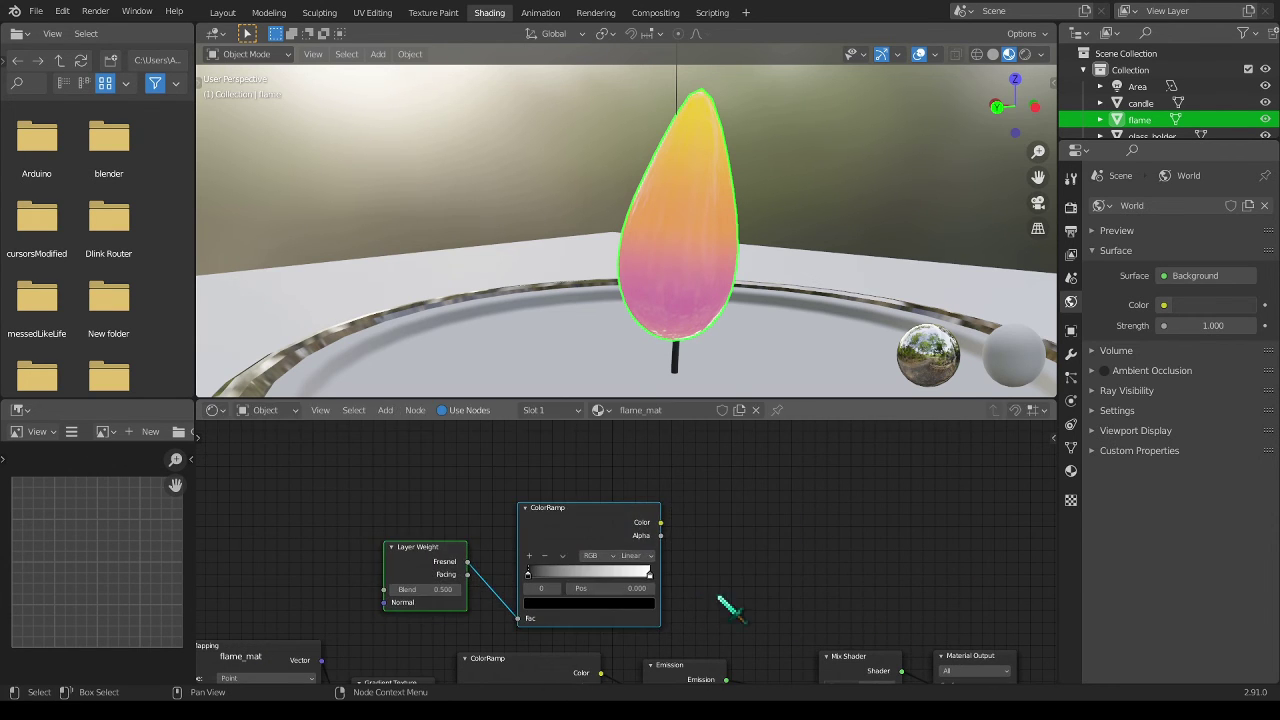
- Connect the black-to-white ColorRamp's Color output to the Mix Shader's Fac input, undoing any misplaced link
{"action": "scroll", "coordinate": [757, 540], "scroll_direction": "up", "scroll_amount": 2}
{"action": "scroll", "coordinate": [600, 510], "scroll_direction": "down", "scroll_amount": 1}
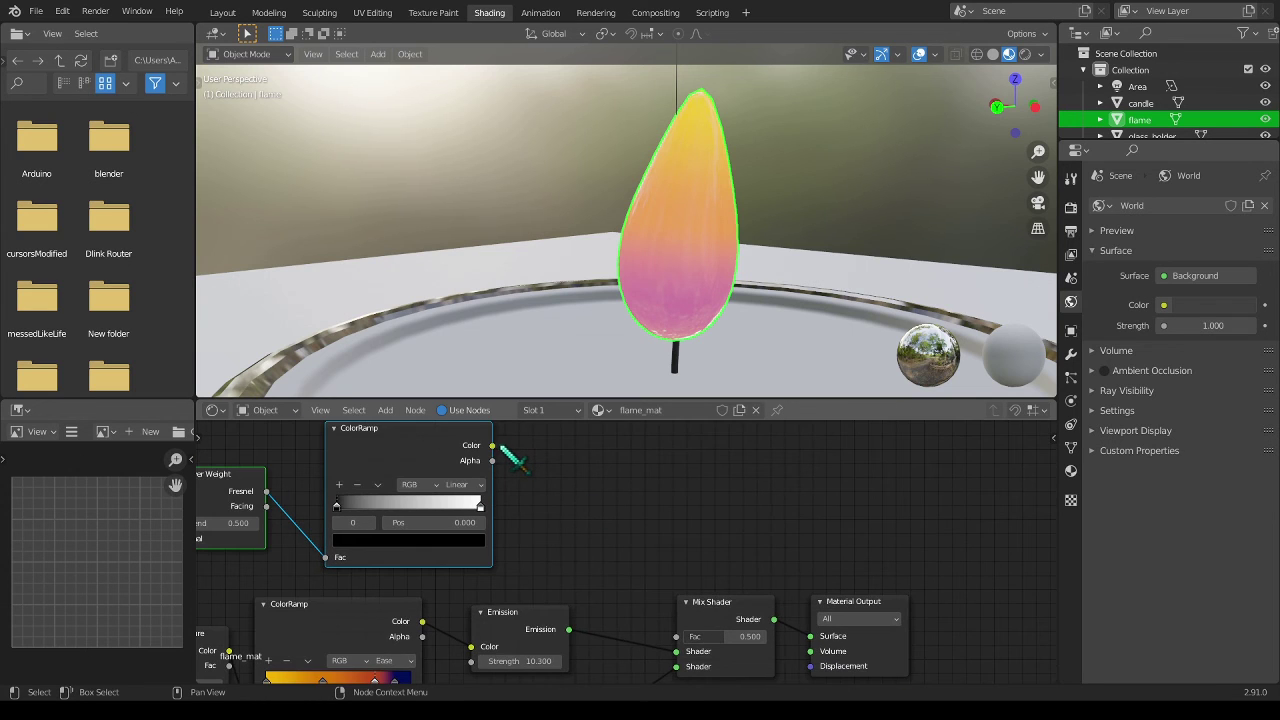
{"action": "left_click_drag", "start_coordinate": [512, 462], "coordinate": [522, 478]}
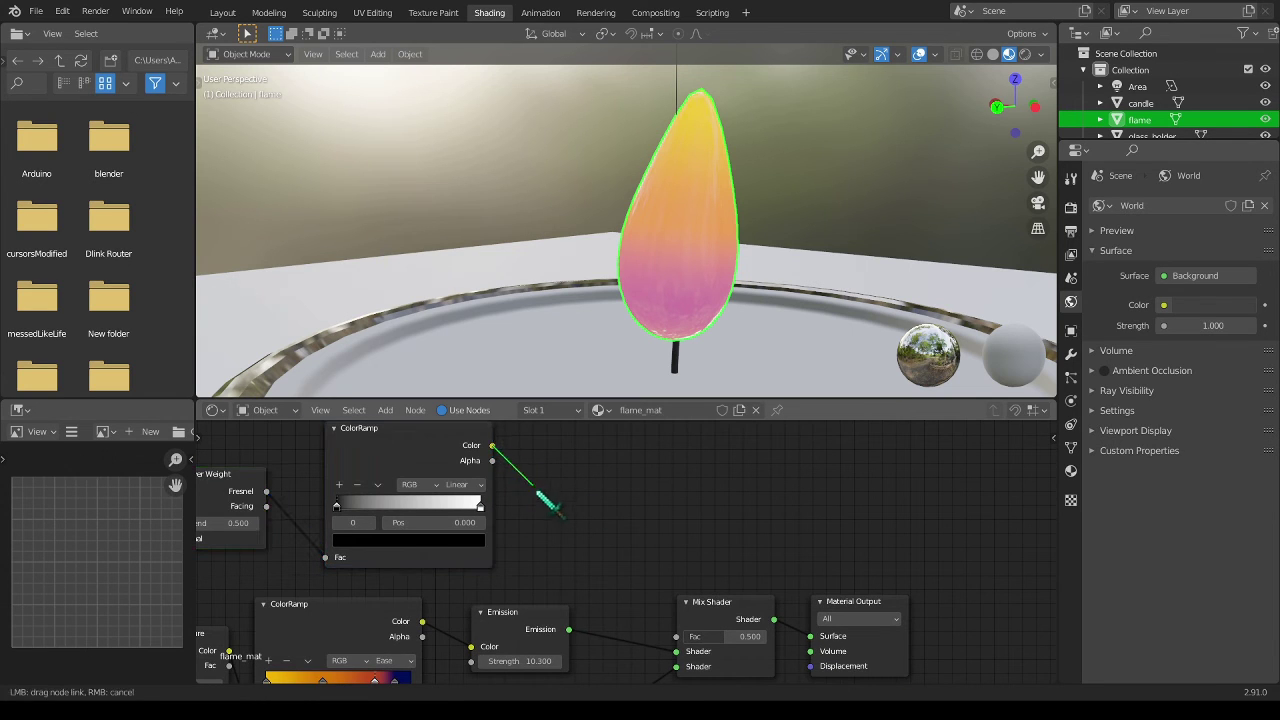
{"action": "left_click_drag", "start_coordinate": [585, 552], "coordinate": [684, 651]}
{"action": "key", "text": "ctrl+z"}
{"action": "scroll", "coordinate": [632, 550], "scroll_direction": "up", "scroll_amount": 2}
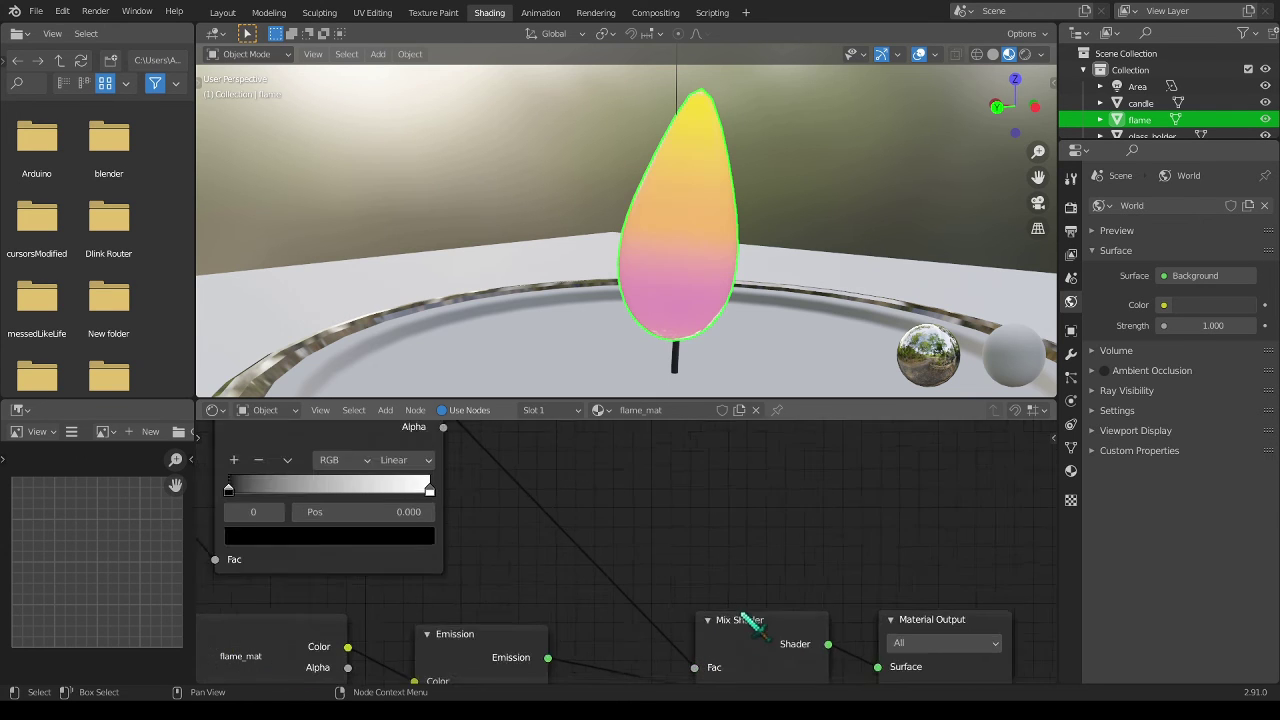
{"action": "scroll", "coordinate": [708, 552], "scroll_direction": "down", "scroll_amount": 3}
- Move the black-to-white ColorRamp's white stop to position 0.199 and check the flame from several sides
{"action": "scroll", "coordinate": [846, 531], "scroll_direction": "up", "scroll_amount": 4}
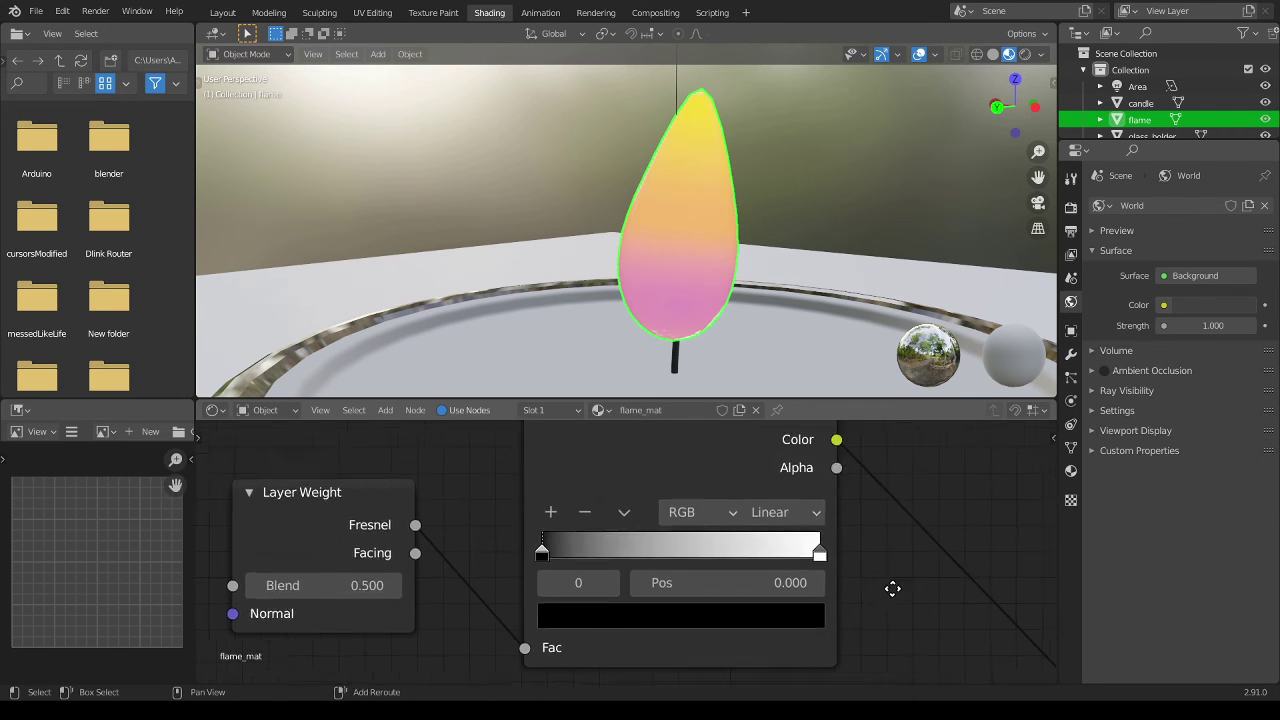
{"action": "middle_click_drag", "start_coordinate": [894, 589], "coordinate": [925, 585]}
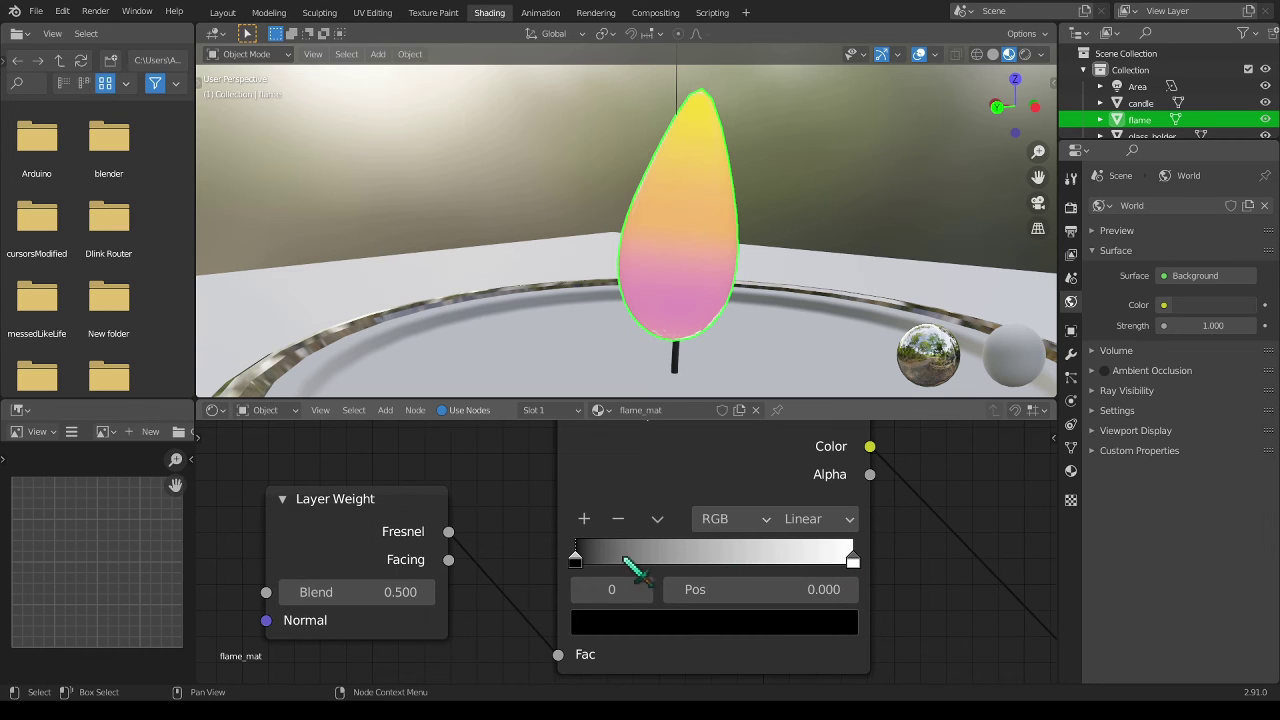
{"action": "left_click_drag", "start_coordinate": [588, 552], "coordinate": [560, 551]}
{"action": "left_click", "coordinate": [840, 560]}
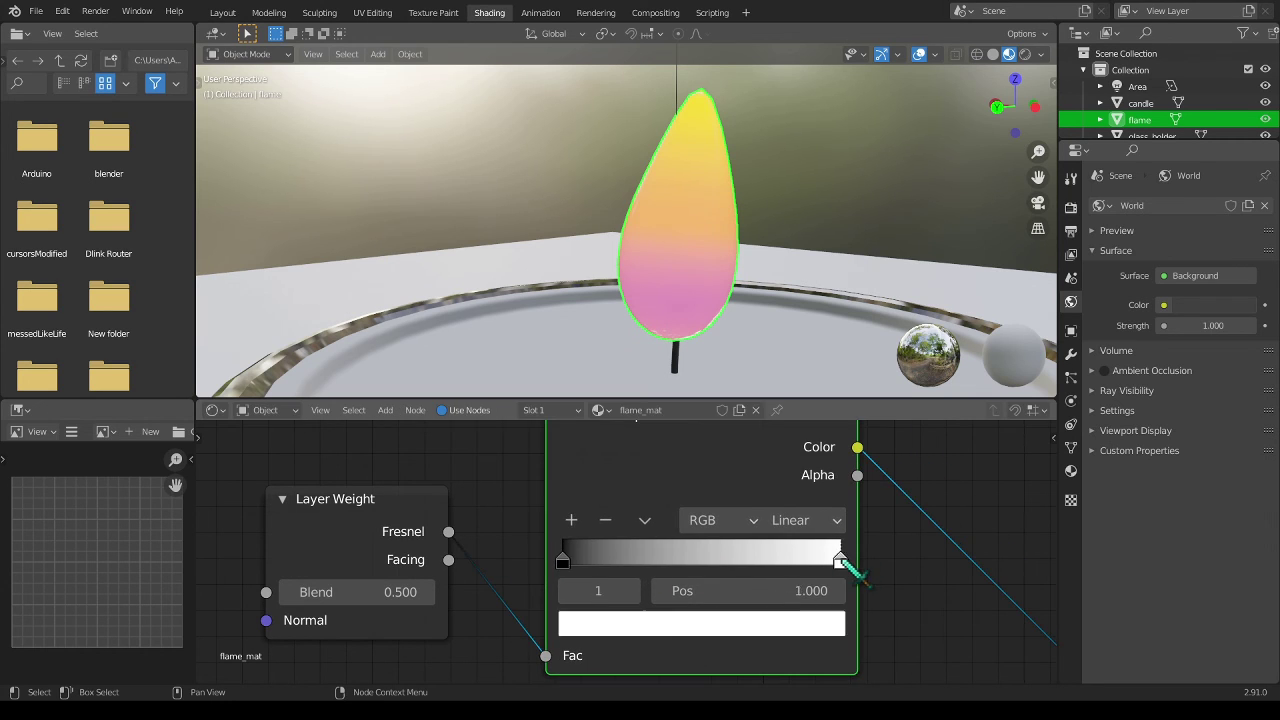
{"action": "left_click_drag", "start_coordinate": [841, 561], "coordinate": [618, 562]}
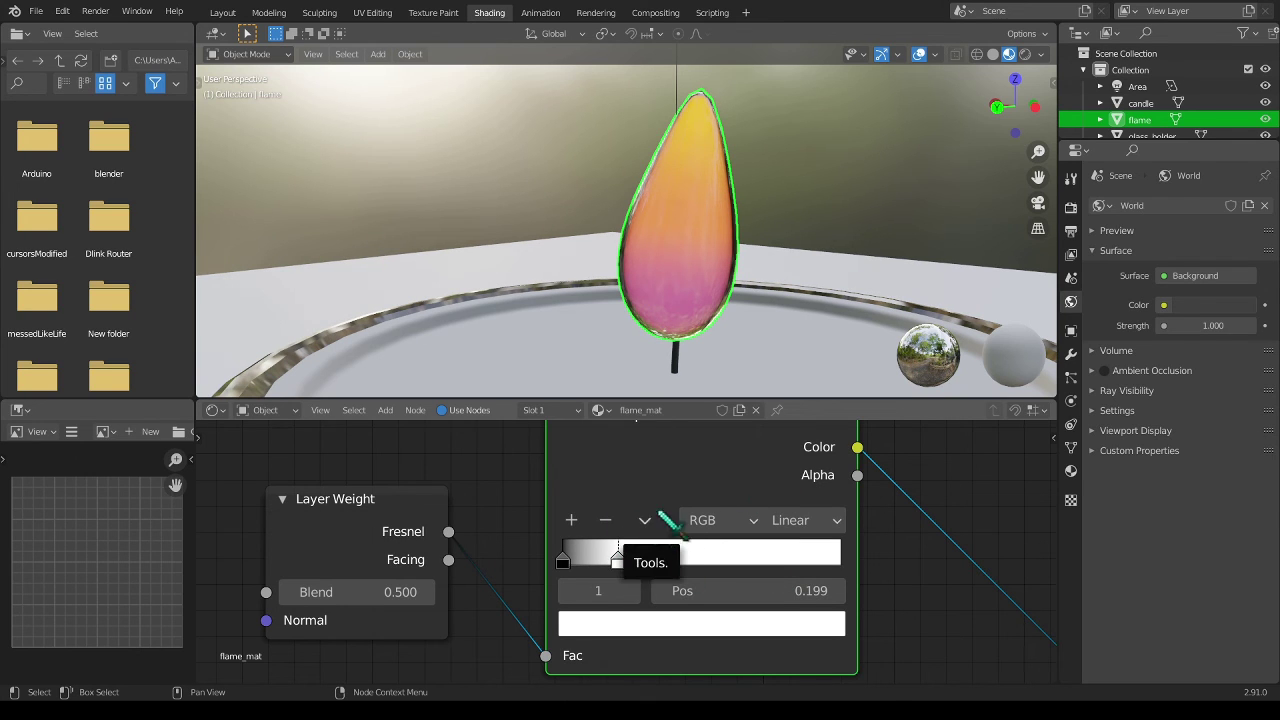
{"action": "middle_click_drag", "start_coordinate": [694, 286], "coordinate": [608, 308]}
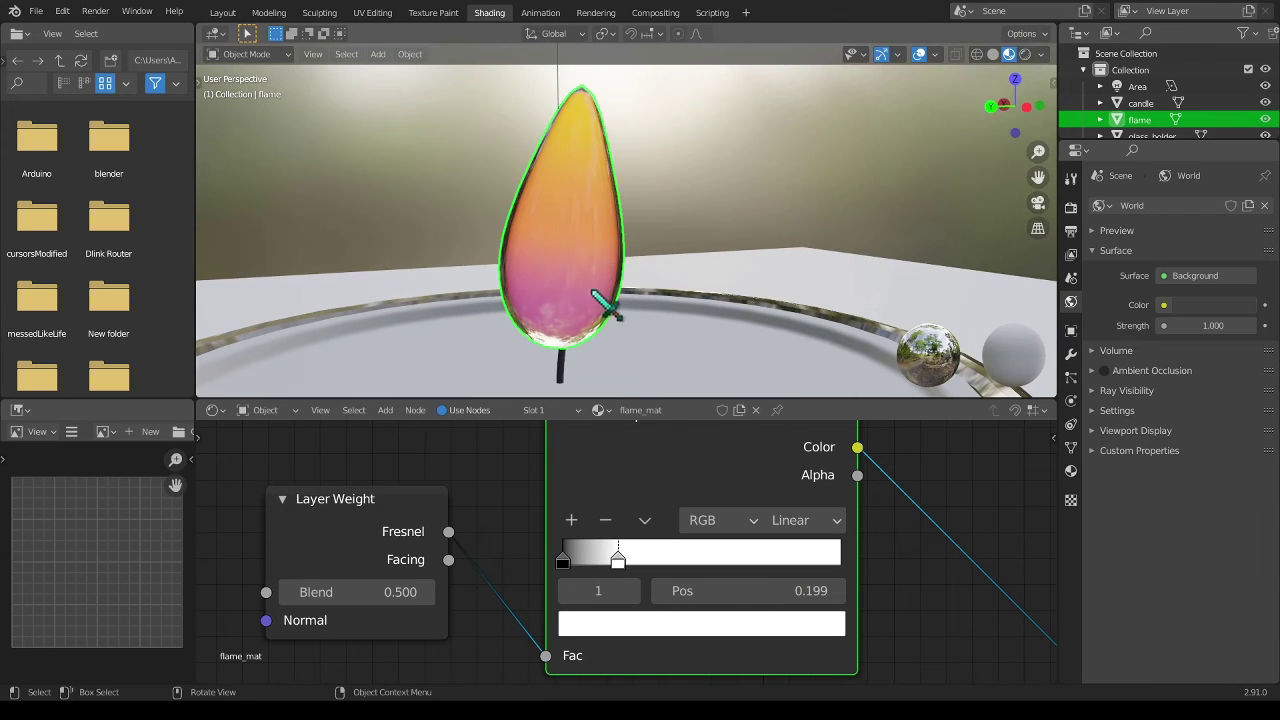
{"action": "middle_click_drag", "start_coordinate": [537, 276], "coordinate": [742, 284]}
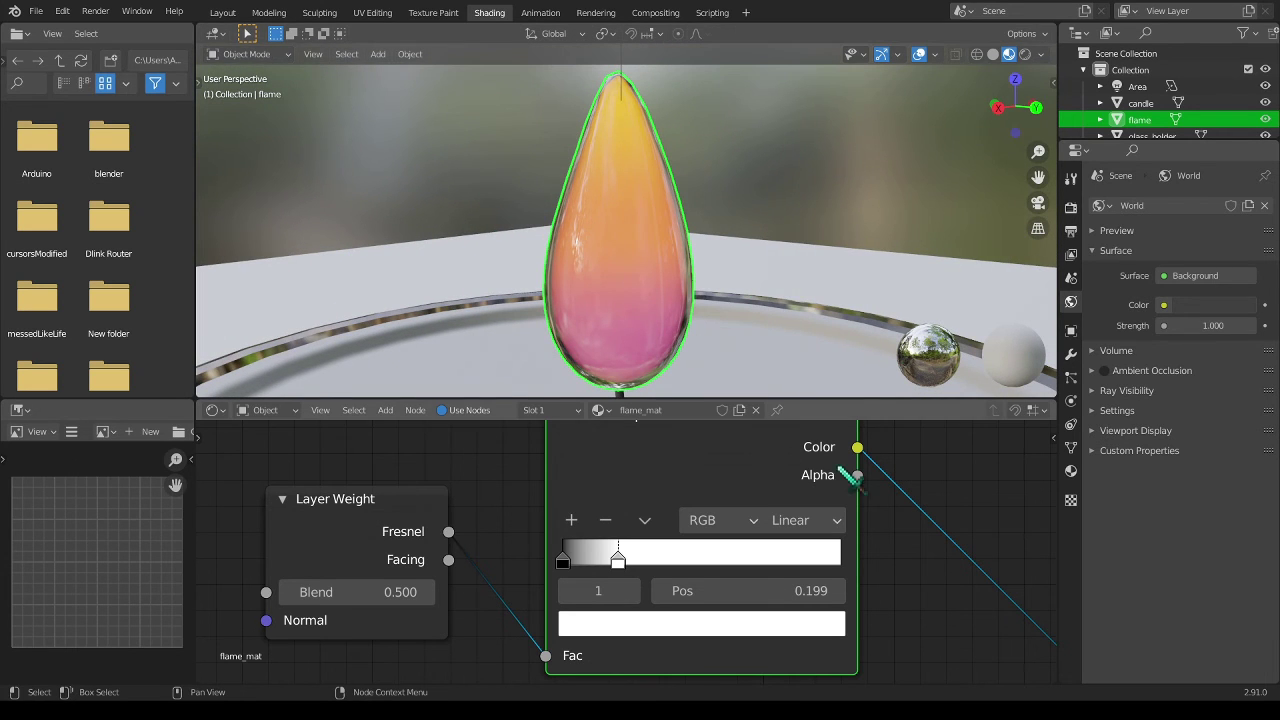
- Flip the Layer Weight's ColorRamp, then move its white stop near the gradient's start and its black stop to position 0.279
{"action": "scroll", "coordinate": [903, 588], "scroll_direction": "up", "scroll_amount": 1}
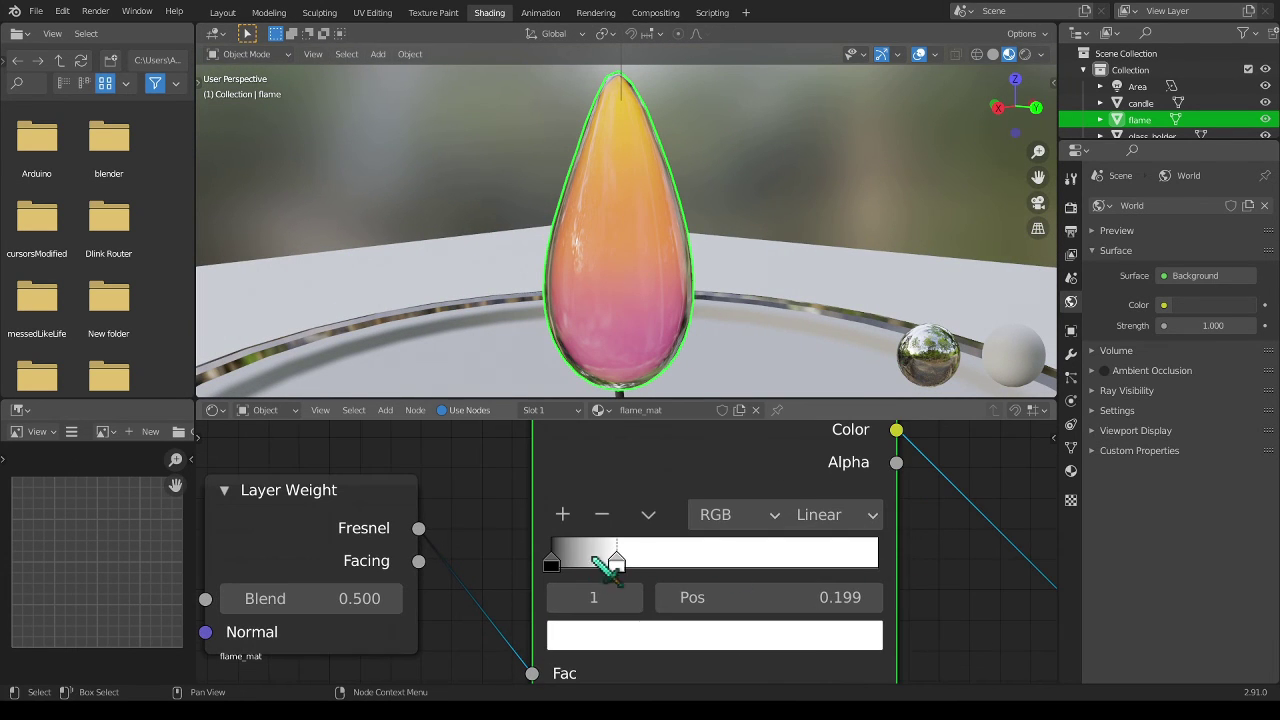
{"action": "left_click", "coordinate": [660, 522]}
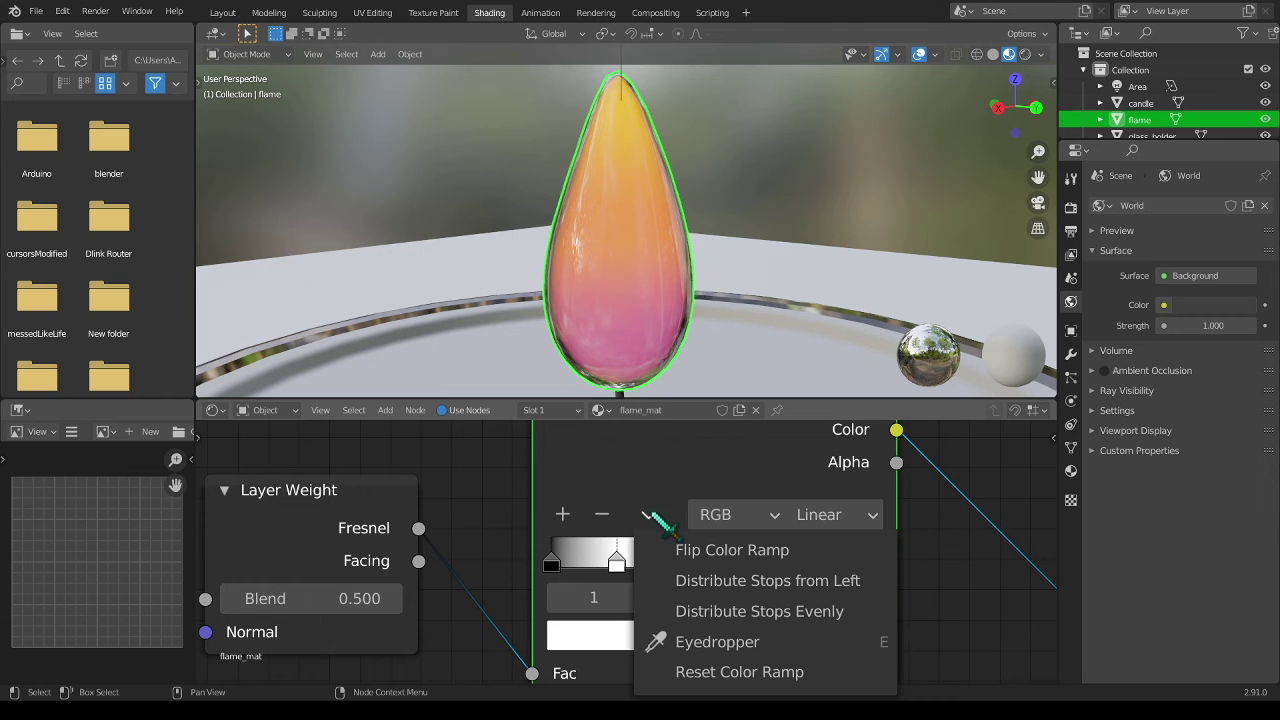
{"action": "left_click", "coordinate": [708, 556]}
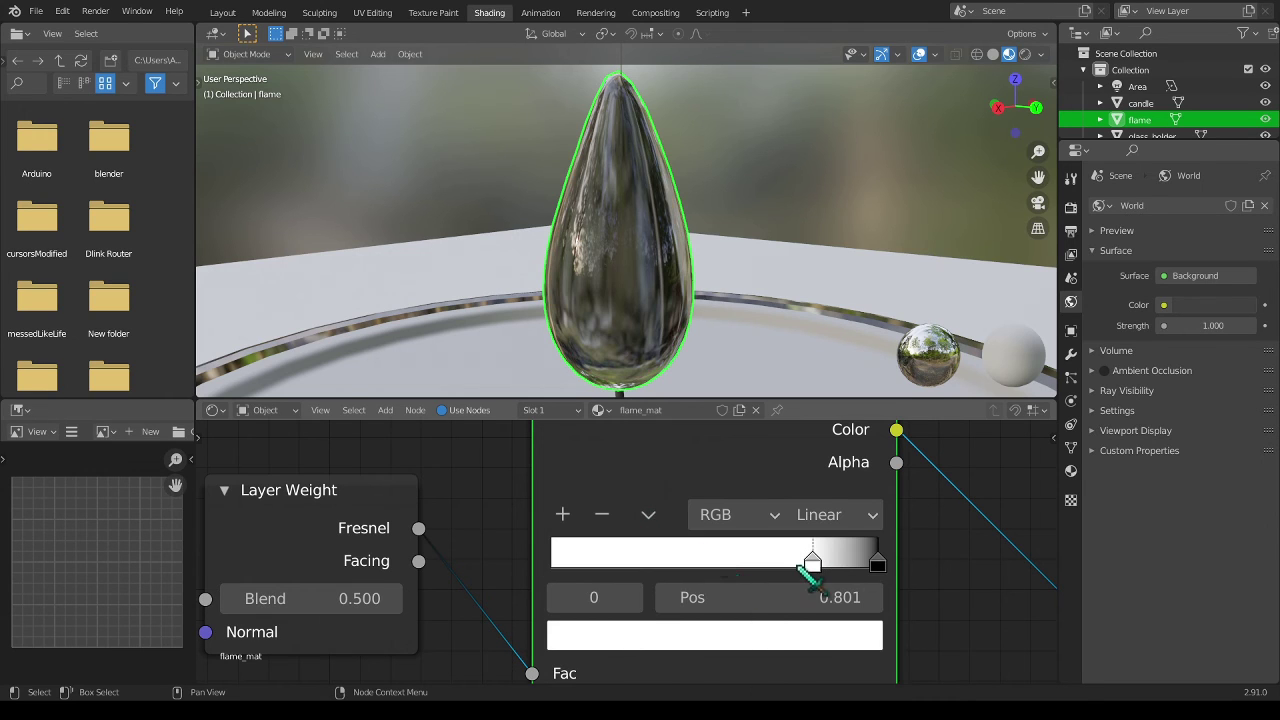
{"action": "left_click_drag", "start_coordinate": [808, 573], "coordinate": [440, 566]}
{"action": "left_click_drag", "start_coordinate": [876, 566], "coordinate": [653, 572]}
- Set the Glass BSDF's roughness to about 0.080
{"action": "scroll", "coordinate": [993, 575], "scroll_direction": "down", "scroll_amount": 10}
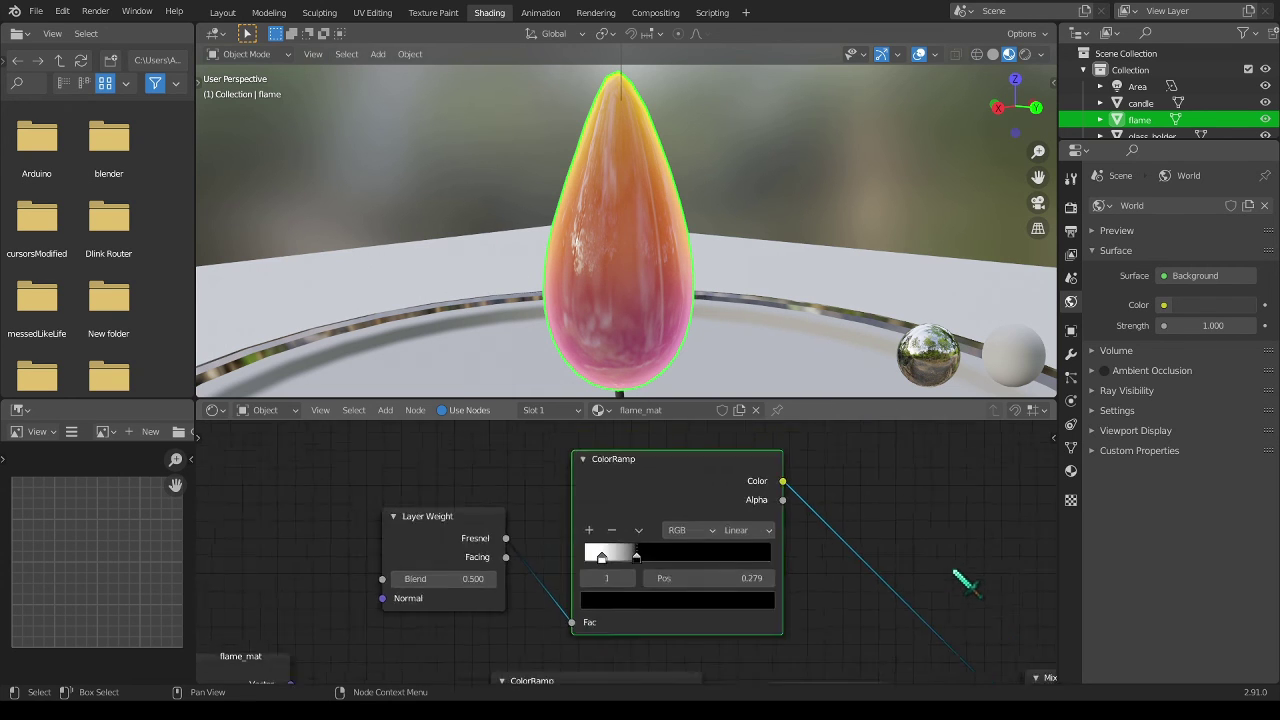
{"action": "scroll", "coordinate": [771, 543], "scroll_direction": "up", "scroll_amount": 6}
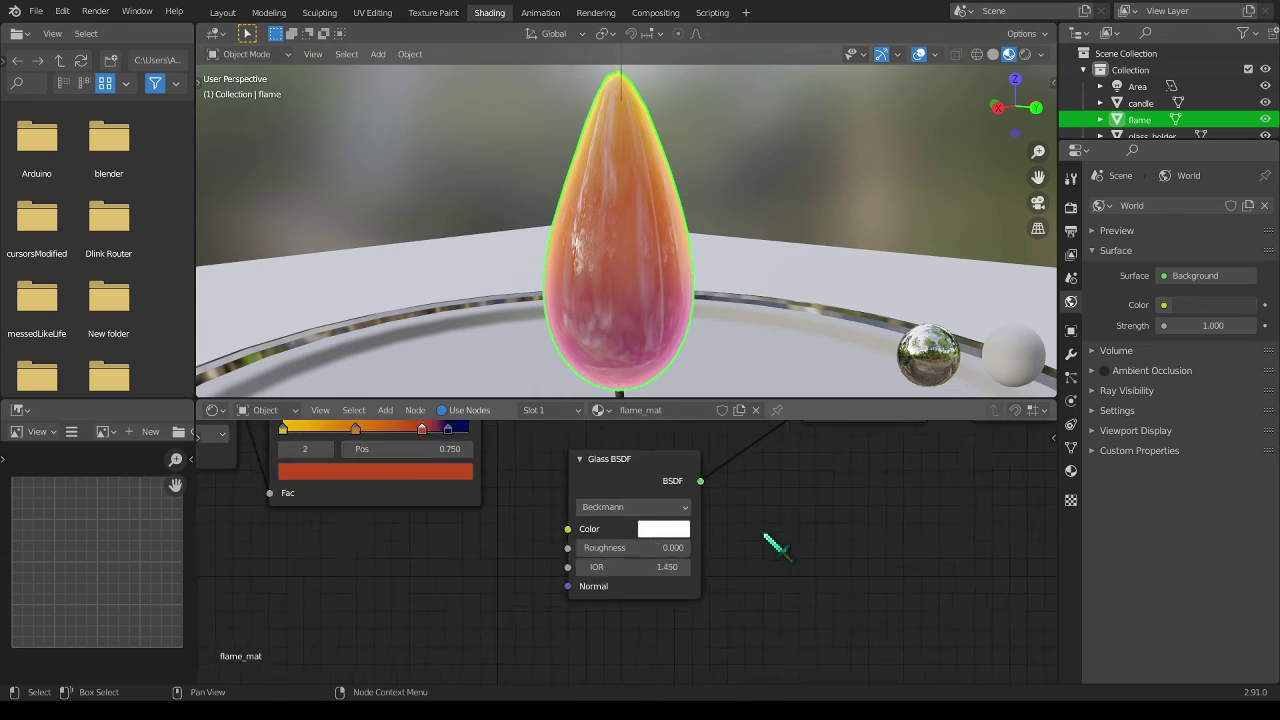
{"action": "left_click_drag", "start_coordinate": [630, 612], "coordinate": [694, 612]}
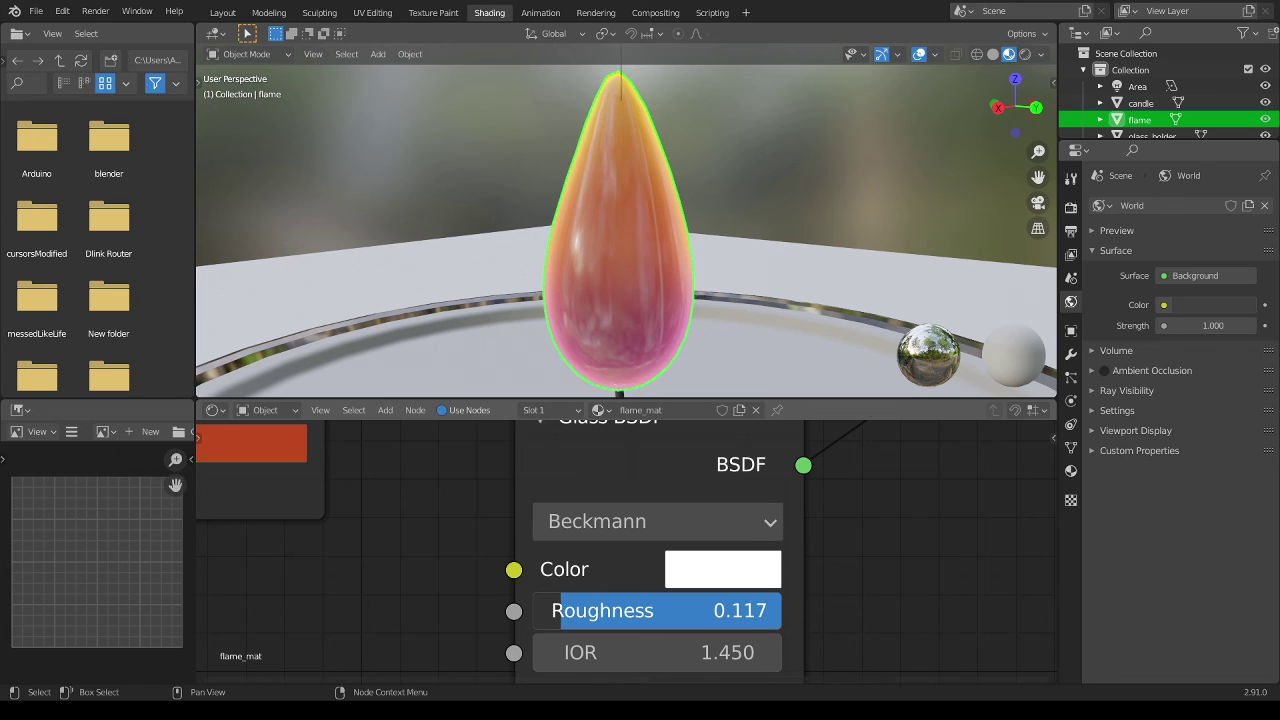
{"action": "mouse_move", "coordinate": [572, 611]}
{"action": "left_mouse_down"}
{"action": "mouse_move", "coordinate": [550, 611]}
{"action": "mouse_move", "coordinate": [571, 614]}
{"action": "left_mouse_up"}
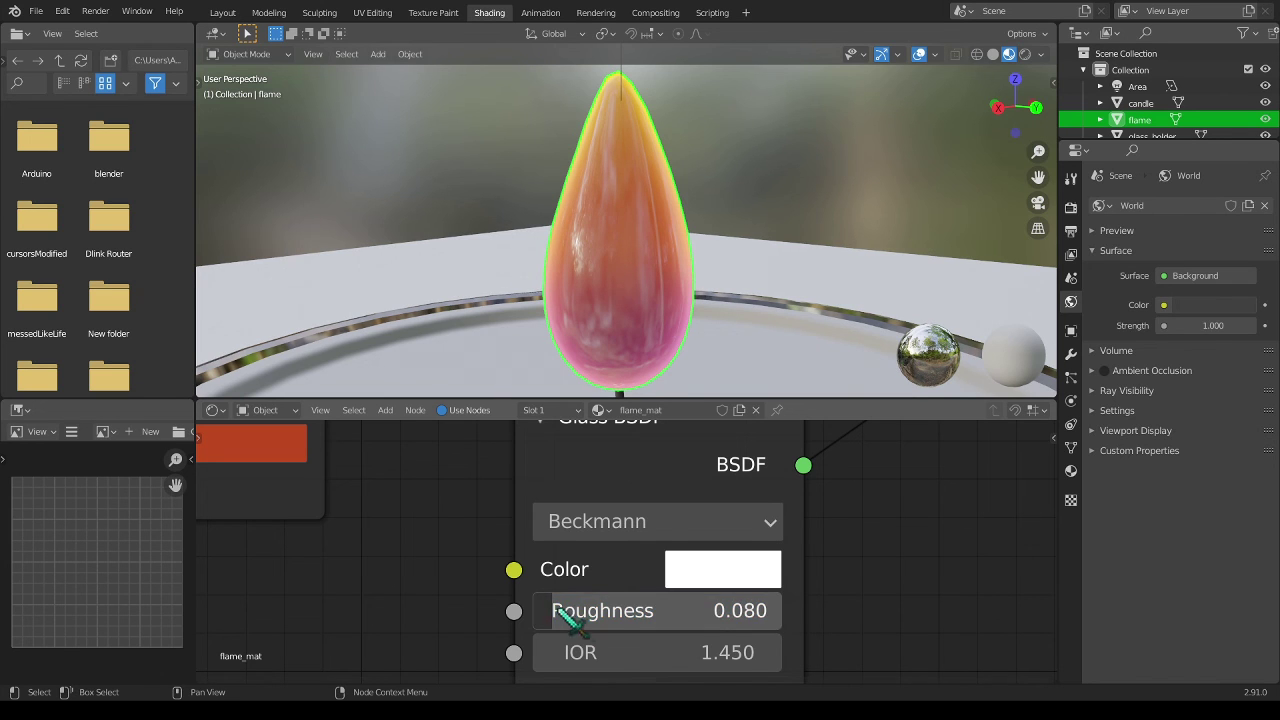
{"action": "scroll", "coordinate": [851, 590], "scroll_direction": "down", "scroll_amount": 2}
- Switch the viewport to solid shading and set the Glass BSDF's roughness to 0.228
{"action": "left_click", "coordinate": [992, 54]}
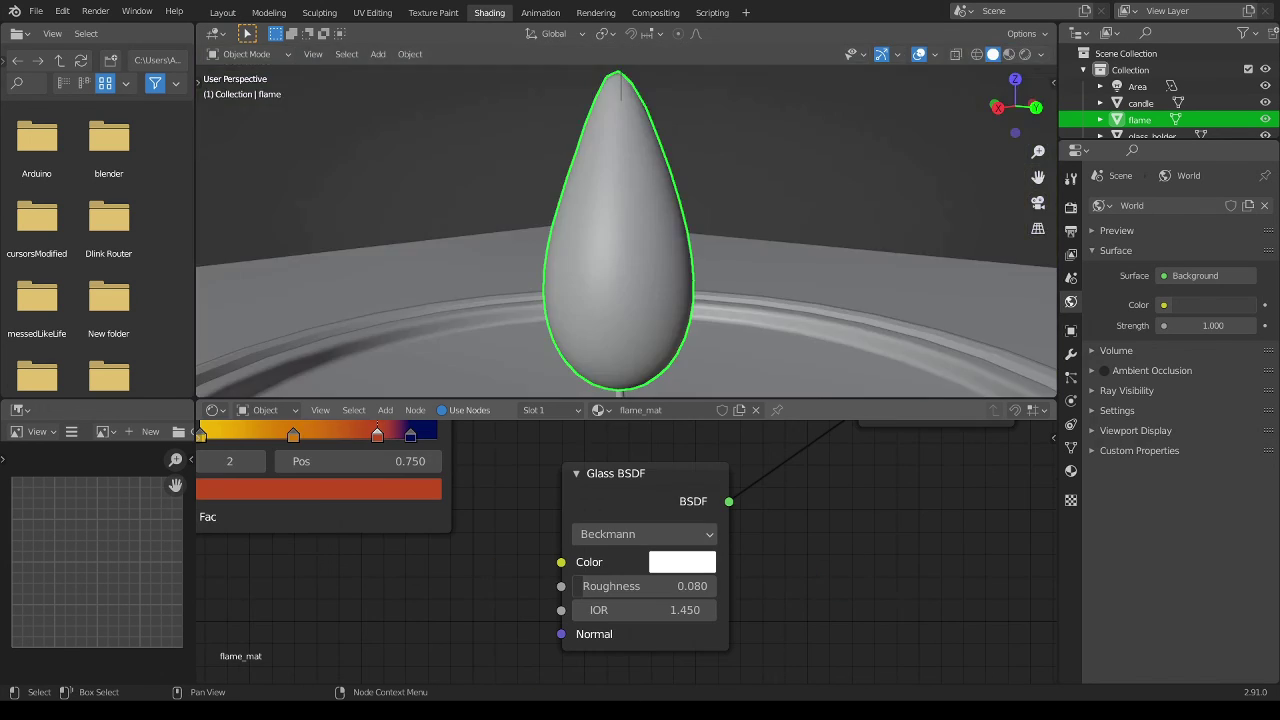
{"action": "left_click", "coordinate": [673, 587]}
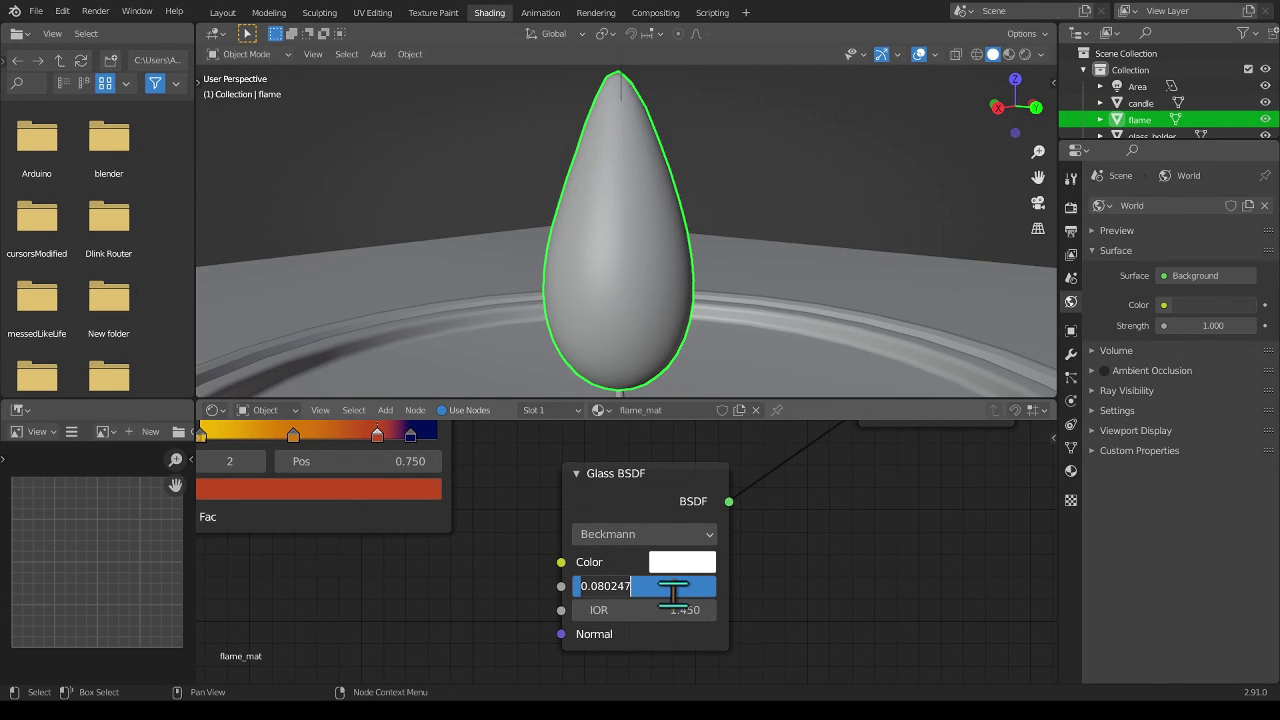
{"action": "key", "text": "BackSpace"}
{"action": "type", "text": ".228"}
{"action": "key", "text": "Return"}
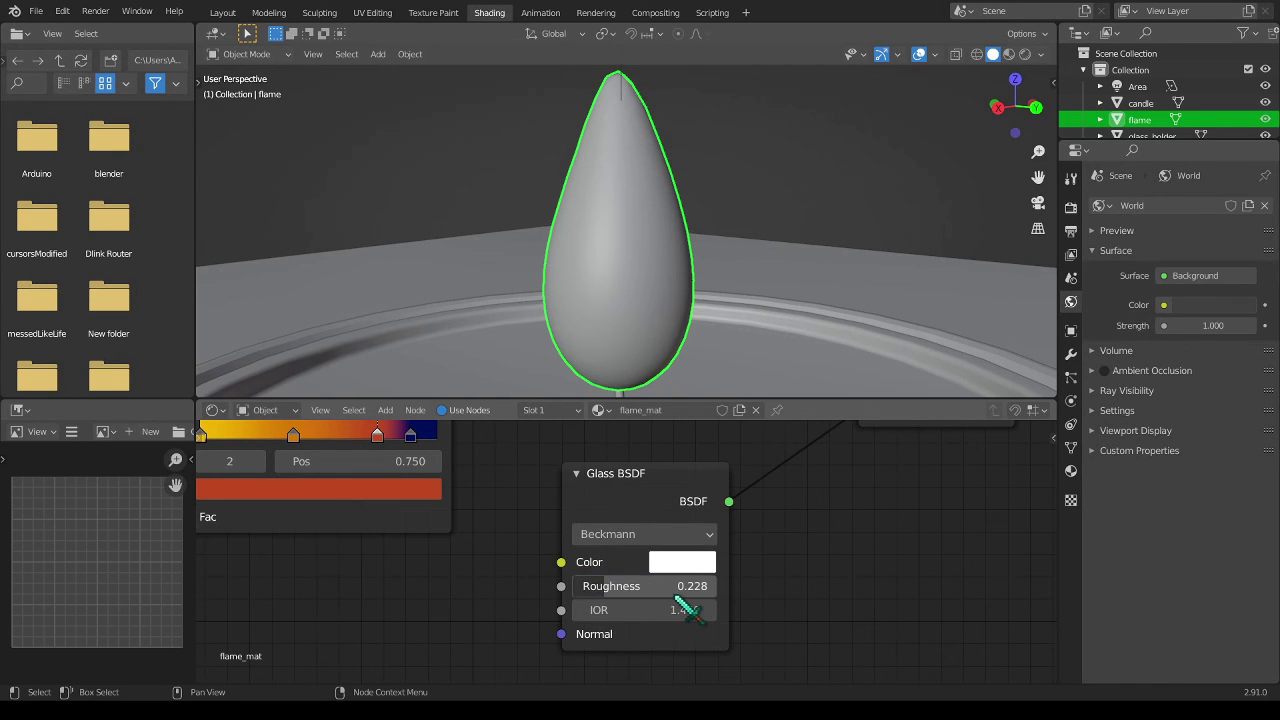
- Switch the viewport to material preview and reconnect the Gradient Texture's Fac output to the flame ColorRamp's Fac input
{"action": "scroll", "coordinate": [530, 520], "scroll_direction": "down", "scroll_amount": 3}
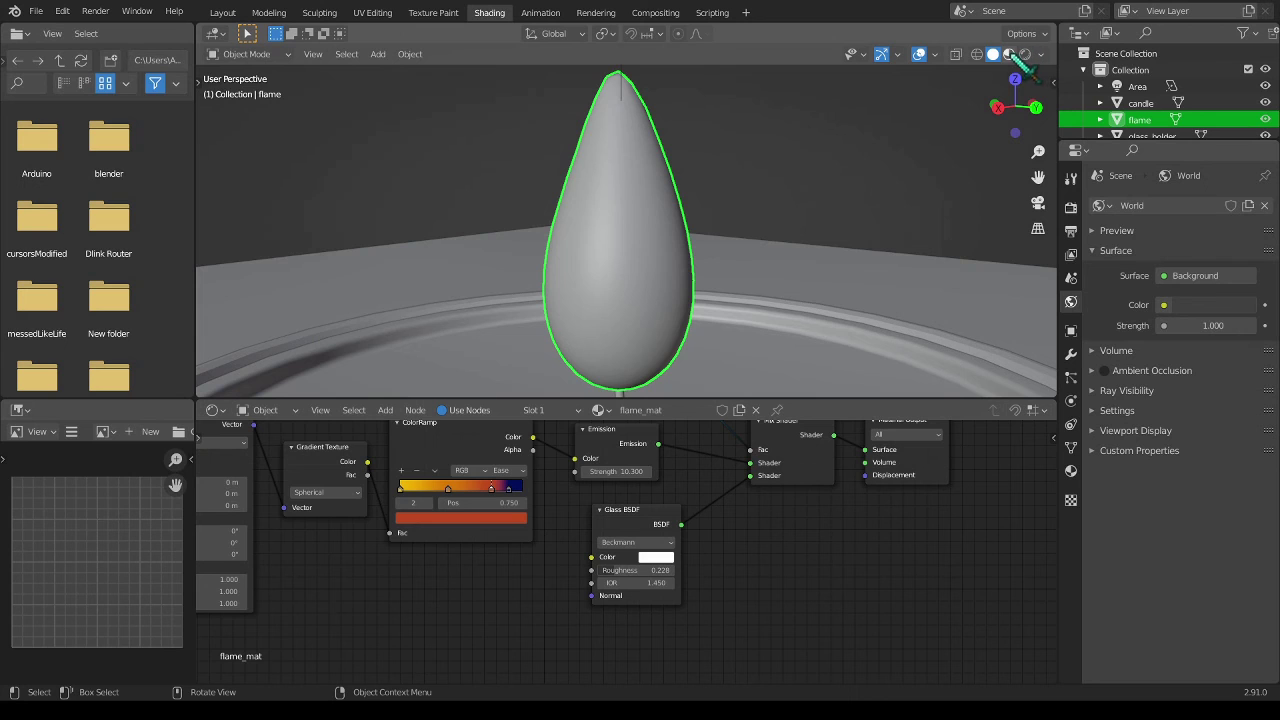
{"action": "left_click", "coordinate": [1008, 54]}
{"action": "scroll", "coordinate": [478, 577], "scroll_direction": "up", "scroll_amount": 5}
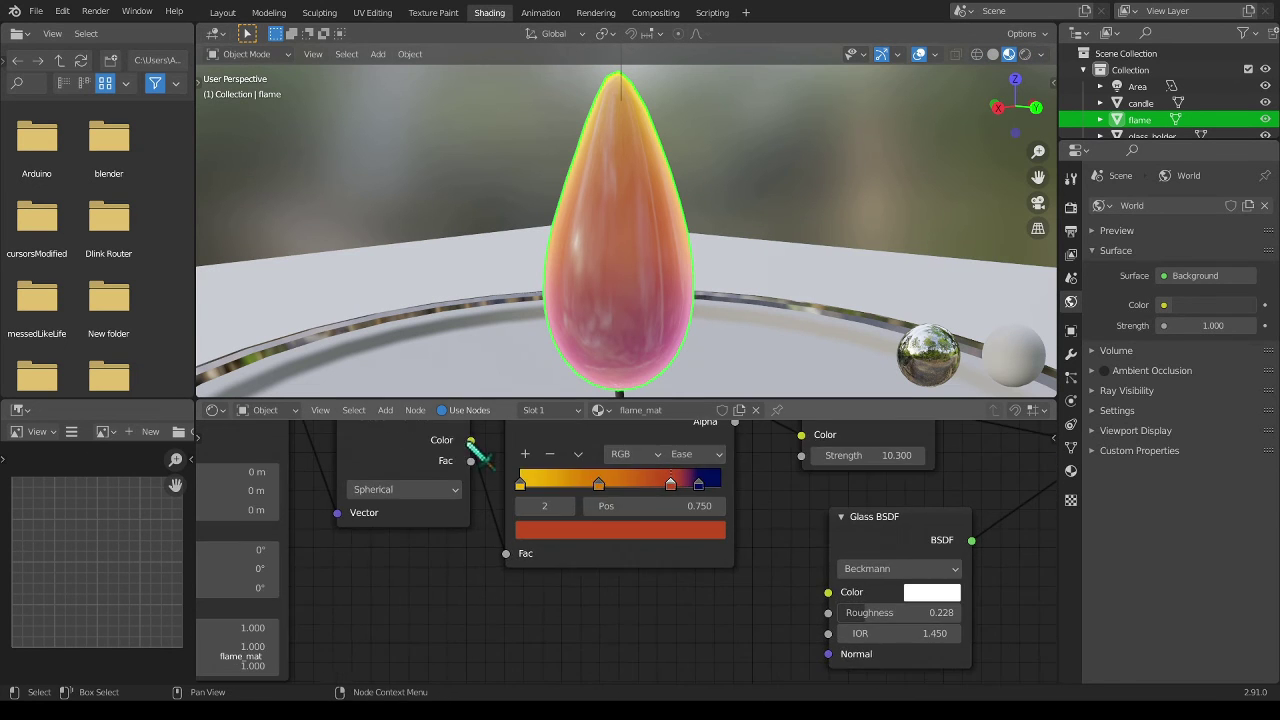
{"action": "middle_click_drag", "start_coordinate": [478, 577], "coordinate": [515, 556]}
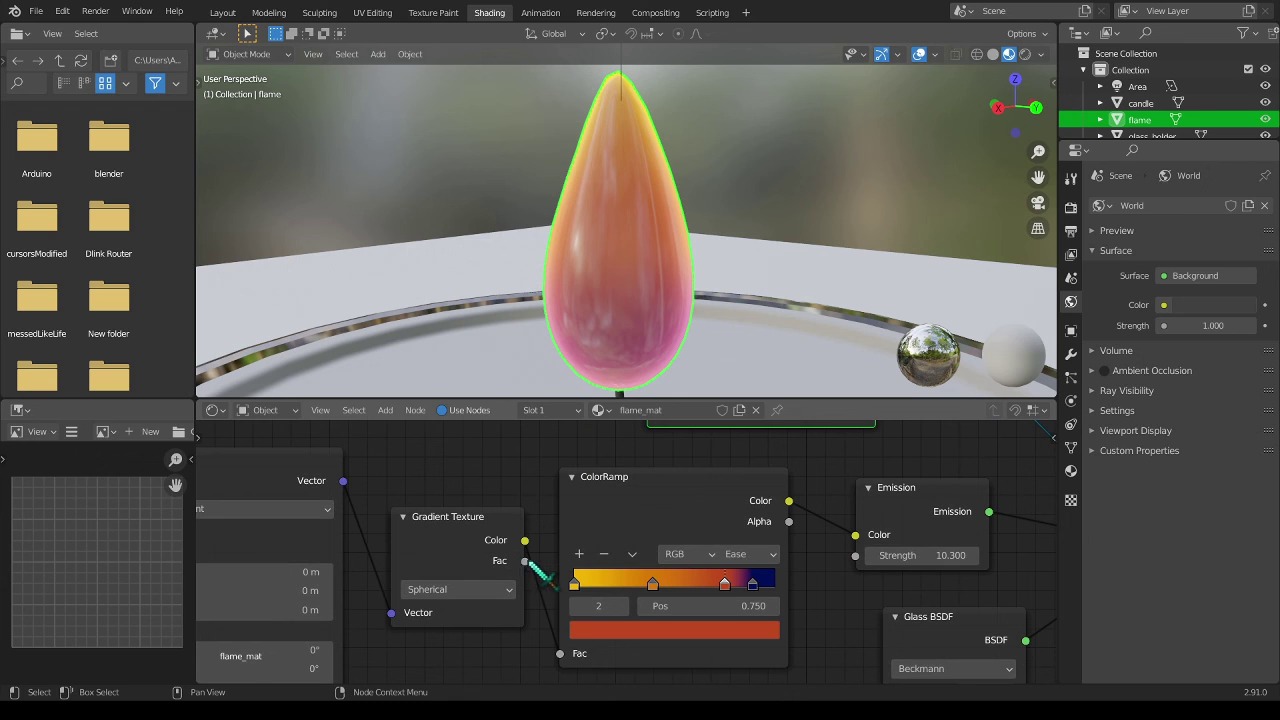
{"action": "left_click_drag", "start_coordinate": [526, 561], "coordinate": [582, 686]}
{"action": "left_click_drag", "start_coordinate": [558, 655], "coordinate": [563, 653]}
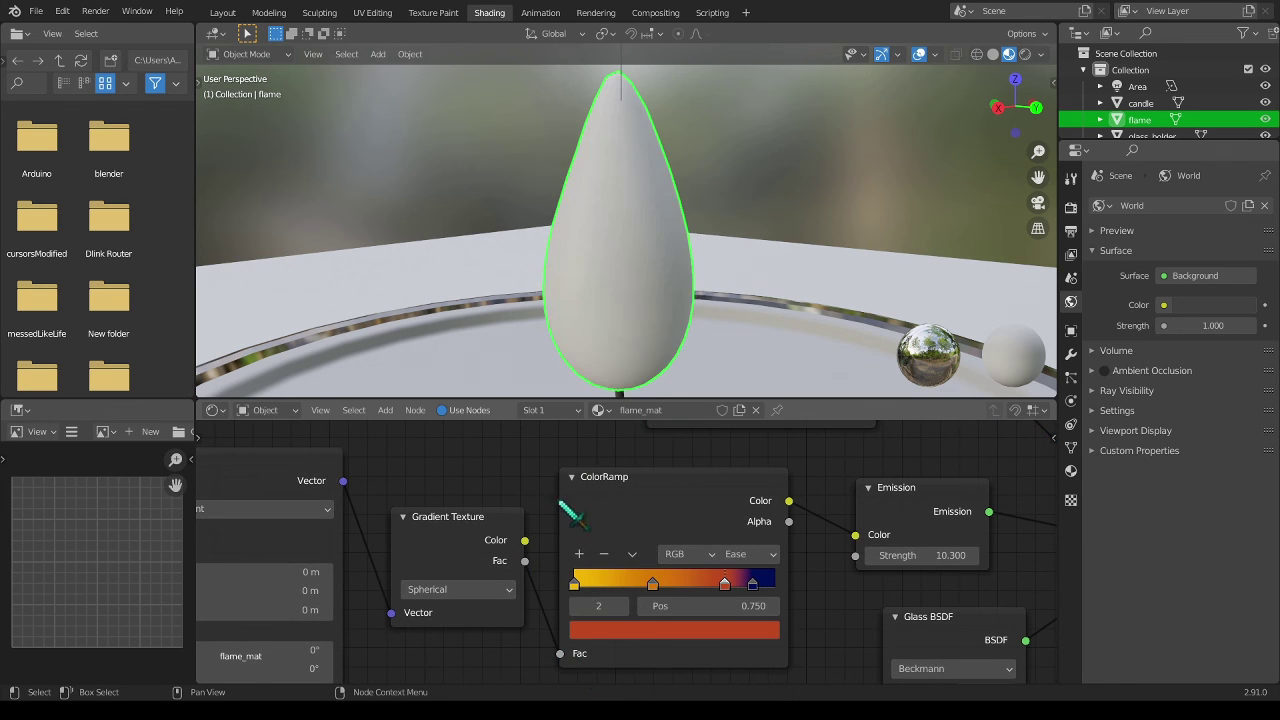
- Move the flame ColorRamp's red stop to position 0.699 and its dark blue stop to position 0.844
{"action": "scroll", "coordinate": [688, 566], "scroll_direction": "up", "scroll_amount": 4}
{"action": "middle_click_drag", "start_coordinate": [688, 566], "coordinate": [729, 503]}
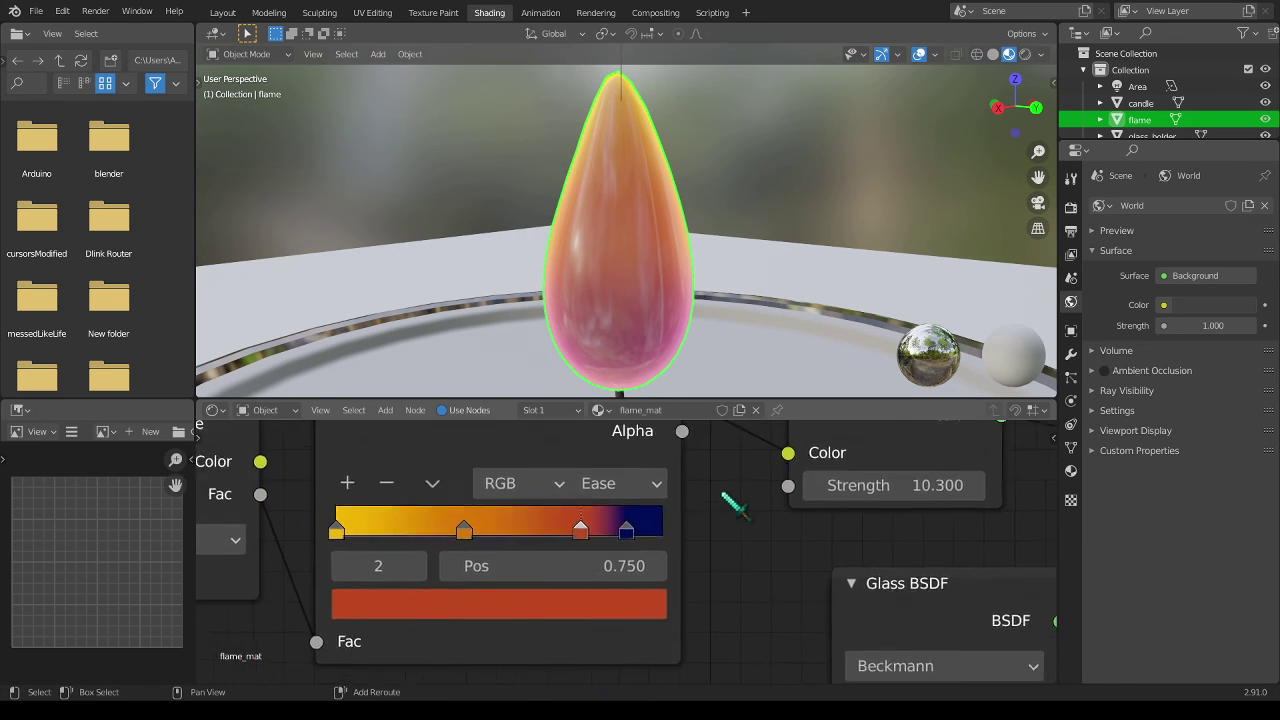
{"action": "scroll", "coordinate": [545, 520], "scroll_direction": "up", "scroll_amount": 2}
{"action": "left_click_drag", "start_coordinate": [574, 518], "coordinate": [543, 518]}
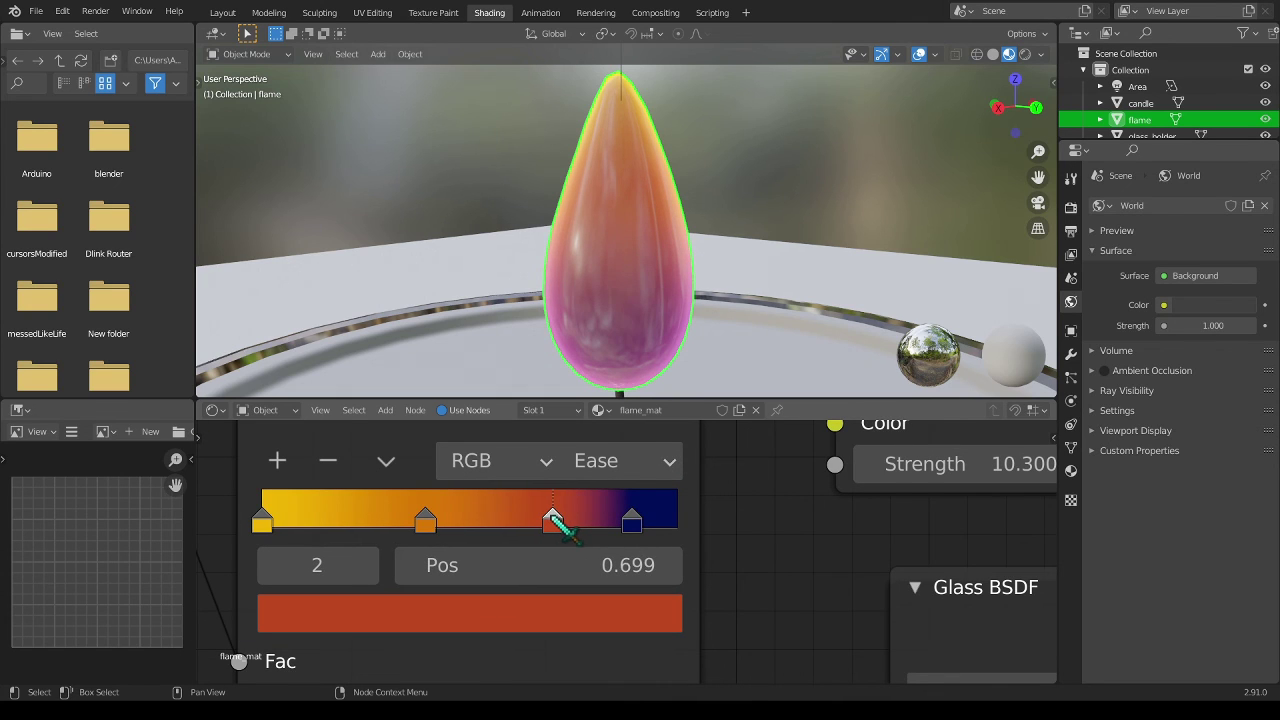
{"action": "left_click_drag", "start_coordinate": [641, 526], "coordinate": [613, 523]}
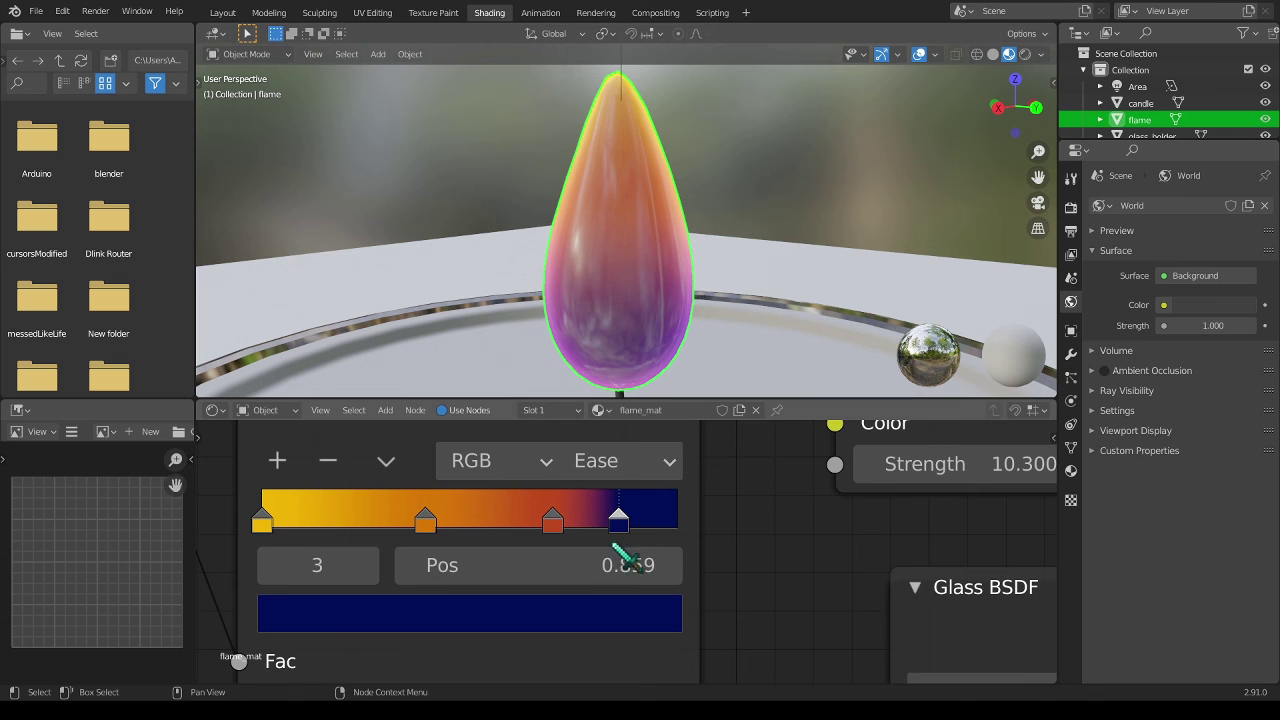
{"action": "left_click_drag", "start_coordinate": [624, 524], "coordinate": [618, 523]}
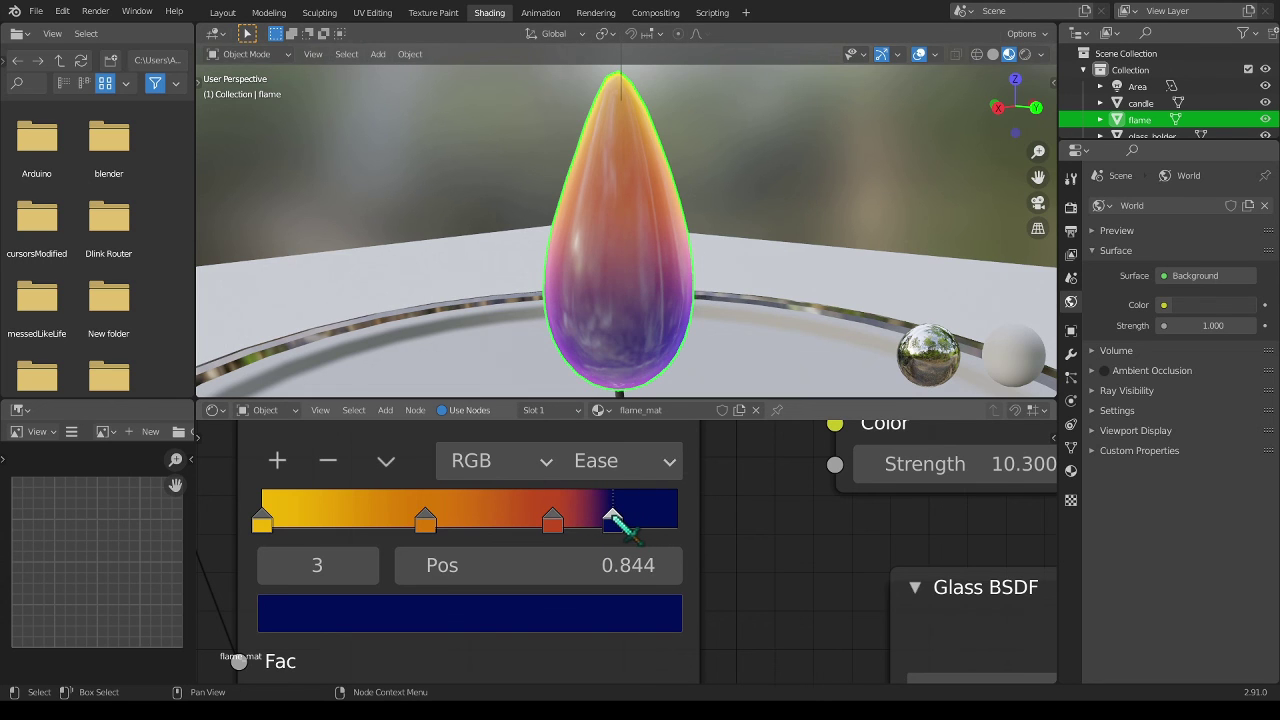
- Preview the flame in rendered shading and move the flame ColorRamp's red stop to position 0.732
{"action": "scroll", "coordinate": [778, 542], "scroll_direction": "down", "scroll_amount": 8}
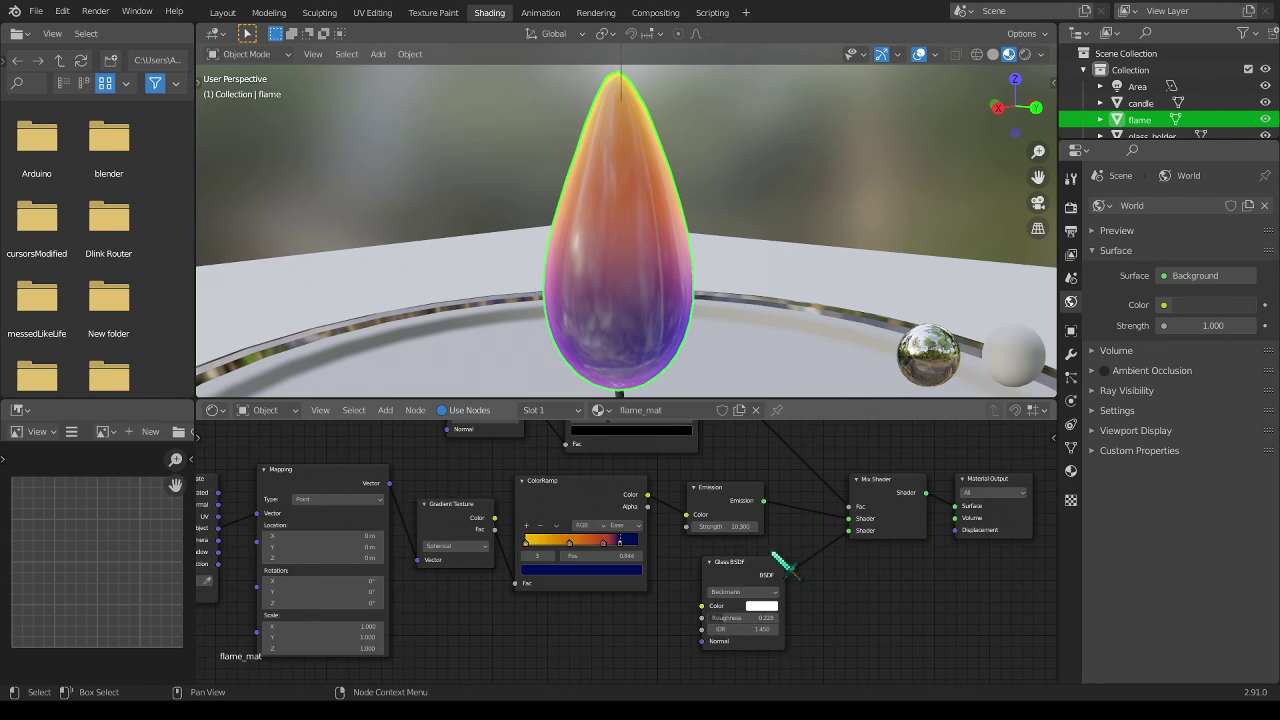
{"action": "middle_click_drag", "start_coordinate": [718, 631], "coordinate": [714, 635]}
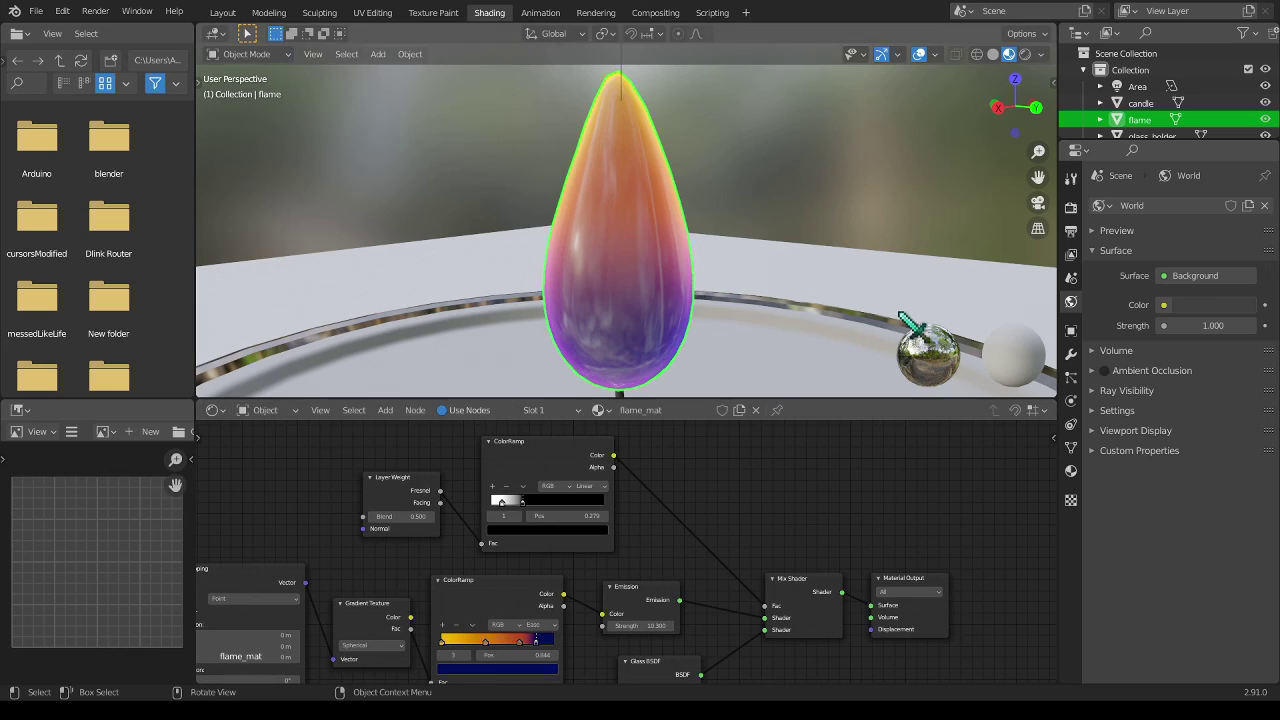
{"action": "left_click", "coordinate": [1026, 55]}
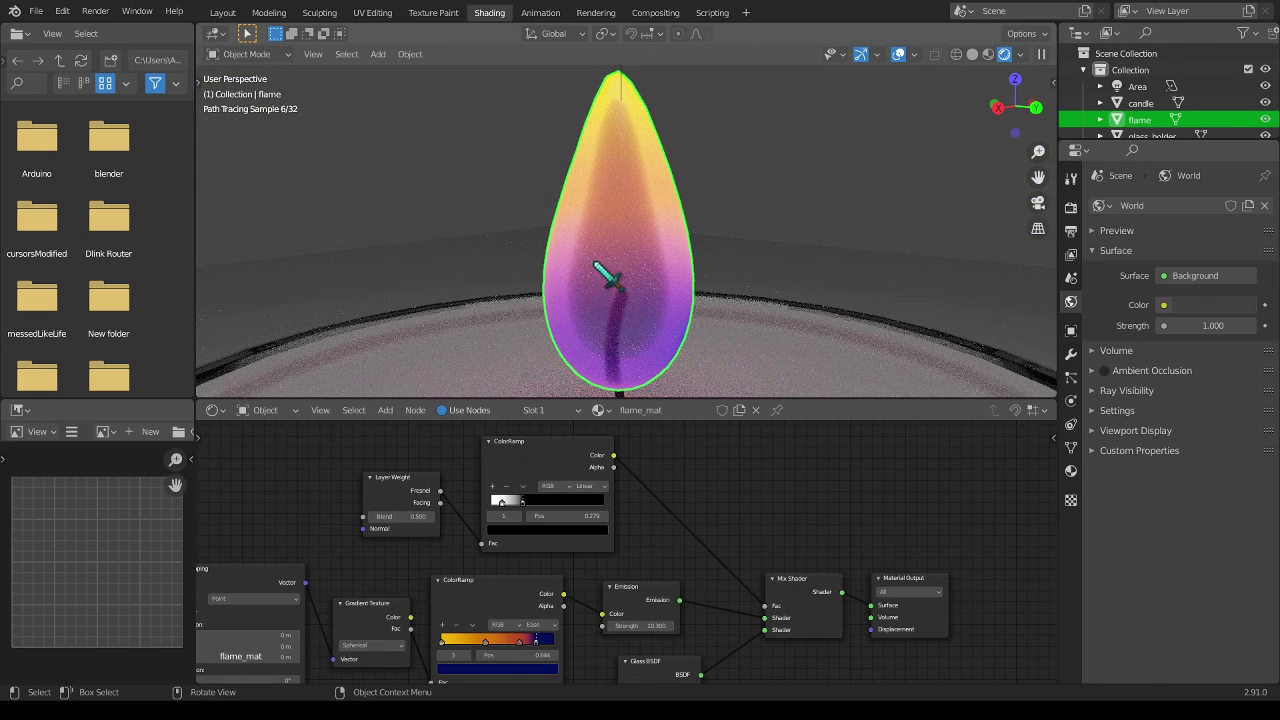
{"action": "scroll", "coordinate": [688, 330], "scroll_direction": "down", "scroll_amount": 5}
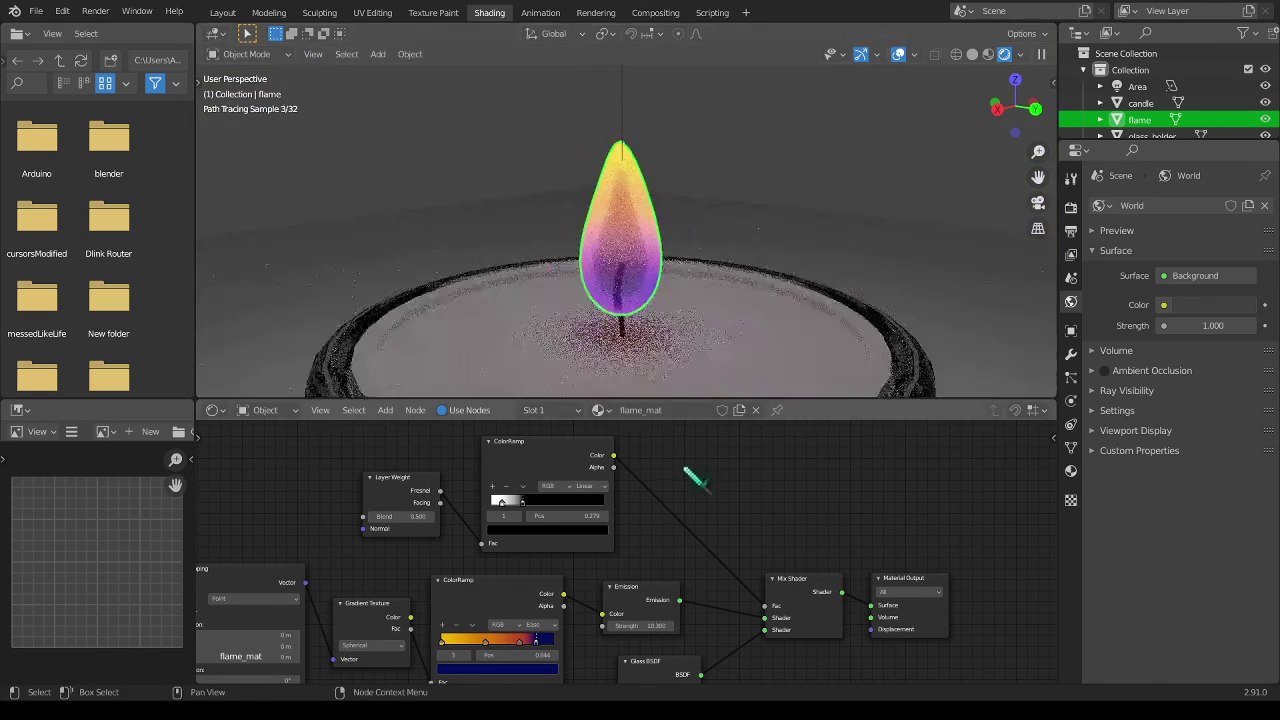
{"action": "middle_click_drag", "start_coordinate": [452, 632], "coordinate": [540, 570]}
{"action": "scroll", "coordinate": [540, 570], "scroll_direction": "up", "scroll_amount": 5}
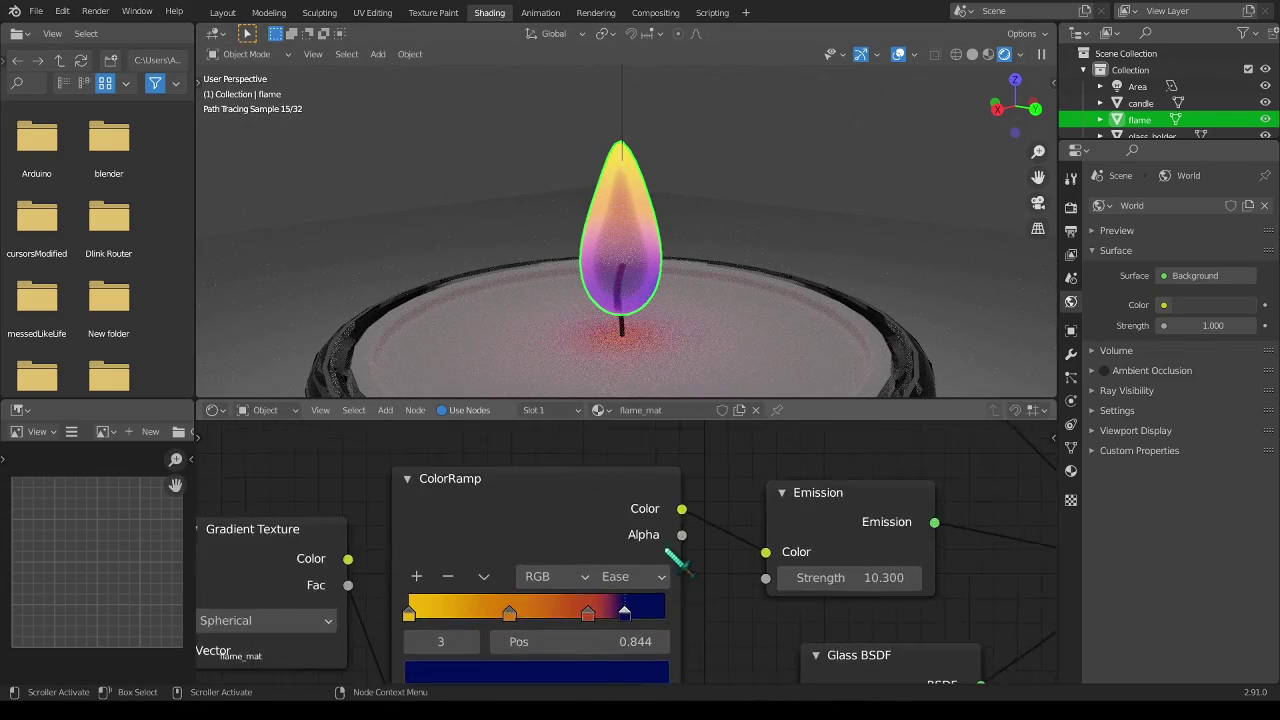
{"action": "left_click_drag", "start_coordinate": [678, 538], "coordinate": [637, 533]}
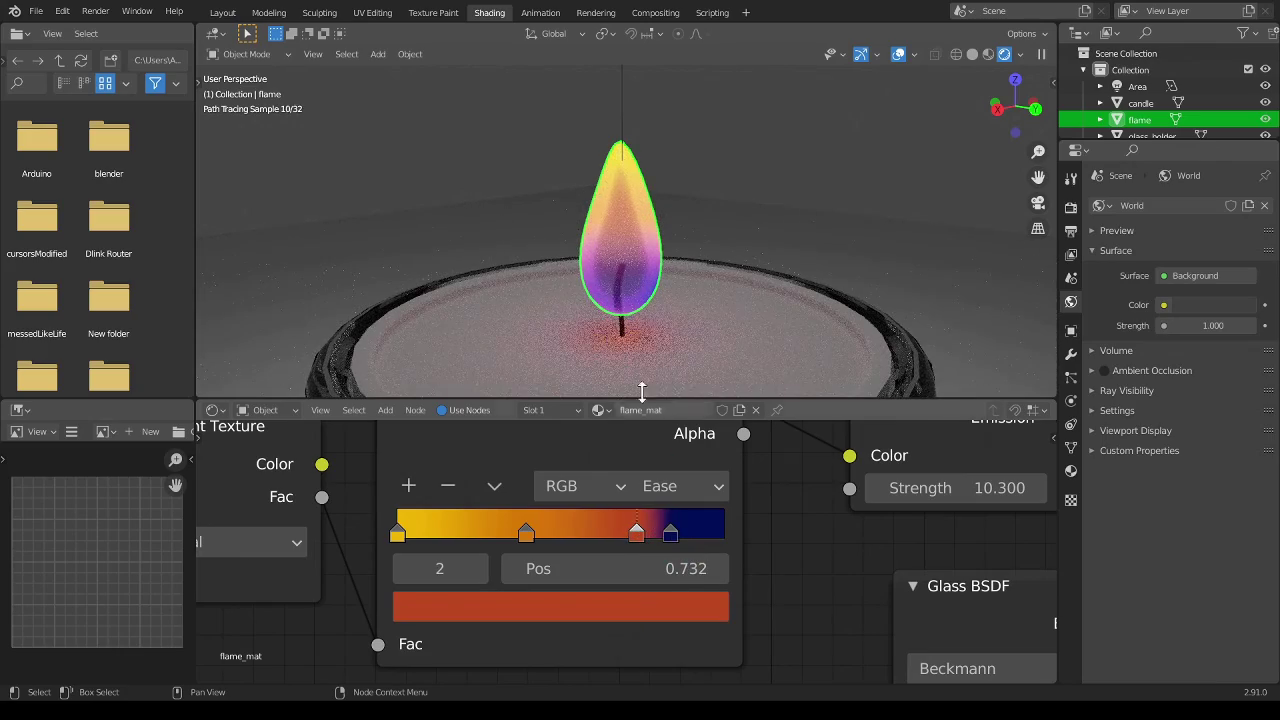
{"action": "middle_click_drag", "start_coordinate": [641, 375], "coordinate": [640, 340]}
{"action": "scroll", "coordinate": [645, 342], "scroll_direction": "down", "scroll_amount": 3}
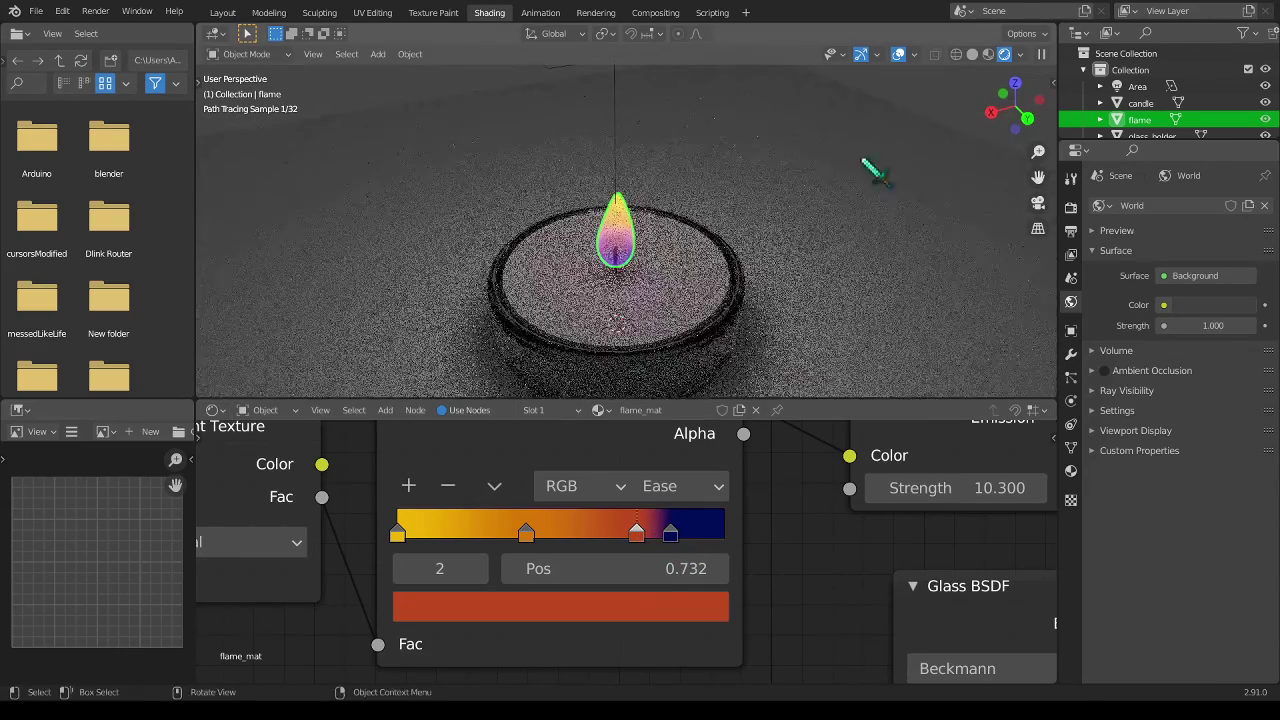
- Return to material preview and, from the back view, rotate the flame about the global Y axis until it stands upright
{"action": "left_click", "coordinate": [990, 54]}
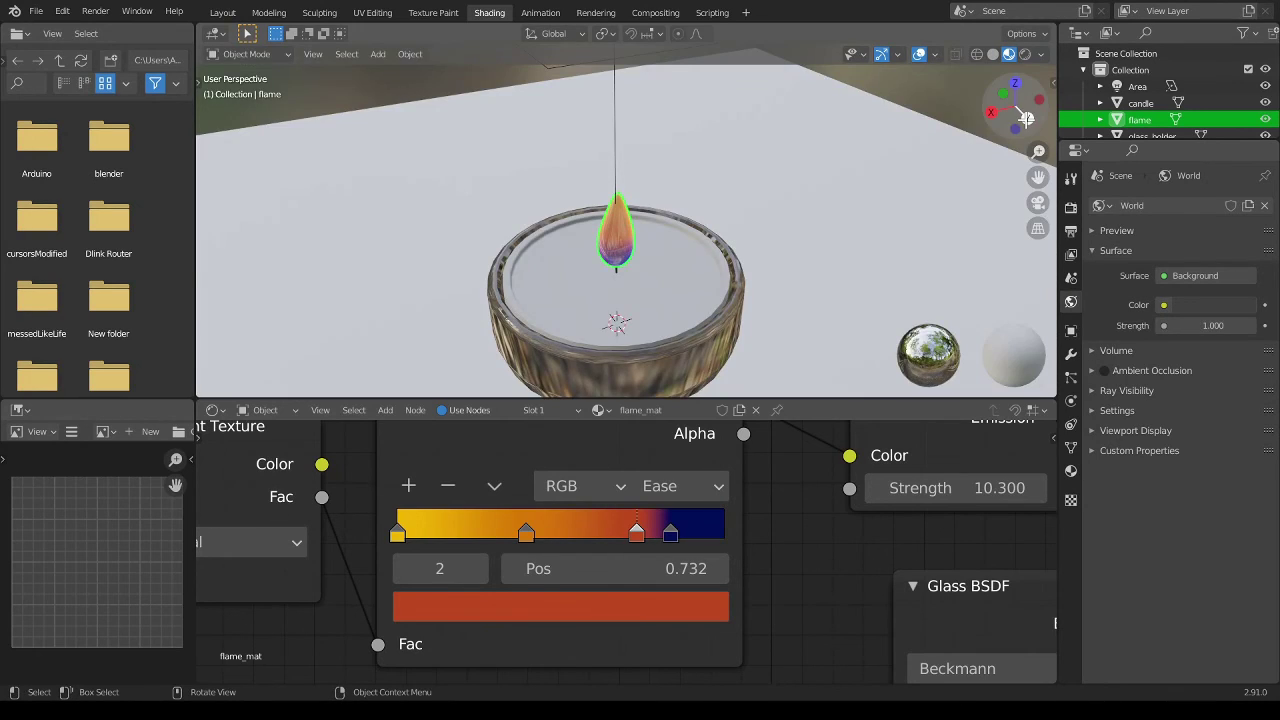
{"action": "left_click", "coordinate": [1025, 118]}
{"action": "key", "text": "r"}
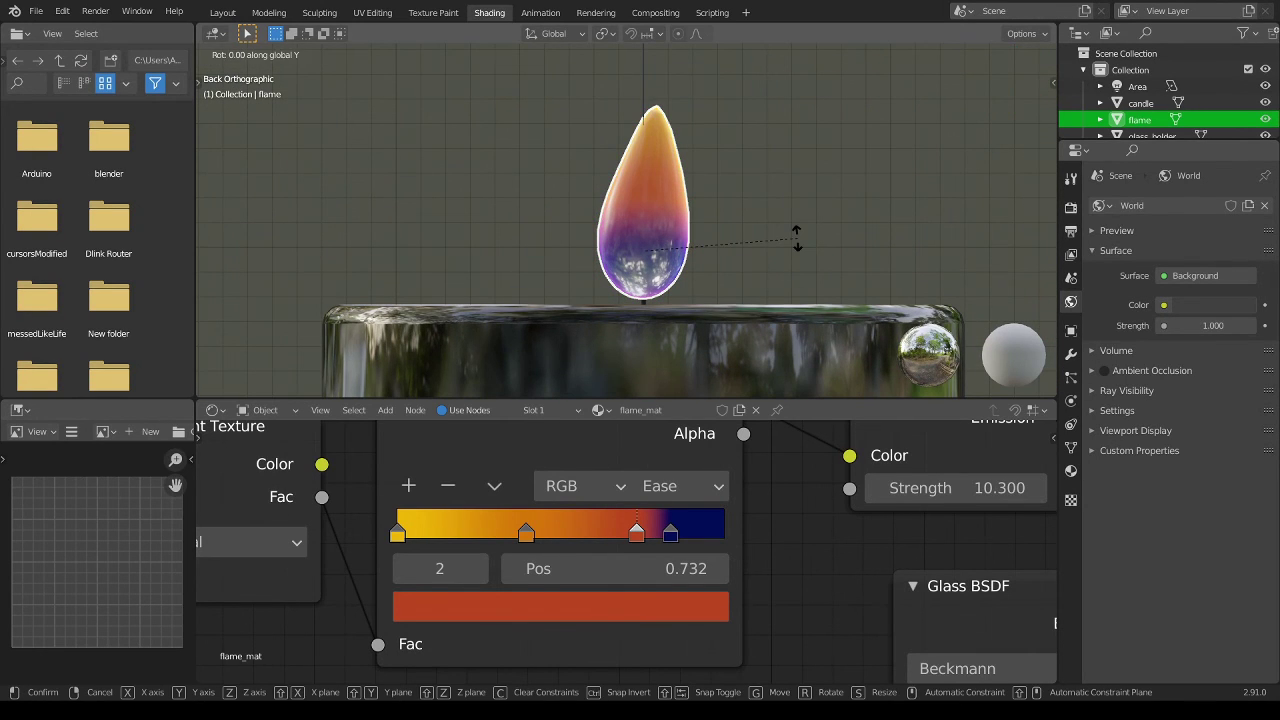
{"action": "left_click", "coordinate": [797, 240]}
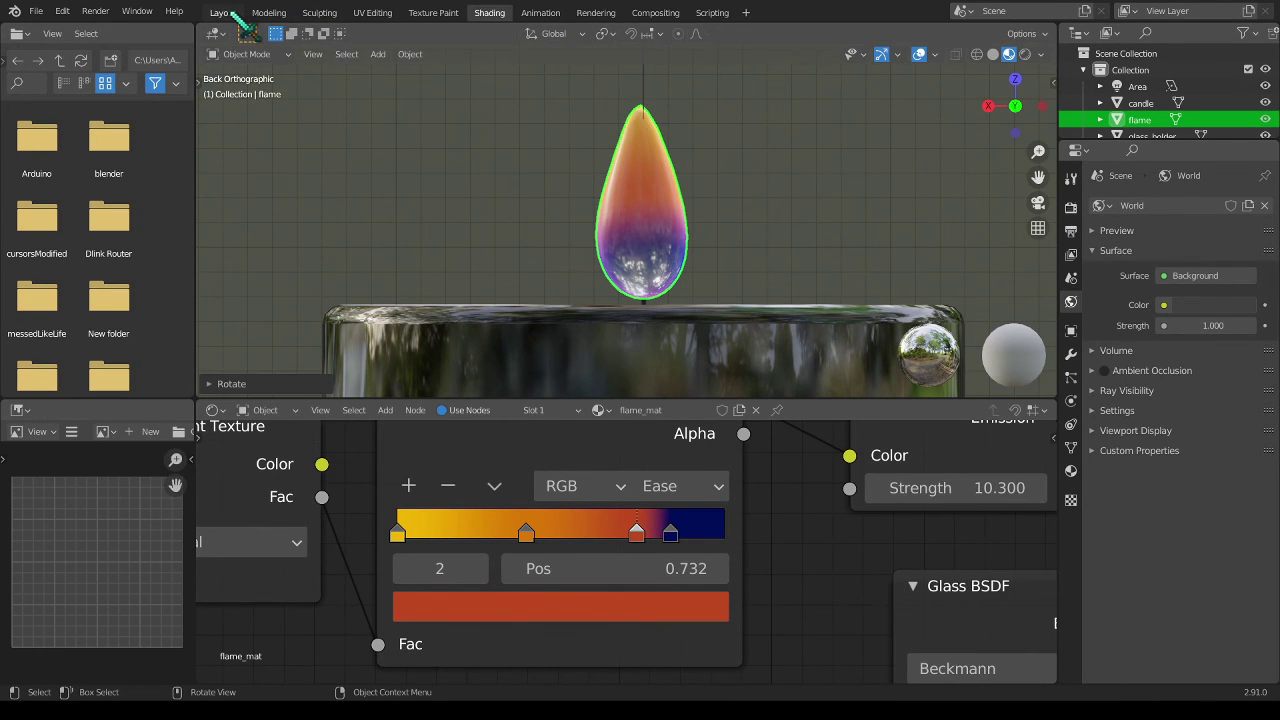
- Switch to the Layout workspace and save the candle scene file
{"action": "left_click", "coordinate": [224, 13]}
{"action": "scroll", "coordinate": [686, 351], "scroll_direction": "down", "scroll_amount": 4}
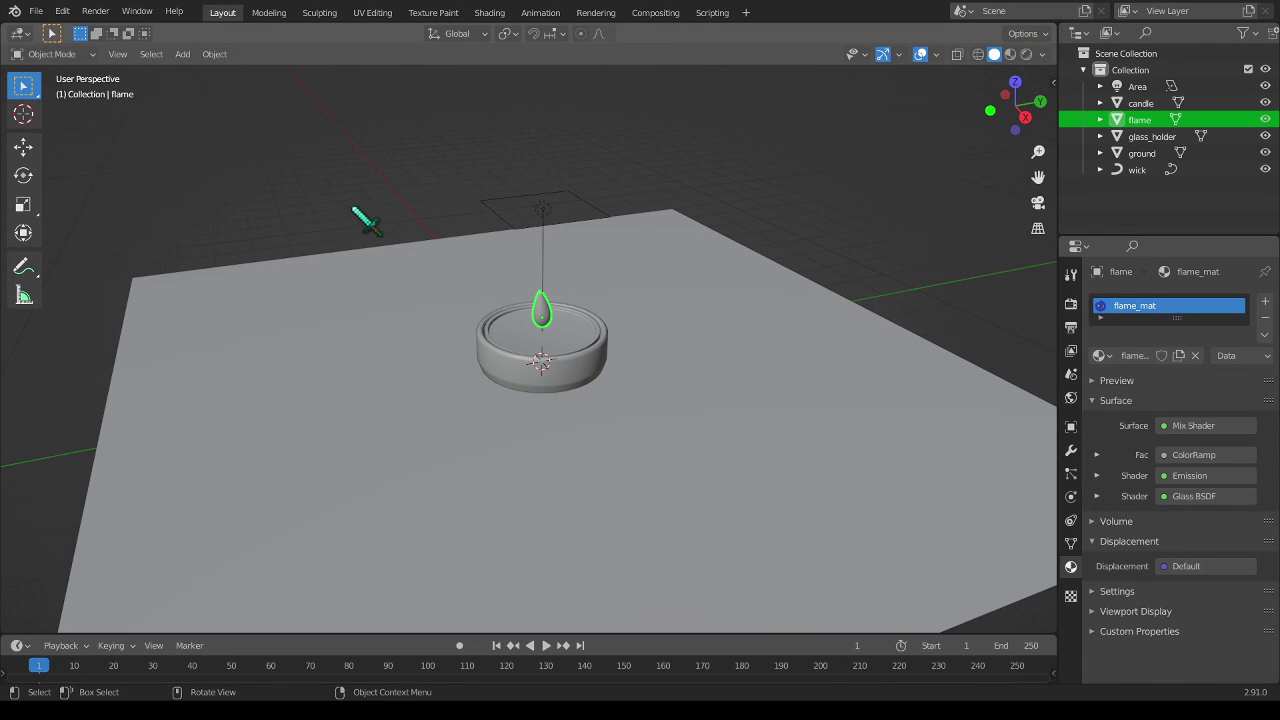
{"action": "key", "text": "ctrl+s"}
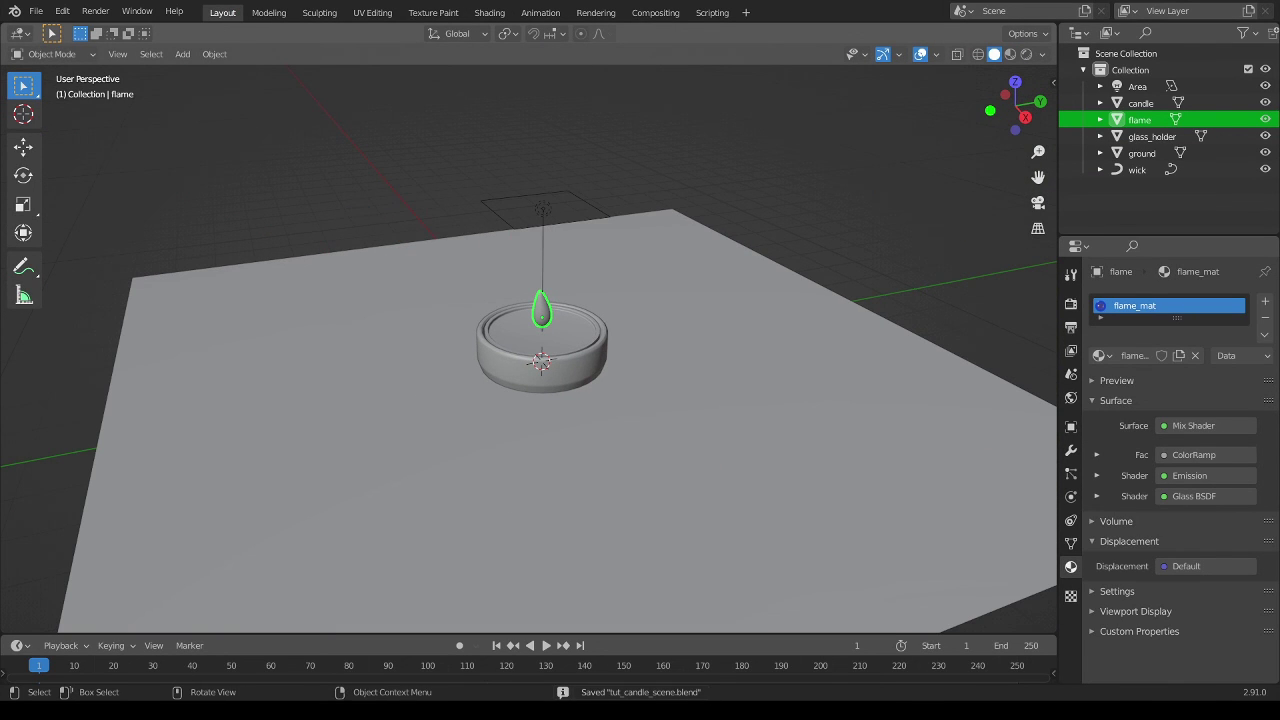